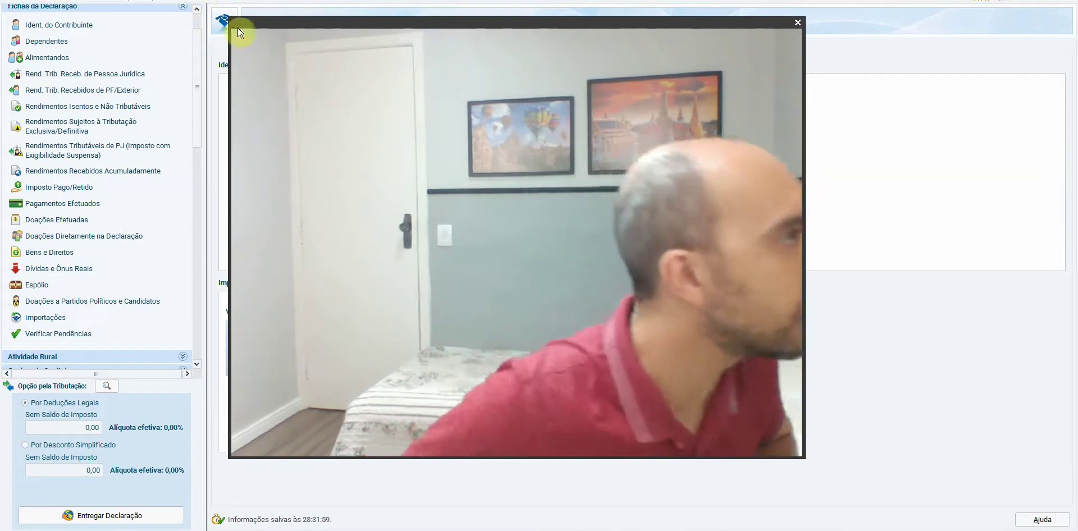
Open the Bens e Direitos section in IRPF 2020 and switch to the spreadsheet's Carteira sheet
left_click_drag(232, 11, 897, 42)
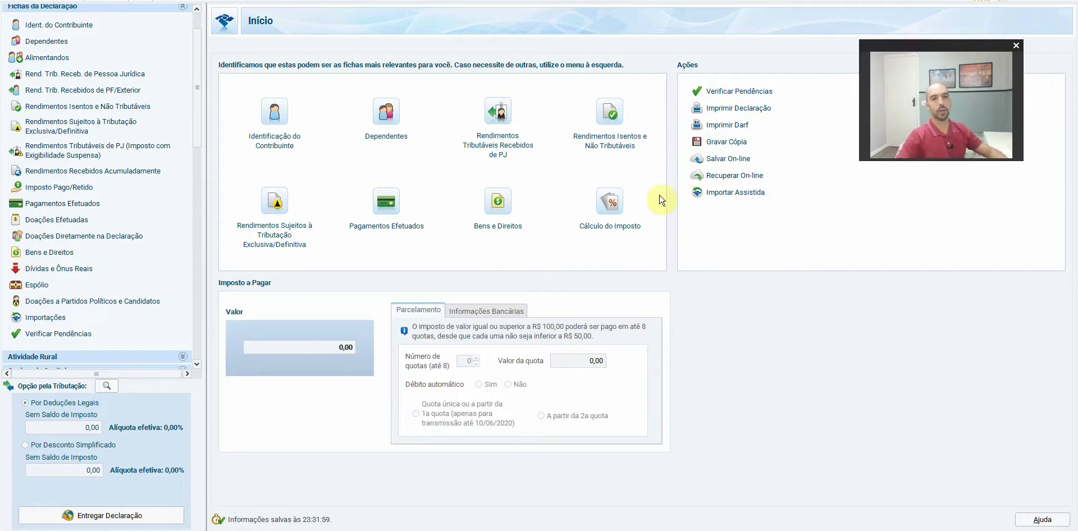
left_click_drag(928, 43, 898, 43)
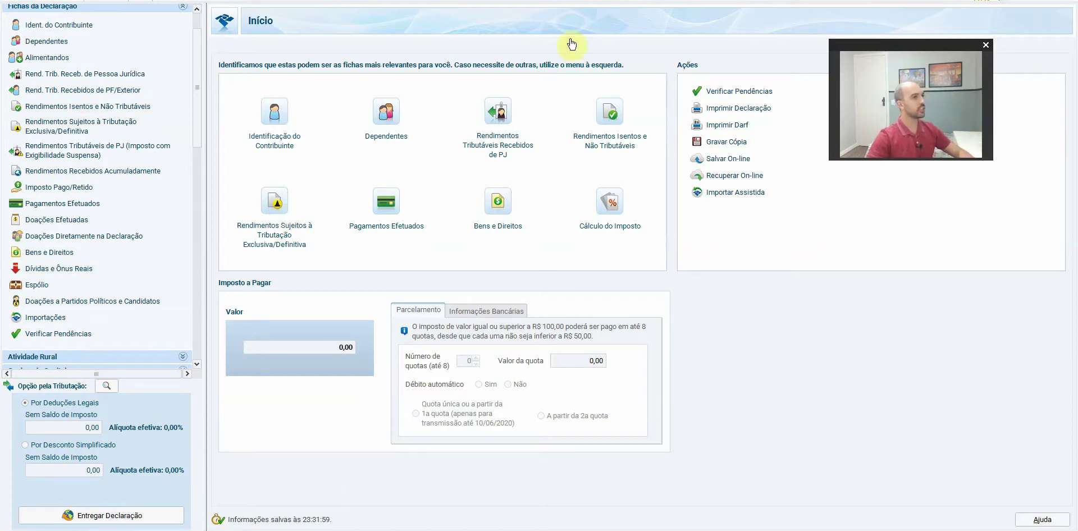
scroll(201, 109, "up", 3)
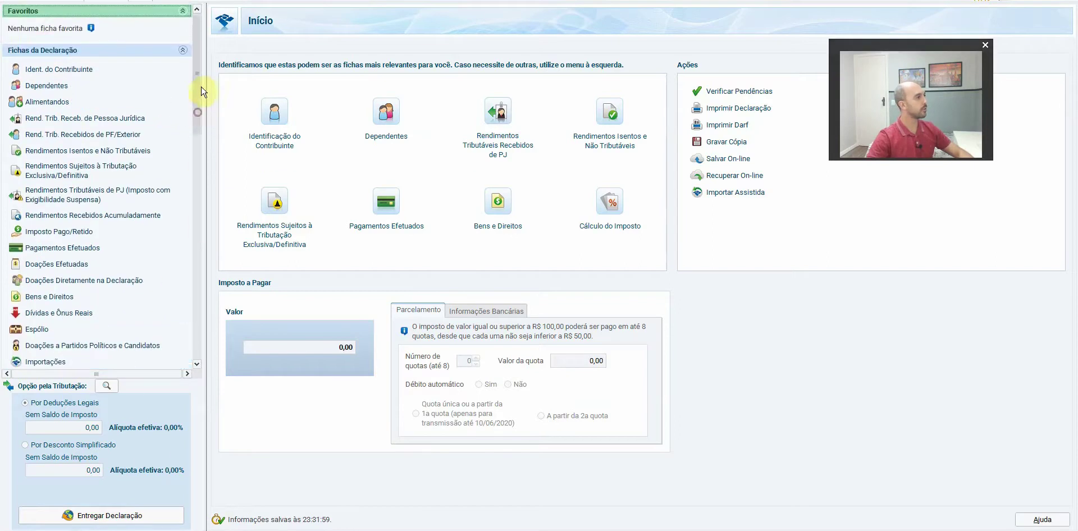
left_click(55, 297)
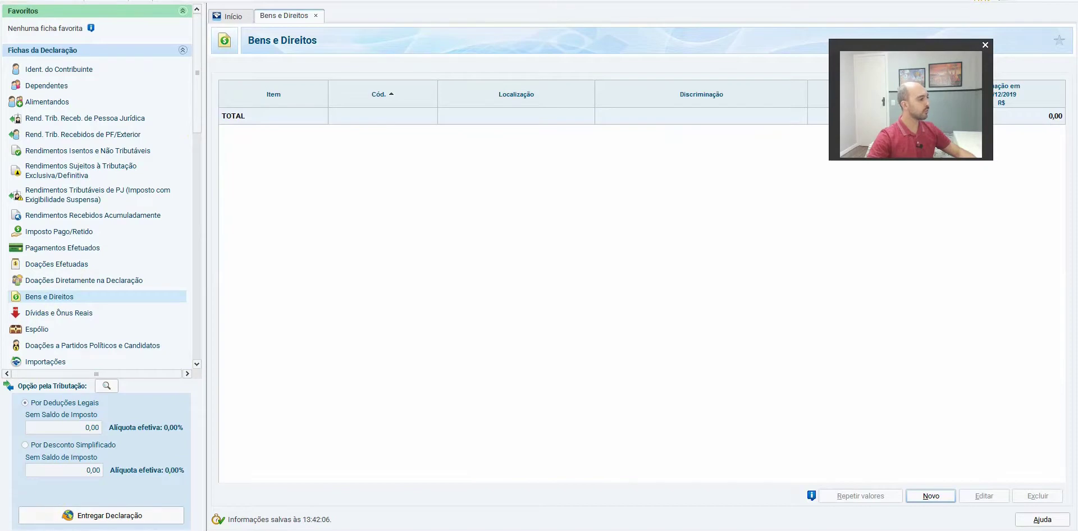
left_click(22, 528)
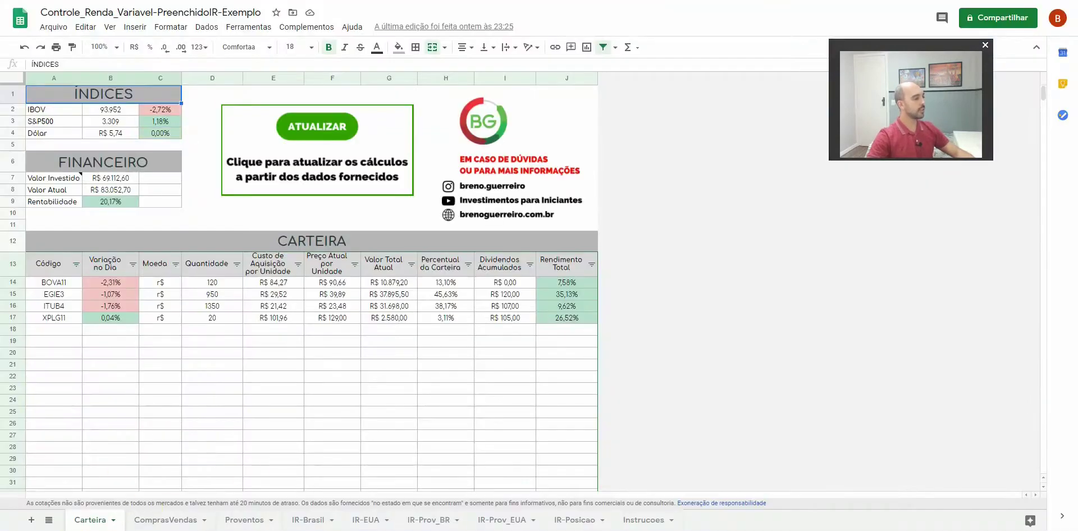
Switch to the CompraVendas sheet listing the 17 buy and sell trades
left_click(165, 525)
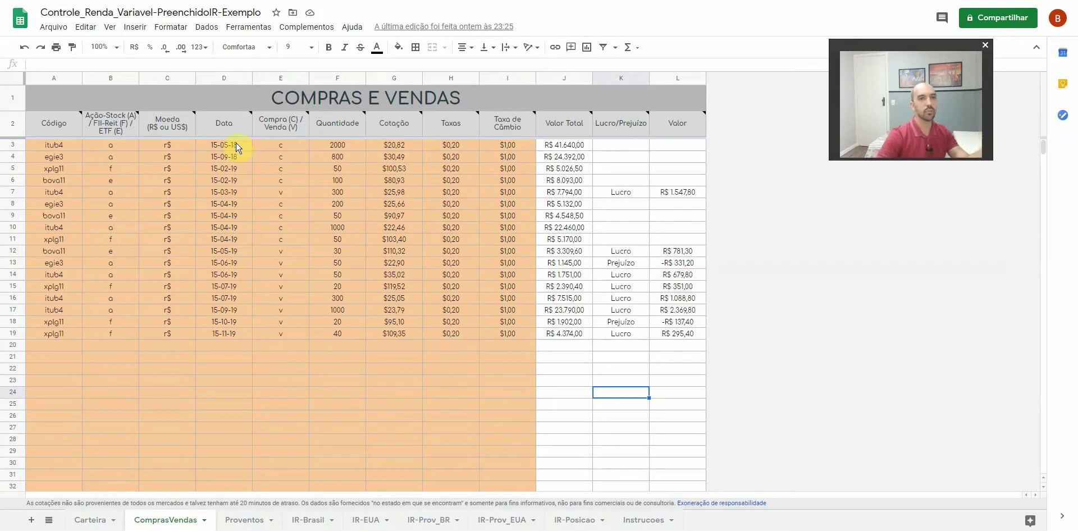
Review the purchase rows and the sale rows A12:L19 of the trades table, then move to Proventos
left_click(228, 337)
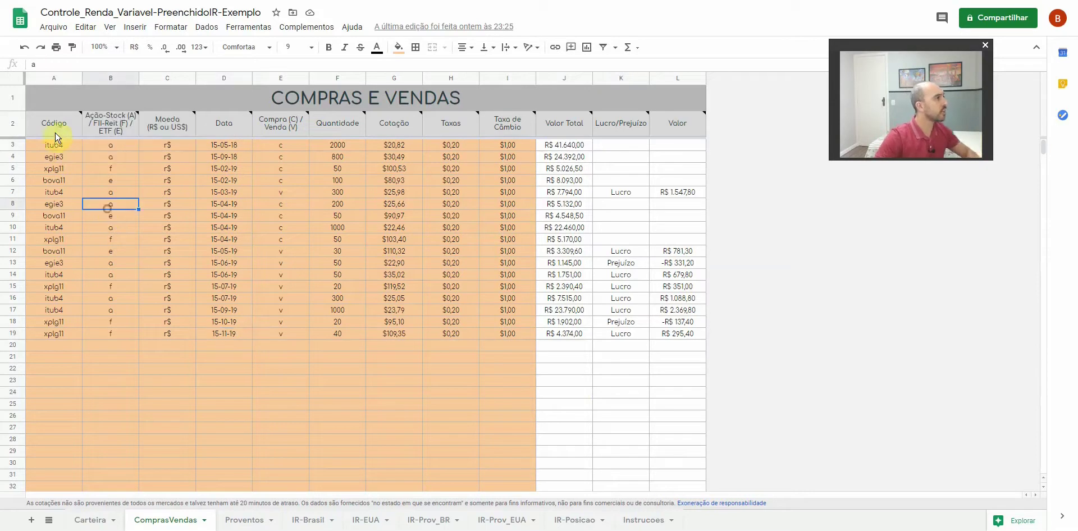
left_click_drag(53, 146, 506, 162)
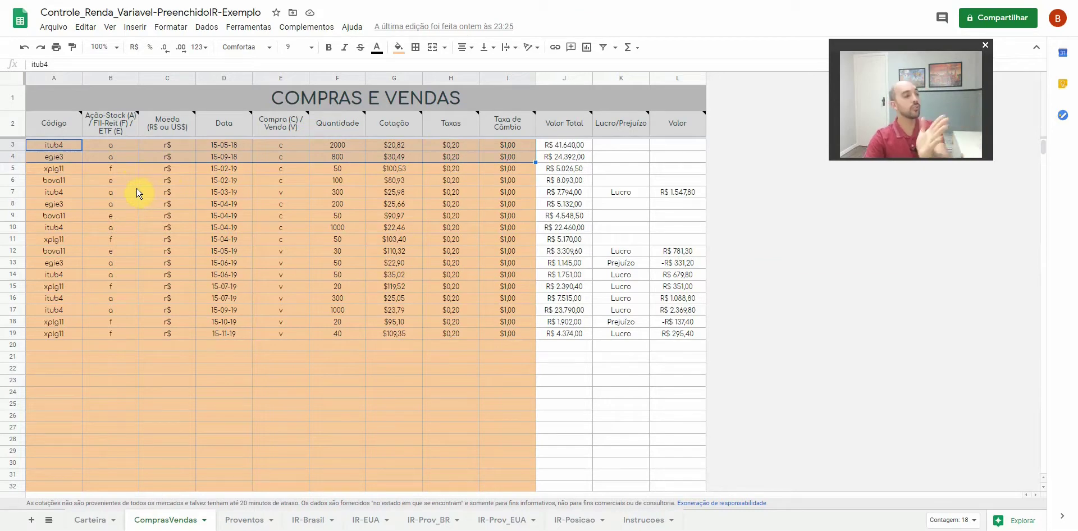
left_click_drag(59, 172, 506, 181)
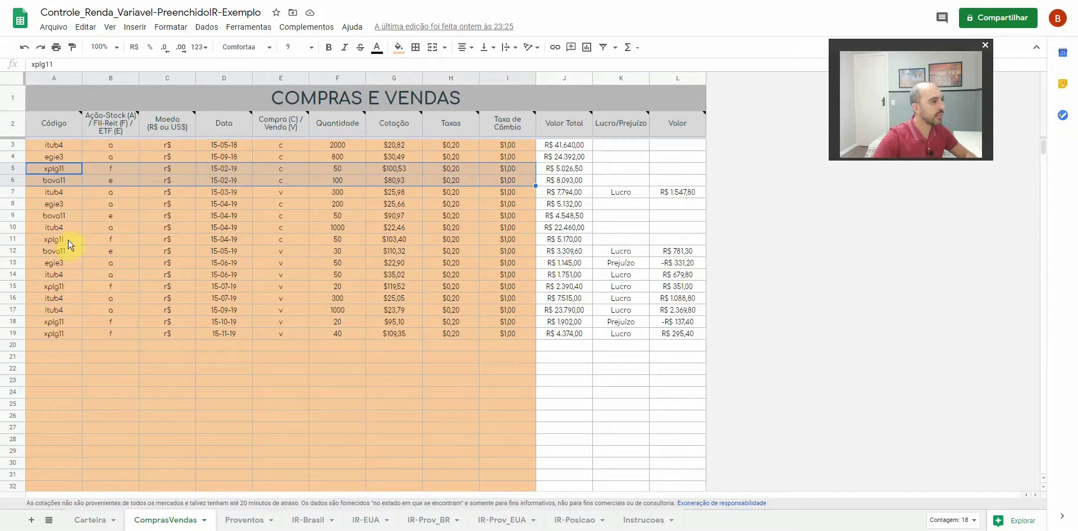
left_click_drag(64, 251, 613, 309)
left_click_drag(684, 335, 684, 336)
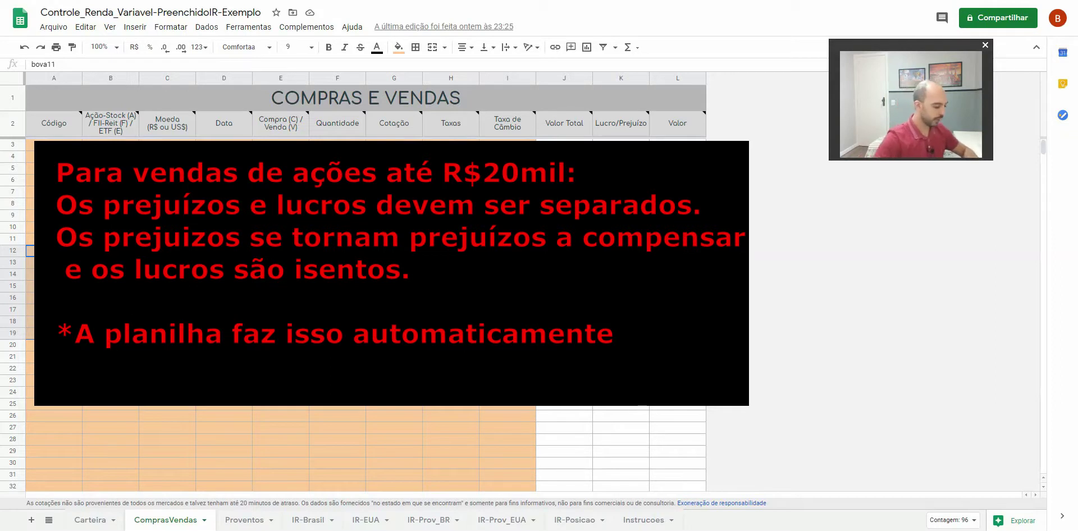
left_click(240, 409)
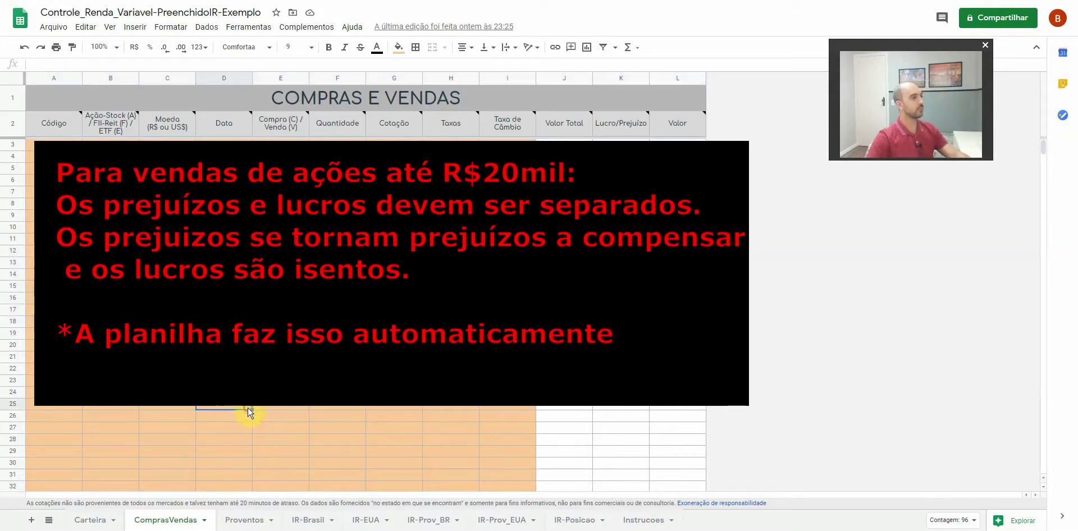
left_click(244, 520)
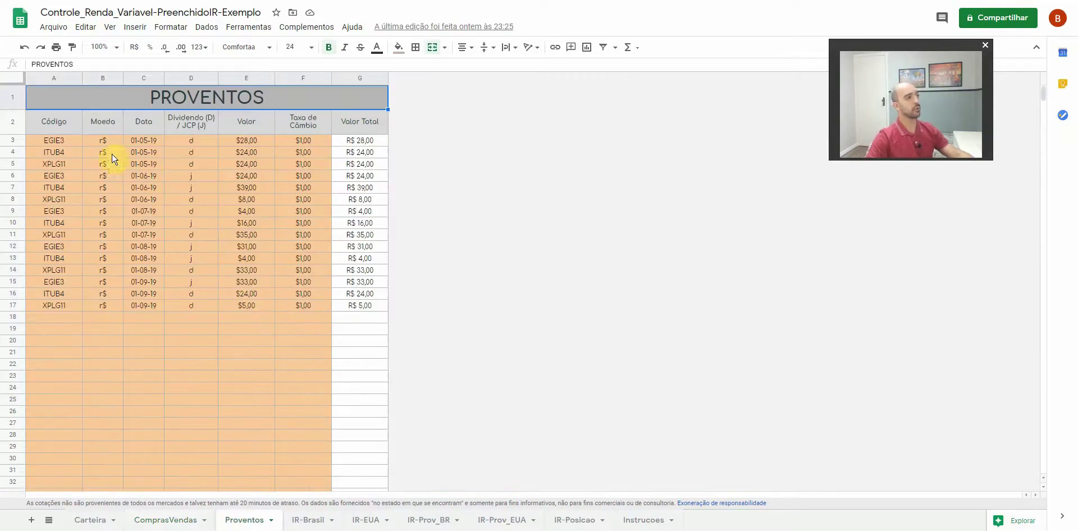
Review the dividend and JCP rows A3:E11 and the Valor Total formula, then open IR-Posicao
left_click_drag(68, 143, 271, 366)
left_click(269, 365)
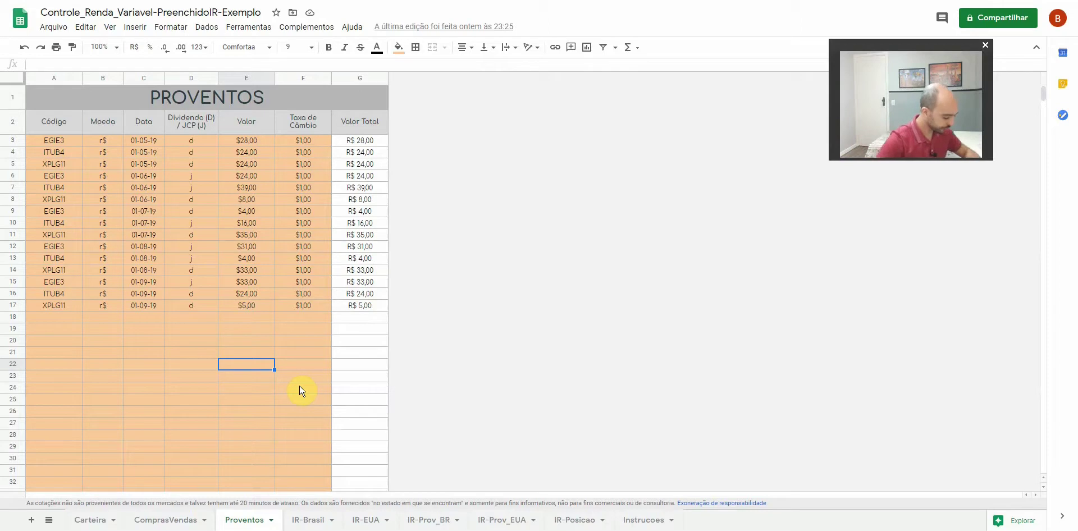
key("Right")
key("Right")
key("Up")
key("Up")
key("Up")
key("Up")
key("Up")
key("Up")
key("Up")
key("Up")
key("Up")
key("Up")
key("Up")
key("Up")
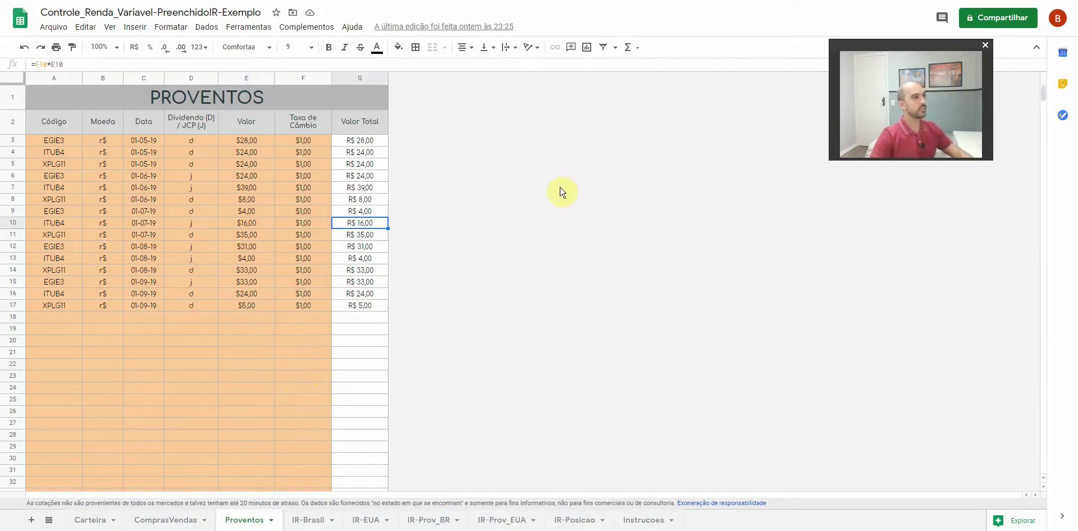
left_click(576, 519)
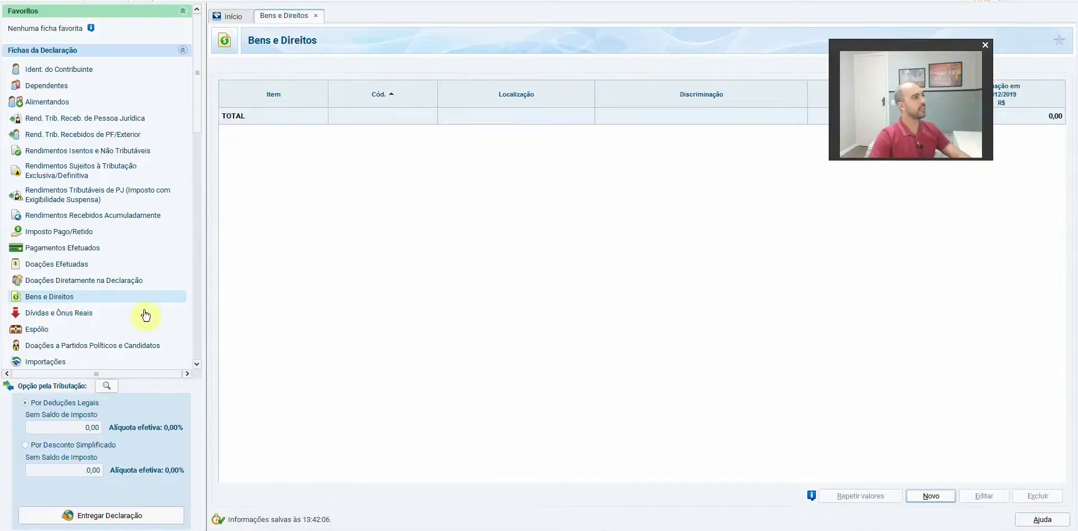
Start a new Bens e Direitos item and check the bova11 holdings row in IR-Posicao
left_click(59, 69)
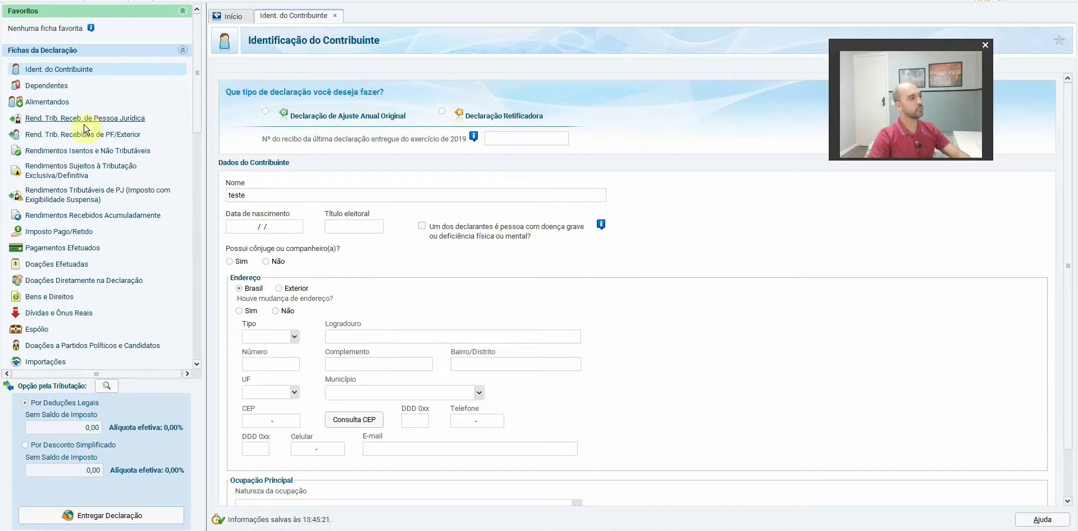
scroll(194, 110, "down", 1)
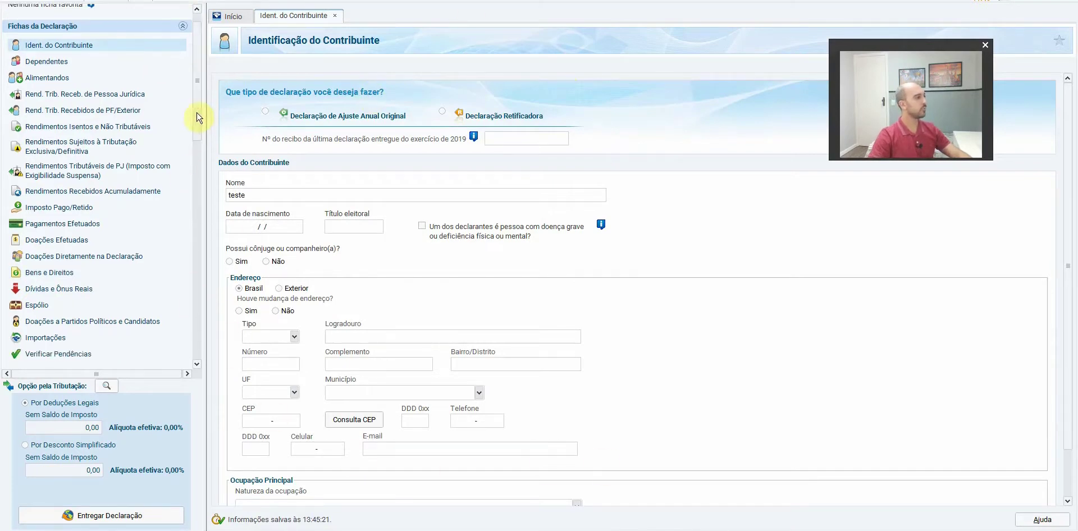
left_click(48, 274)
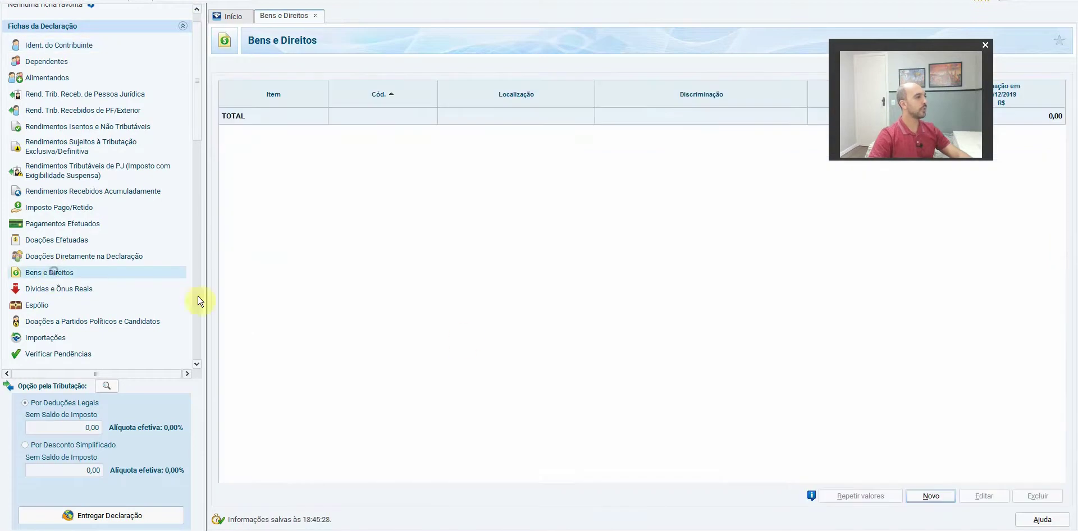
left_click(933, 497)
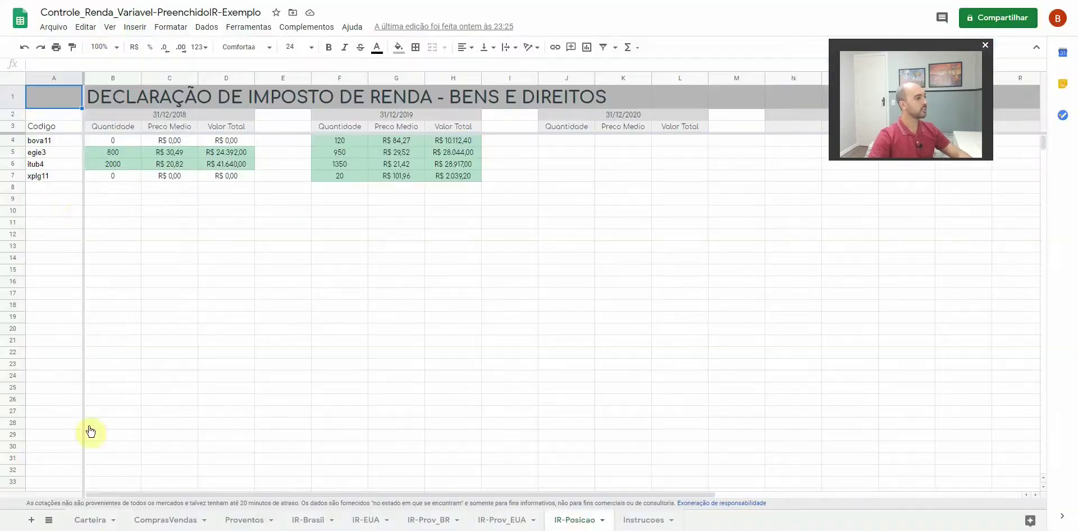
key("alt+Tab")
left_click_drag(50, 141, 453, 142)
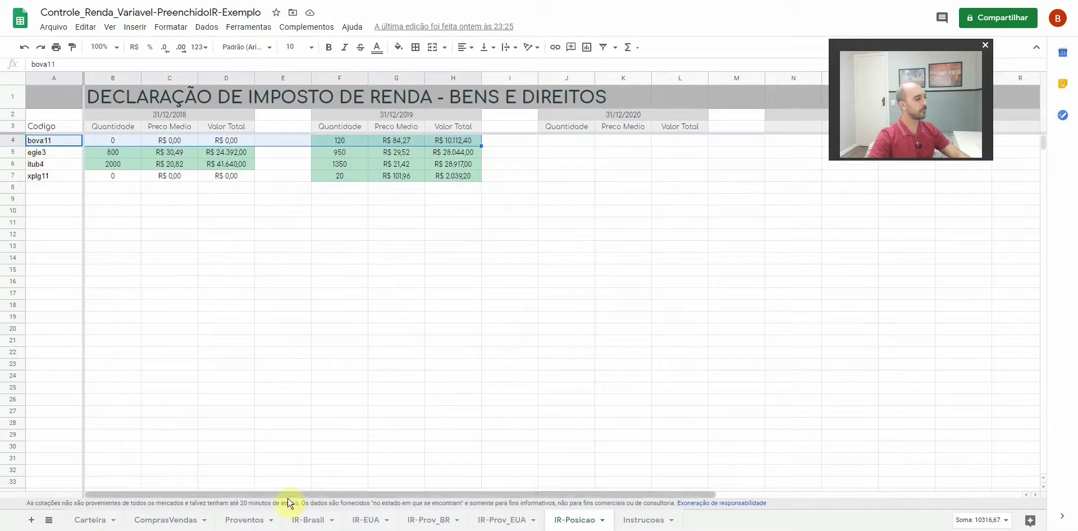
key("alt+Tab")
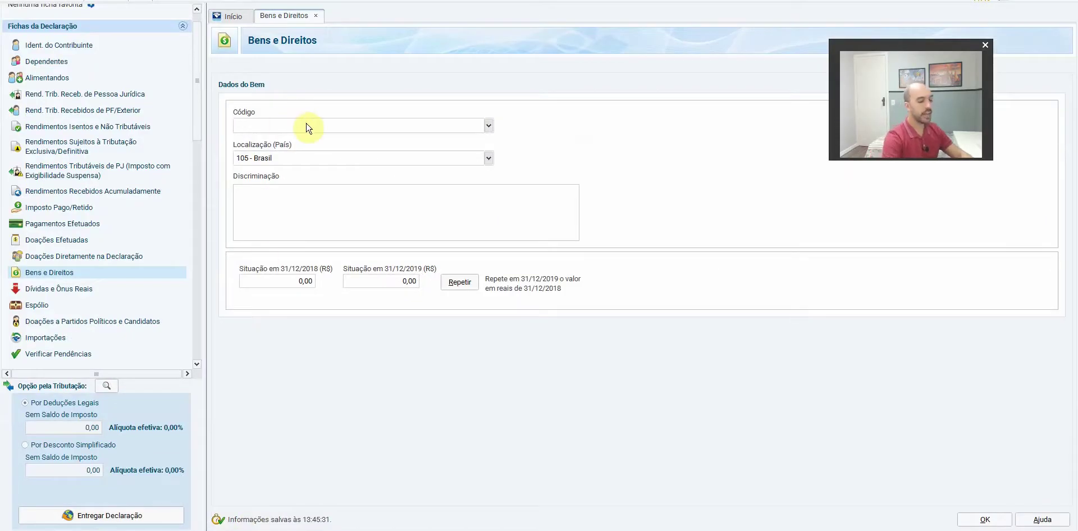
Set the new item's code to 74 (fund shares) and paste the fund's CNPJ
type("74")
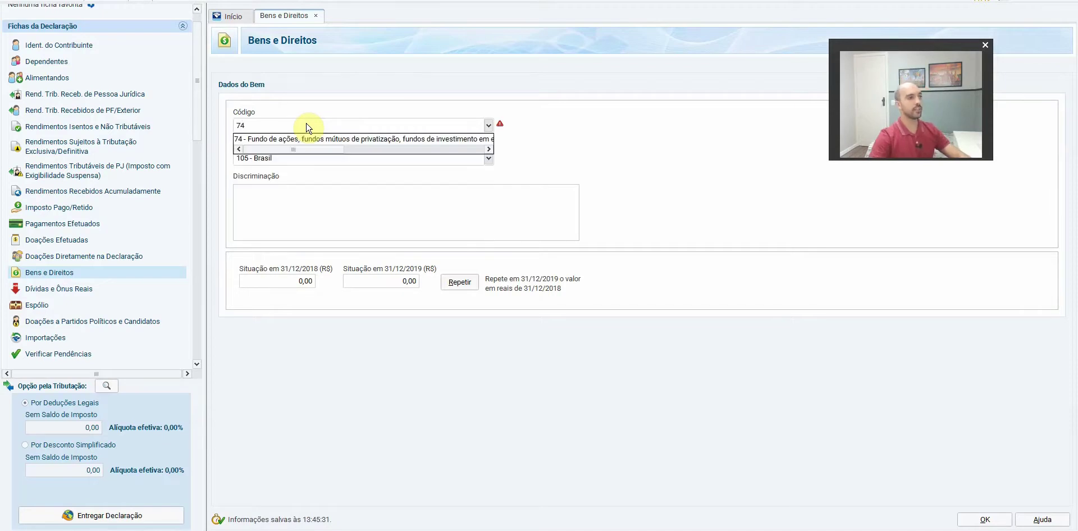
left_click(315, 139)
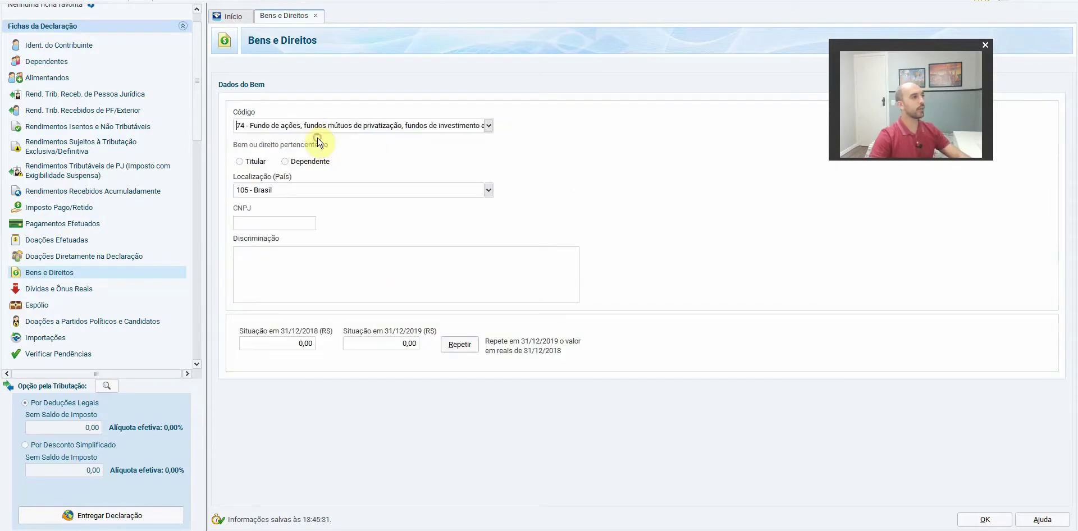
triple_click(355, 126)
key("BackSpace")
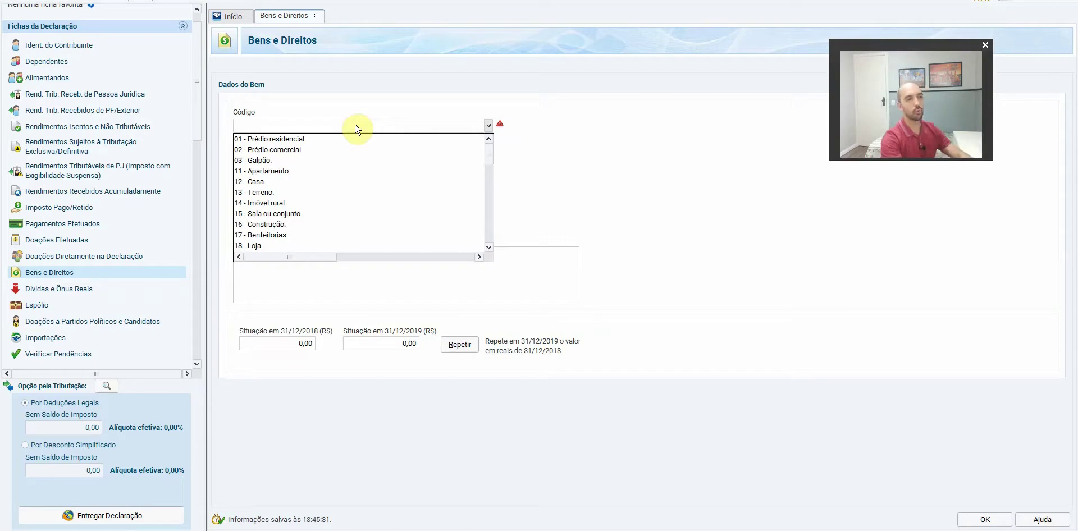
type("fundos")
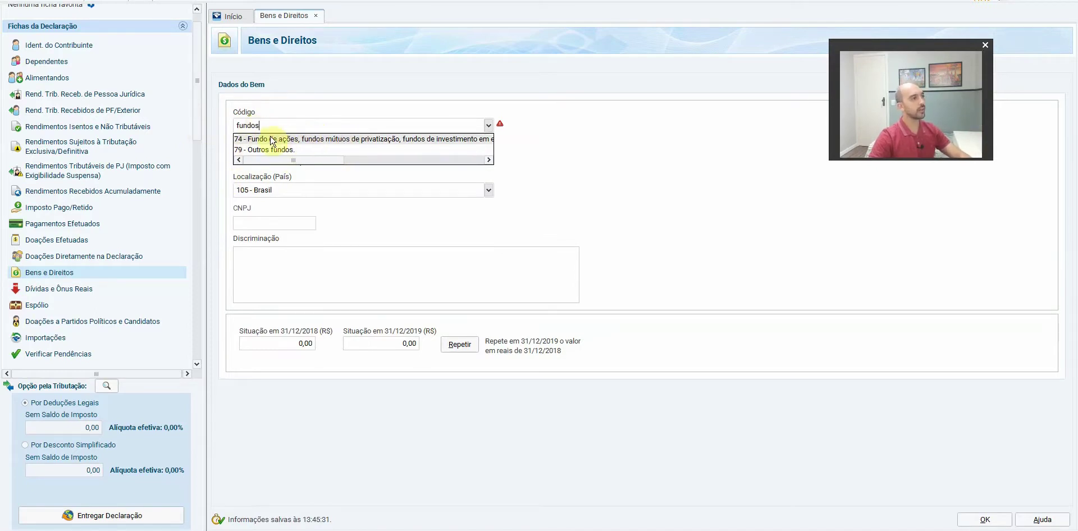
left_click(368, 141)
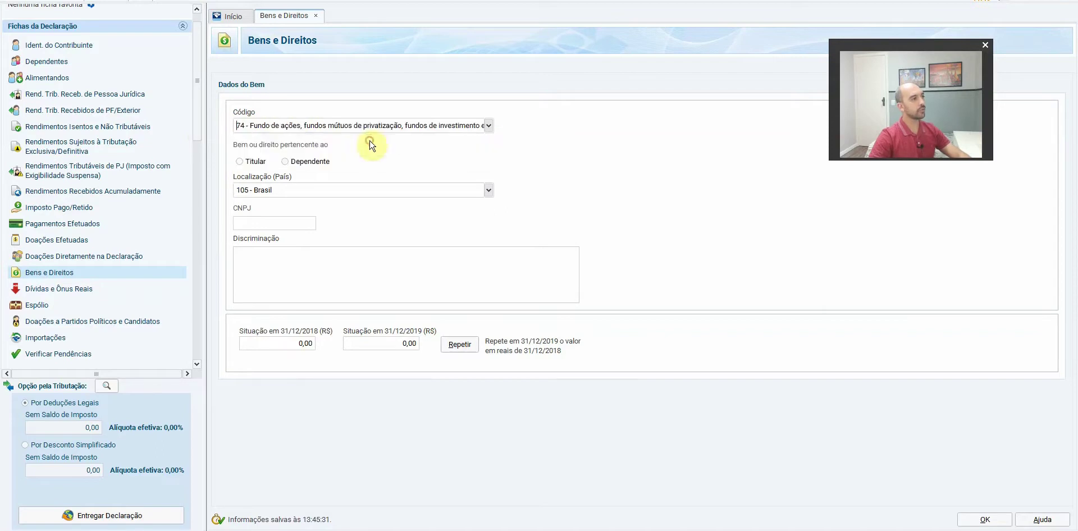
left_click(303, 223)
key("ctrl+v")
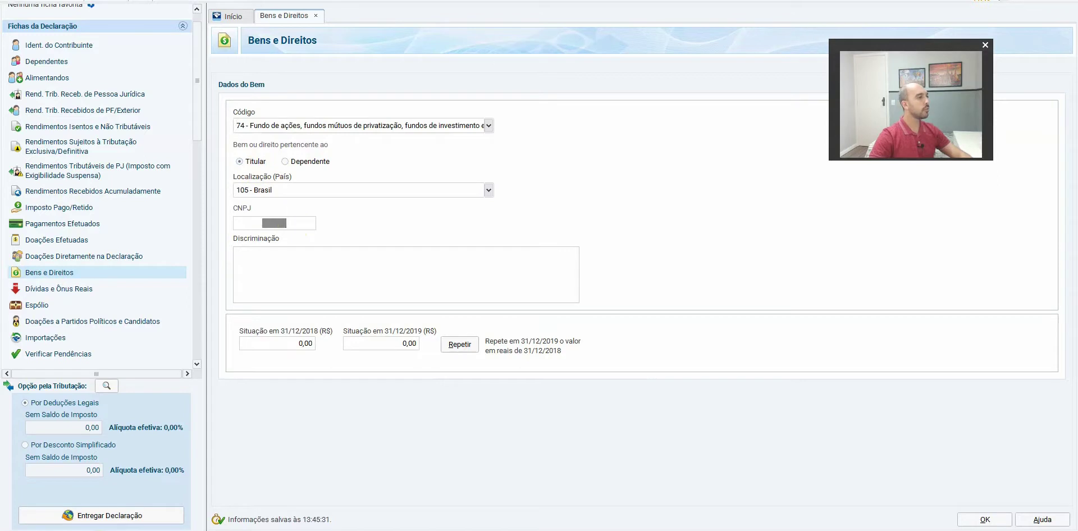
key("alt+Tab")
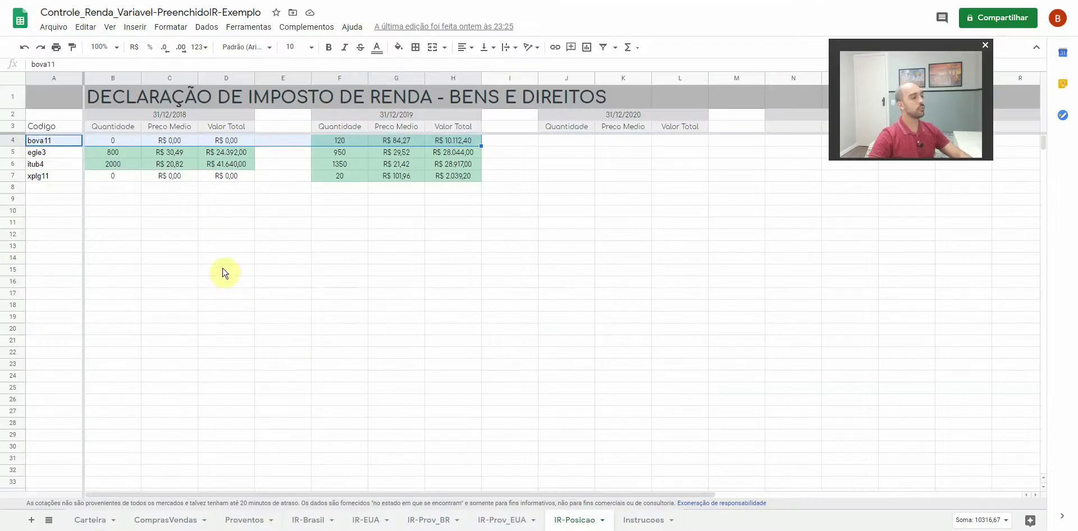
Open the BOVA11 fund page on Status Invest by searching 'bova'
key("ctrl+t")
type("statusinves")
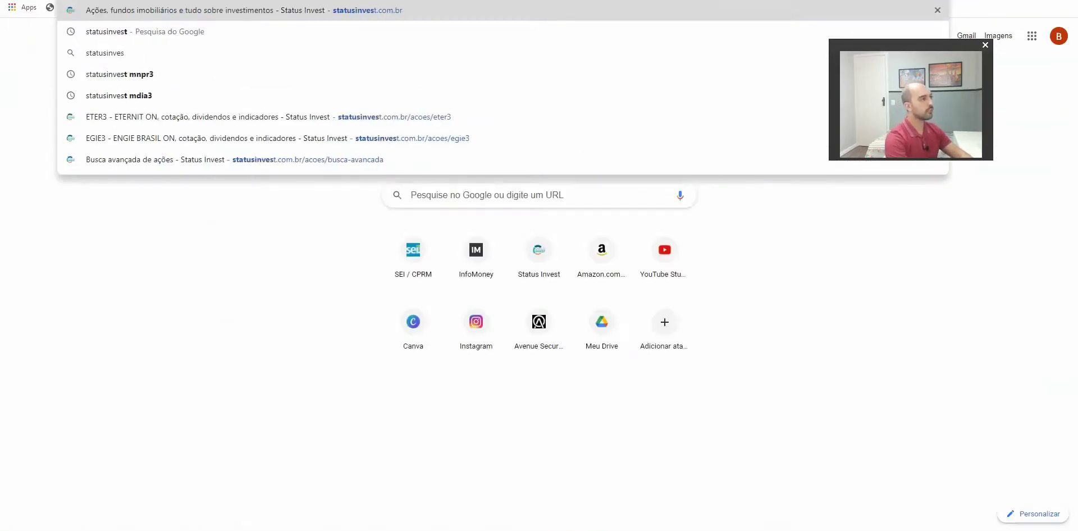
key("Return")
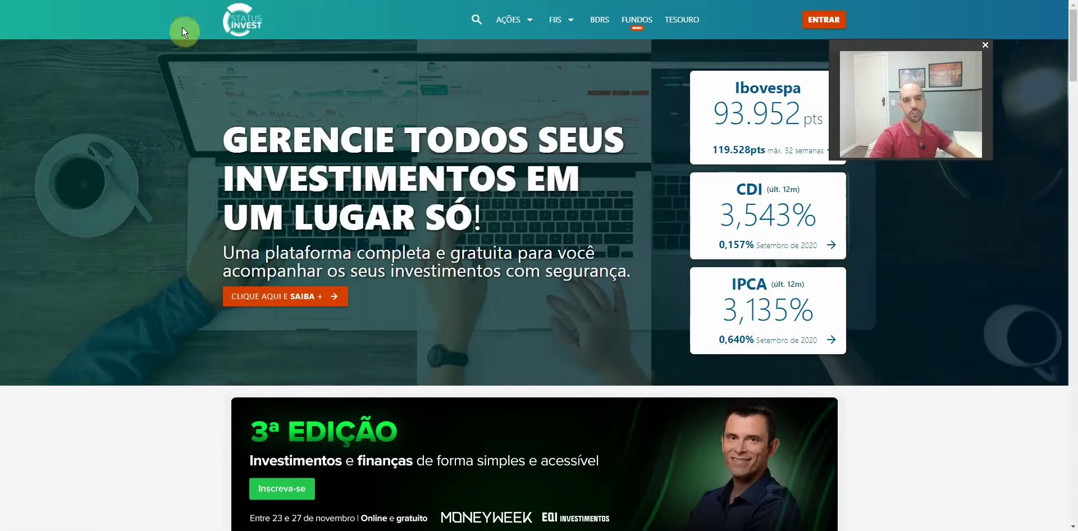
left_click(476, 20)
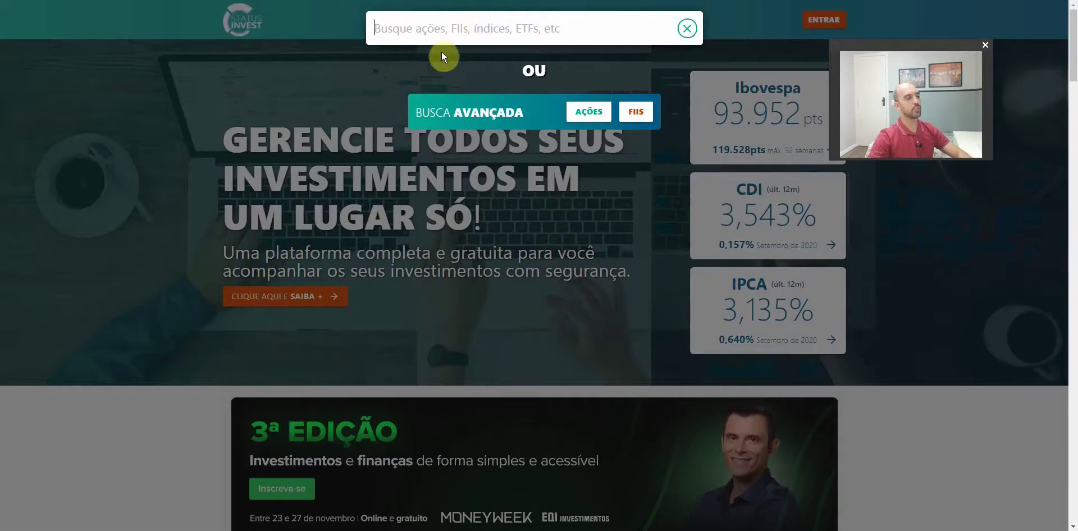
type("bova")
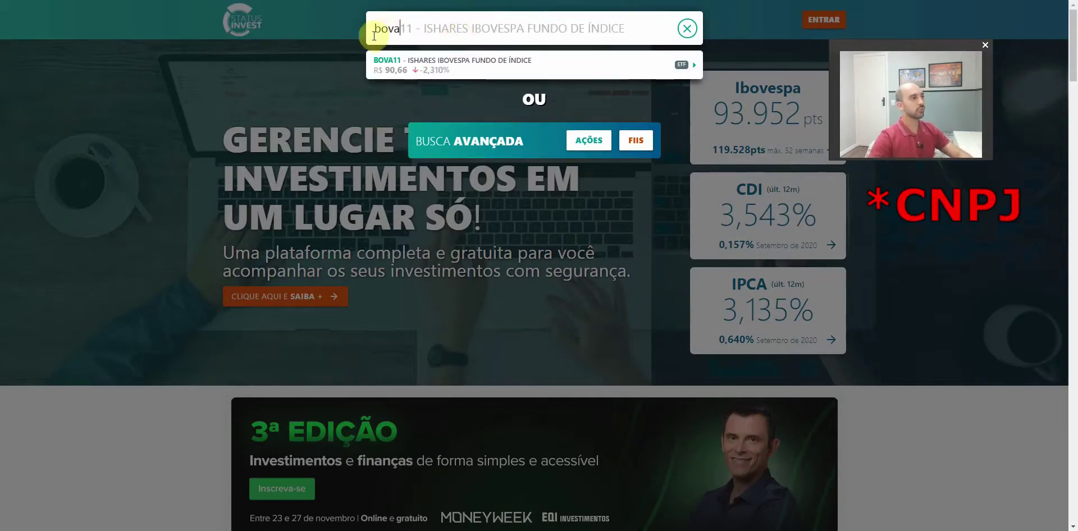
left_click(457, 67)
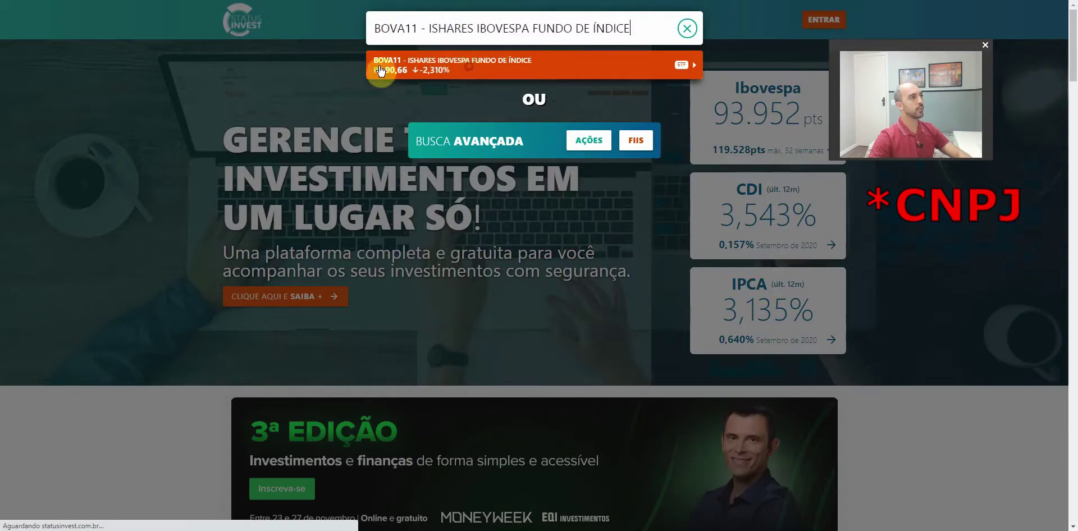
scroll(181, 192, "down", 8)
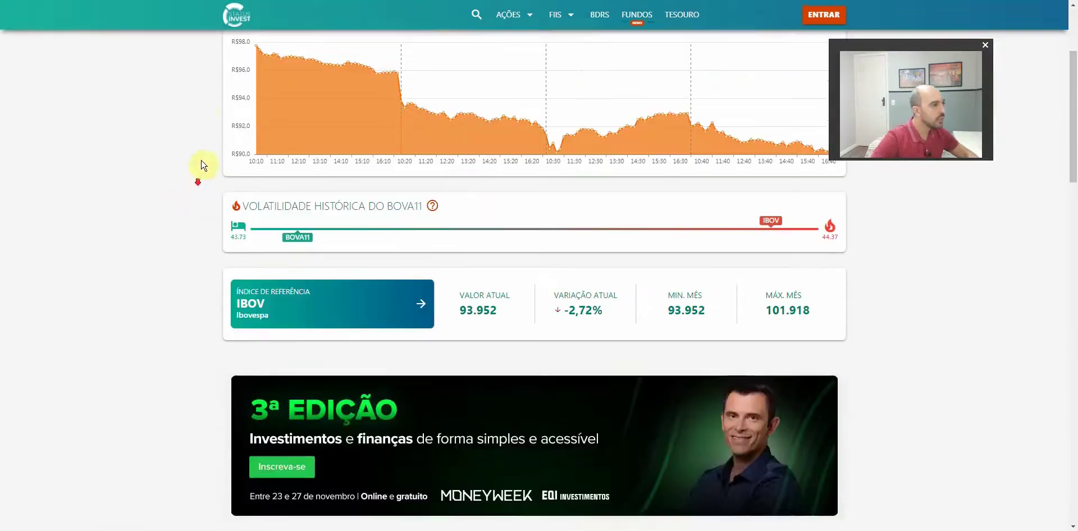
scroll(244, 195, "down", 3)
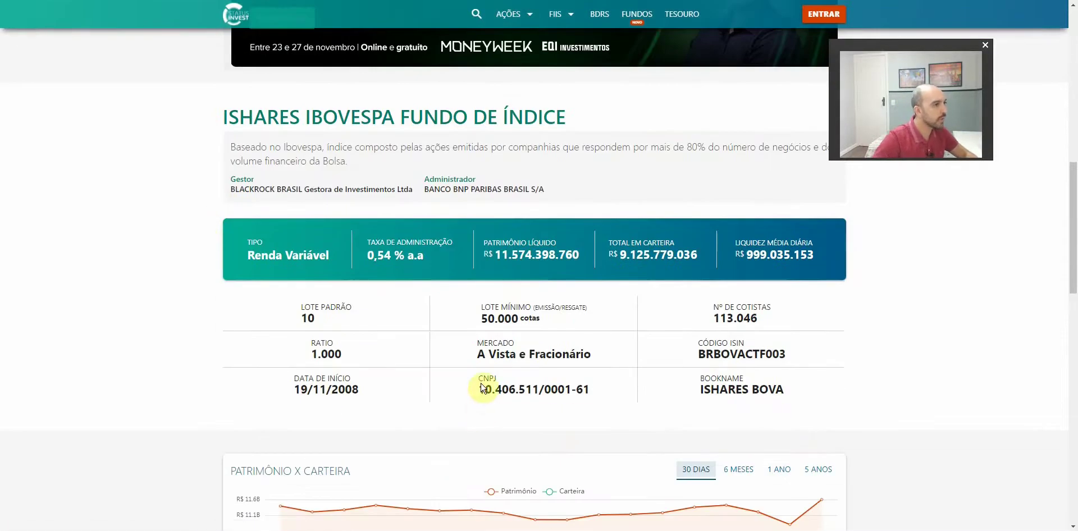
left_click_drag(478, 392, 613, 397)
key("ctrl+c")
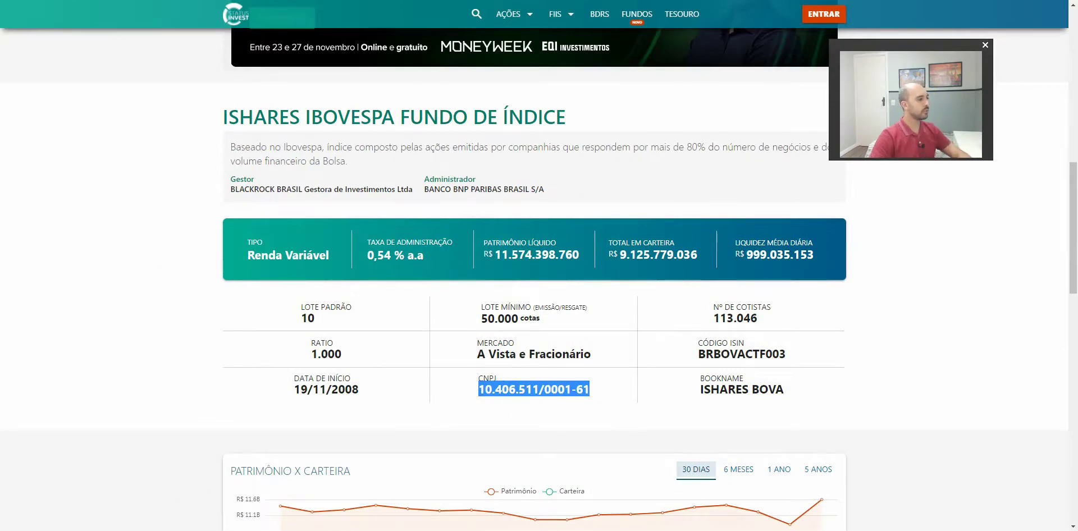
key("alt+Tab")
key("ctrl+v")
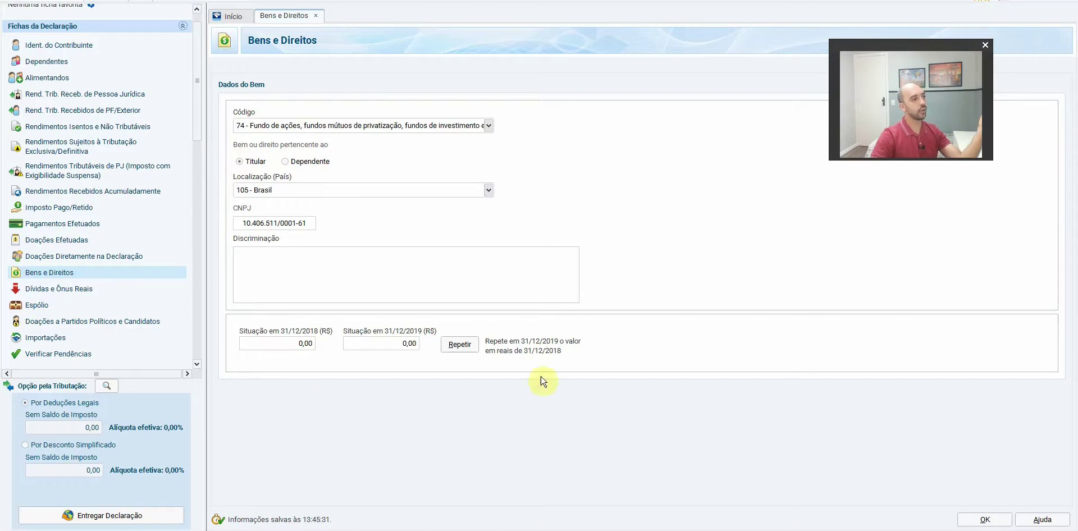
left_click(375, 291)
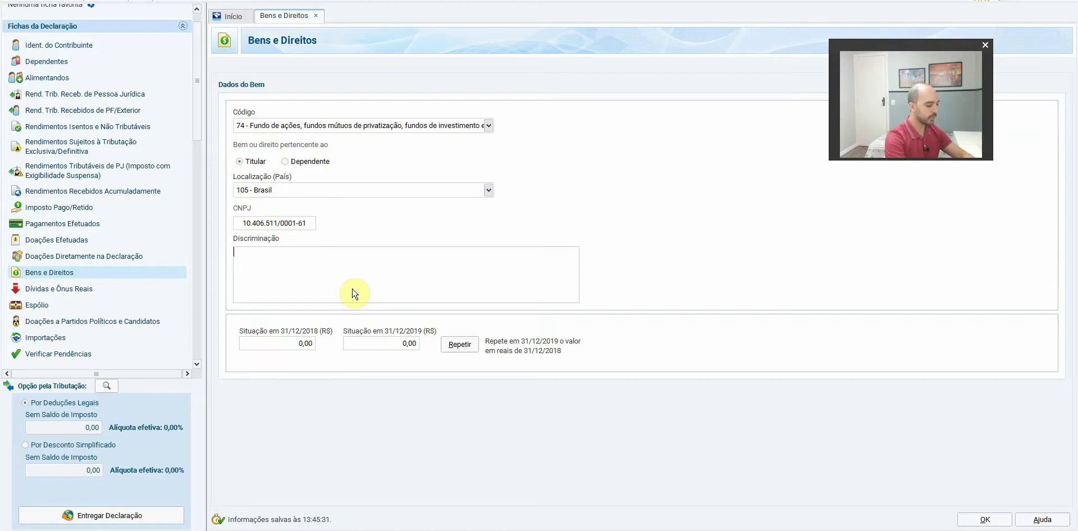
Begin the Discriminação with 'Cotas do ETF BOVA11 custodiadas no Banco Inter. Em 31/12/2018'
type("Cotas do EG")
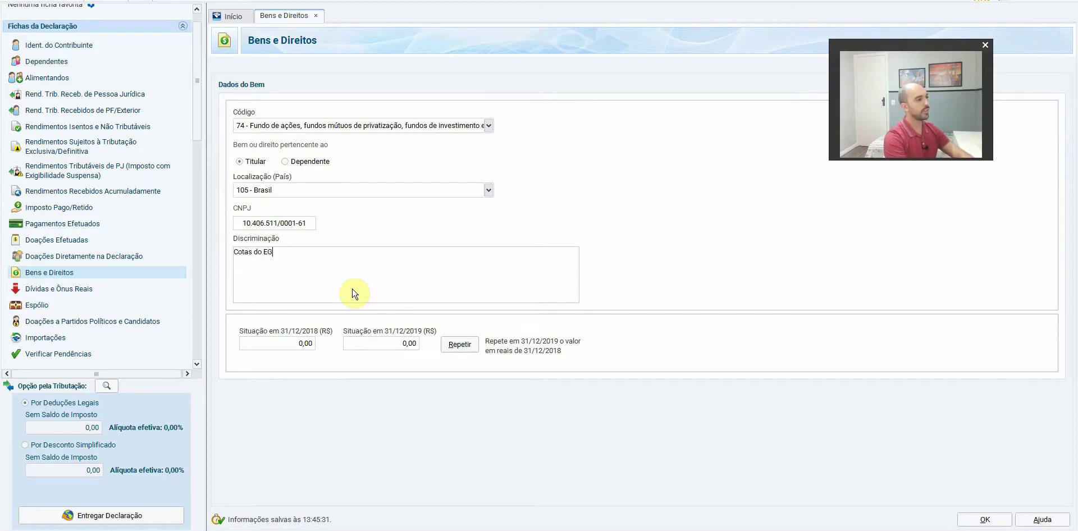
key("BackSpace")
type("TF BOVA12")
key("BackSpace")
type("1 custodiadas no Banco Inter. ")
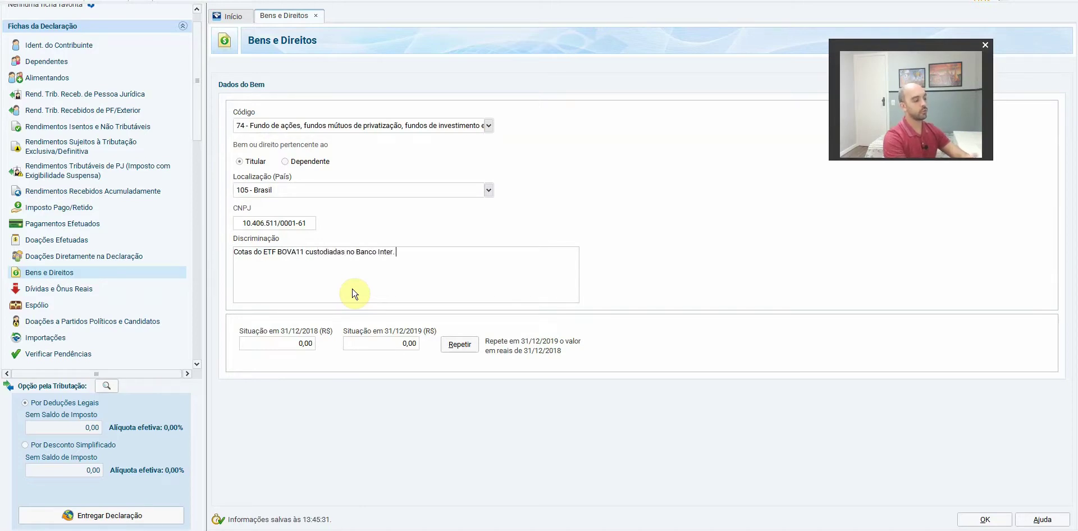
type("Em")
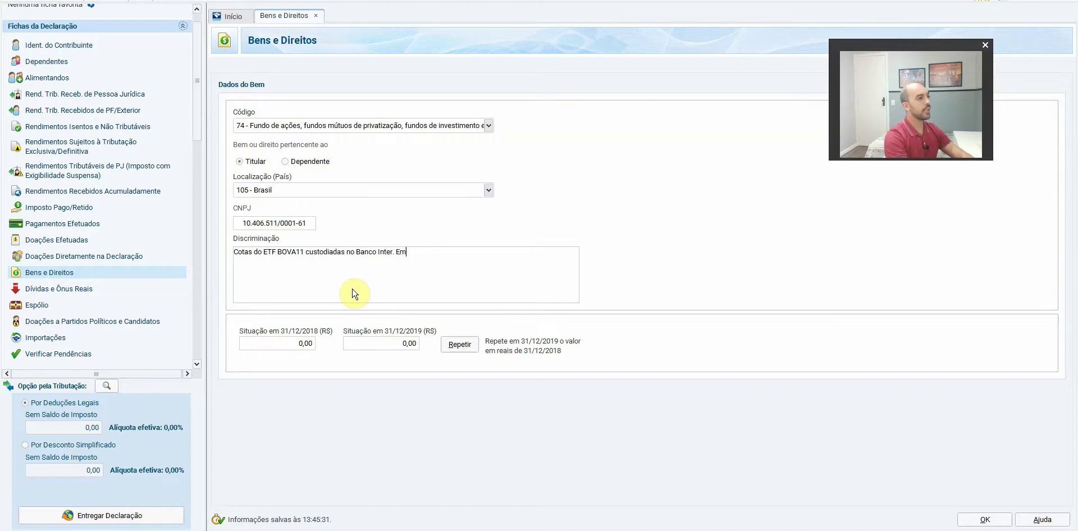
type(" 31/12/2018")
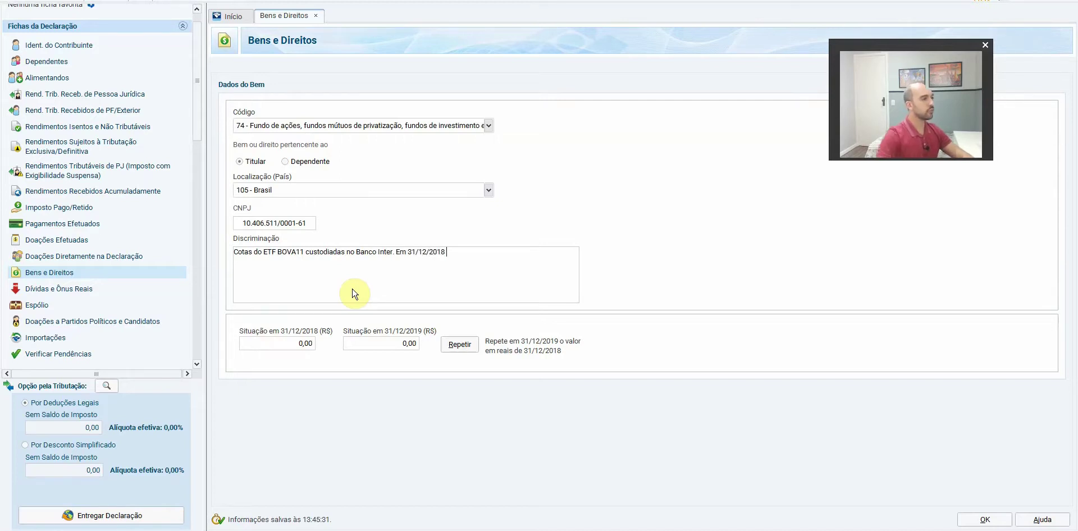
key("alt+Tab")
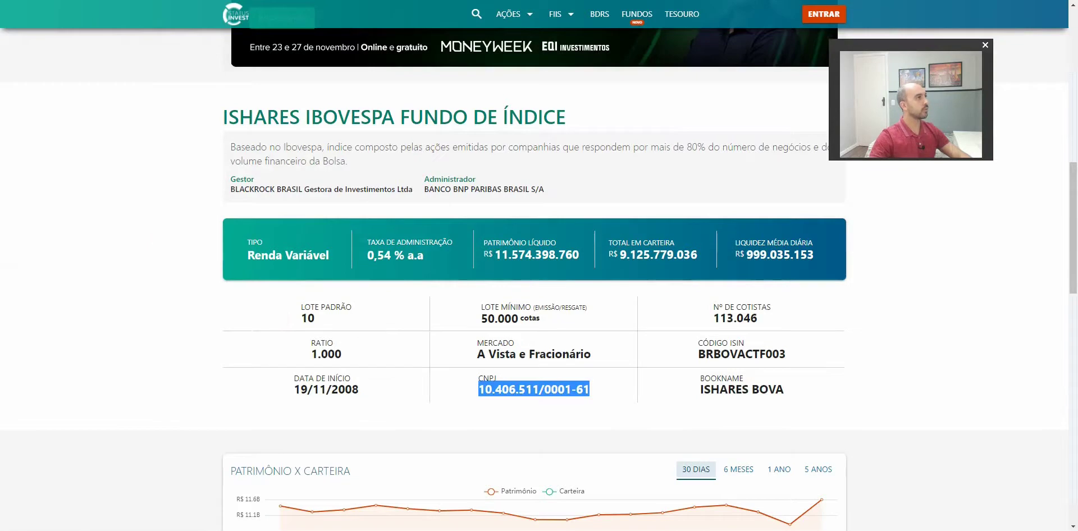
key("alt+Tab")
left_click_drag(121, 140, 228, 142)
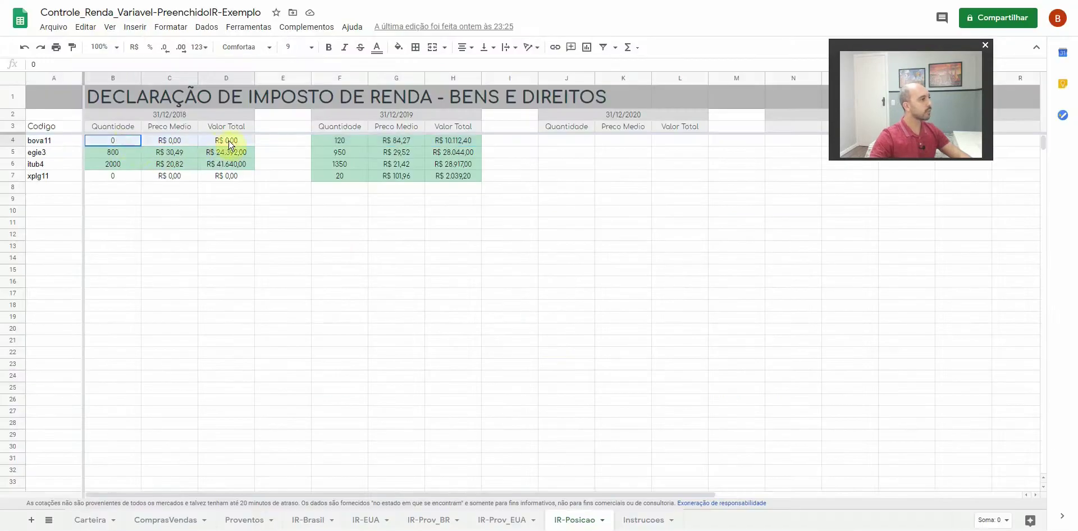
left_click(340, 141)
left_click_drag(115, 140, 236, 141)
left_click_drag(340, 142, 470, 144)
left_click(508, 186)
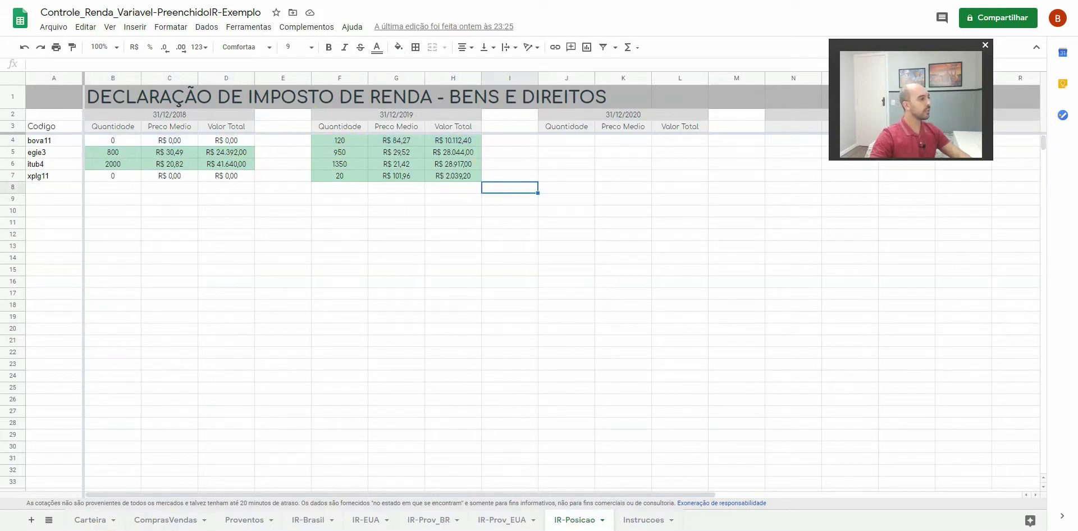
key("alt+Tab")
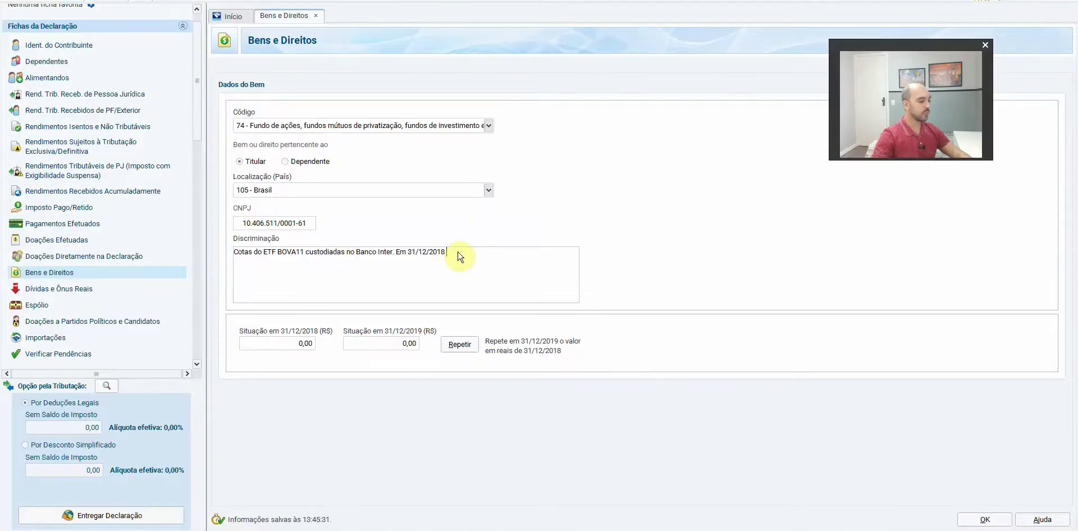
Add the 31/12/2018 position note and '31/12/2019 haviam 120 cotas adquiridas a um preço médio de'
type("havia po")
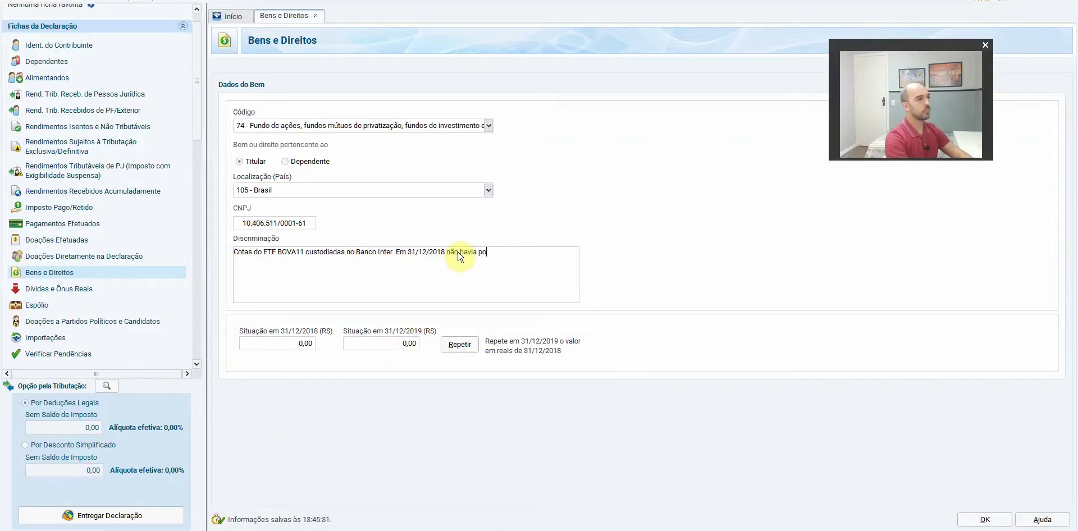
type("sição neste fundo.")
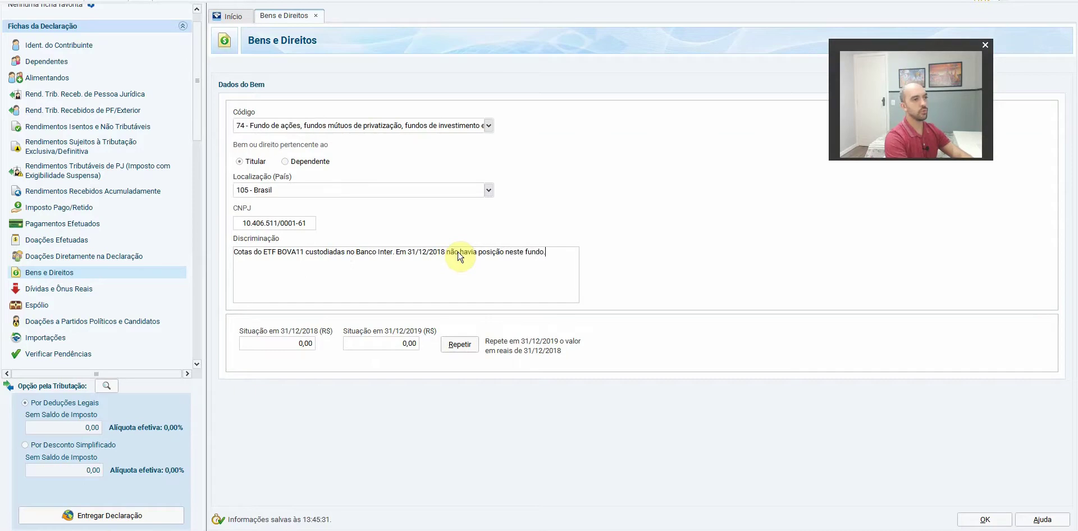
type(" Em3")
key("BackSpace")
type("31/12/")
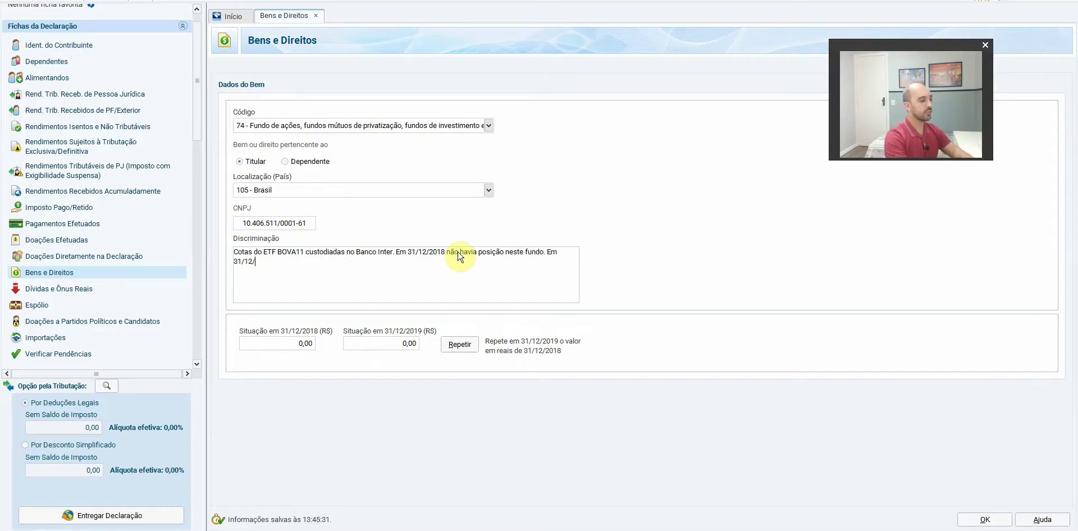
type("2019 haviam")
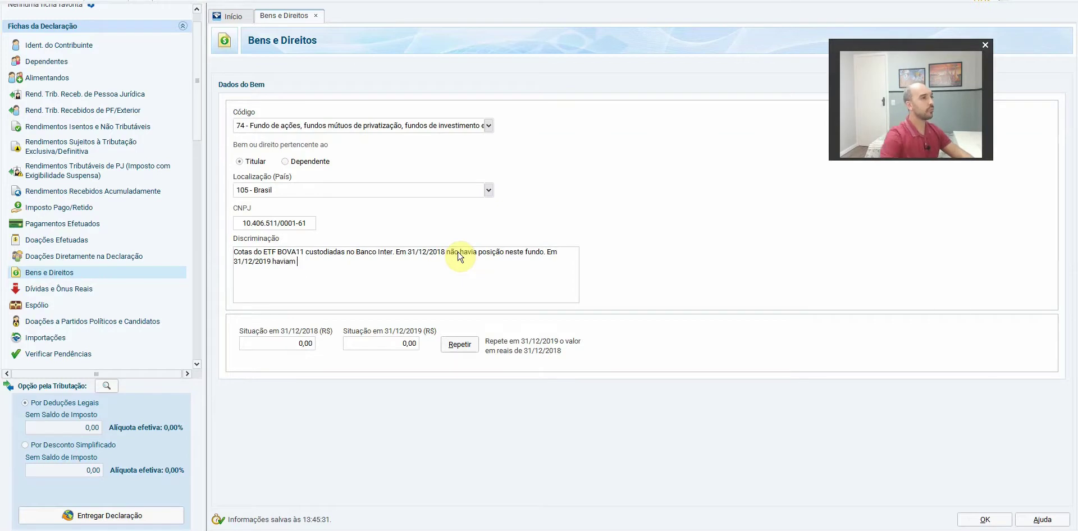
key("alt+Tab")
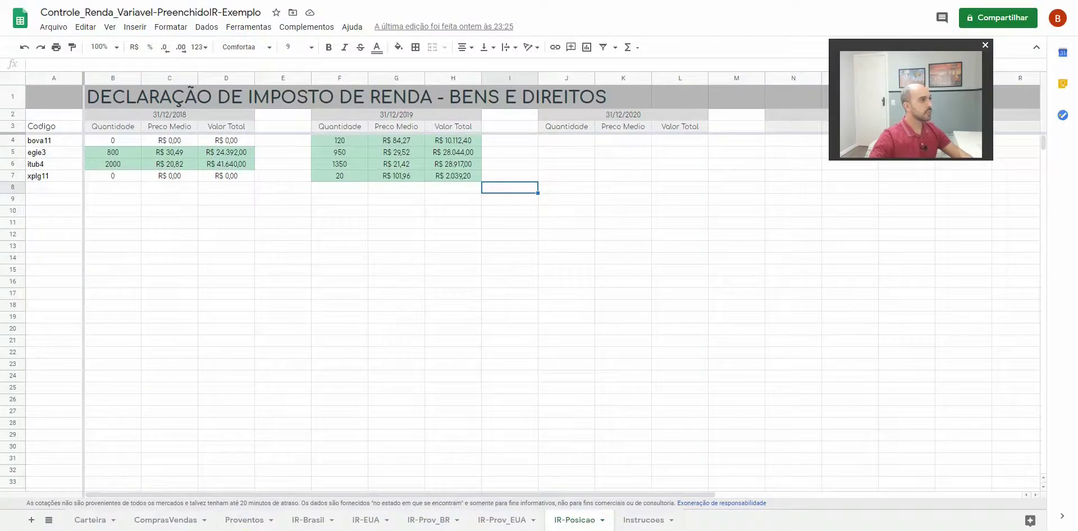
key("alt+Tab")
type("120 cot")
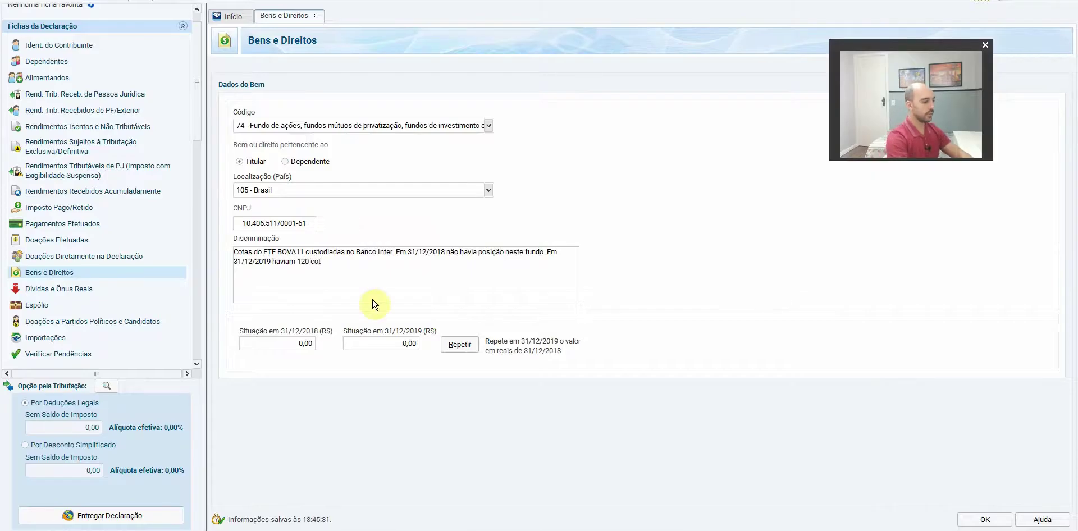
type("as adquiridas a um preço médio de")
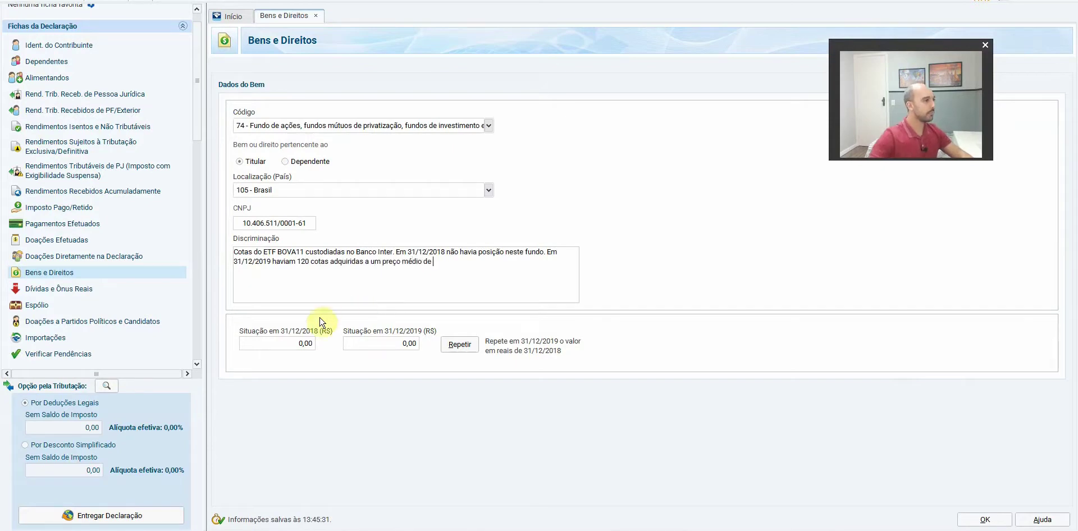
key("alt+Tab")
left_click(411, 139)
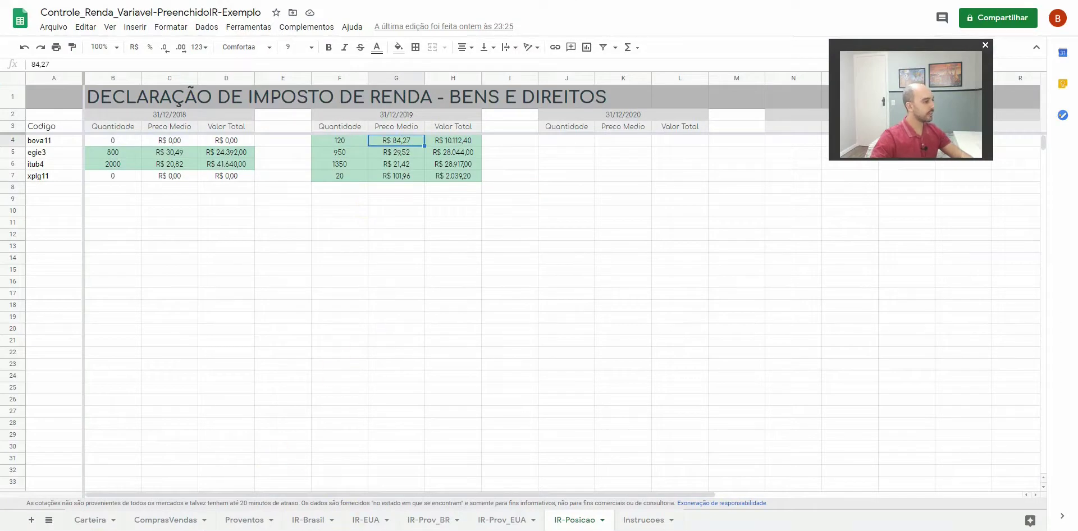
key("alt+Tab")
Finish the description with 'R$84,27.' and enter 10.112,40 as the 31/12/2019 value
type("R$84,27.")
key("Tab")
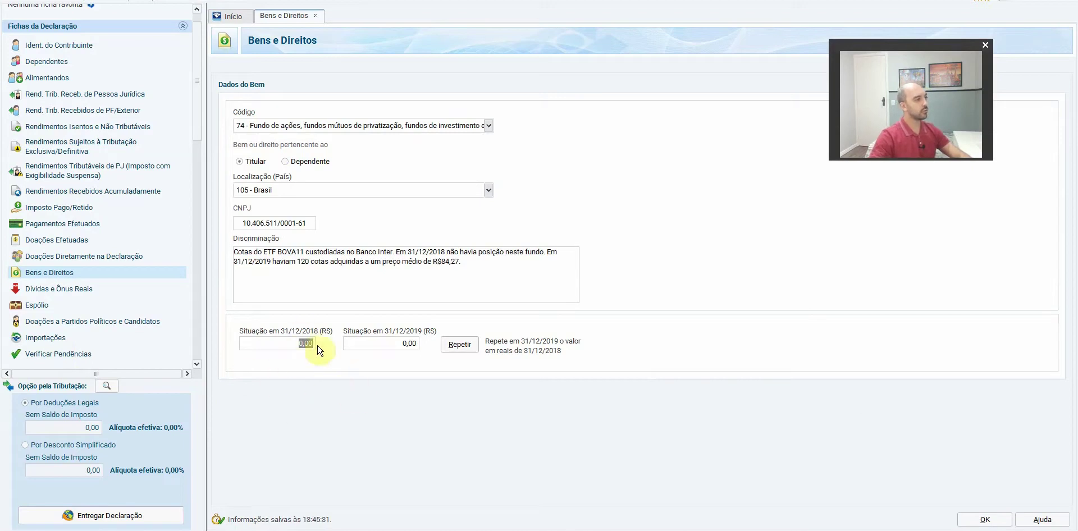
key("Tab")
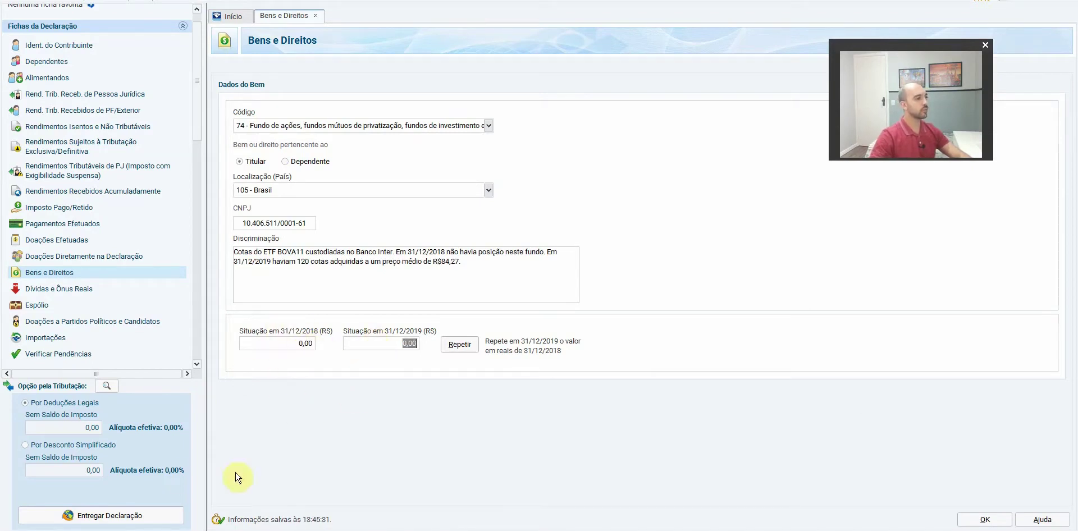
key("alt+Tab")
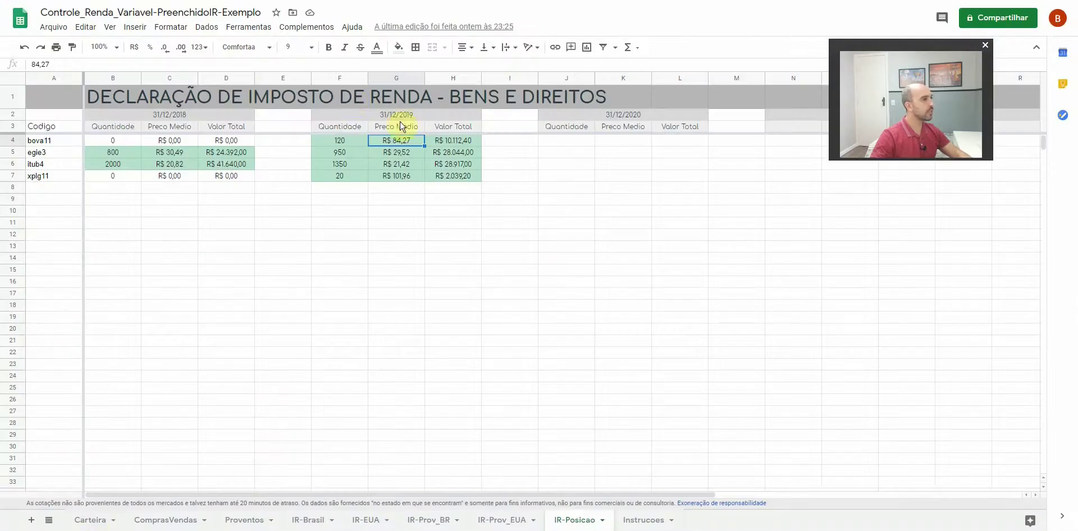
left_click(463, 141)
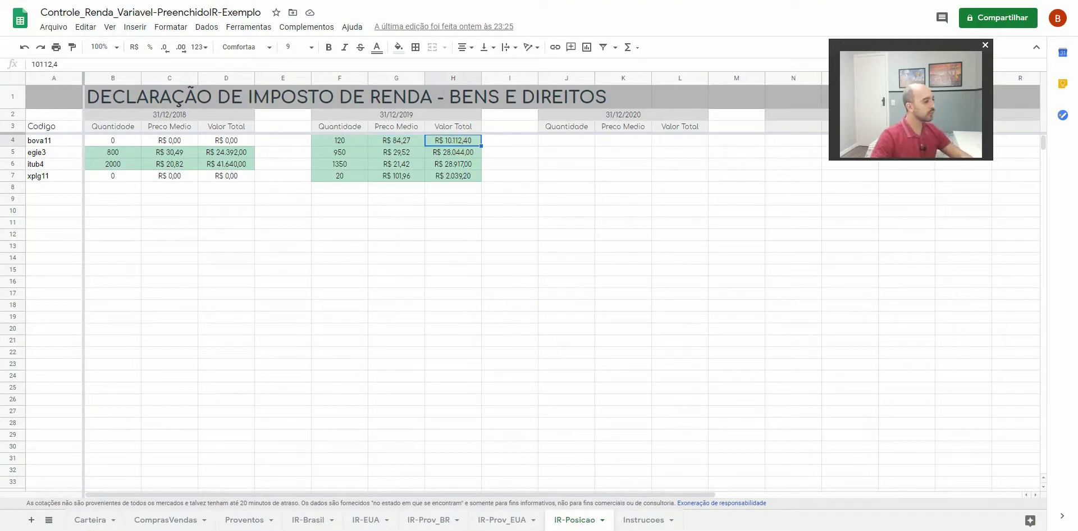
key("alt+Tab")
type("10.112,4")
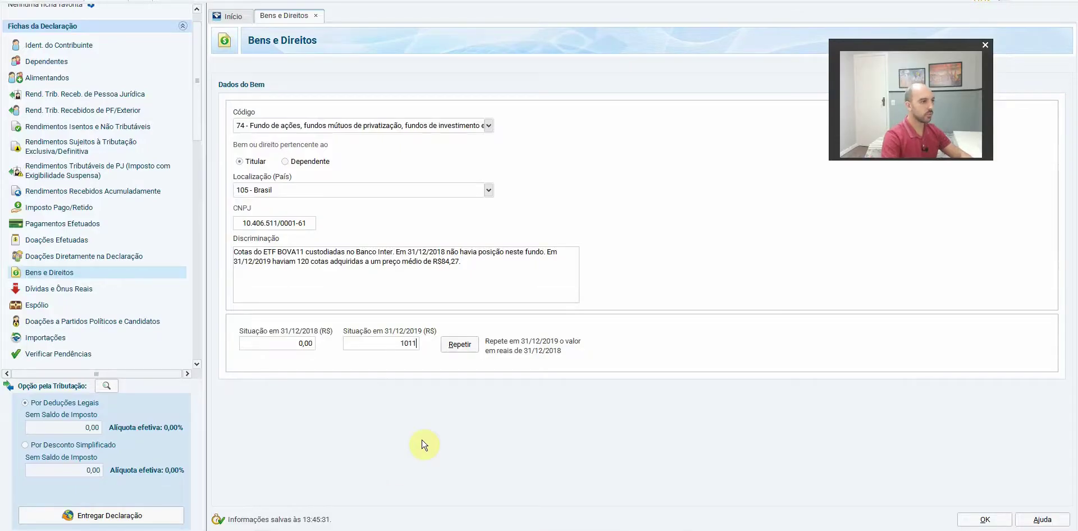
type("0")
key("Tab")
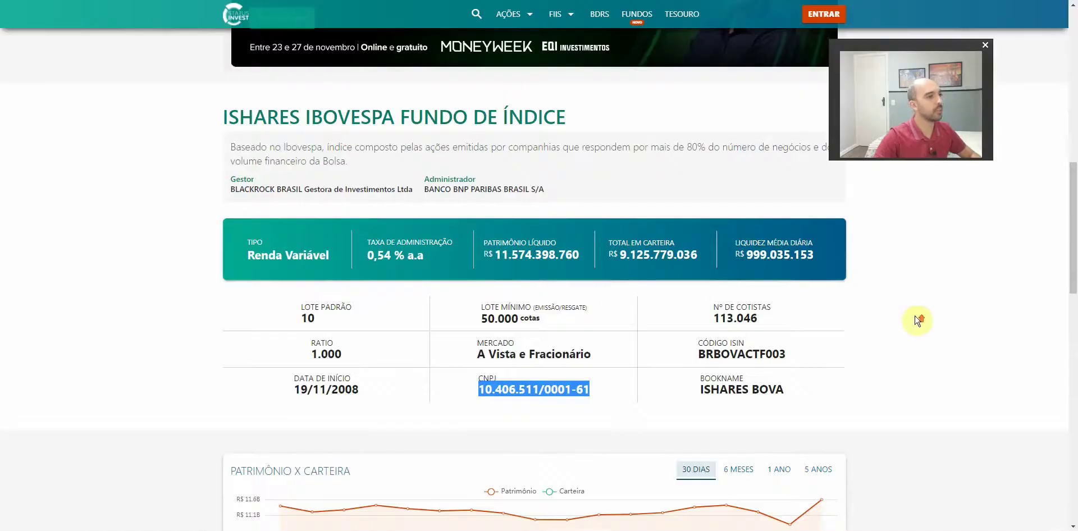
Check BOVA11's one-year price chart on Status Invest and its 84,27 average price in the sheet
scroll(921, 320, "down", 10)
scroll(921, 320, "up", 2)
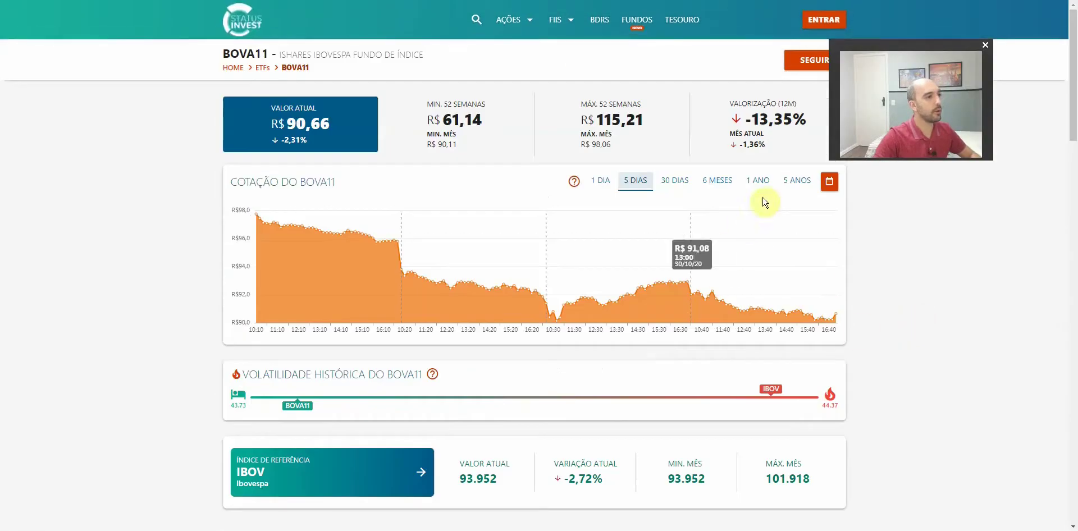
left_click(759, 181)
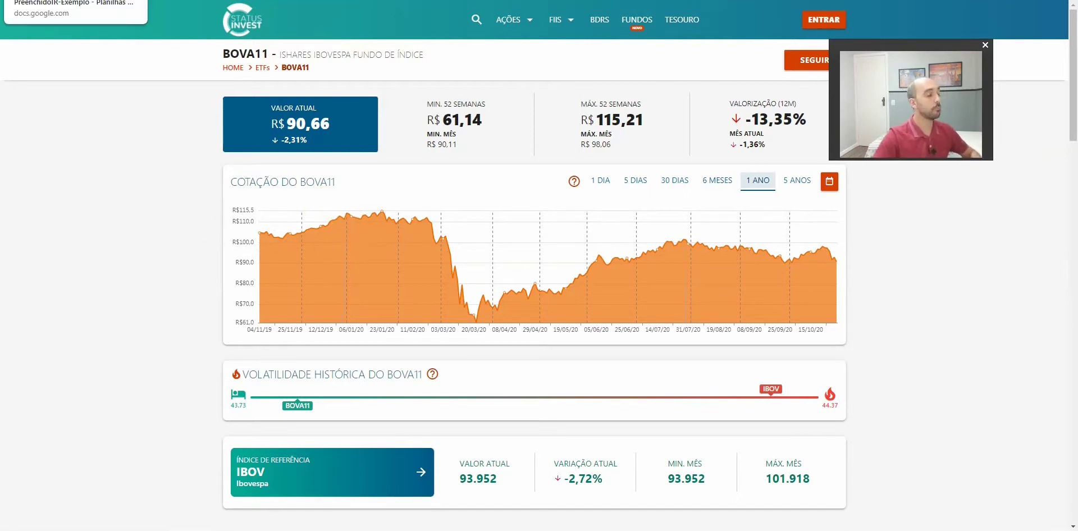
left_click(76, 0)
left_click(564, 178)
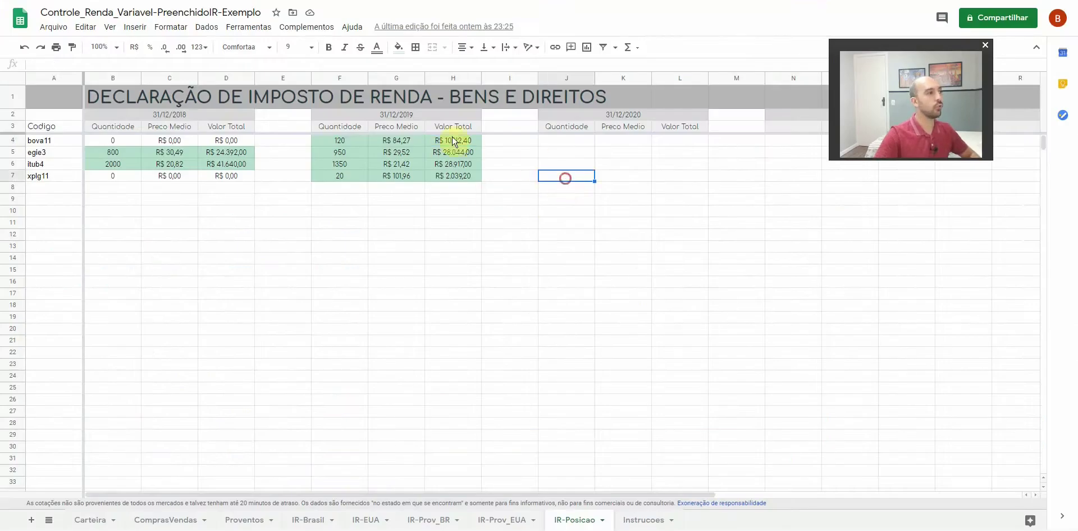
left_click(395, 140)
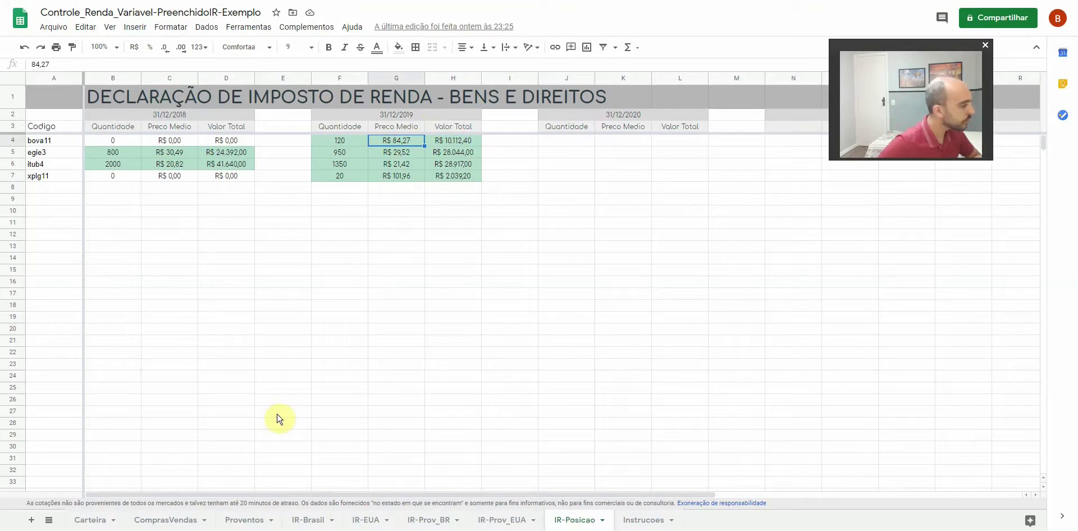
key("alt+Tab")
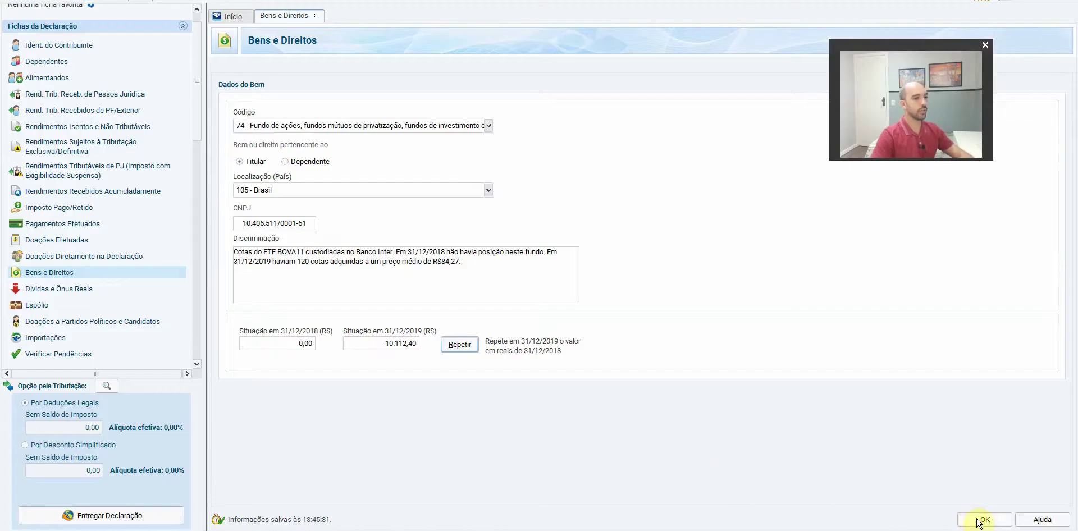
Save the BOVA11 asset entry and start a new Bens e Direitos item
left_click(983, 519)
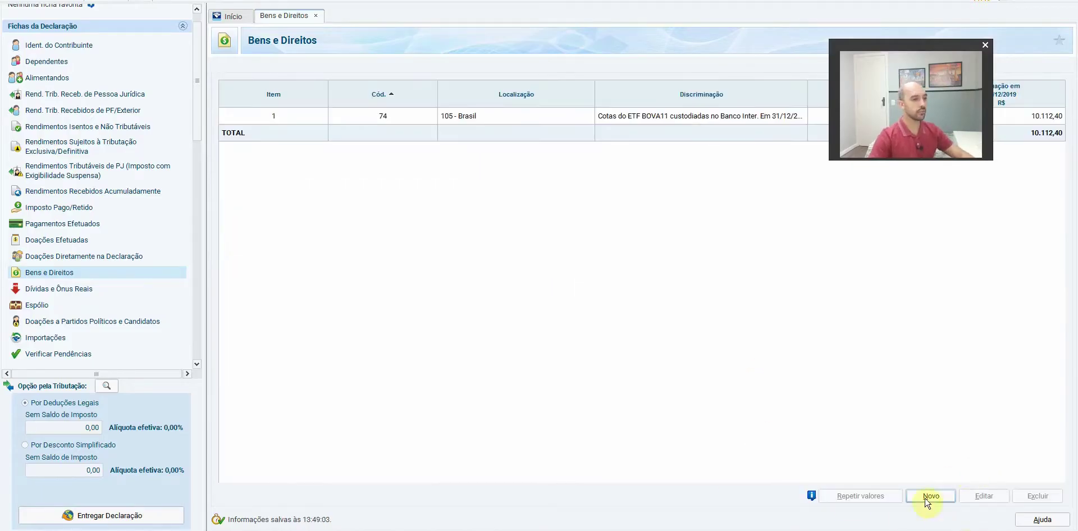
left_click(930, 496)
key("alt+Tab")
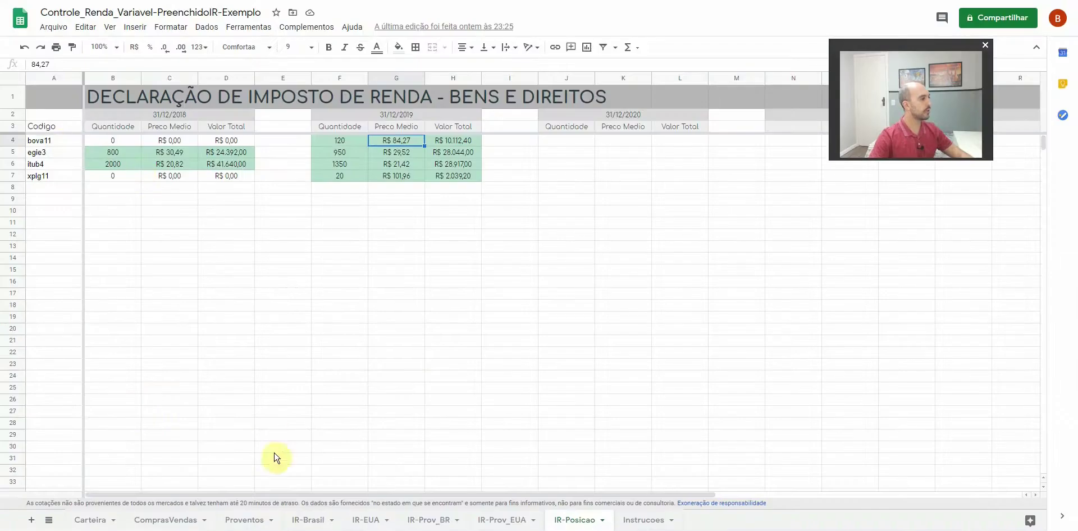
key("alt+Tab")
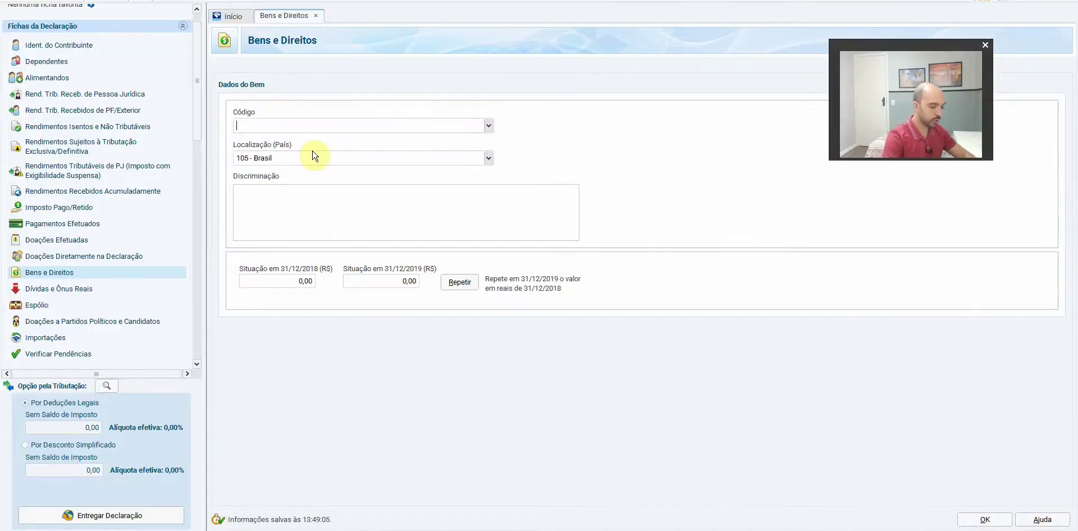
Set the new item to code 31 – Ações, owned by the titular
type("31")
key("BackSpace")
key("BackSpace")
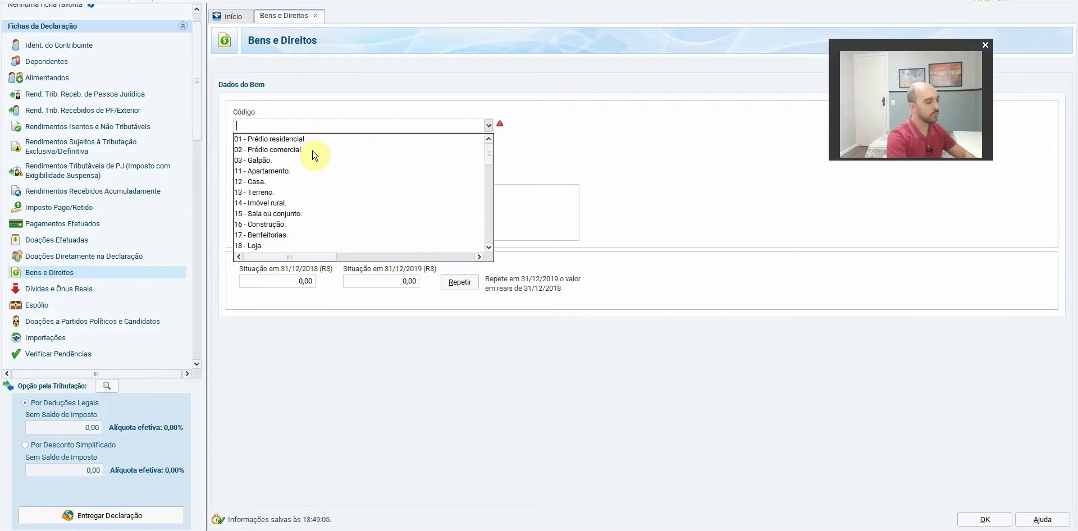
type("ações")
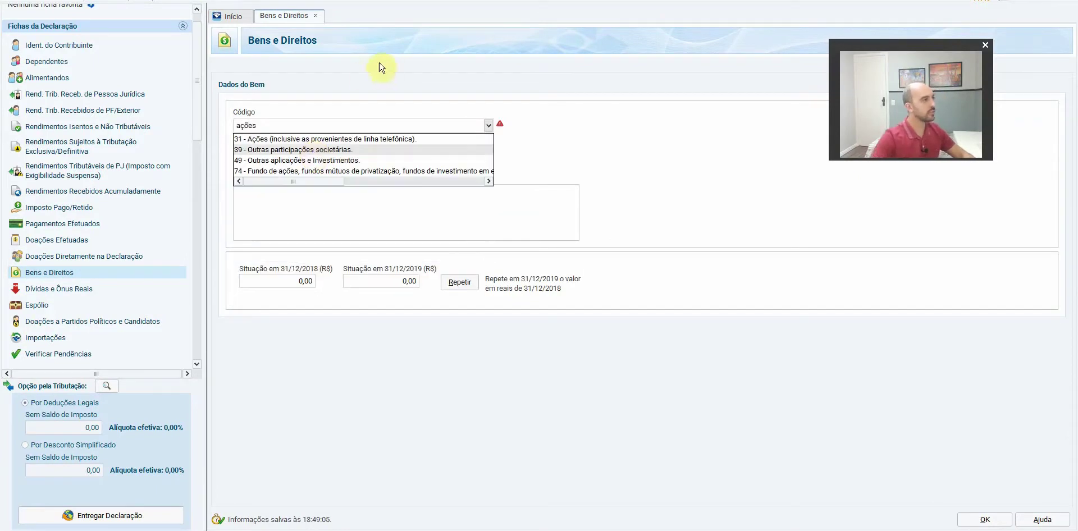
left_click(279, 140)
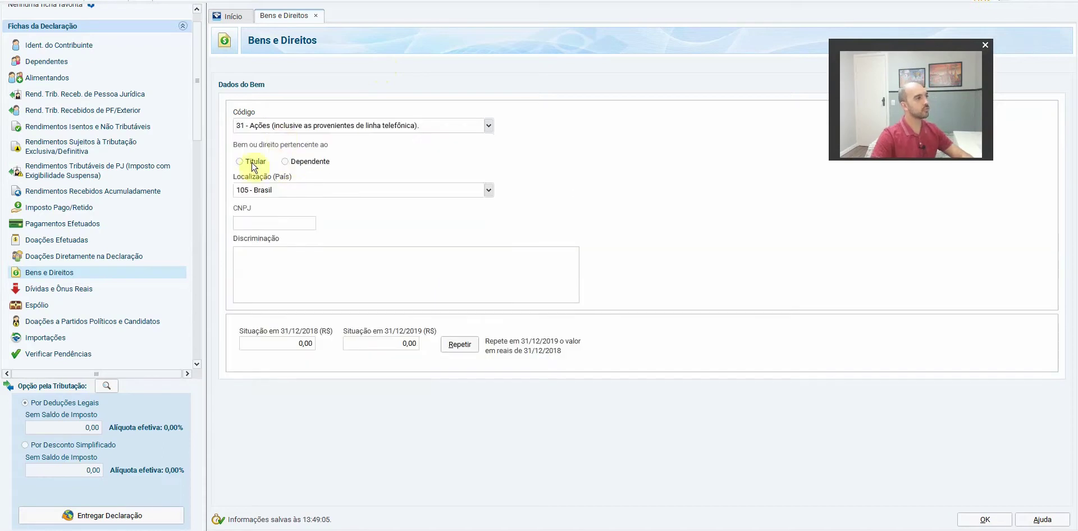
left_click(270, 218)
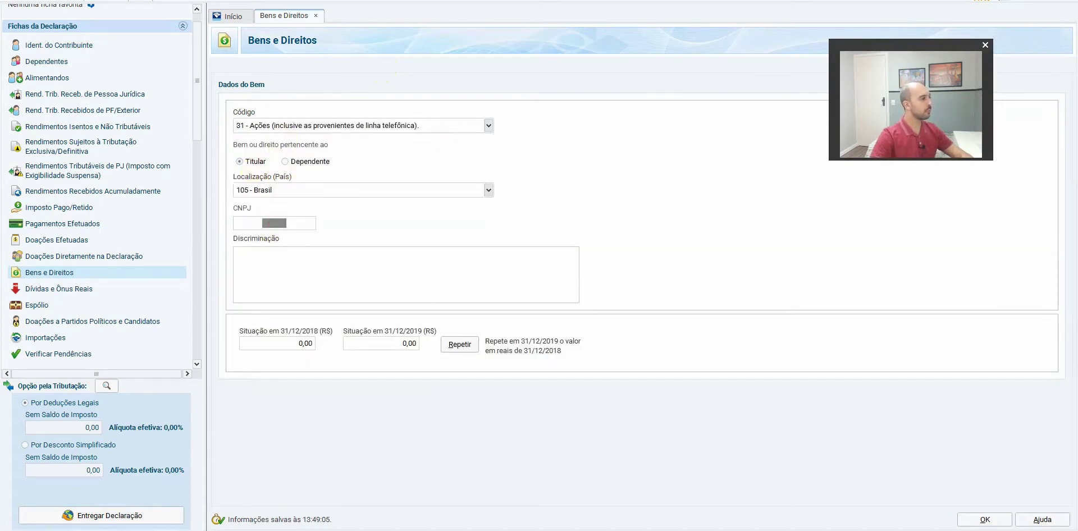
key("alt+Tab")
key("alt+Tab")
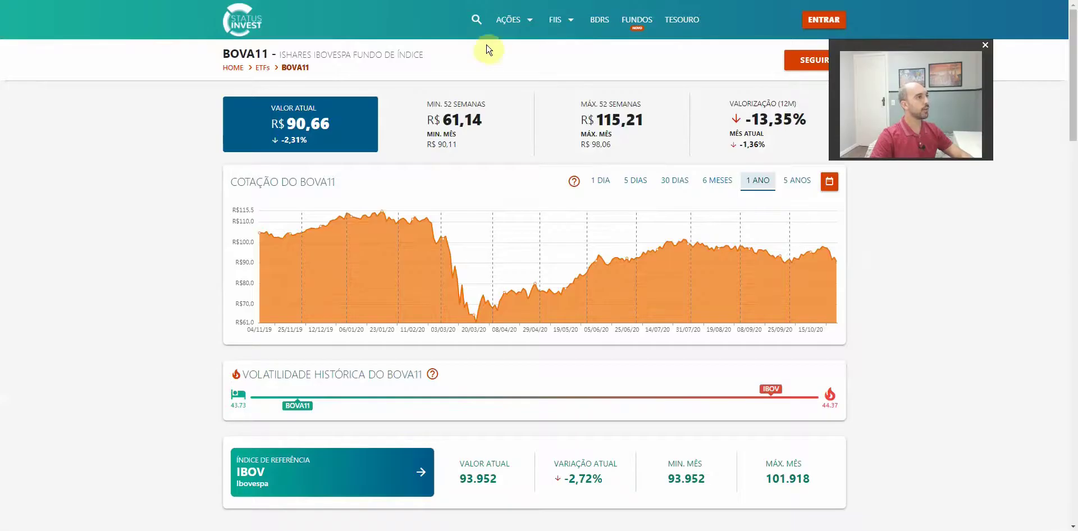
left_click(479, 25)
type("egie3")
left_click(472, 73)
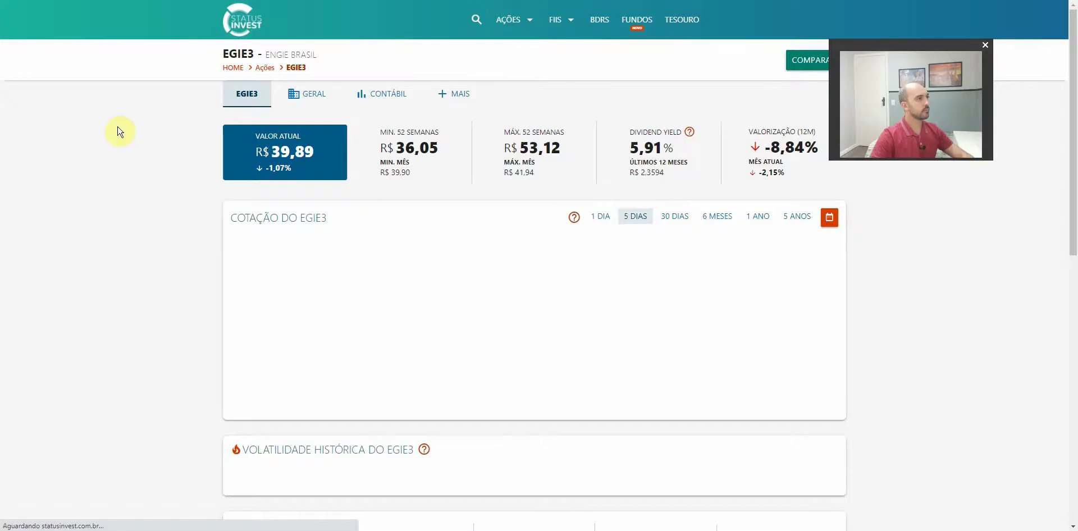
scroll(173, 230, "down", 5)
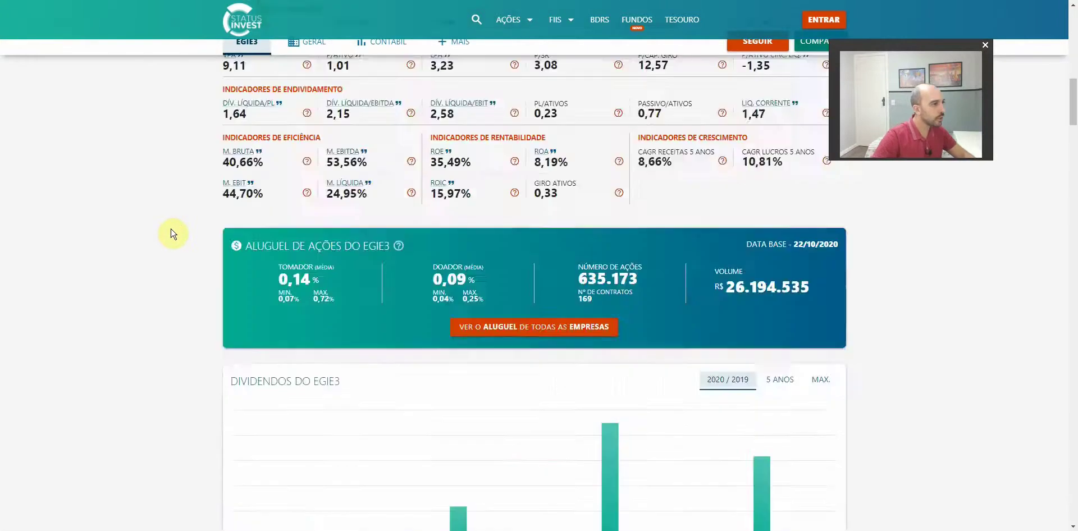
scroll(173, 233, "down", 20)
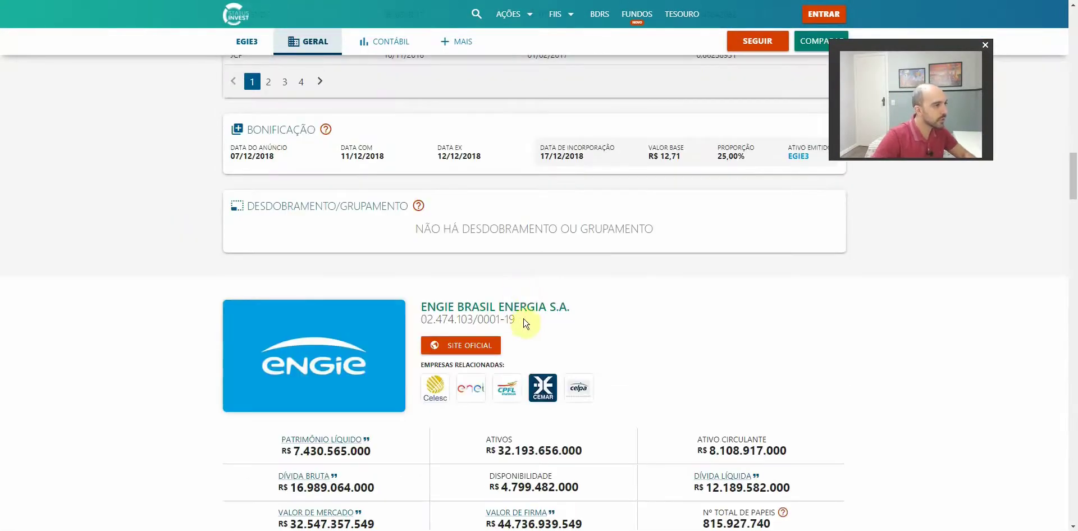
left_click_drag(522, 321, 422, 320)
key("ctrl+c")
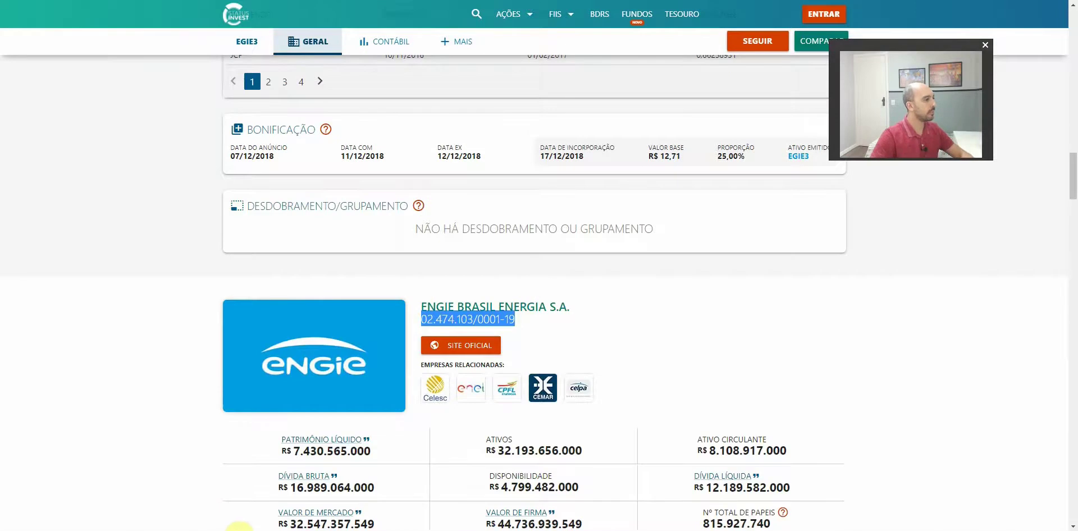
key("alt+Tab")
key("ctrl+v")
Describe EGIE3 as held at Banco Inter, with 800 shares at R$30,49 average on 31/12/2018
left_click(282, 278)
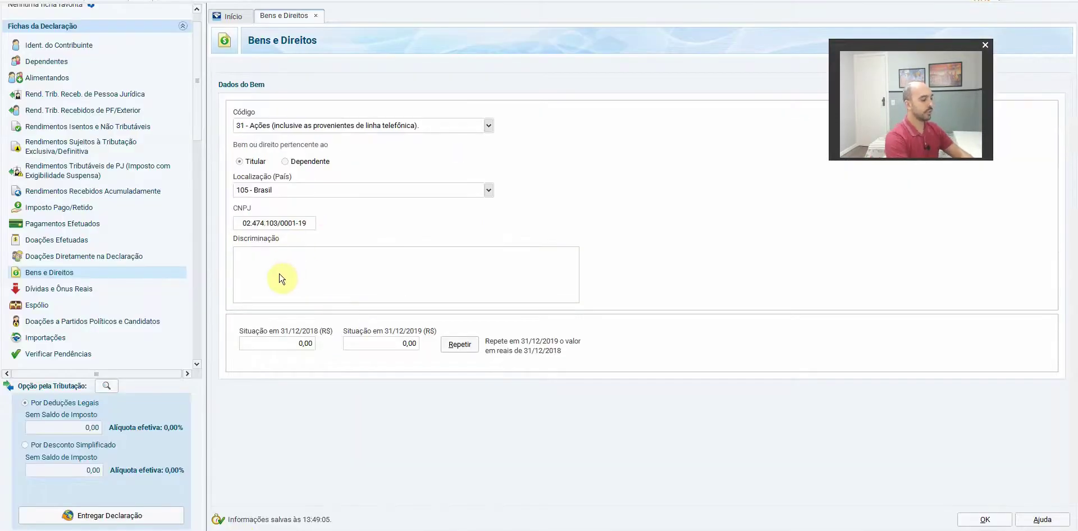
type("Ações da E")
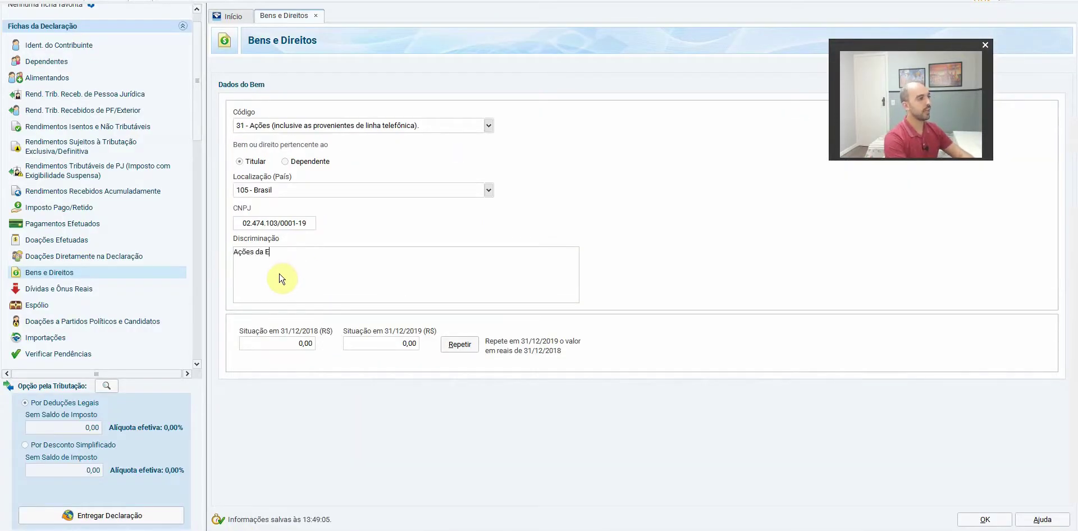
type("GIE3 custodiadas no Banco Inter. Em ")
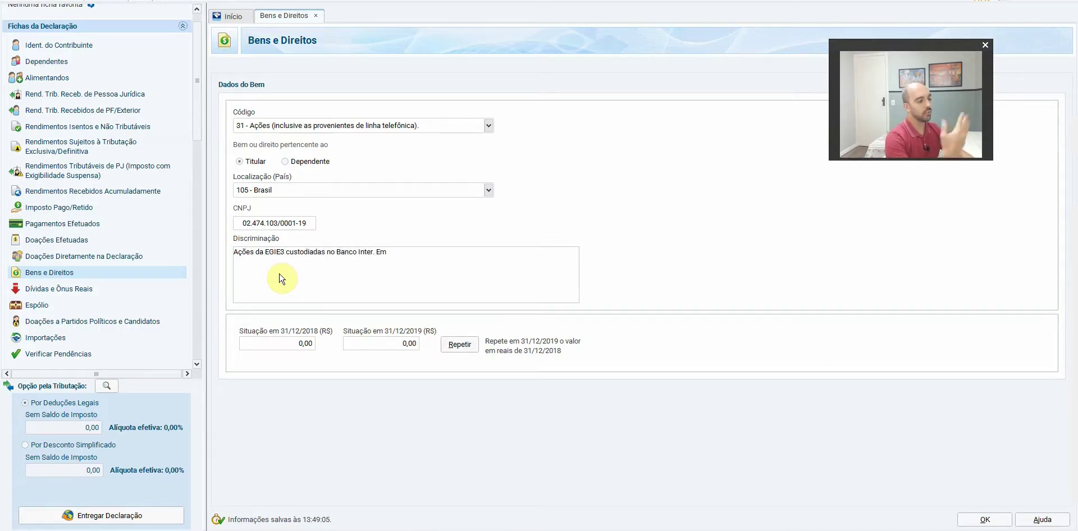
type("31/12/2018 haviam")
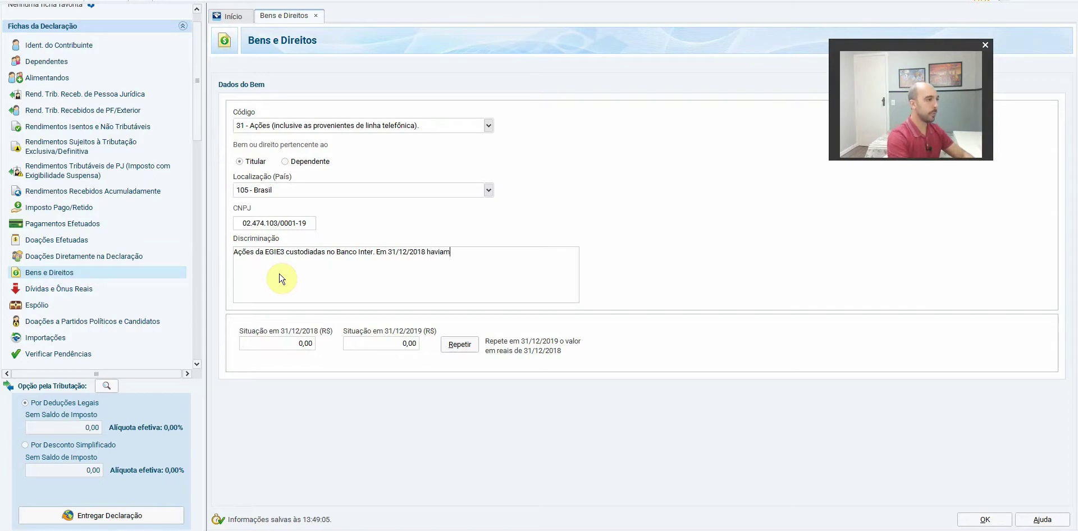
key("alt+Tab")
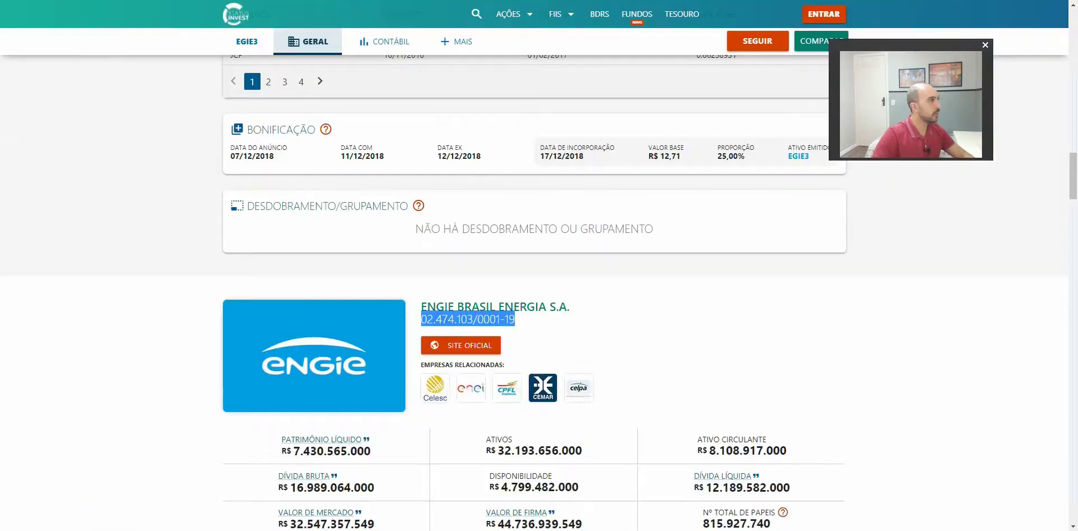
key("alt+Tab")
left_click(129, 153)
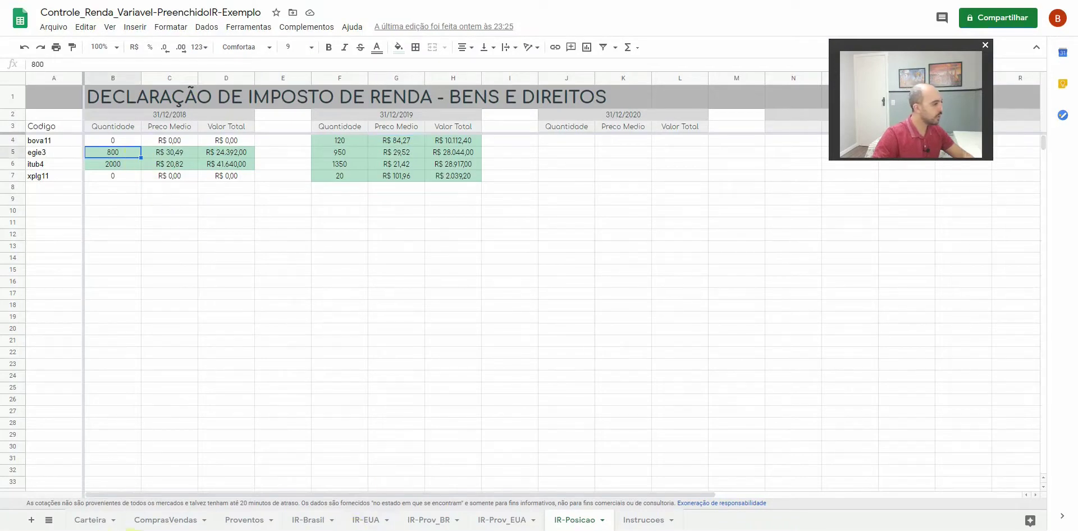
key("alt+Tab")
type("800")
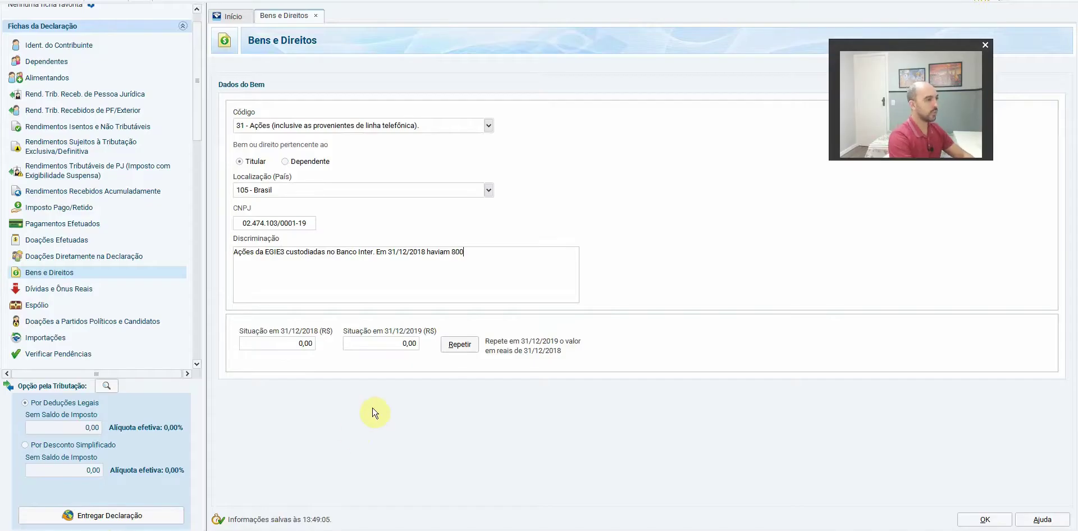
type(" 30,49")
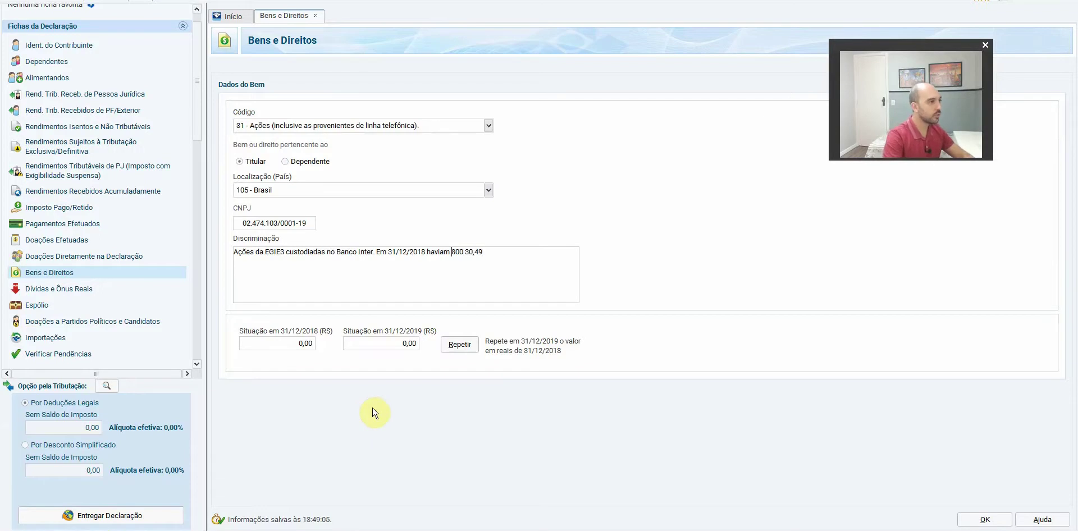
key("ctrl+Right")
type("açõe")
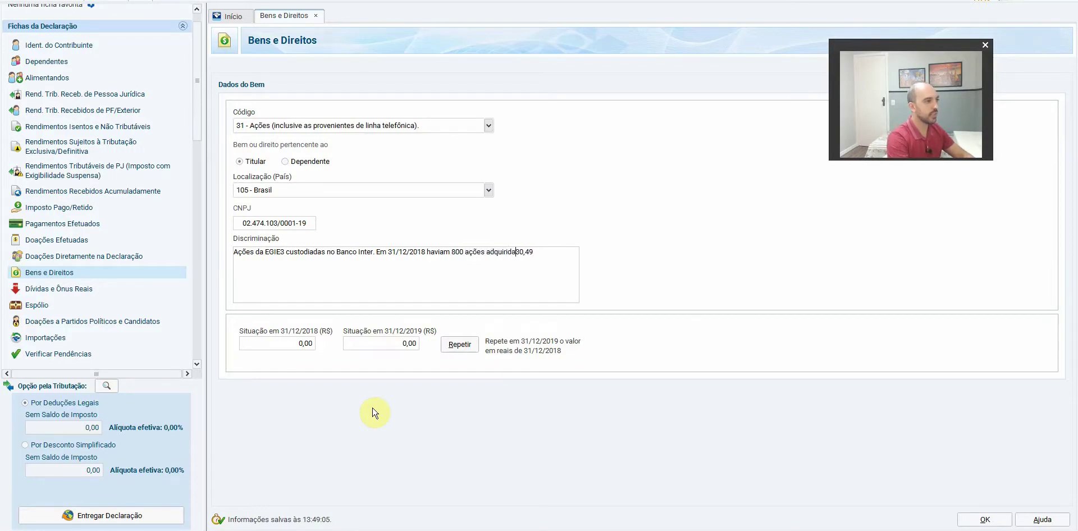
type("s adquiridas a um")
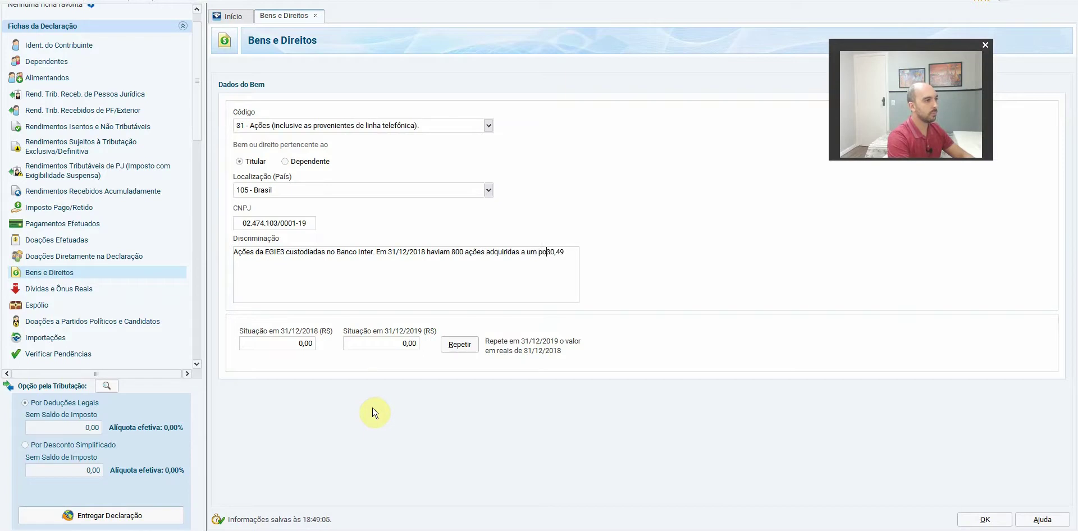
type(" preço médio de R$30,49")
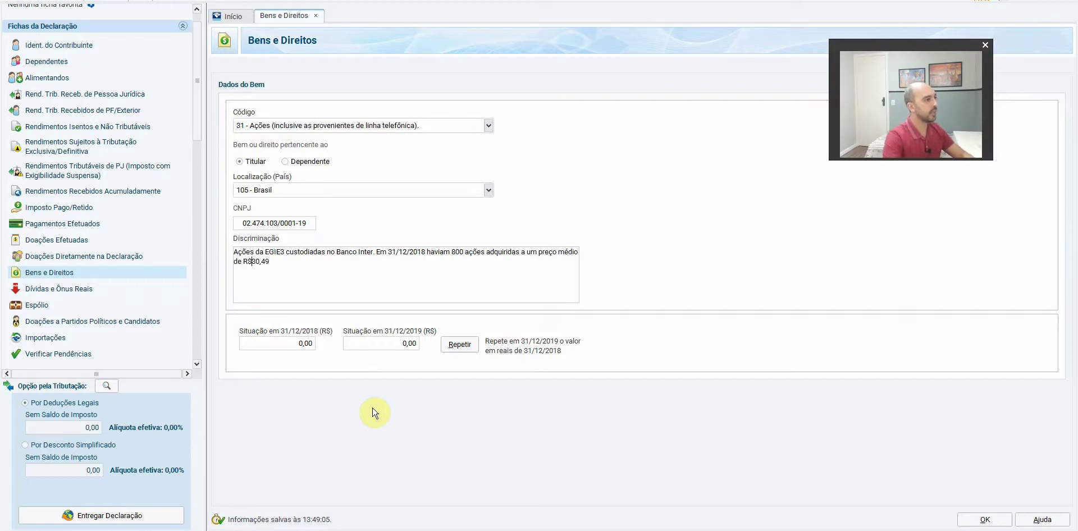
type(". Em 31/12/2019")
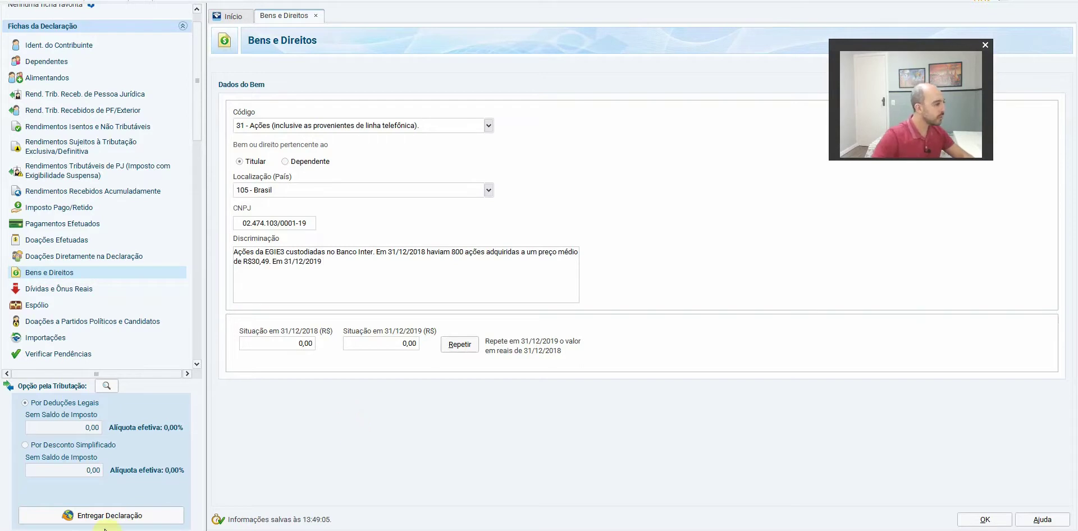
Add the 31/12/2019 position of 950 shares, correcting the mistyped 850 to 950
key("alt+Tab")
left_click(336, 154)
left_click(414, 155, "shift")
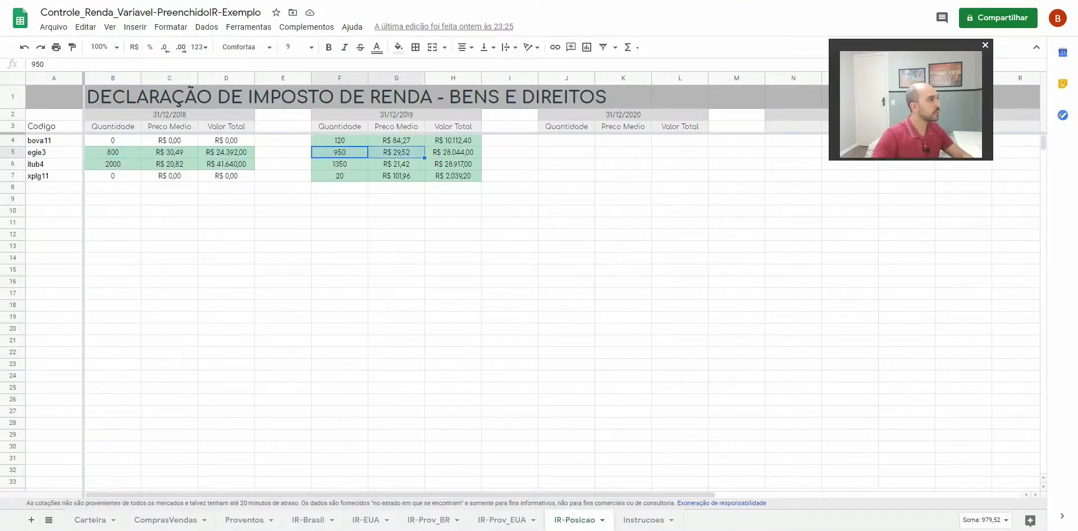
key("alt+Tab")
type("haviam 850 a")
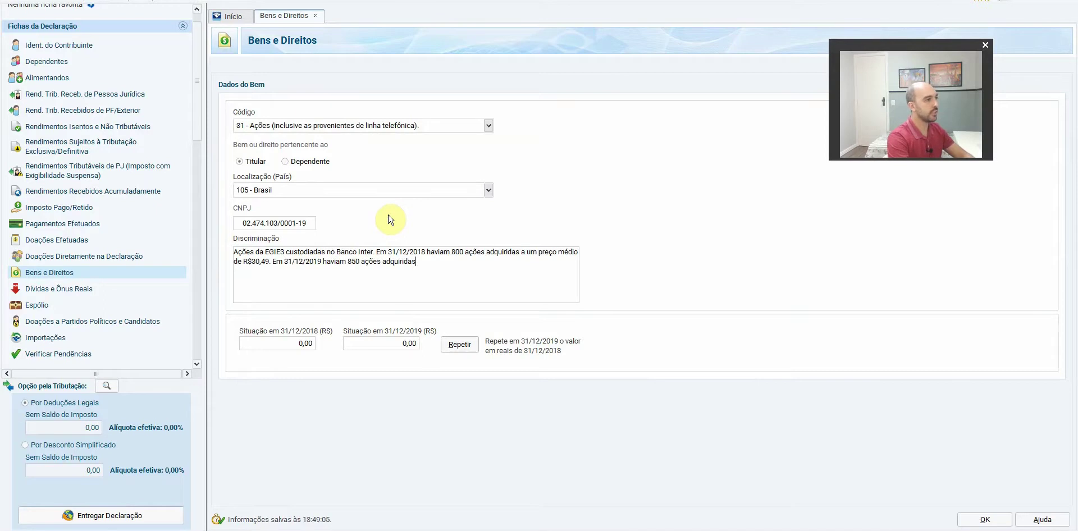
type(" de")
key("alt+Tab")
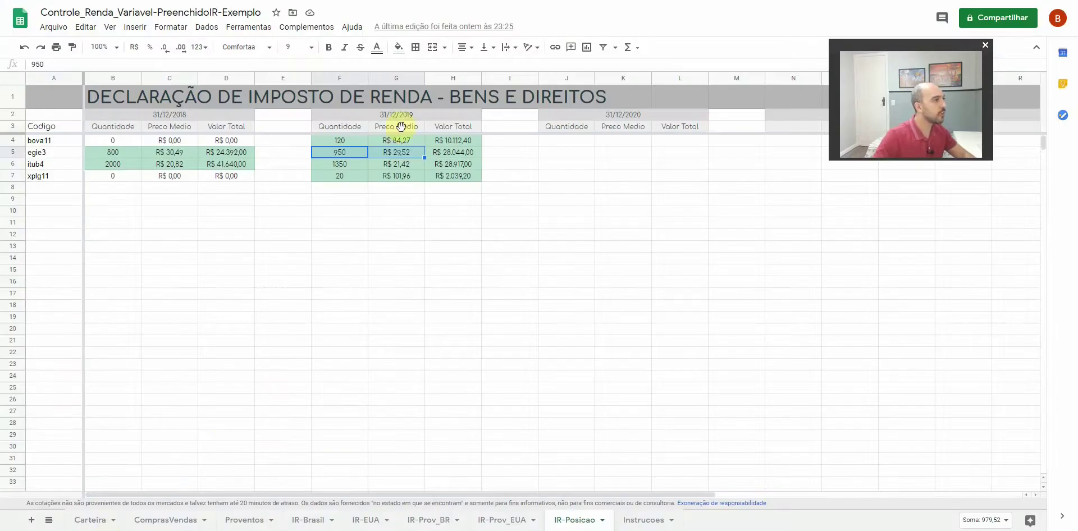
key("alt+Tab")
left_click(353, 262)
key("BackSpace")
type("9")
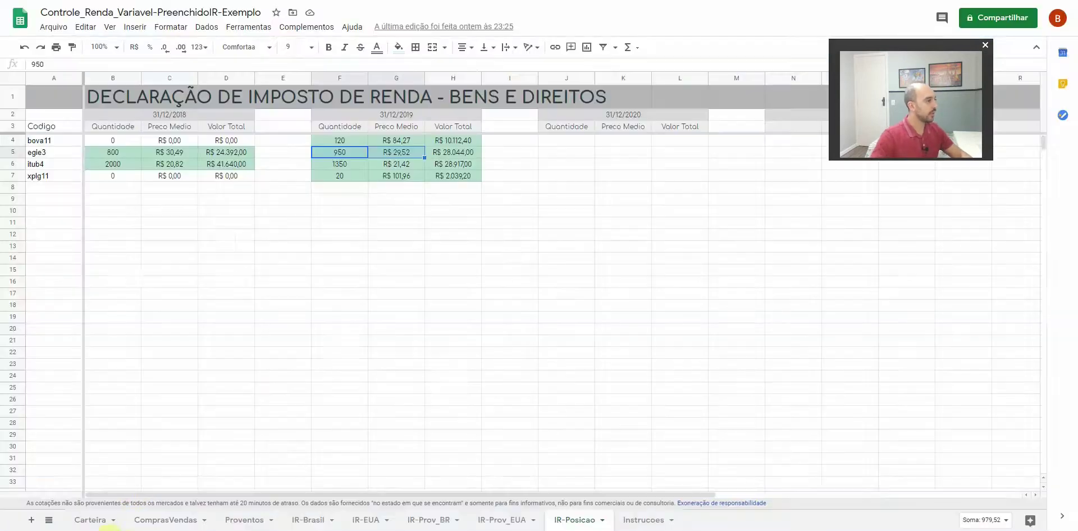
Enter 24.392,00 (2018) and 28.044,00 (2019) from cells D5 and H5, then save the EGIE3 asset
key("alt+Tab")
left_click(241, 154)
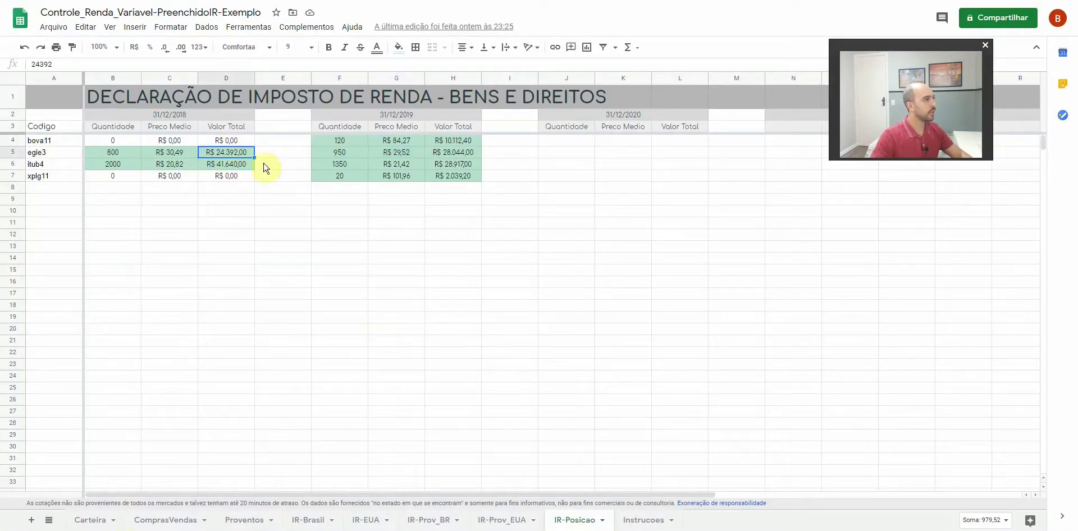
key("alt+Tab")
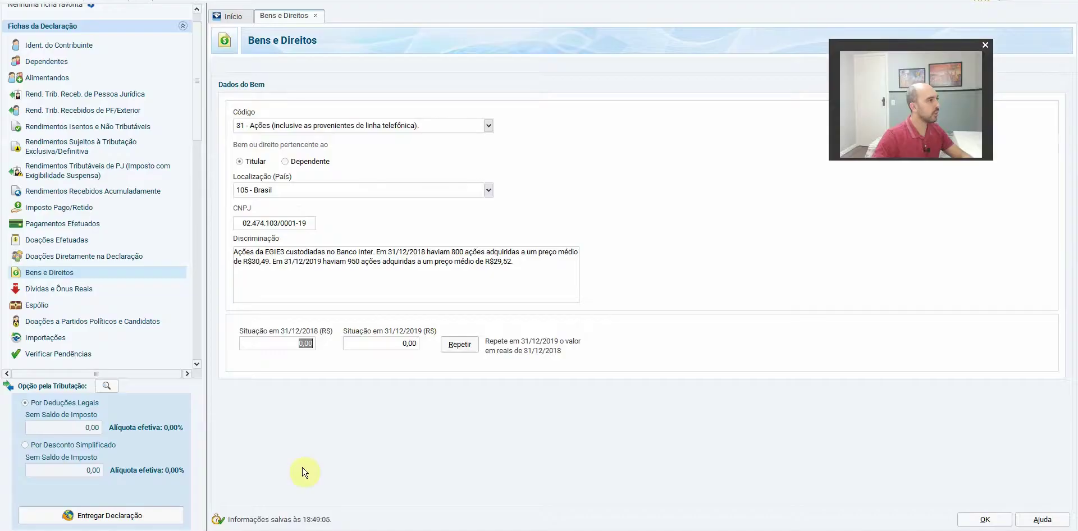
type("24392")
key("Tab")
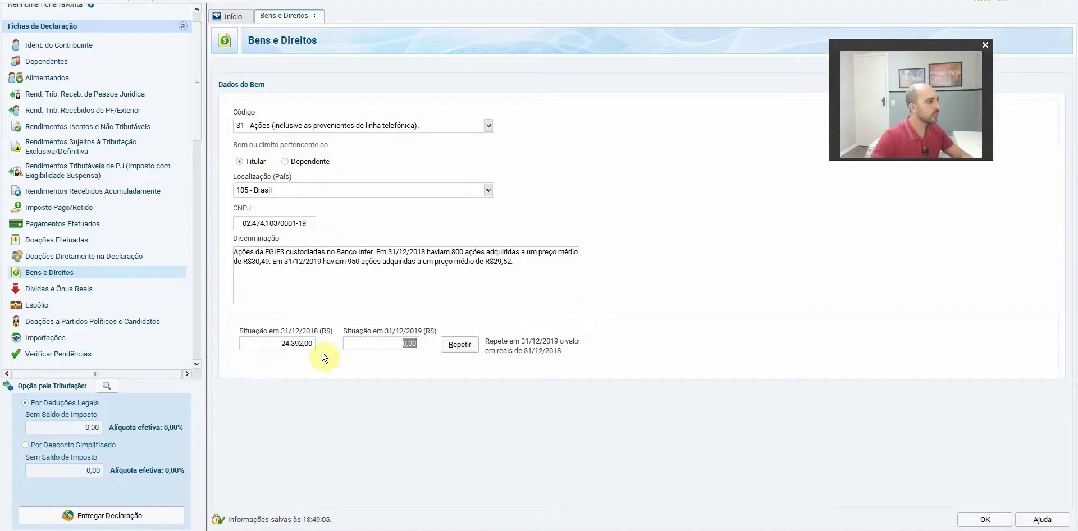
key("alt+Tab")
left_click(451, 152)
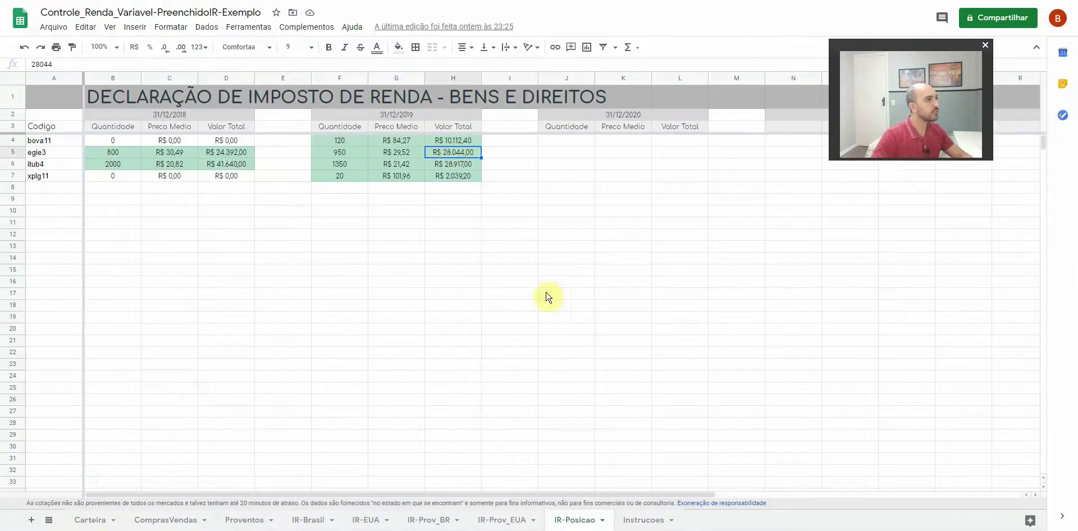
key("alt+Tab")
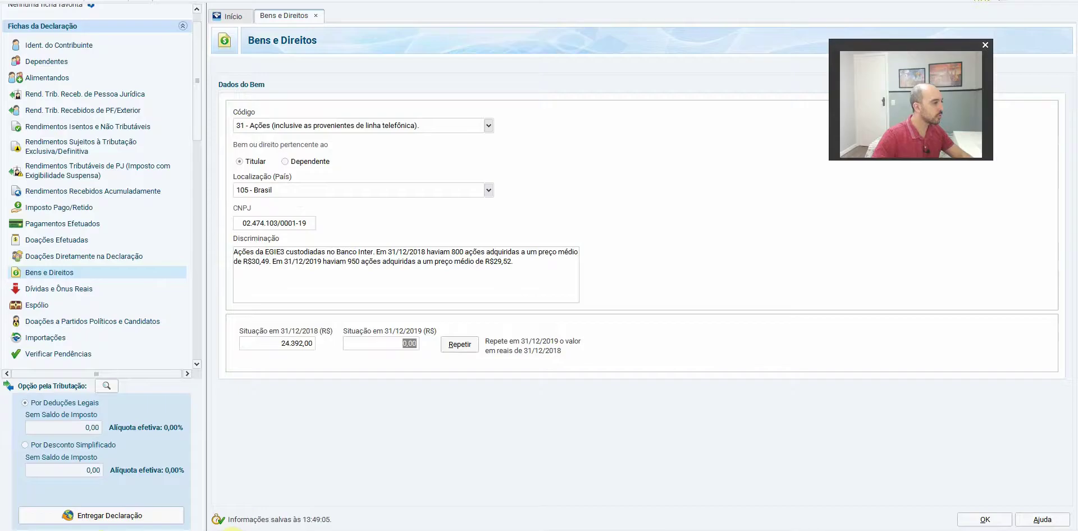
type("28.044")
key("Tab")
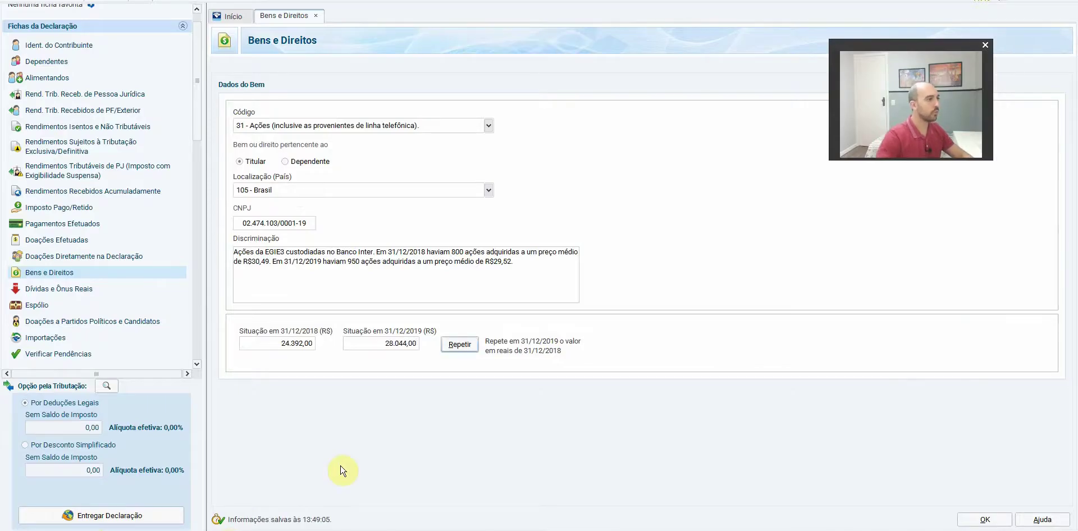
left_click(966, 514)
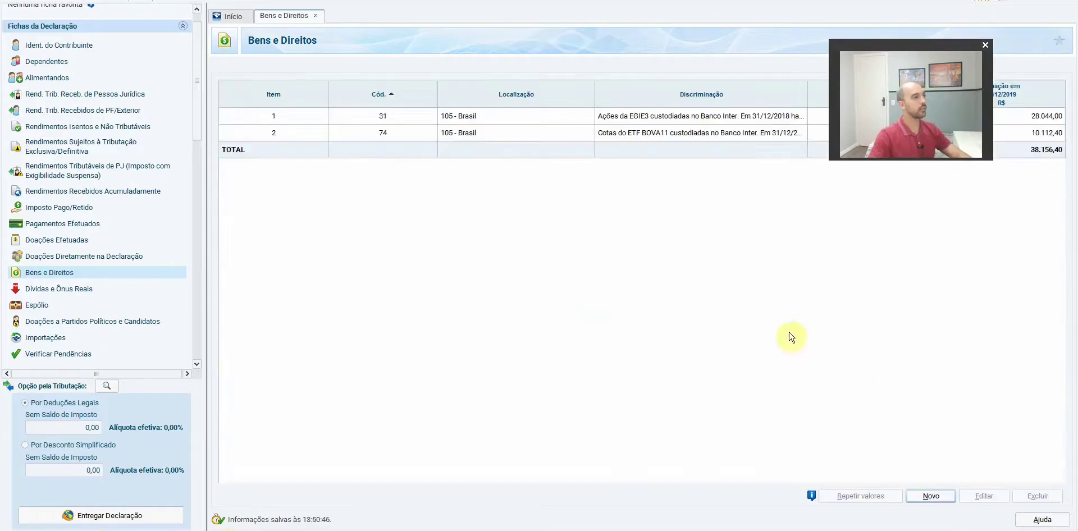
Start a new asset coded 31 - Ações, owned by the titular
left_click_drag(924, 54, 966, 216)
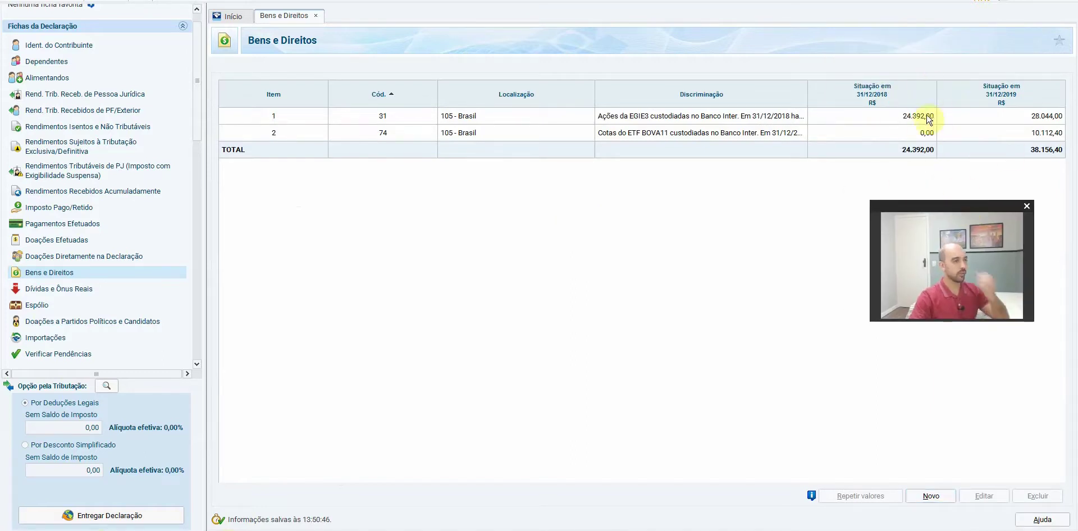
left_click(930, 497)
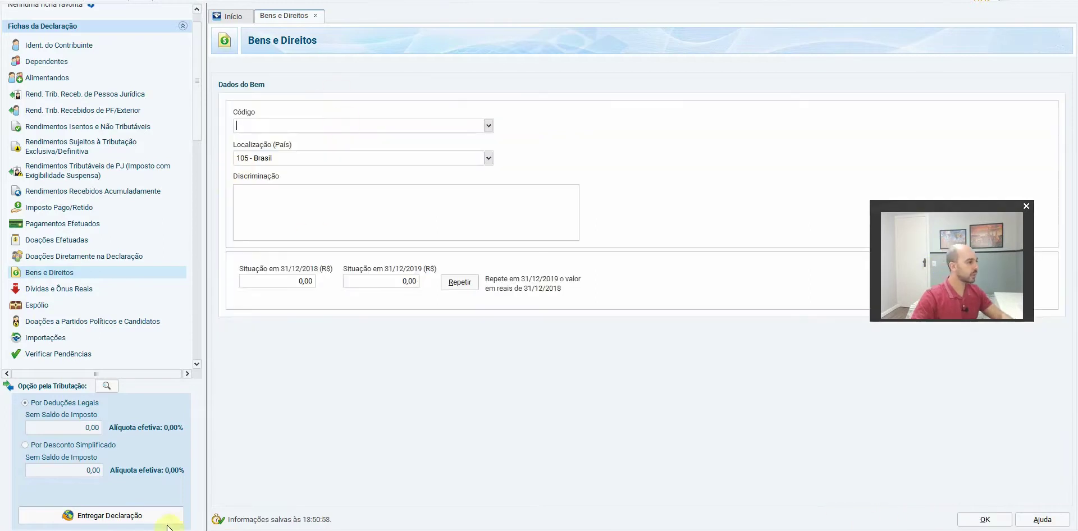
key("alt+Tab")
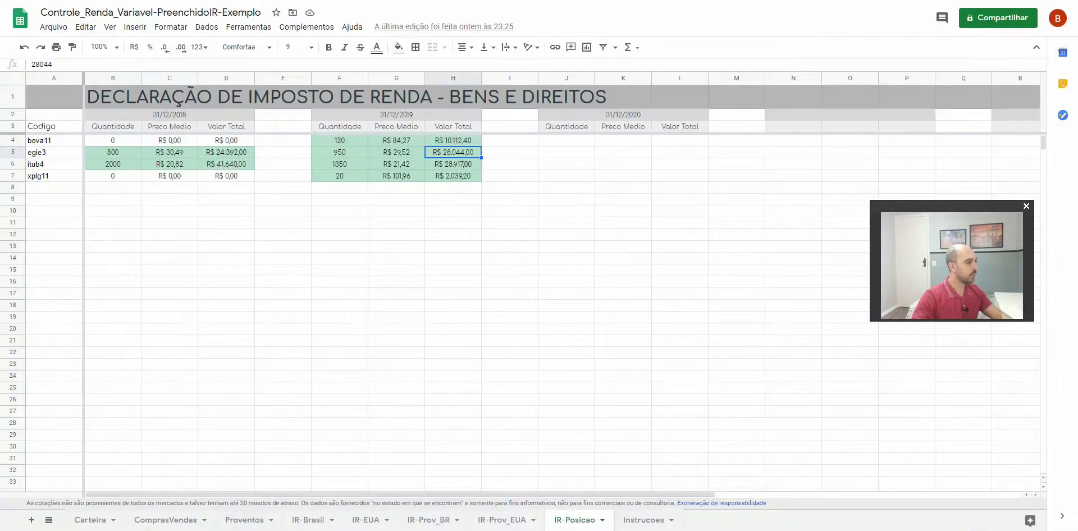
key("alt+Tab")
type("31")
left_click(347, 145)
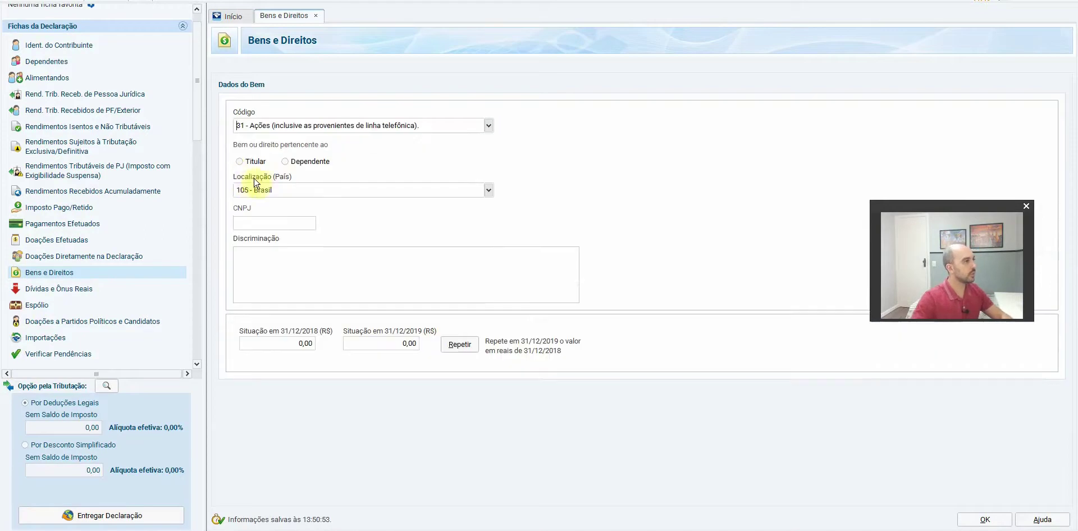
left_click(239, 161)
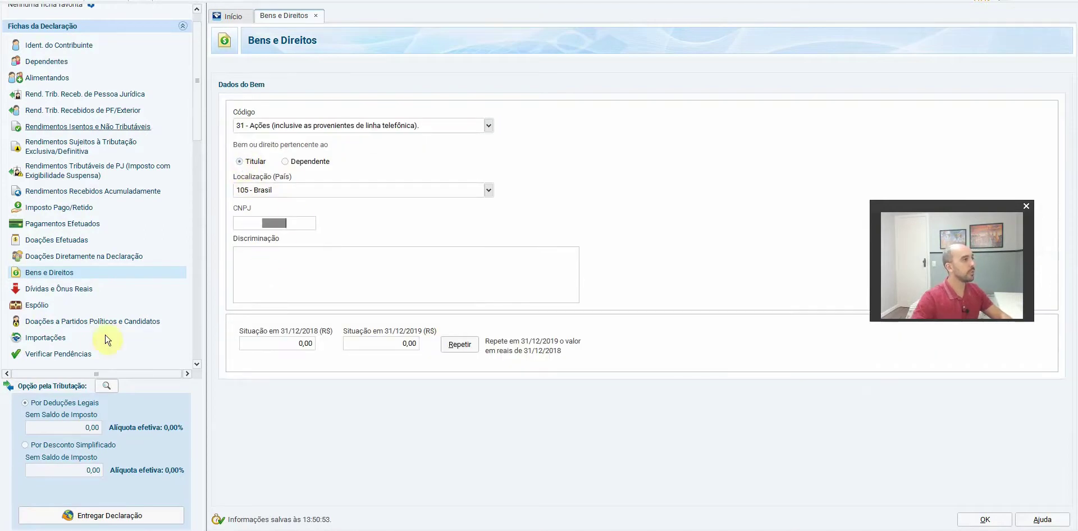
Look up ITUB4 on Status Invest and select Itaú's CNPJ
key("alt+Tab")
key("alt+Tab")
key("Tab")
left_click(477, 14)
type("itub")
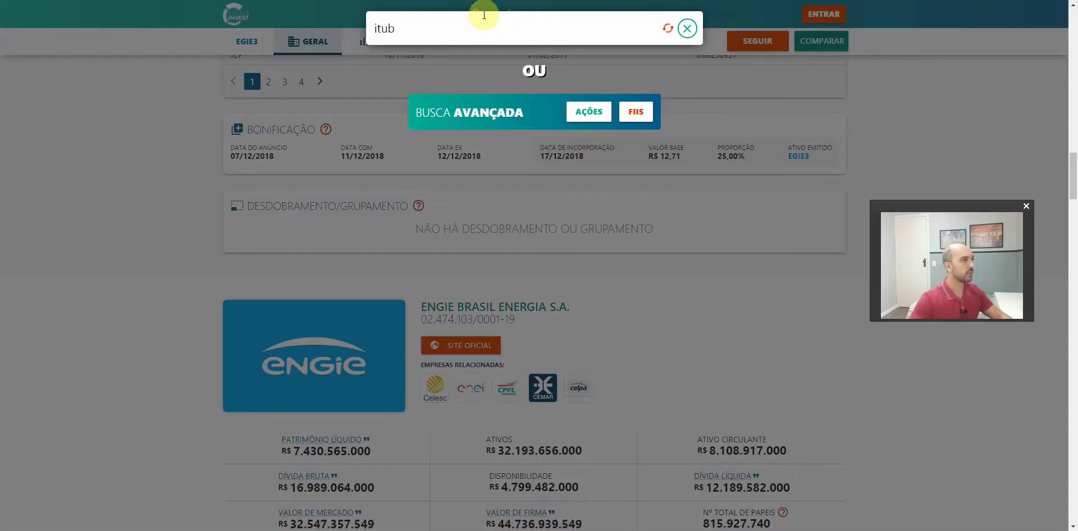
left_click(474, 97)
scroll(180, 214, "down", 15)
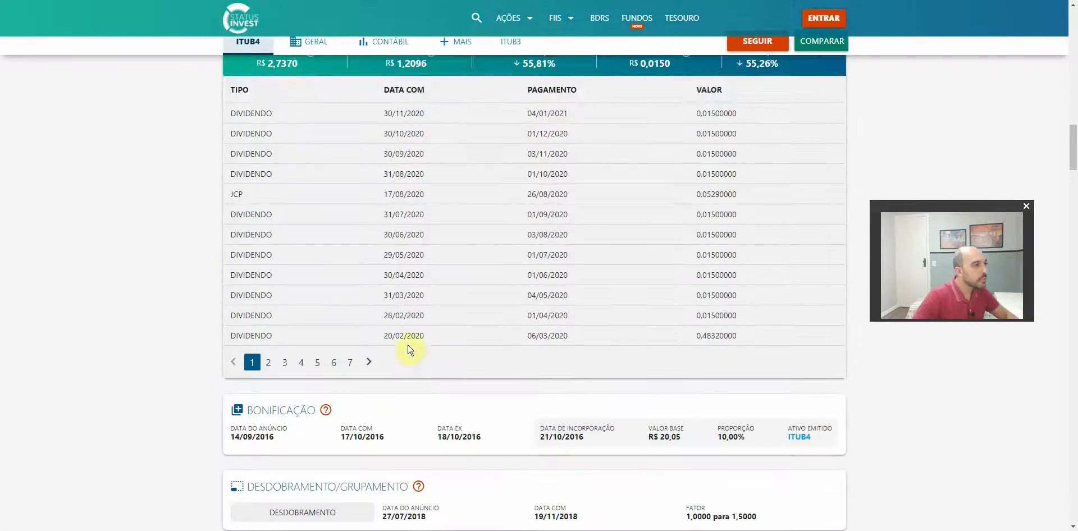
scroll(409, 349, "down", 5)
mouse_move(421, 315)
left_mouse_down()
mouse_move(530, 320)
mouse_move(405, 309)
mouse_move(420, 316)
left_mouse_up()
left_click(532, 324)
Paste Itaú's CNPJ and write the ITUB4 description ending with 1350 shares at R$21,42 average
key("ctrl+c")
key("alt+Tab")
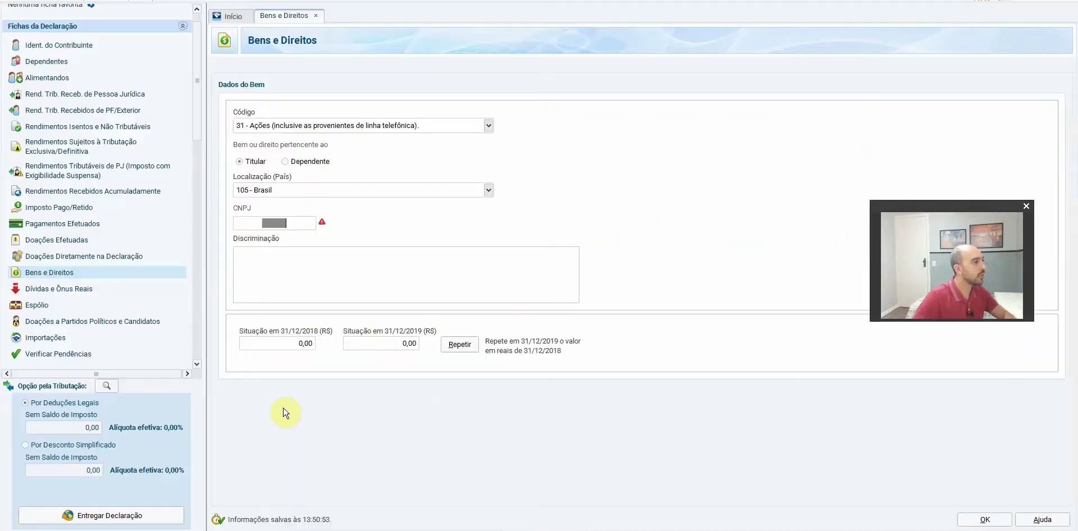
key("ctrl+v")
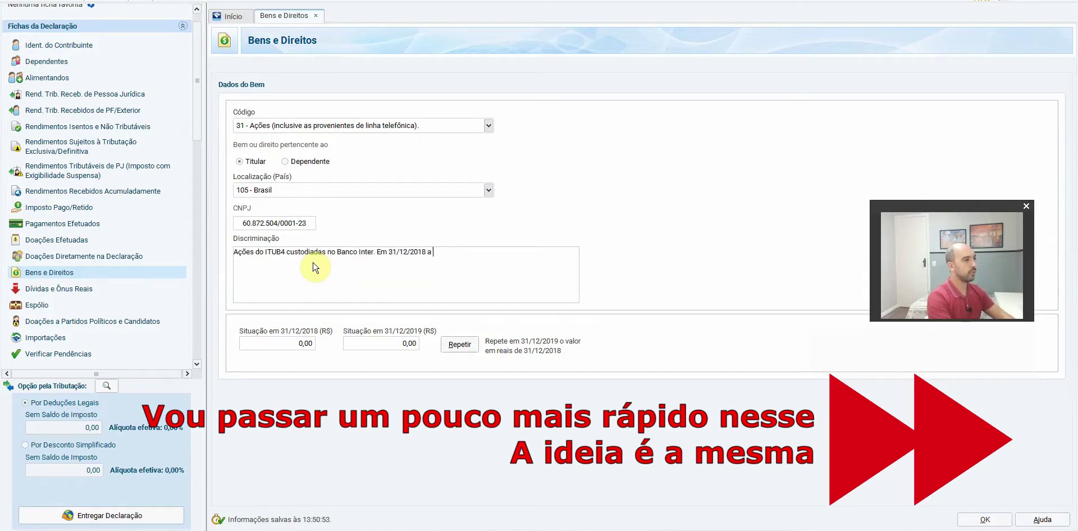
type("ão era de")
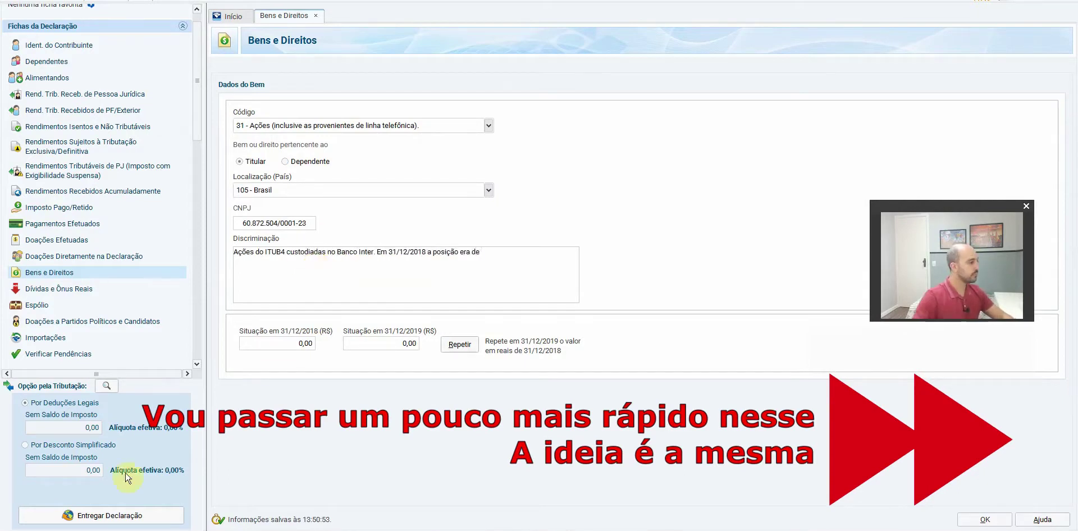
key("alt+Tab")
key("ctrl+Tab")
key("alt+Tab")
type("era de 2")
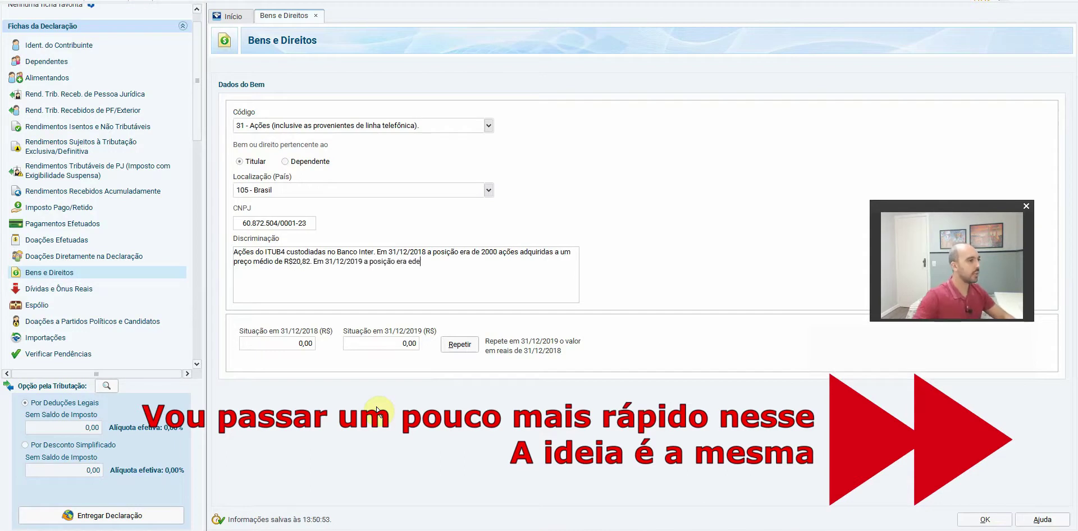
key("alt+Tab")
left_click(340, 164)
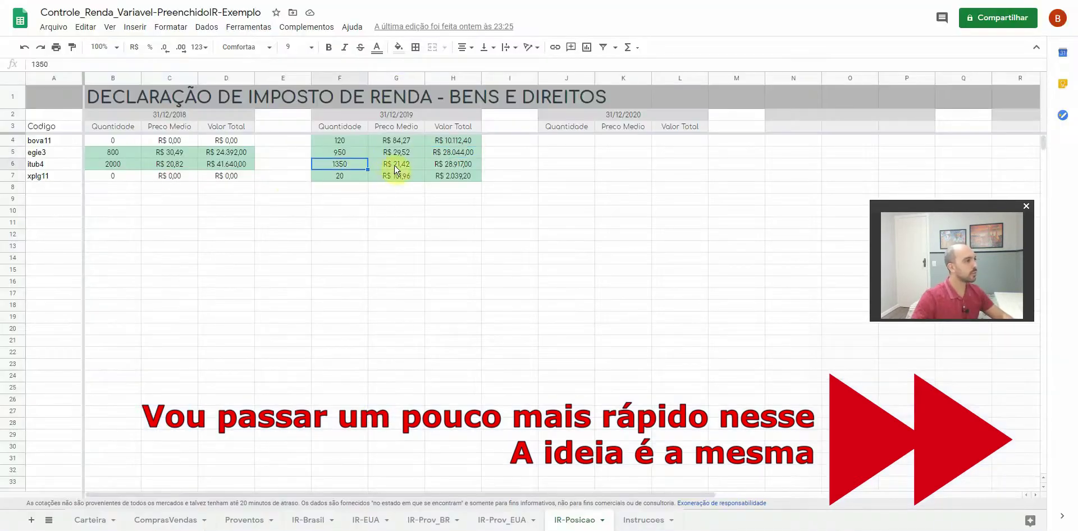
key("alt+Tab")
type("1350")
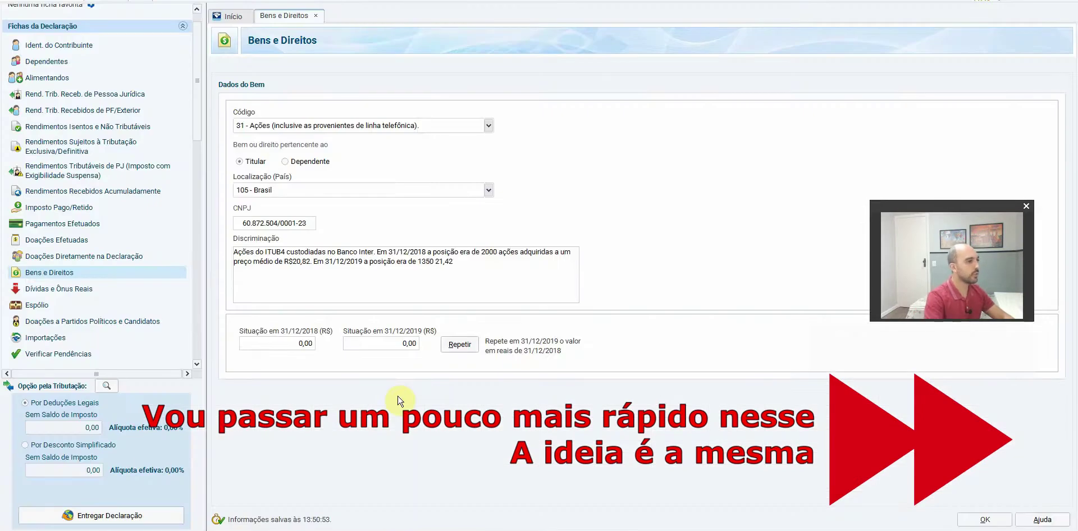
type(" ações adquiridas a um preço médio de R$21,42")
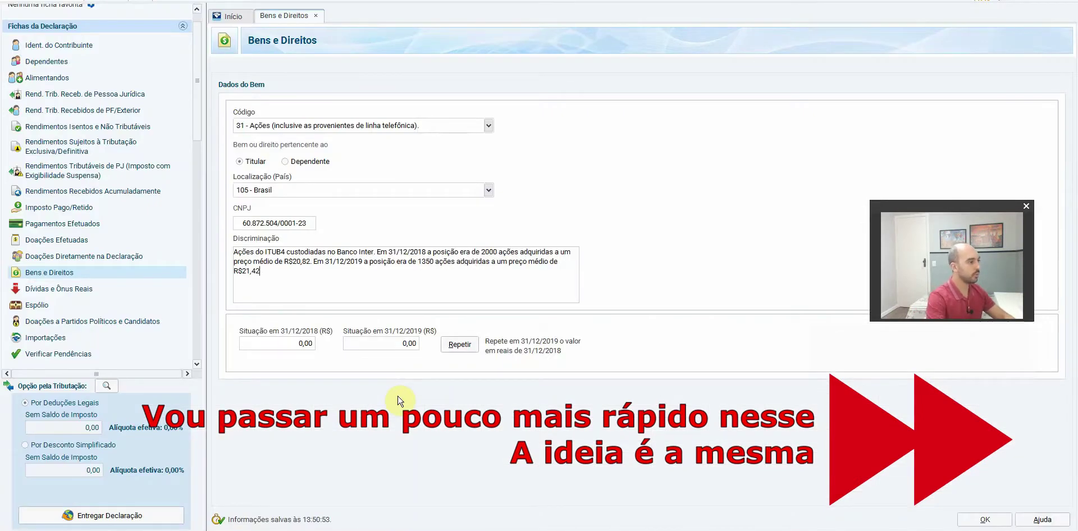
type(".")
Enter 41.640,00 for 2018 and 28.917,00 for 2019, then save the ITUB4 asset
key("Tab")
key("alt+Tab")
key("ctrl+c")
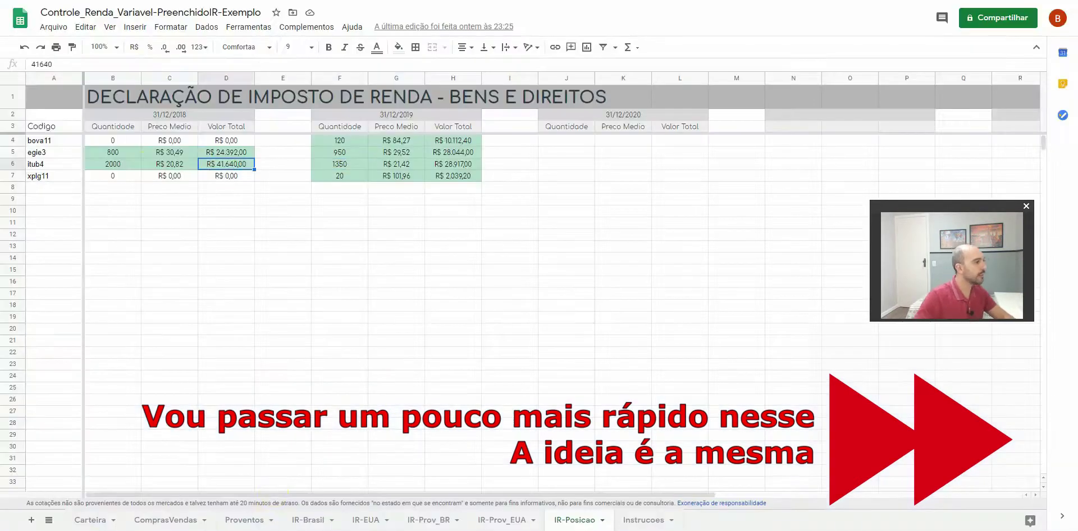
key("alt+Tab")
key("ctrl+v")
key("Tab")
key("alt+Tab")
key("ctrl+c")
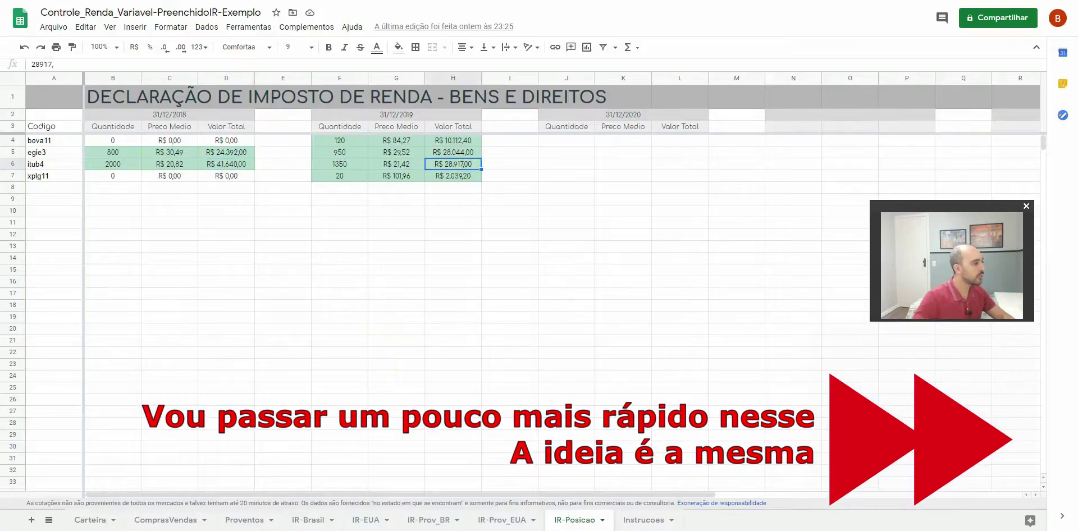
key("alt+Tab")
key("ctrl+v")
key("Tab")
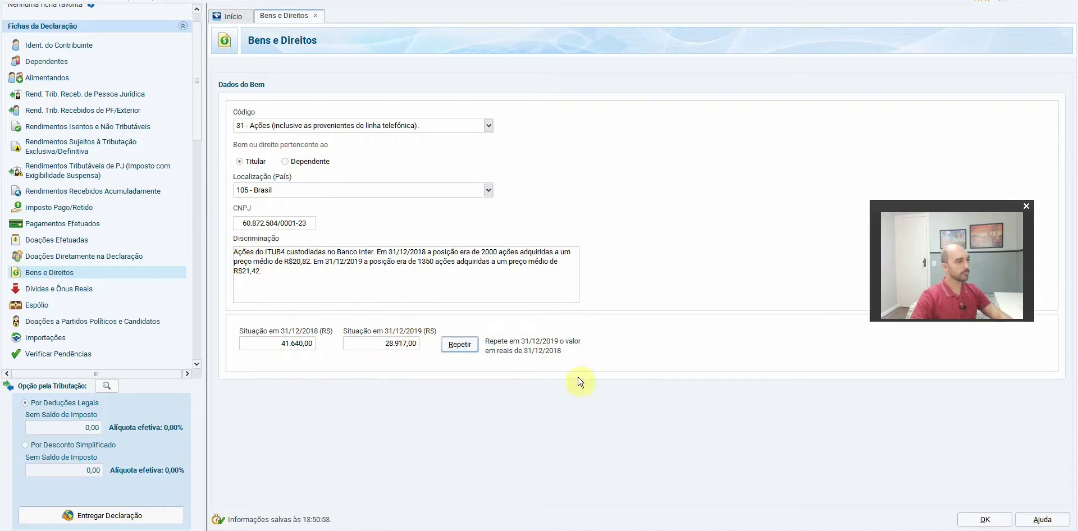
left_click(984, 519)
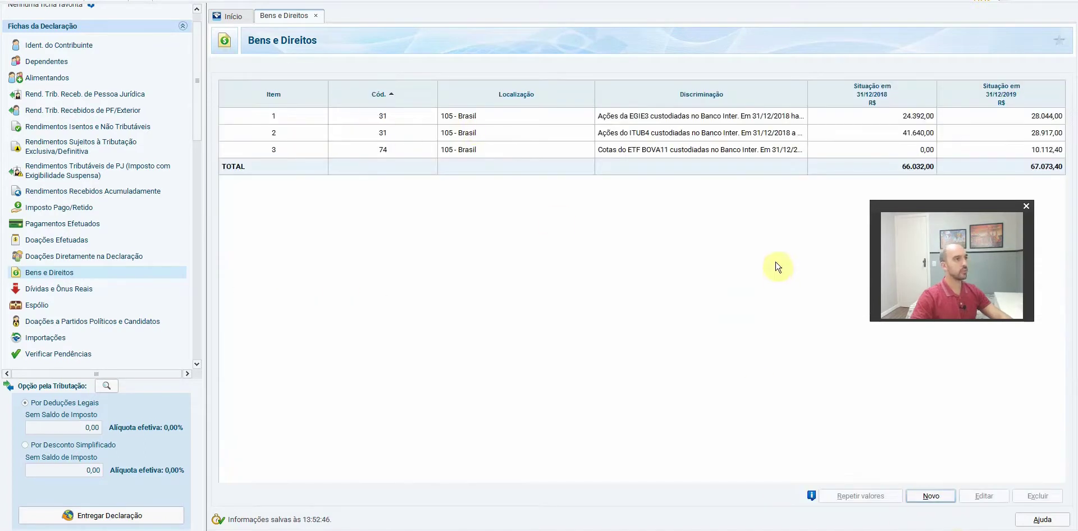
Start another asset and pick code 73 - Fundo de Investimento Imobiliário via the 'imobi' search
left_click(932, 496)
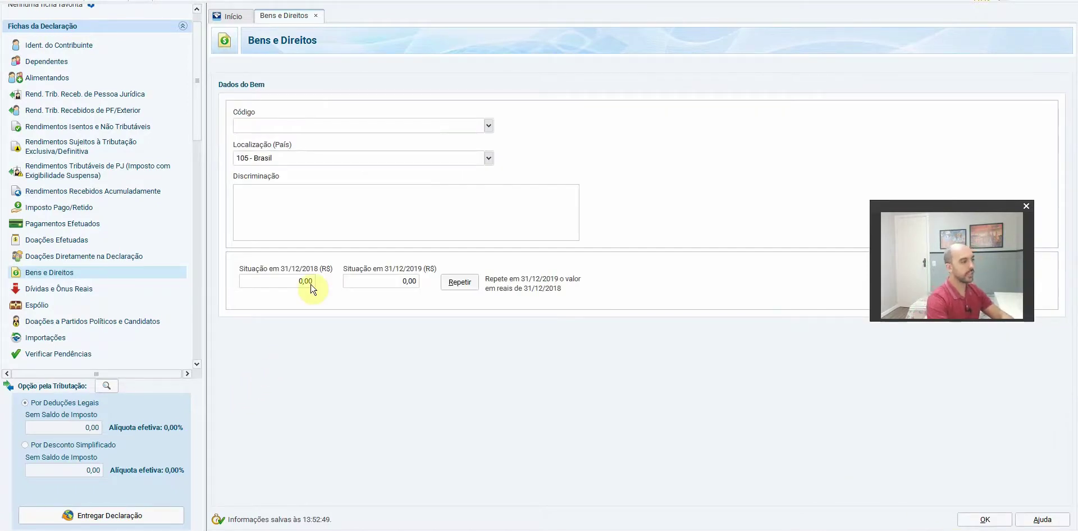
type("imobili")
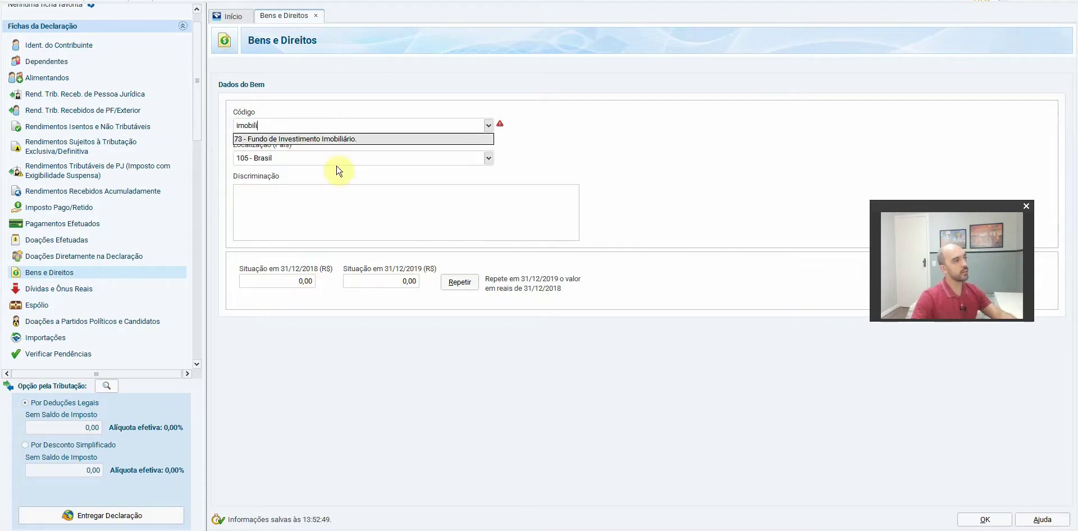
left_click(340, 140)
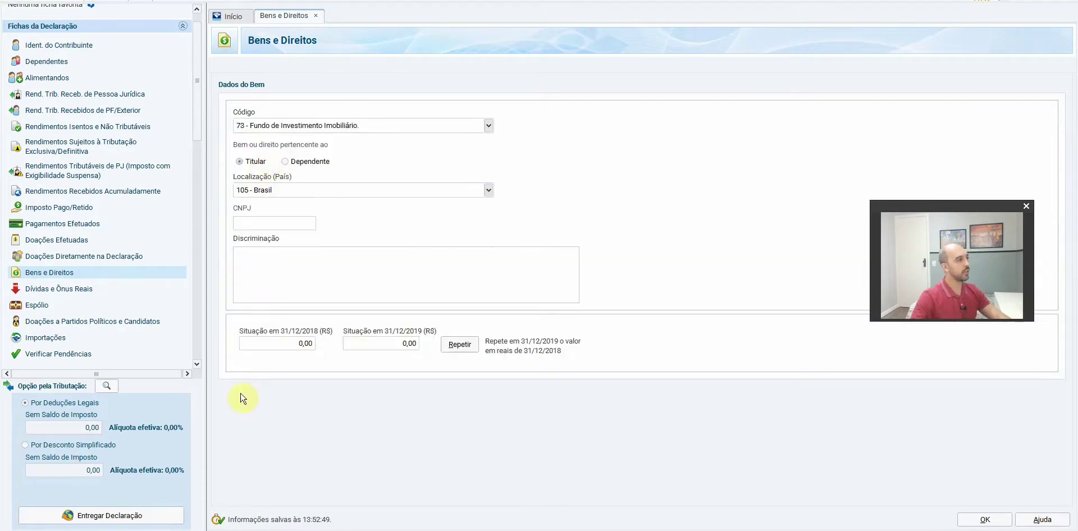
key("alt+Tab")
key("alt+Tab")
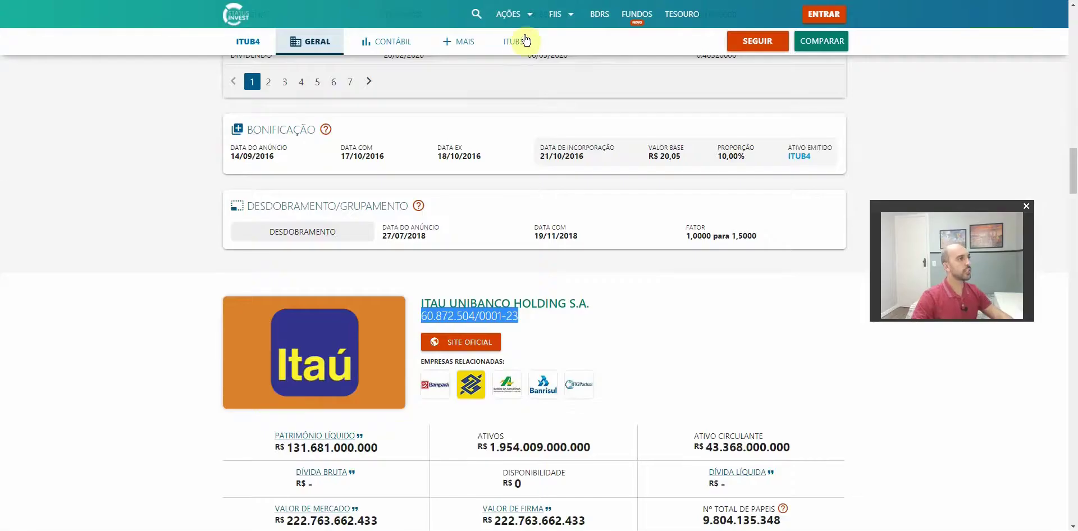
Search 'xplg' on Status Invest, open XPLG11 and copy the fund's CNPJ
left_click(475, 13)
type("xplg")
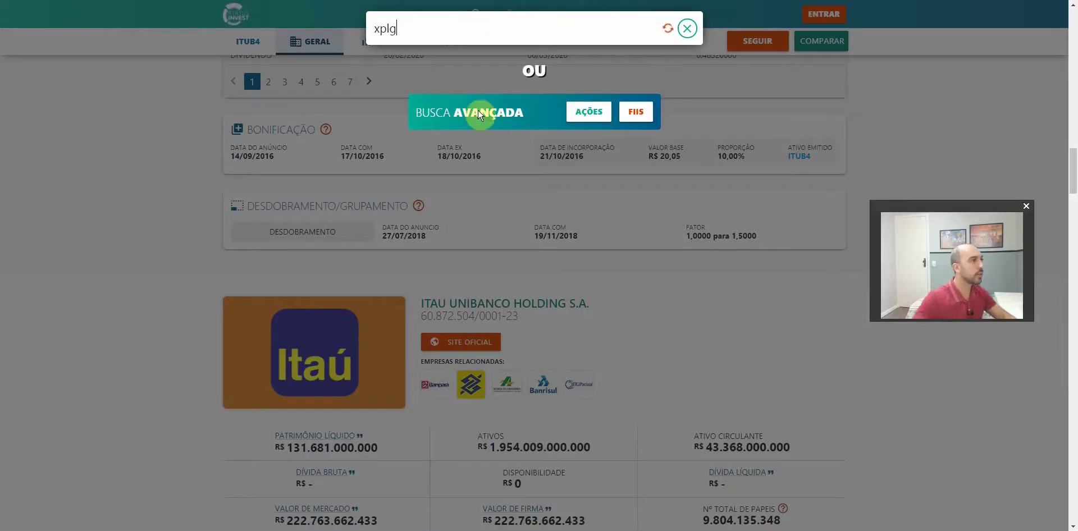
left_click(457, 73)
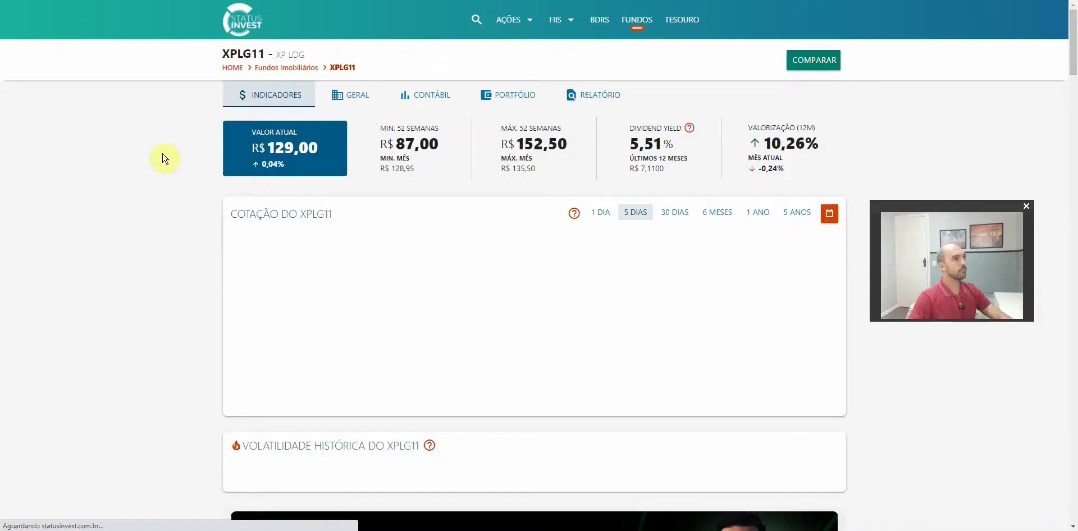
scroll(180, 217, "down", 20)
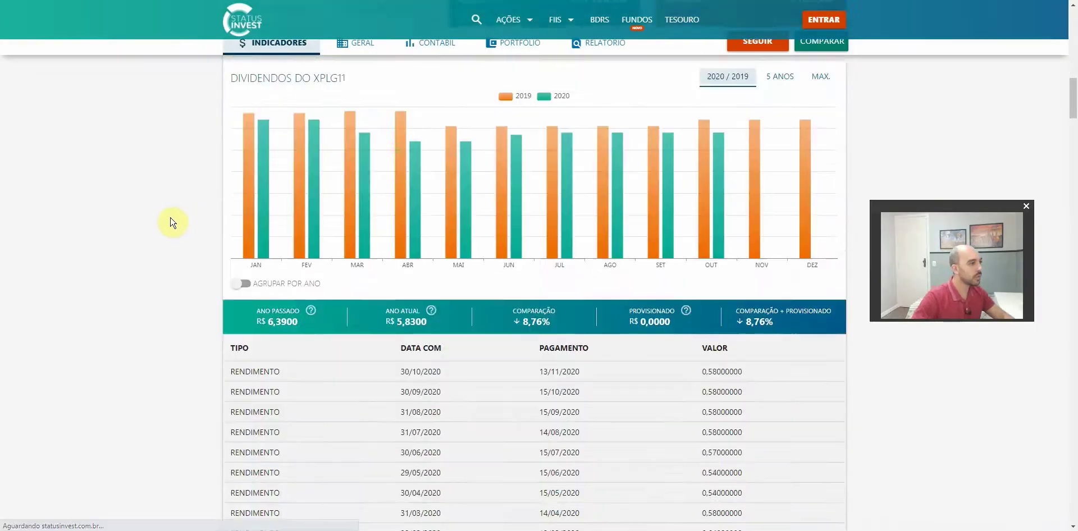
scroll(173, 222, "down", 4)
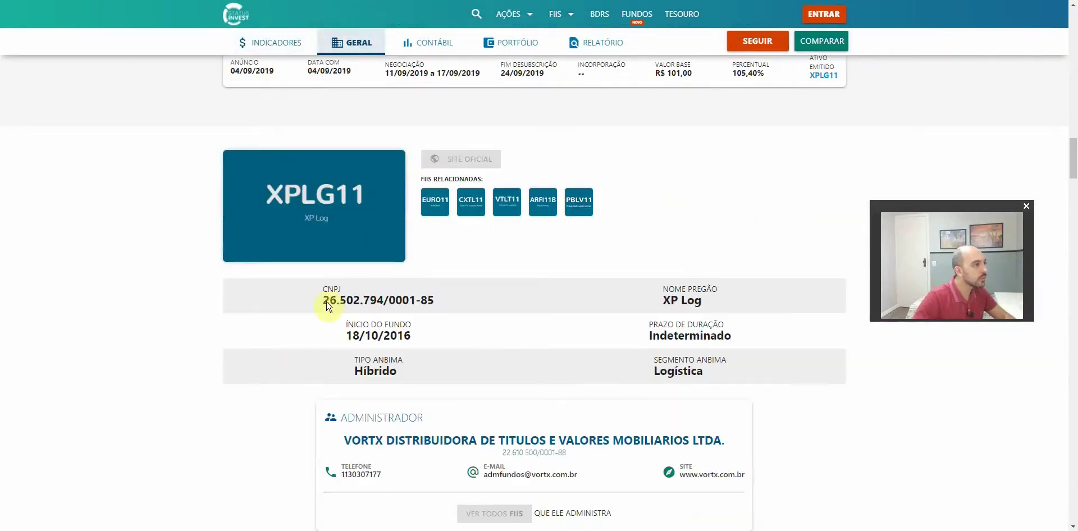
mouse_move(325, 304)
left_mouse_down()
mouse_move(459, 298)
mouse_move(325, 298)
left_mouse_up()
left_click(441, 305)
left_click(322, 304)
mouse_move(436, 298)
left_mouse_down()
mouse_move(327, 306)
mouse_move(428, 303)
left_mouse_up()
left_click(318, 304)
key("ctrl+c")
Paste the copied CNPJ into the declaration's CNPJ field and let it validate
key("alt+Tab")
left_click(274, 223)
key("ctrl+v")
left_click(298, 271)
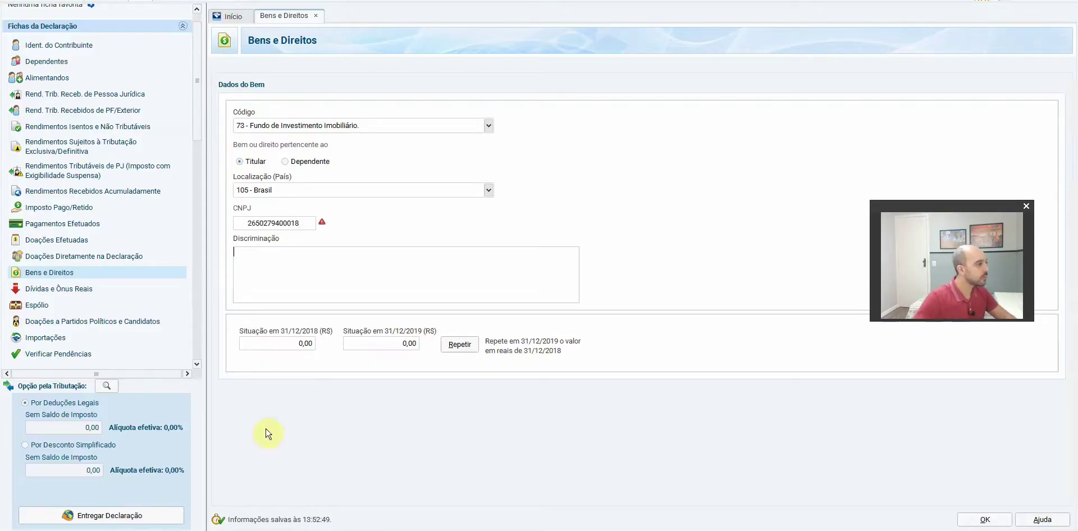
key("alt+Tab")
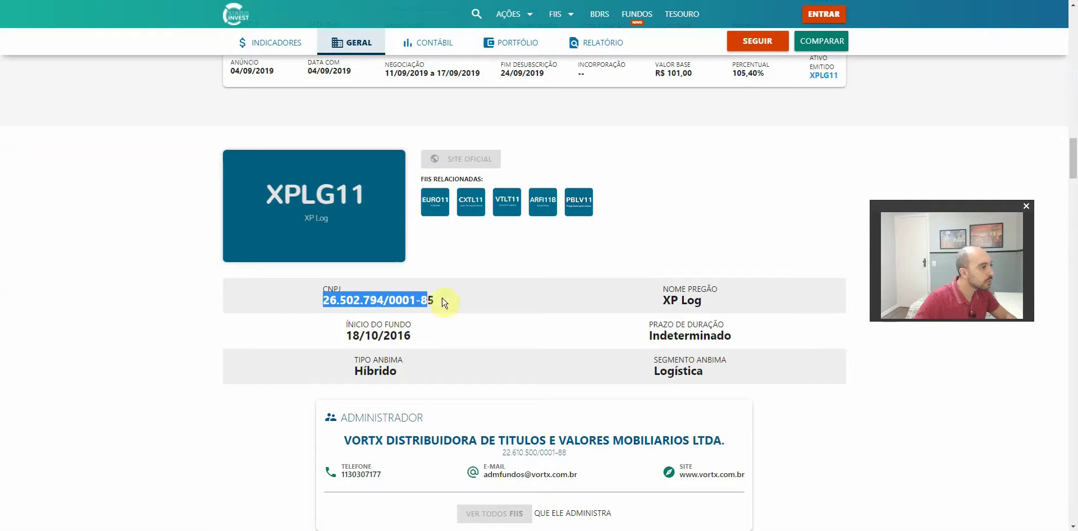
key("alt+Tab")
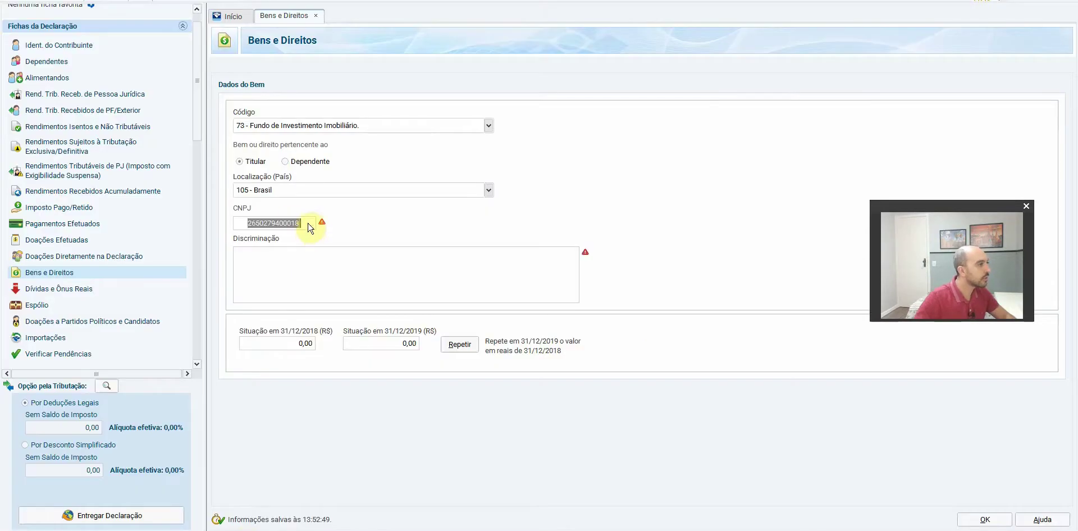
left_click(312, 223)
key("ctrl+v")
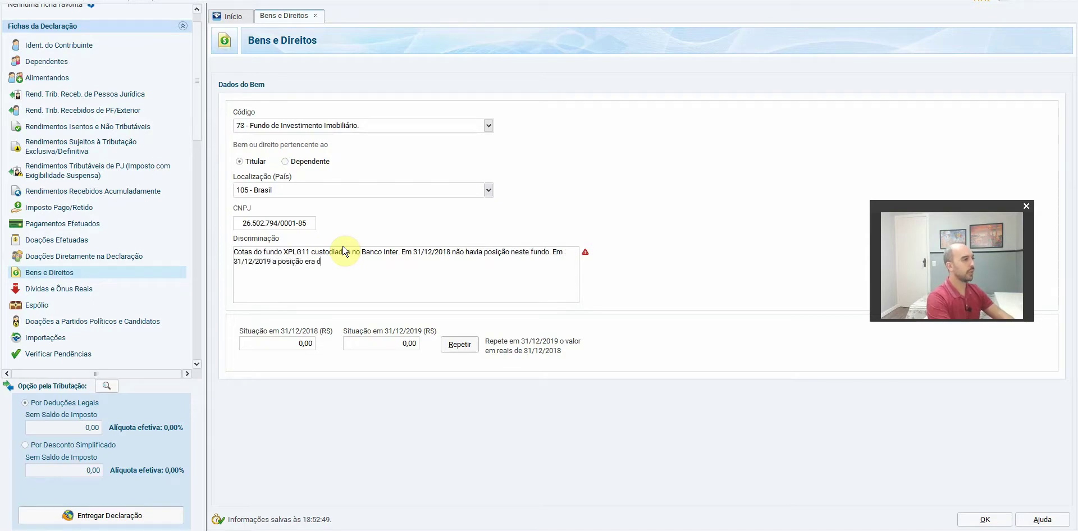
Continue the XPLG11 description, checking the 20-unit 2019 quantity with the sheet zoomed to 150%
type("de")
key("alt+Tab")
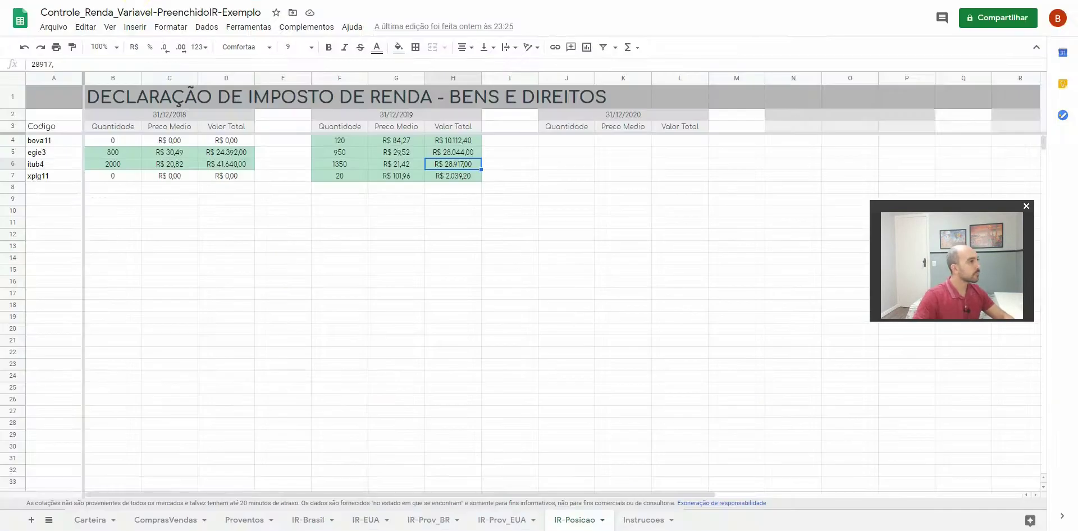
left_click(340, 177)
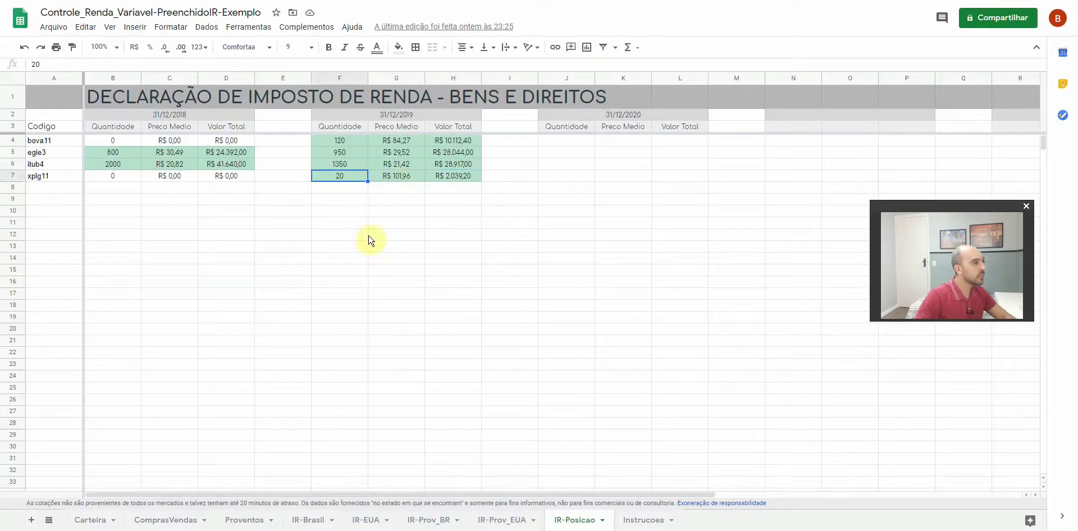
key("alt+Tab")
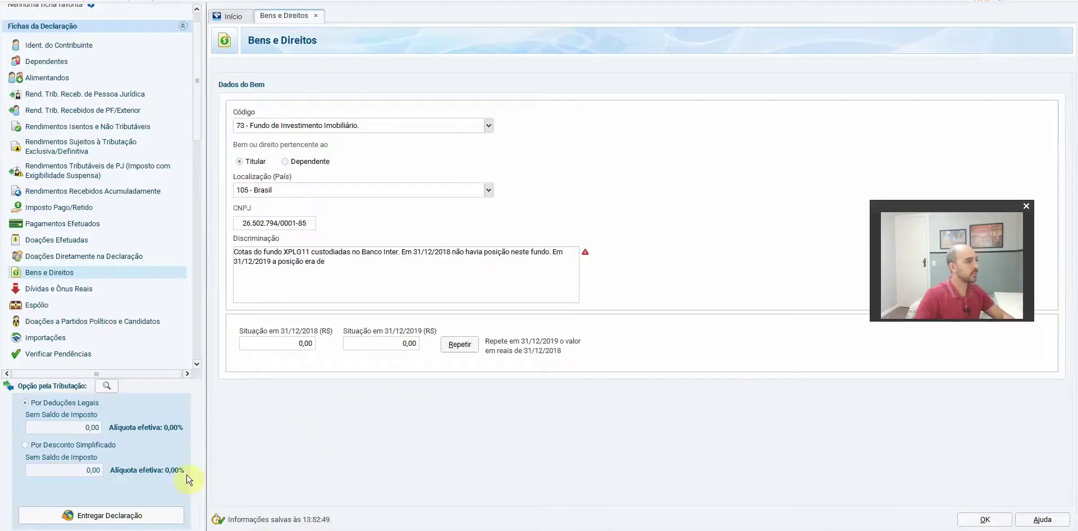
key("alt+Tab")
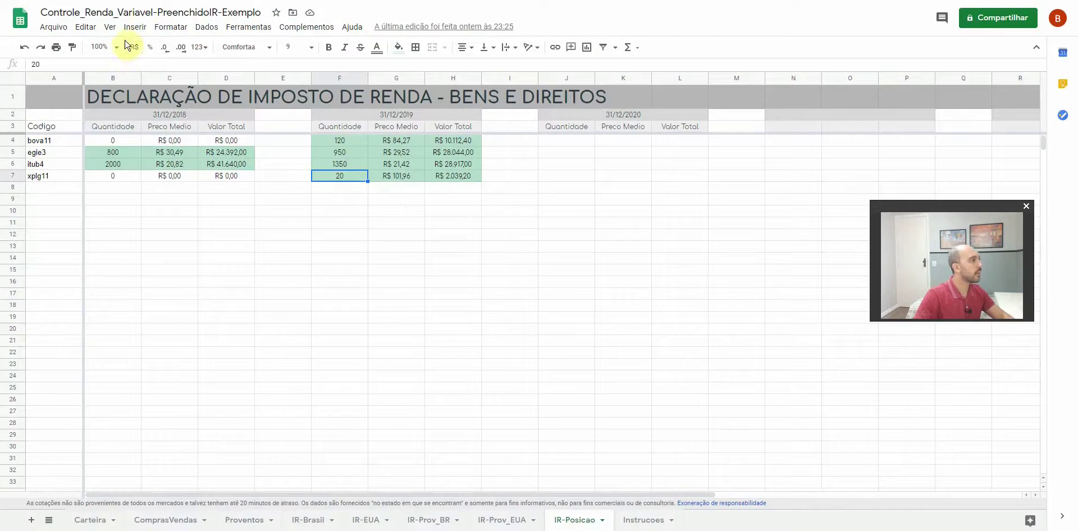
left_click(116, 47)
left_click(109, 158)
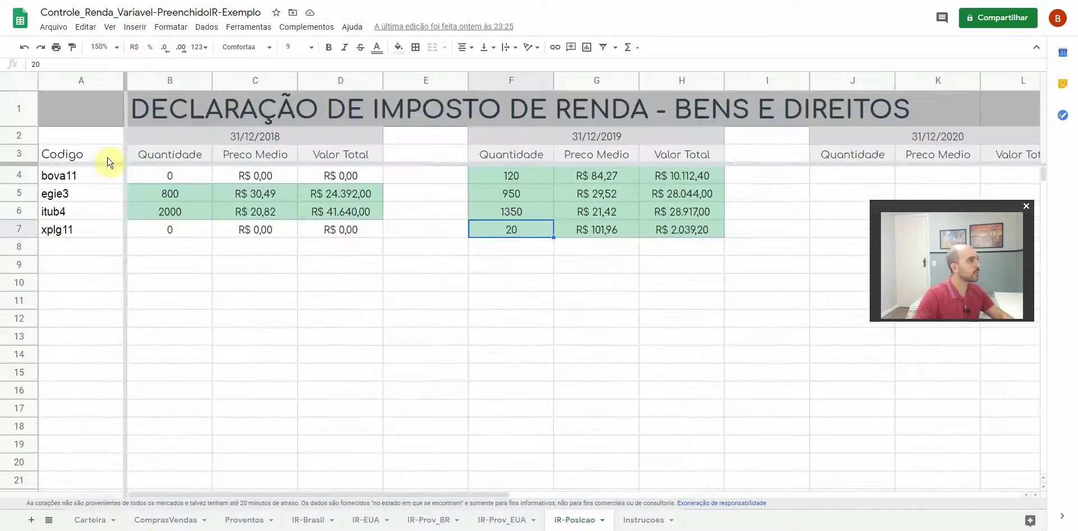
left_click(152, 319)
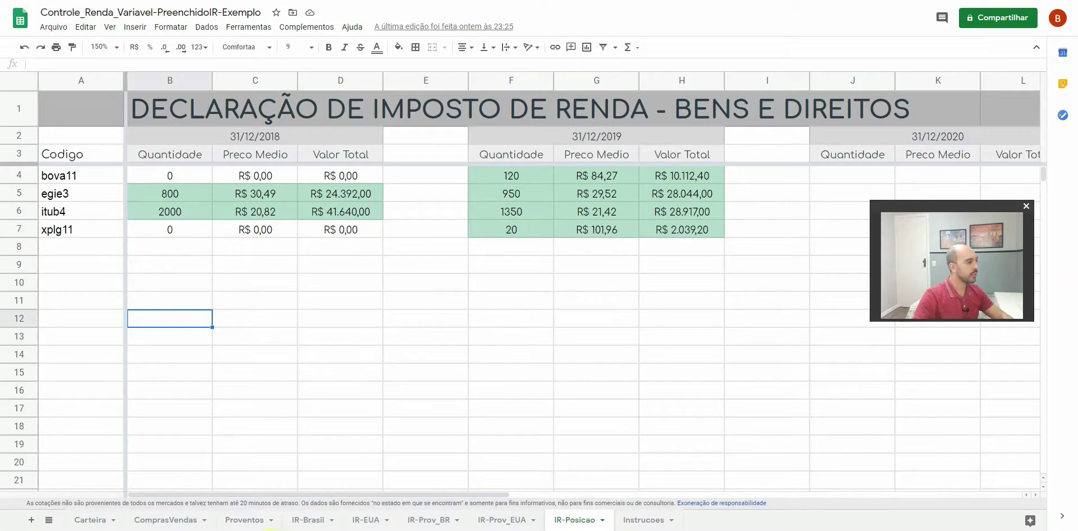
key("alt+Tab")
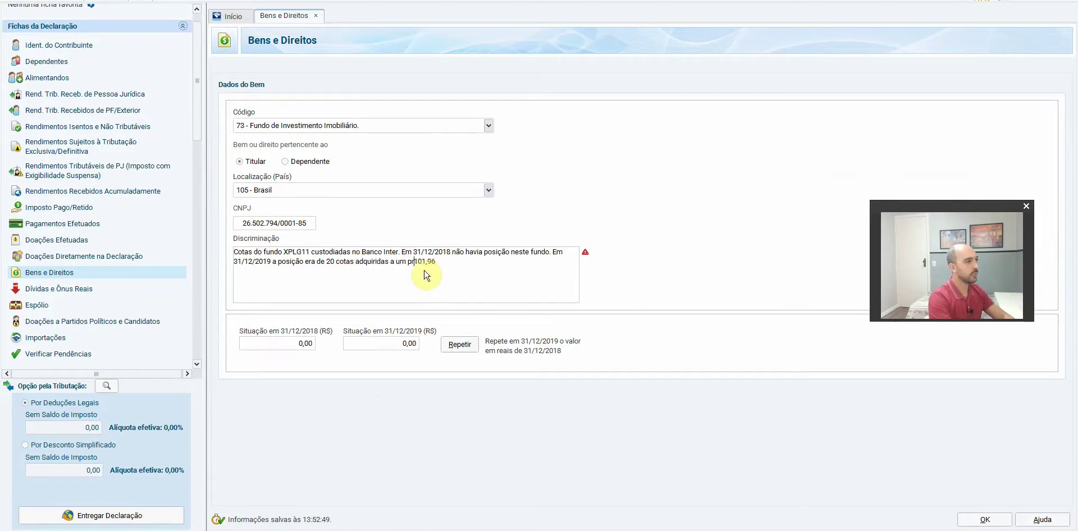
Add the R$ average price and set up the 2019 value from the R$ 2.039,20 total
type("R$")
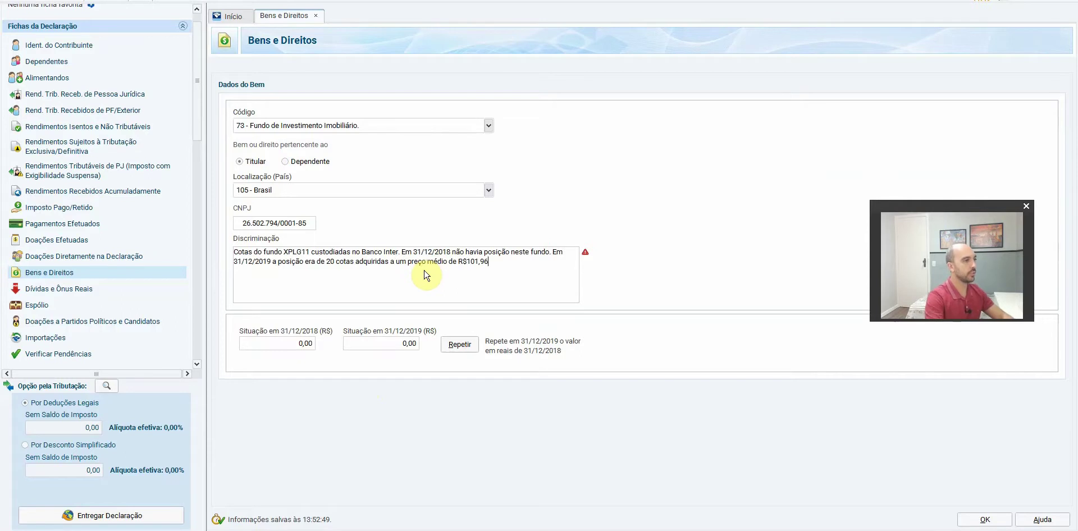
left_click(410, 345)
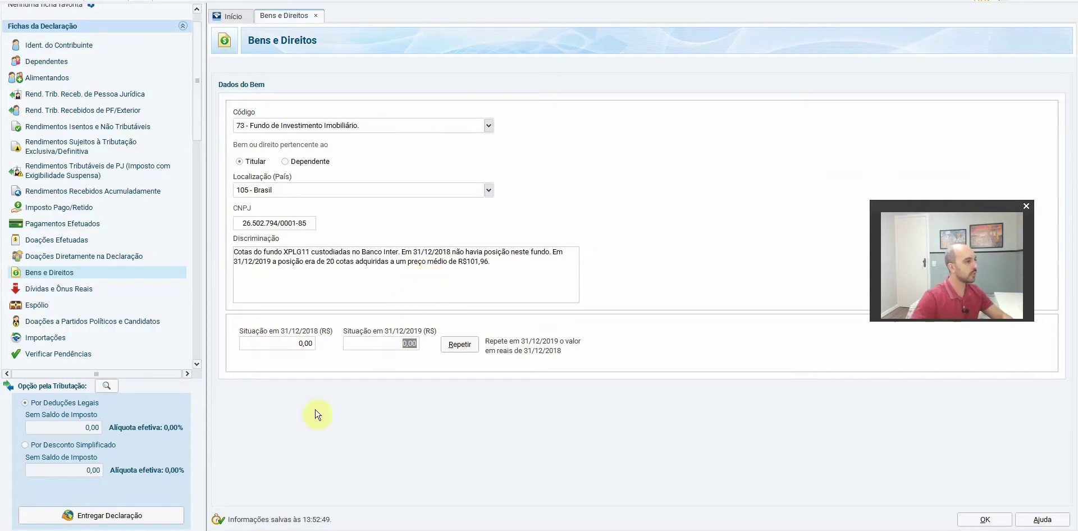
key("alt+Tab")
left_click(680, 232)
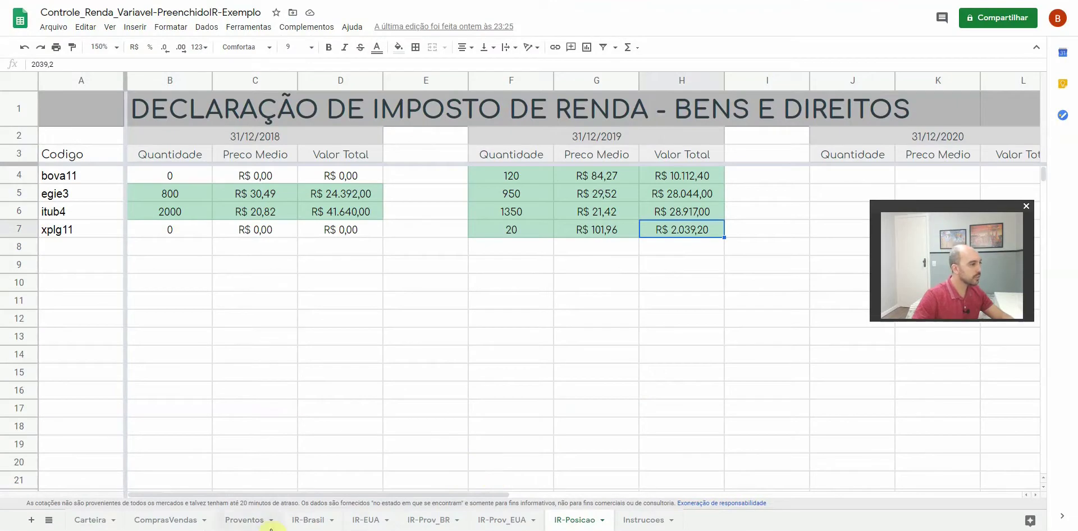
key("alt+Tab")
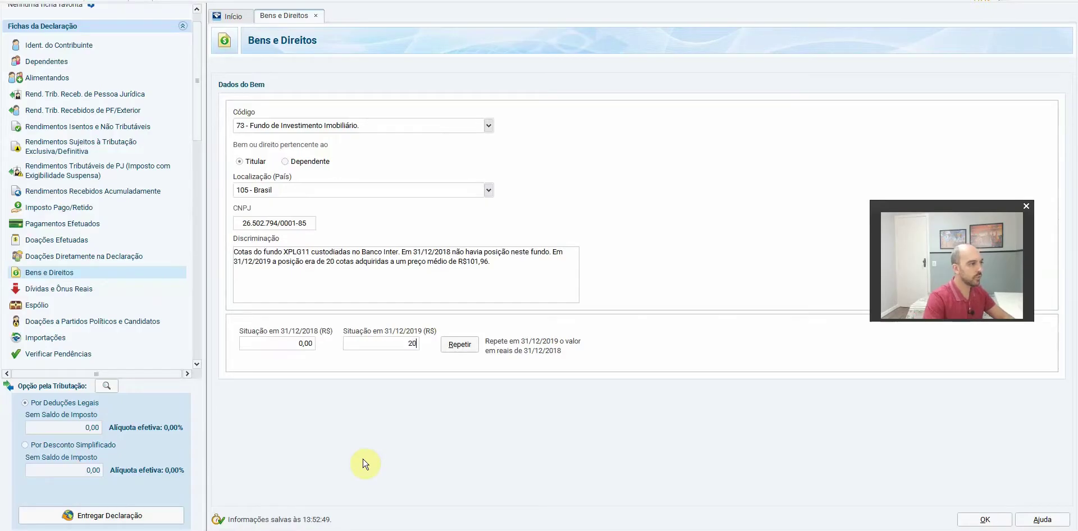
Save the XPLG11 fund at 2.039,20 and return to the IR-Posicao sheet
left_click(961, 526)
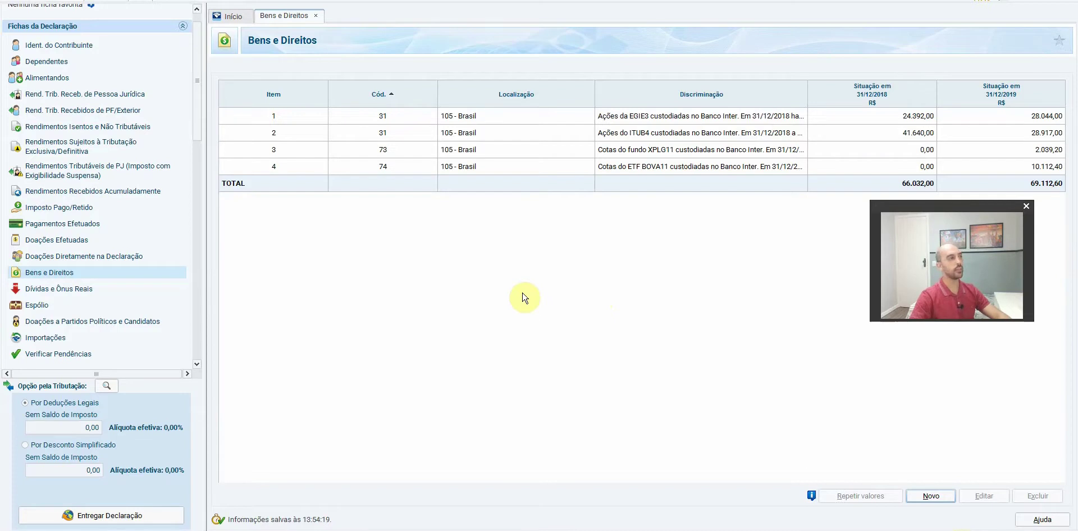
key("alt+Tab")
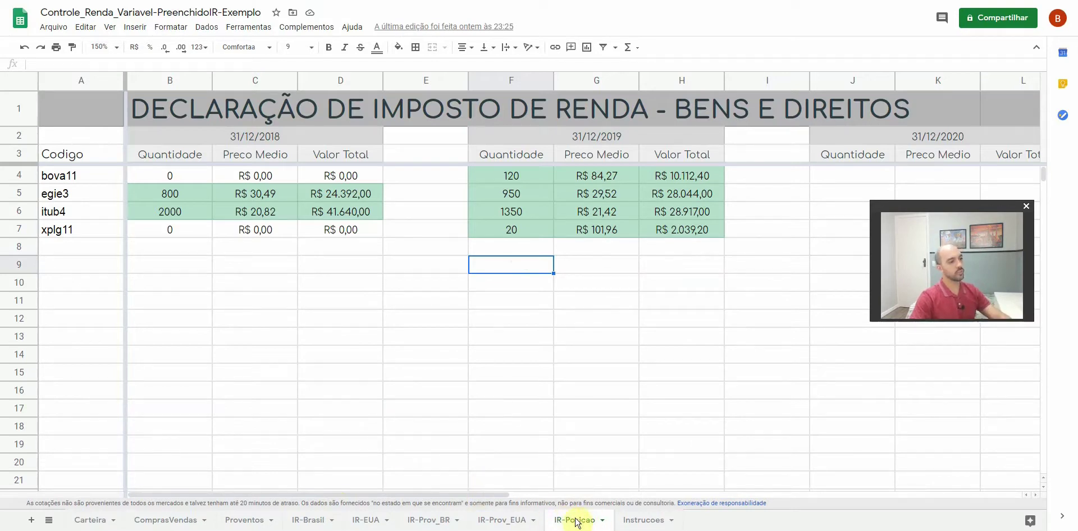
Review the 2019 dividend and JCP values for bova11, xplg11, egie3 and itub4 on IR-Prov_BR, then return to IRPF
left_click(437, 523)
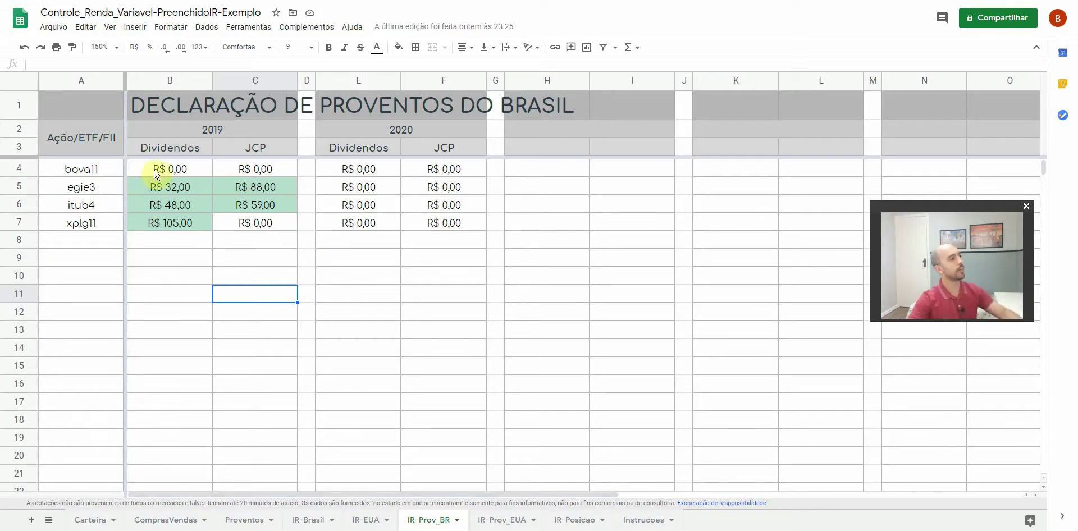
left_click_drag(188, 174, 236, 174)
left_click(245, 292)
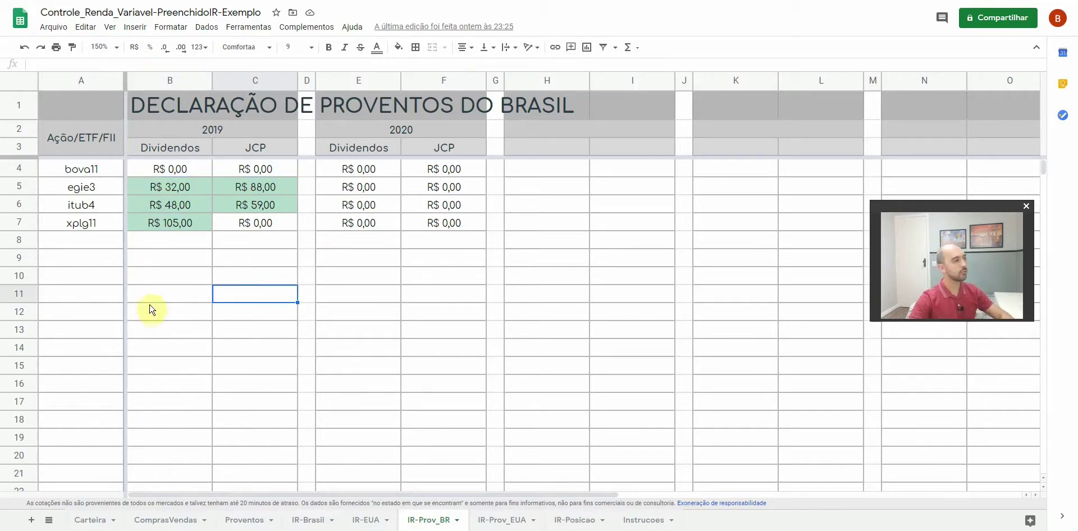
left_click(82, 224)
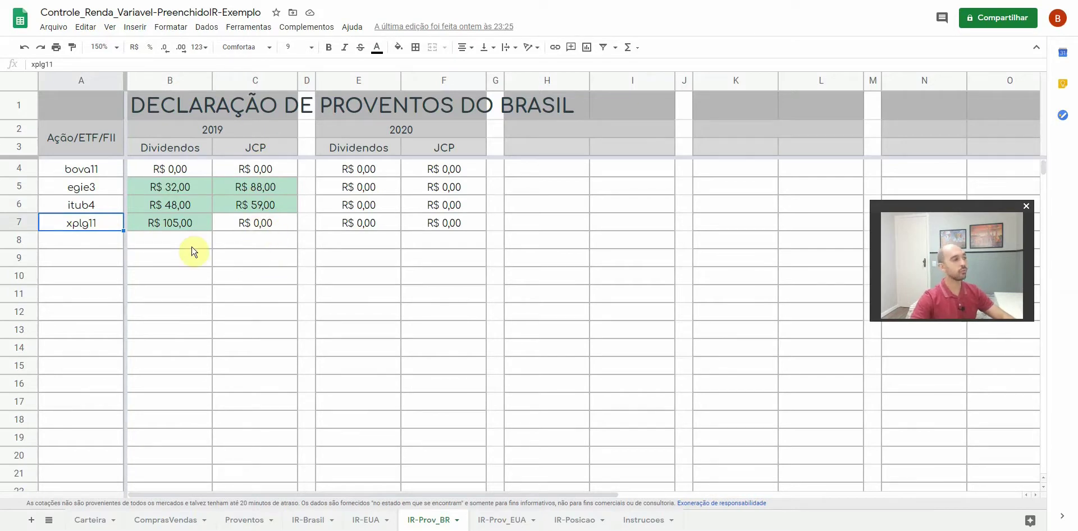
left_click_drag(168, 187, 238, 203)
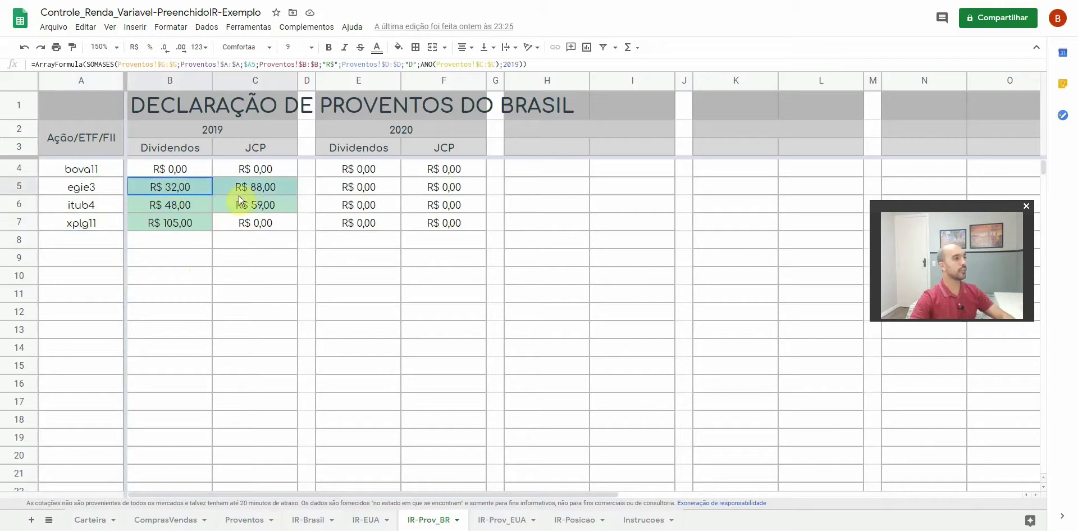
left_click(196, 262)
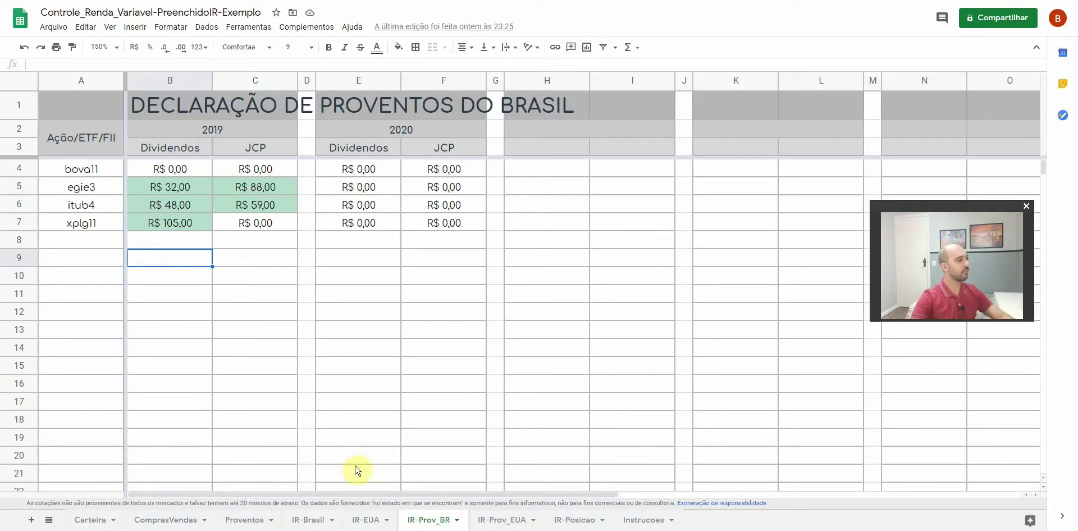
key("alt+Tab")
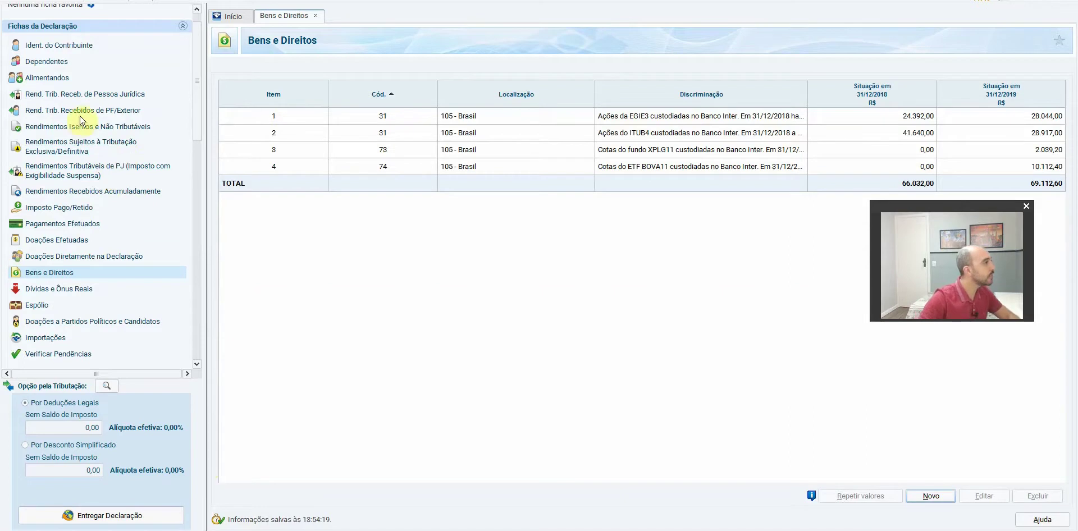
Start a new exempt income entry of type 09 - Lucros e dividendos recebidos
left_click(140, 130)
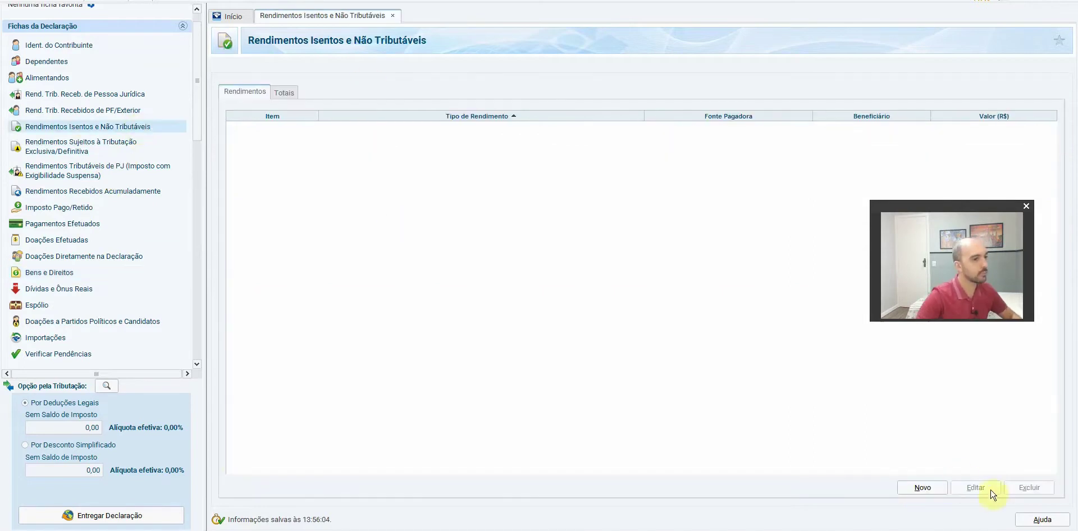
left_click(922, 488)
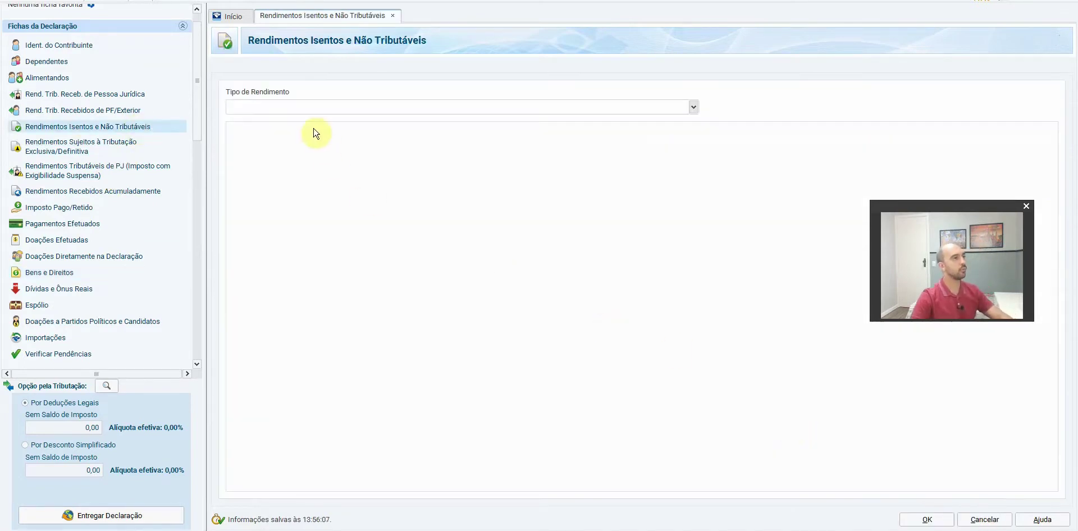
left_click(294, 108)
type("dividendos")
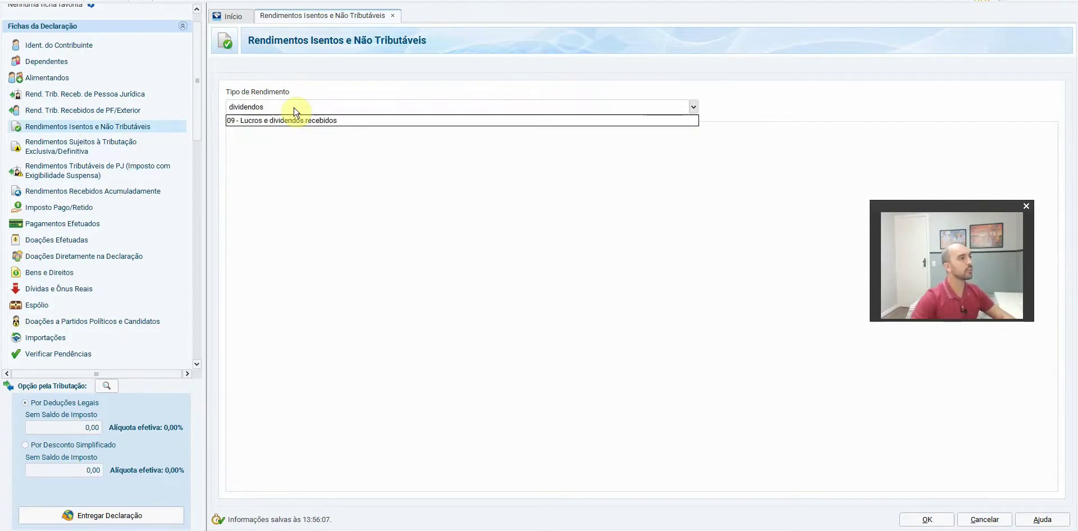
left_click(304, 121)
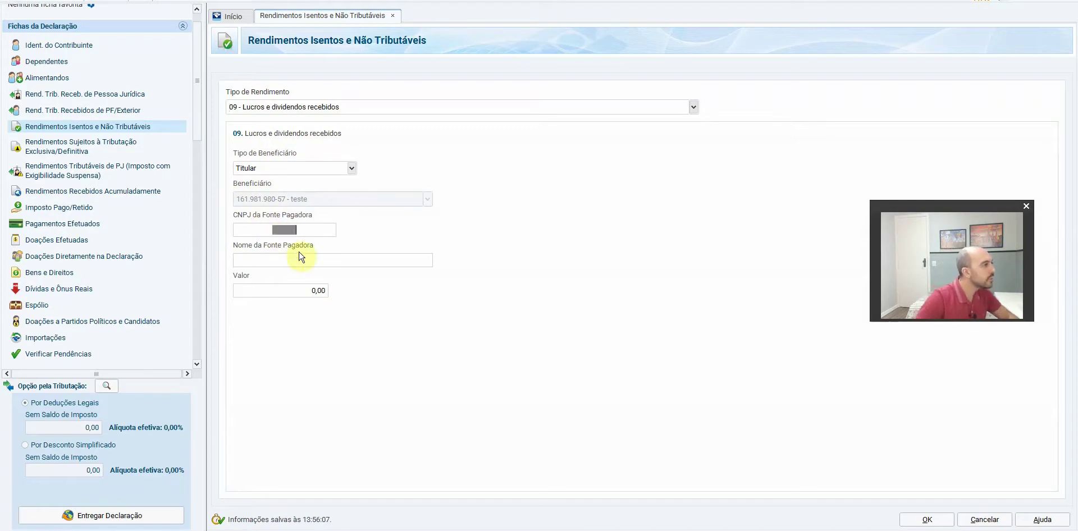
On Status Invest, search for egie3, then return to the XPLG11 page
key("alt+Tab")
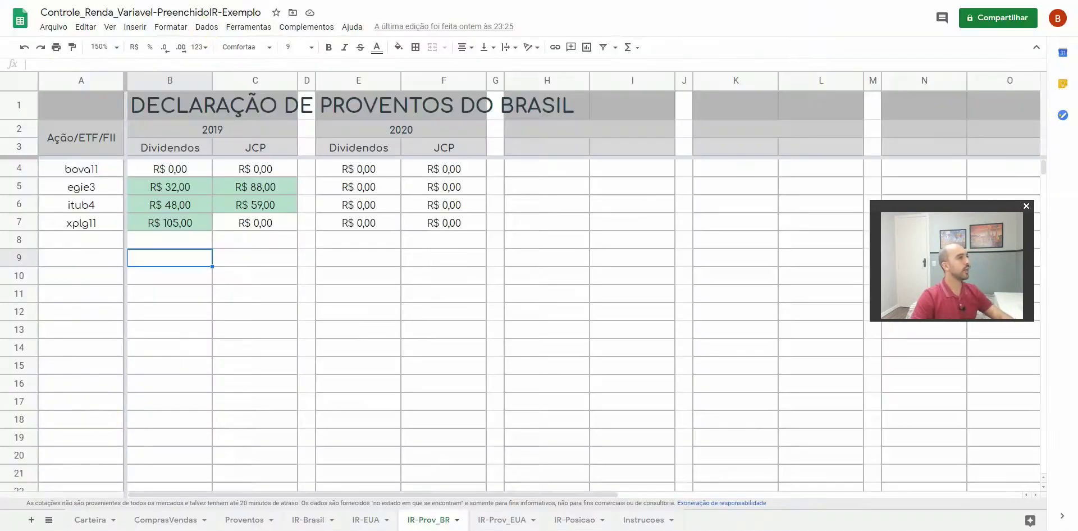
key("alt+Tab")
left_click(474, 16)
type("egie3")
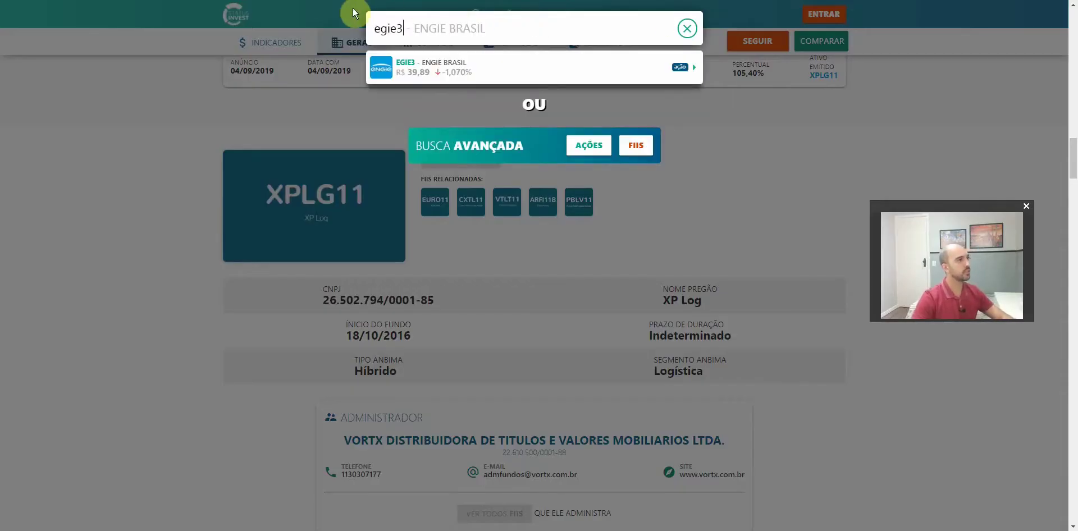
left_click(80, 235)
mouse_move(323, 287)
left_mouse_down()
mouse_move(408, 307)
mouse_move(446, 300)
mouse_move(320, 300)
mouse_move(326, 306)
left_mouse_up()
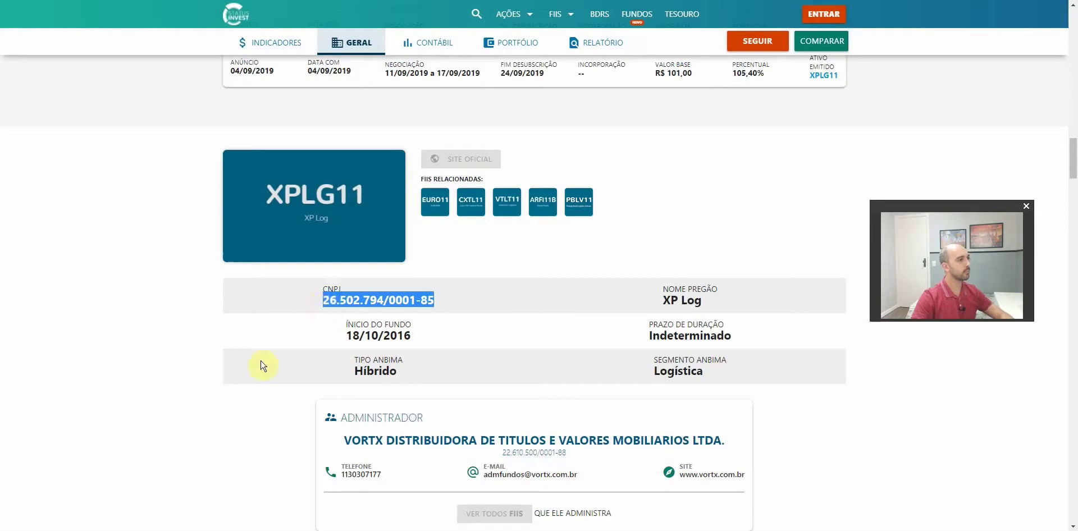
key("alt+Tab")
left_click(275, 231)
key("ctrl+v")
left_click(287, 260)
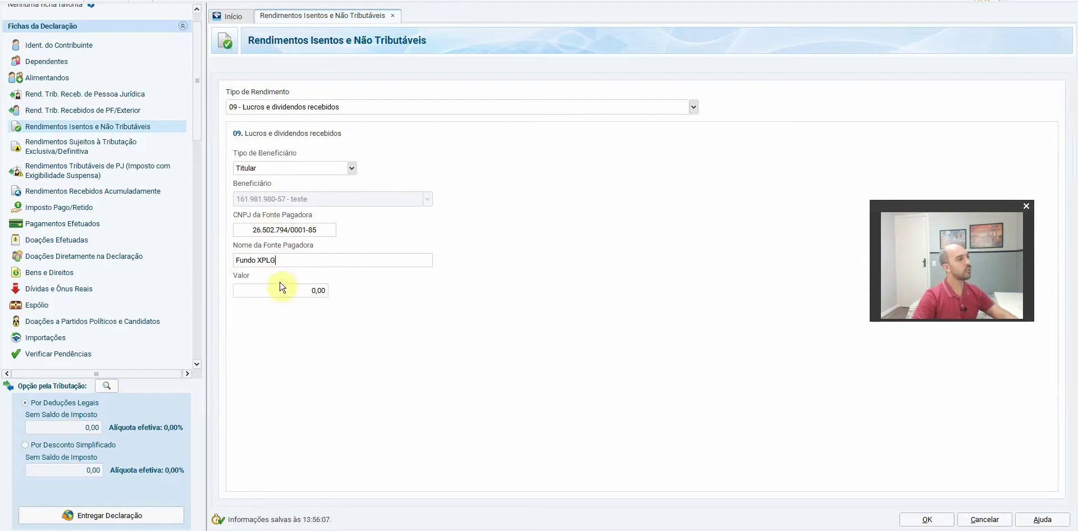
key("ctrl+a")
type("F")
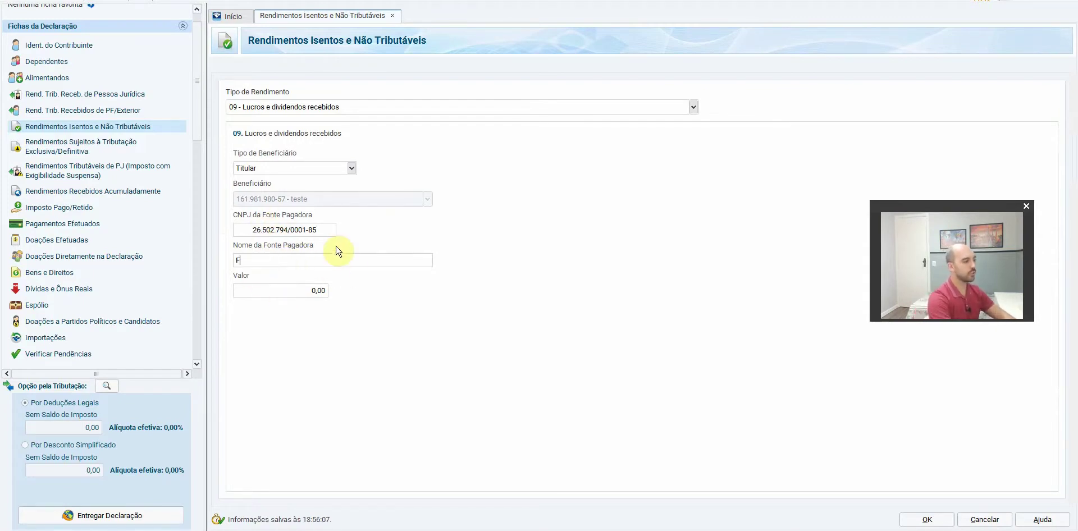
type("und")
type("11")
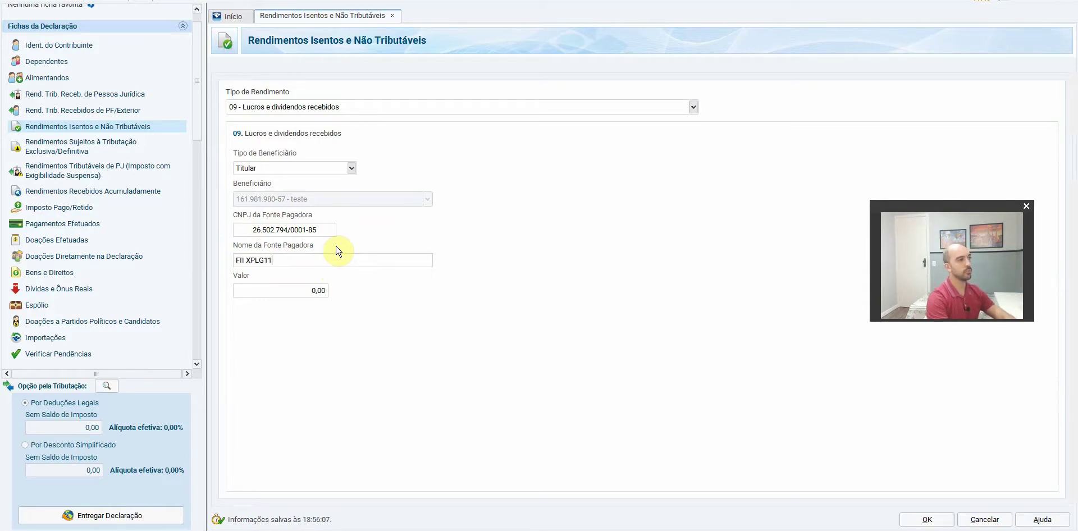
key("Tab")
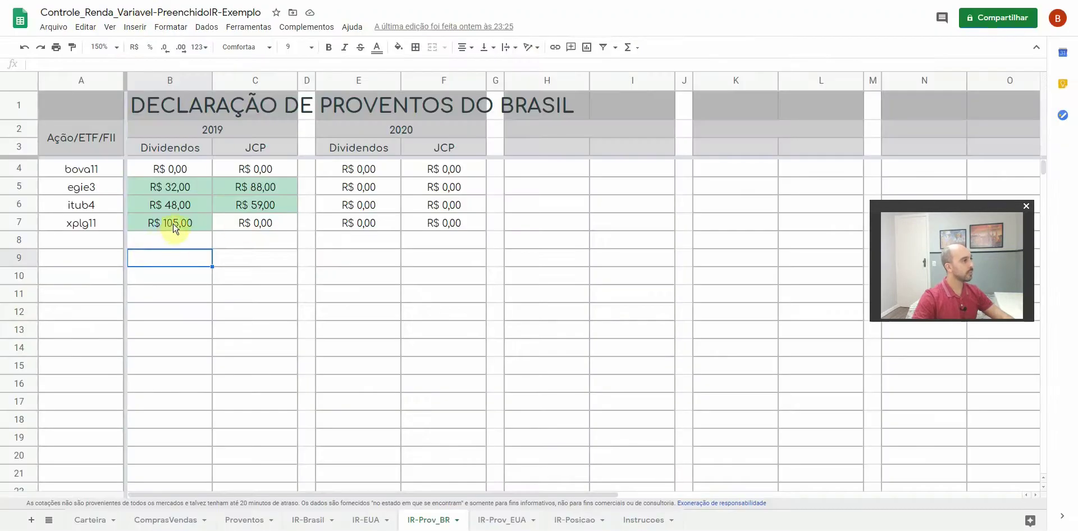
left_click(175, 224)
key("alt+Tab")
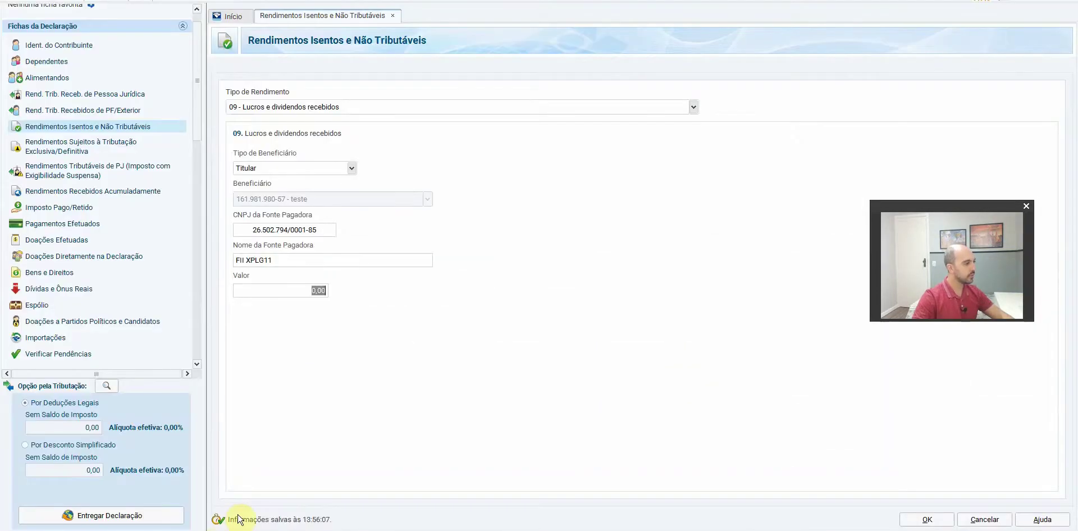
type("105,00")
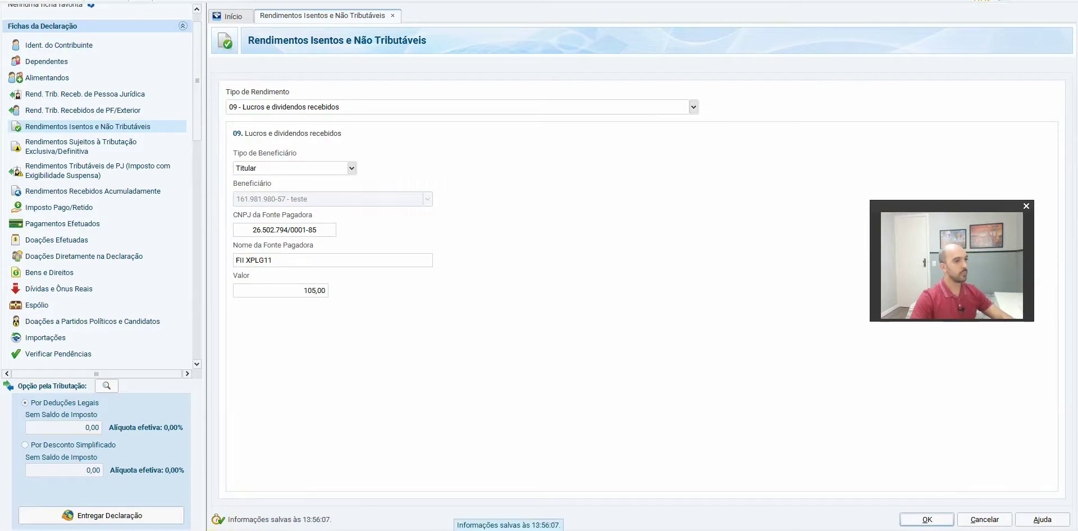
left_click(927, 520)
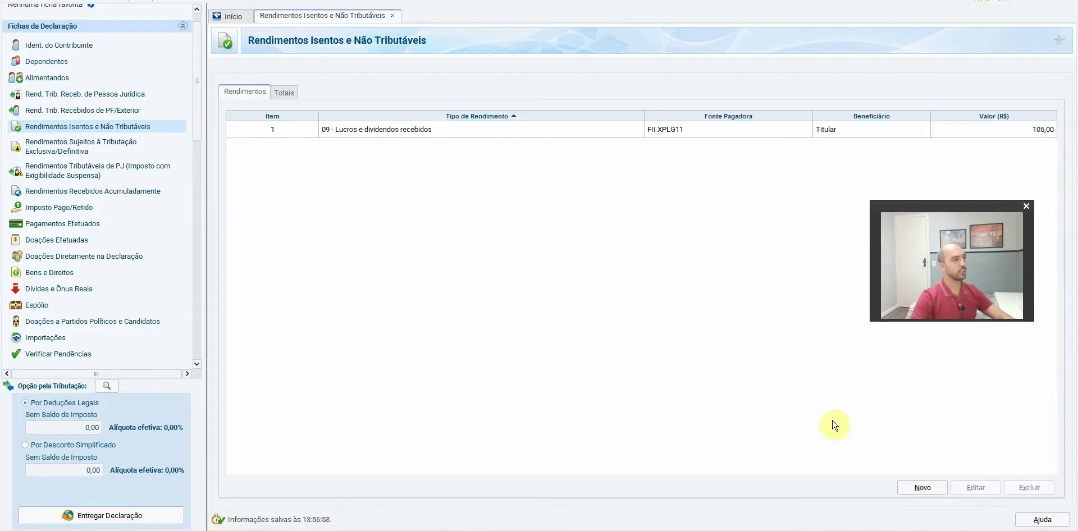
Start another type 09 entry and copy ENGIE's CNPJ from the EGIE3 Status Invest page
left_click(916, 488)
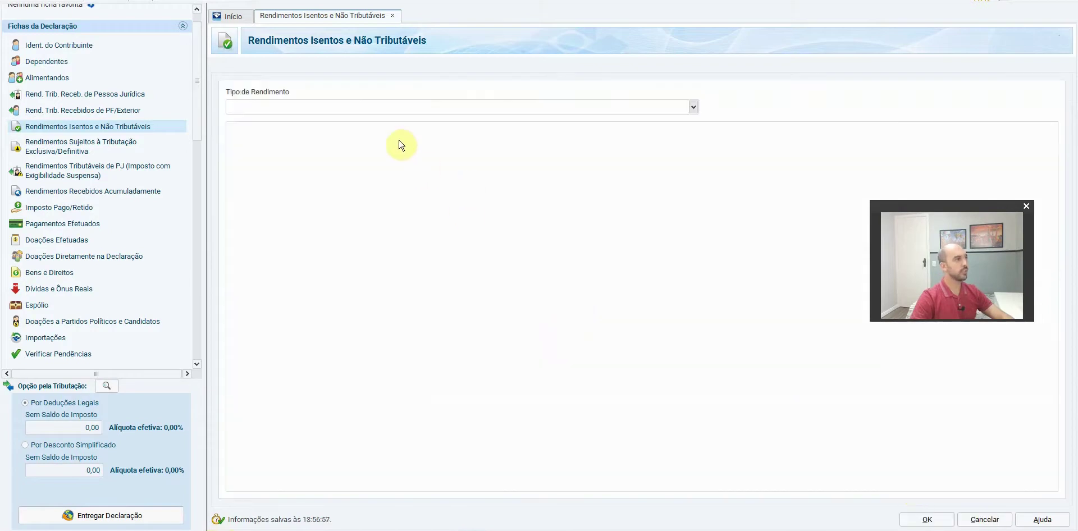
type("dividendo")
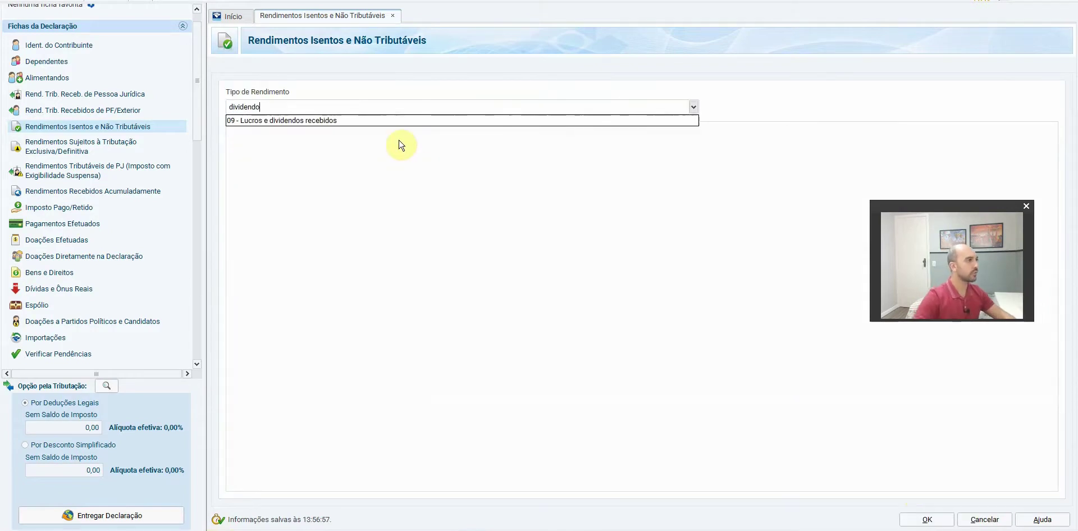
left_click(339, 123)
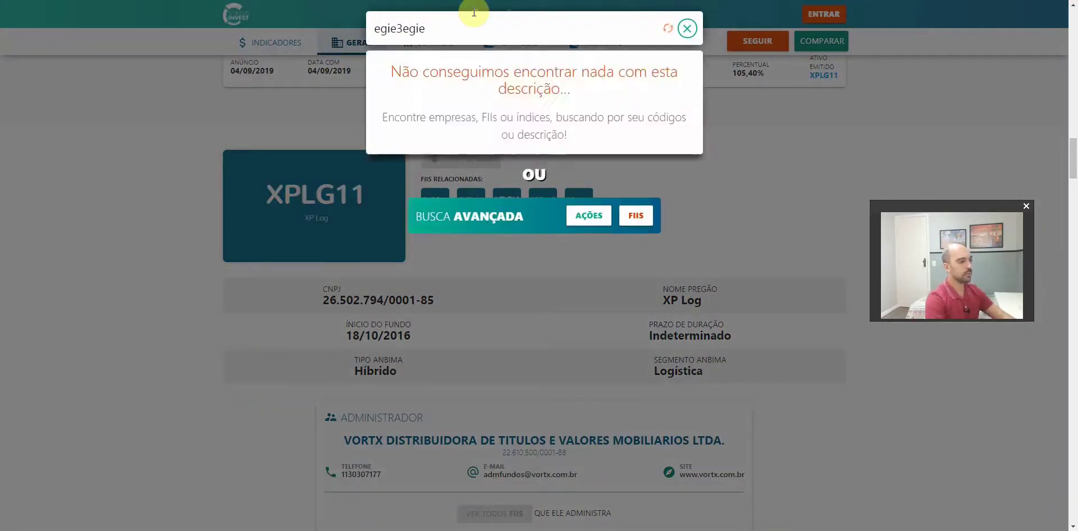
key("BackSpace")
left_click(432, 68)
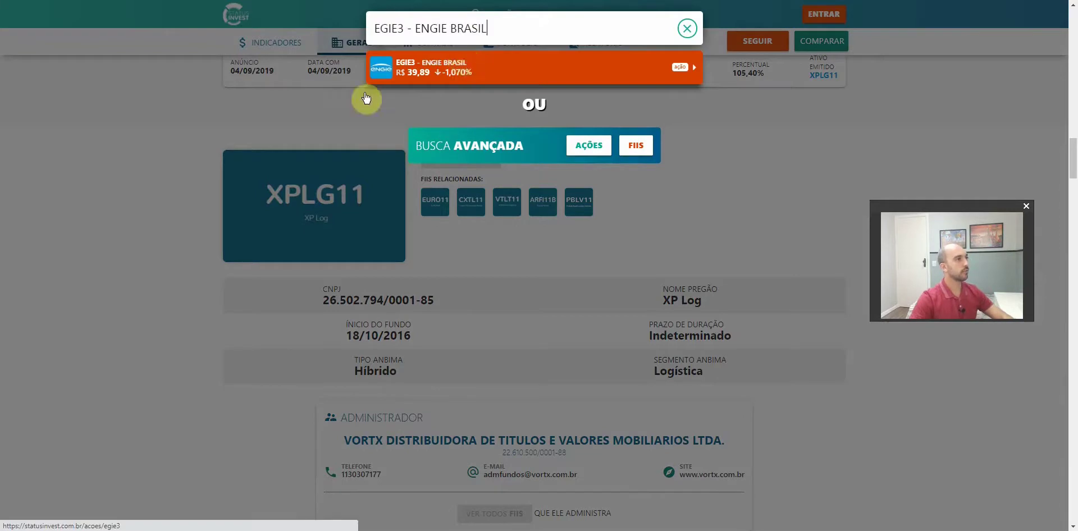
scroll(161, 239, "down", 20)
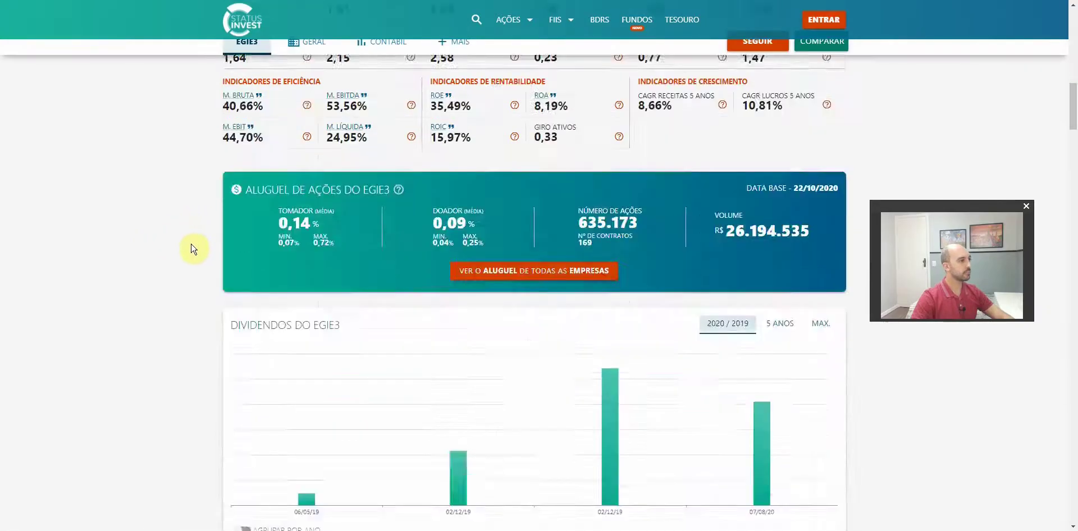
scroll(199, 268, "down", 1)
left_click_drag(422, 376, 519, 378)
key("ctrl+c")
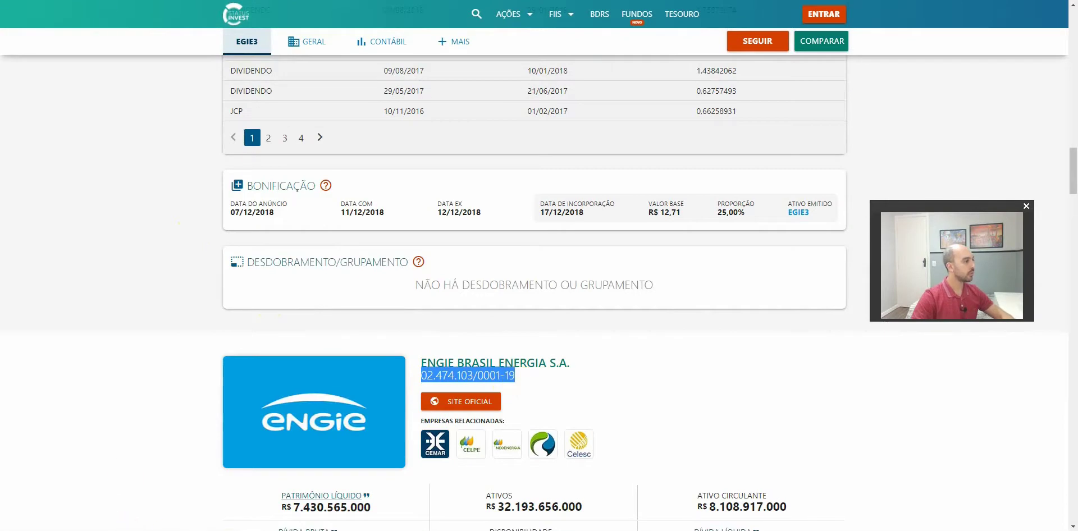
left_click(191, 530)
left_click(288, 230)
key("ctrl+v")
key("Tab")
key("Tab")
key("alt+Tab")
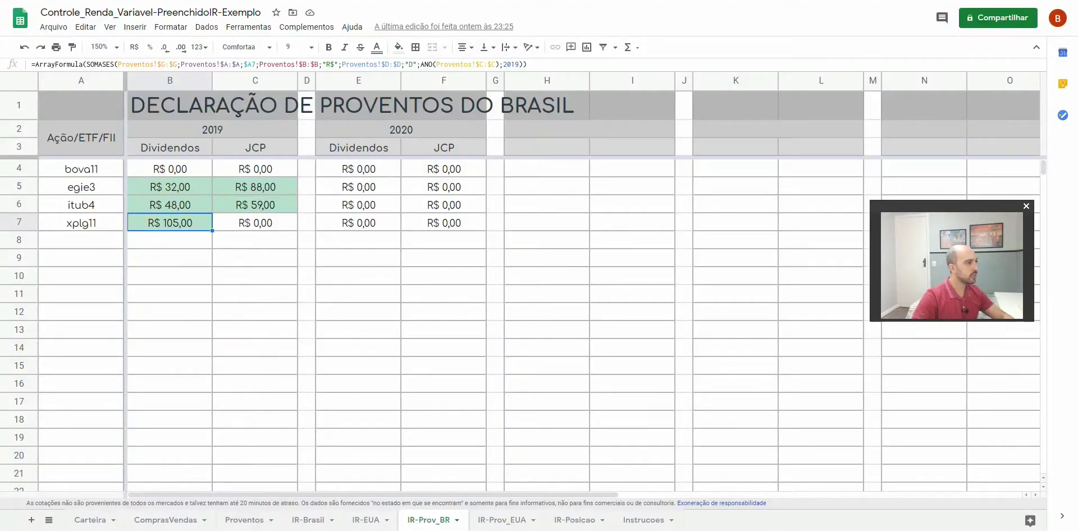
key("alt+Tab")
type("32,00")
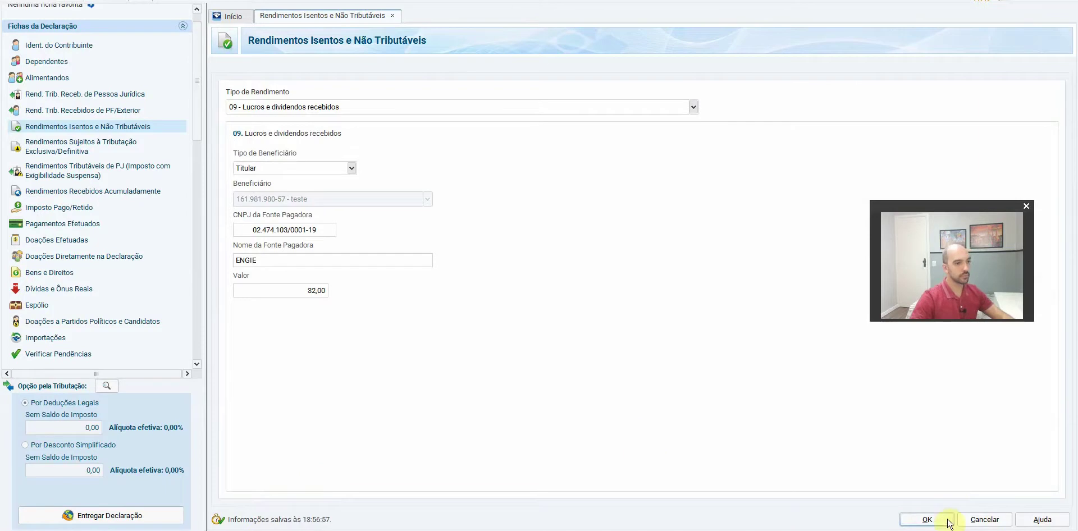
left_click(927, 520)
left_click(934, 490)
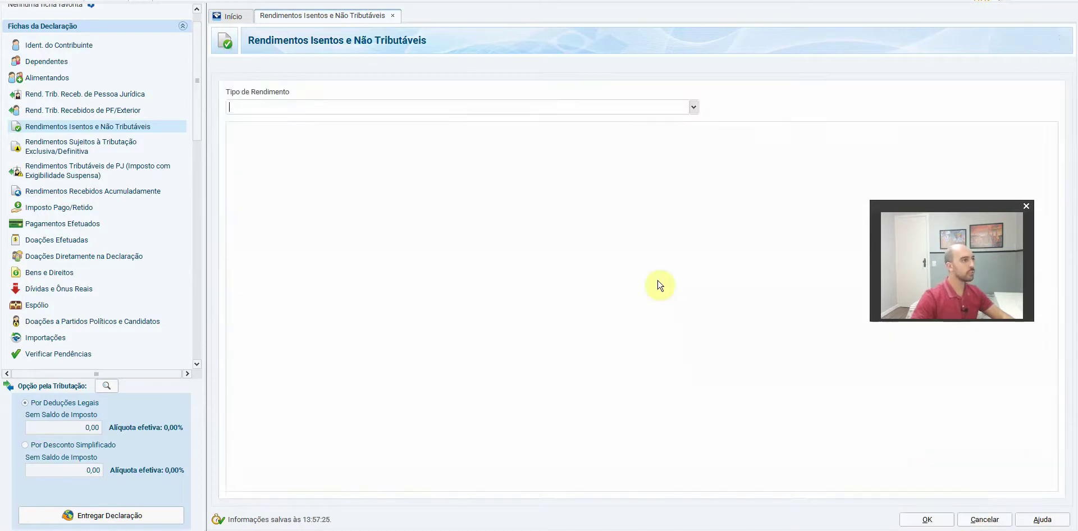
Choose type 09 and copy Itaú Unibanco's CNPJ from the ITUB4 Status Invest page
type("divi")
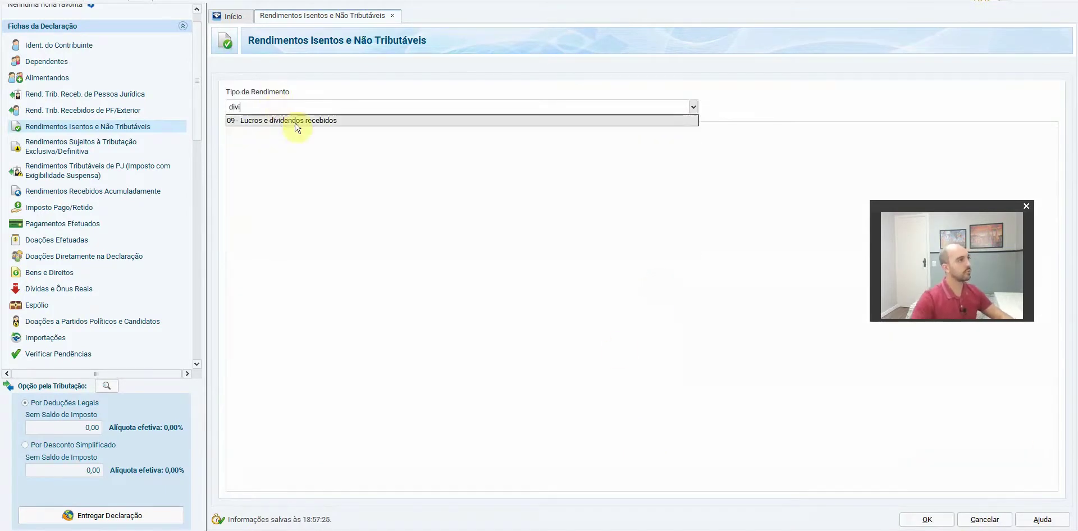
left_click(292, 120)
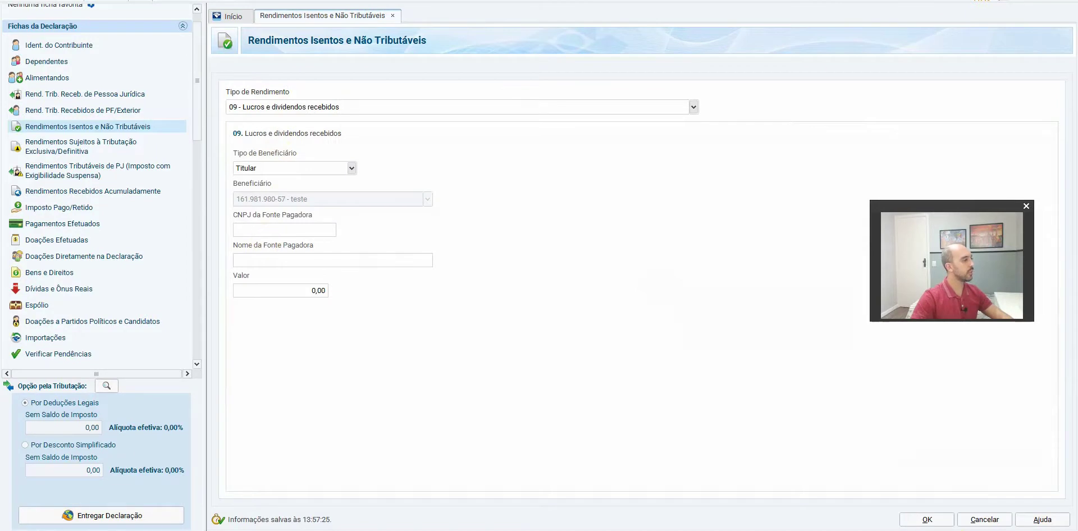
key("alt+Tab")
key("ctrl+Tab")
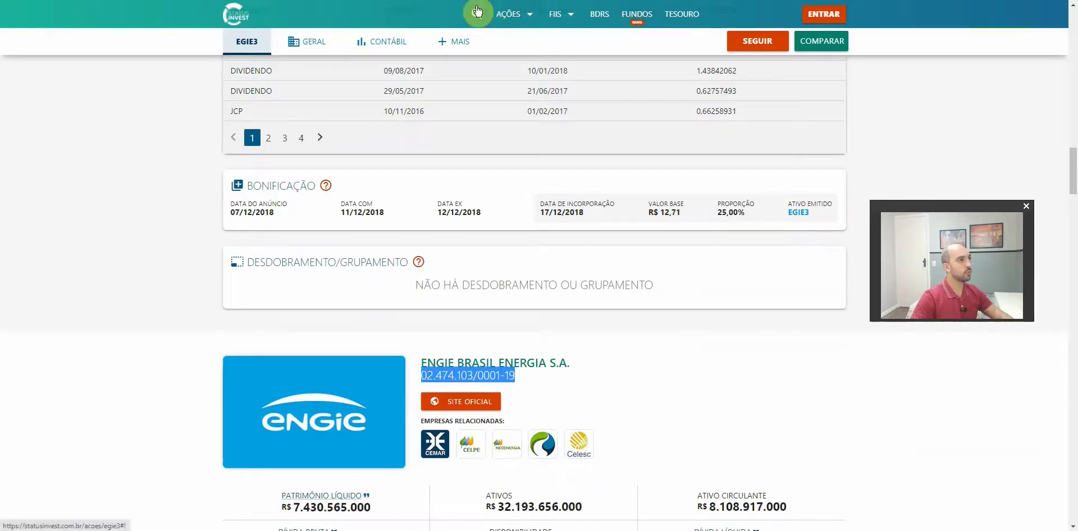
left_click(477, 13)
type("itub4")
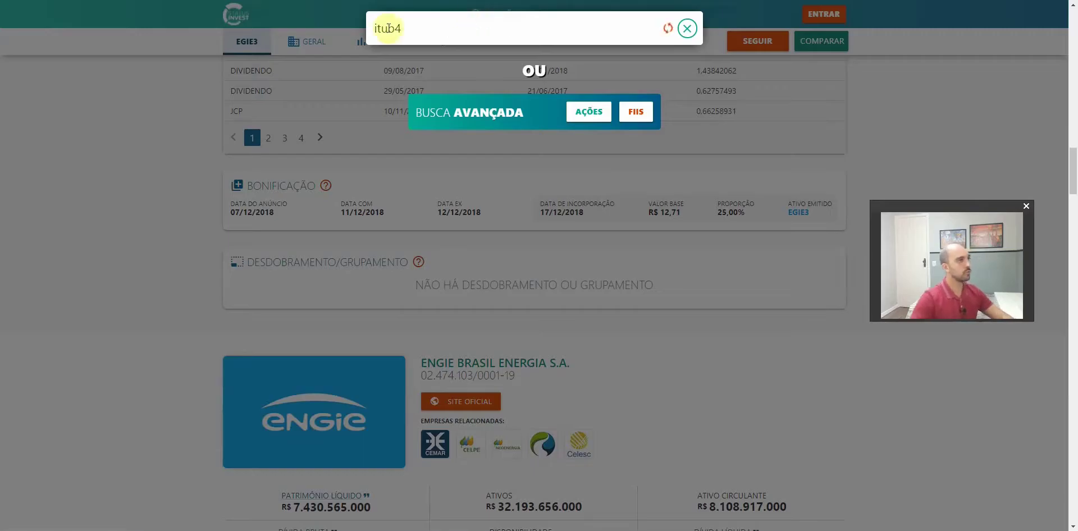
left_click(419, 62)
scroll(160, 271, "down", 20)
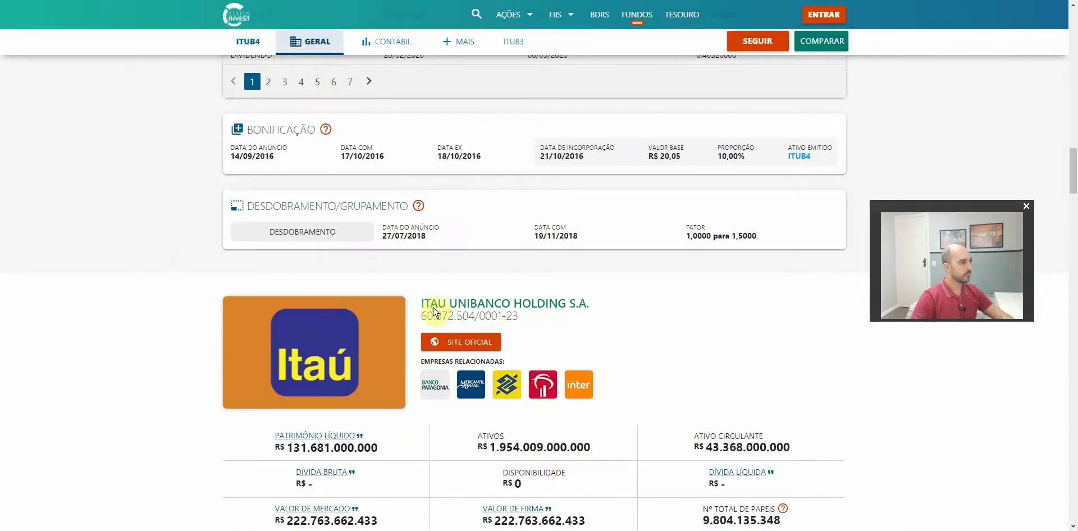
left_click_drag(422, 318, 521, 317)
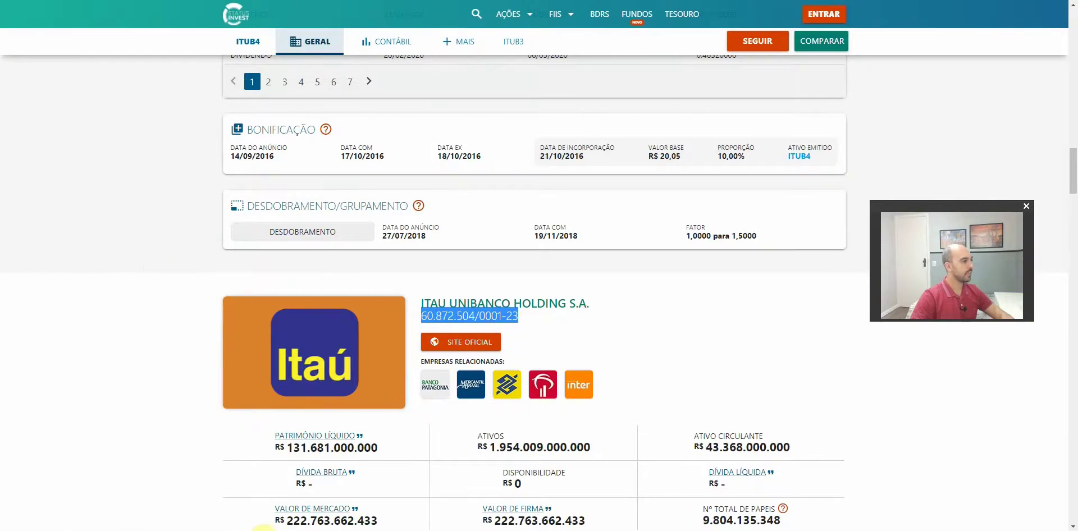
left_click(261, 530)
left_click(273, 231)
key("ctrl+v")
left_click(306, 263)
left_click(298, 292)
left_click(63, 530)
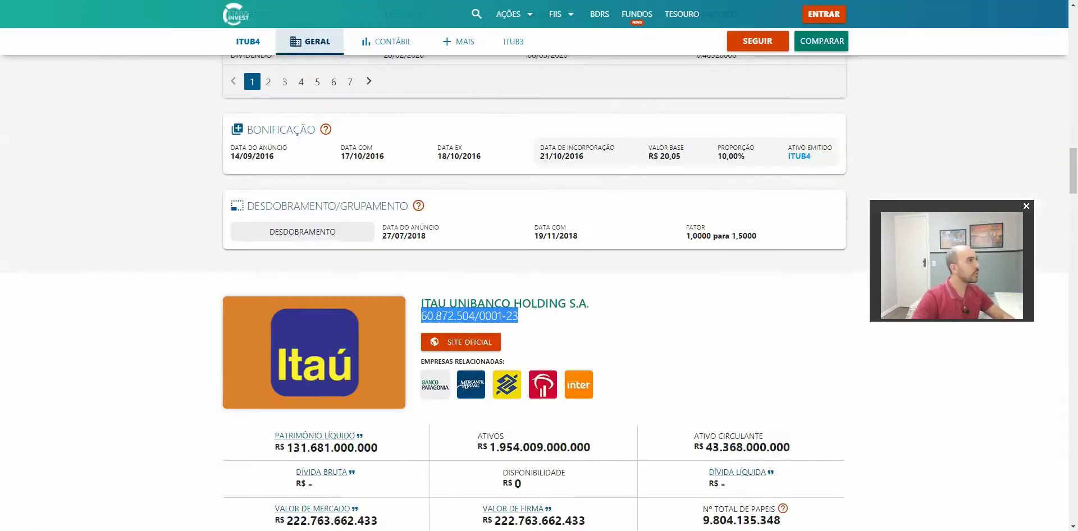
key("alt+Tab")
left_click(164, 212)
key("ctrl+c")
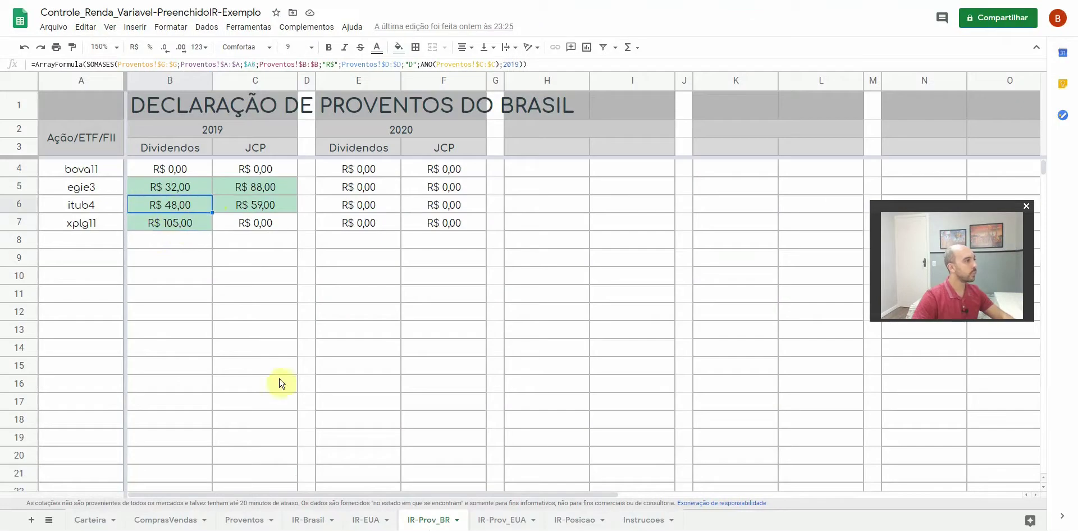
left_click(261, 530)
type("48")
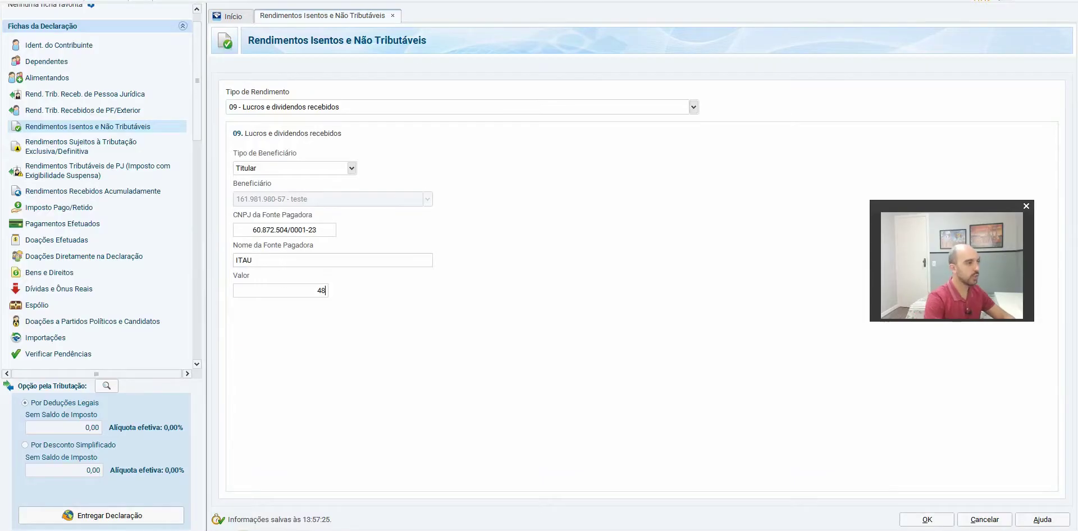
left_click(926, 519)
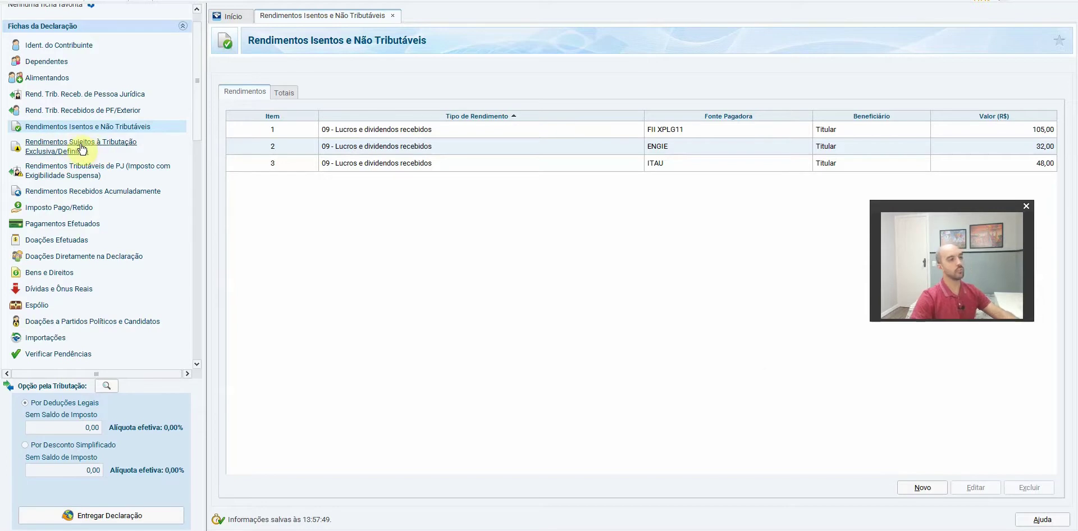
Add a 10 - Juros sobre capital próprio entry from ITAU for 59,00 under Tributação Exclusiva
left_click(83, 149)
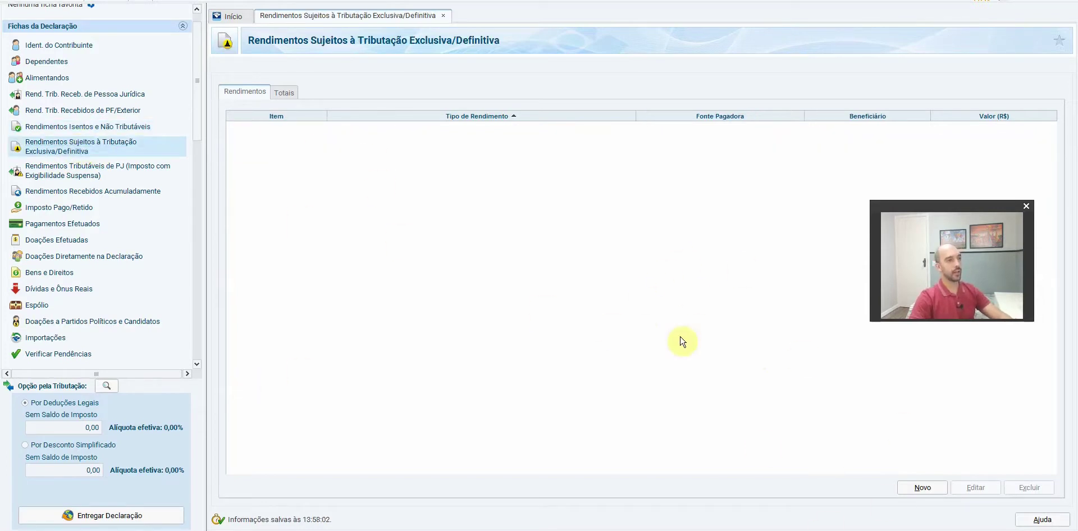
left_click(922, 487)
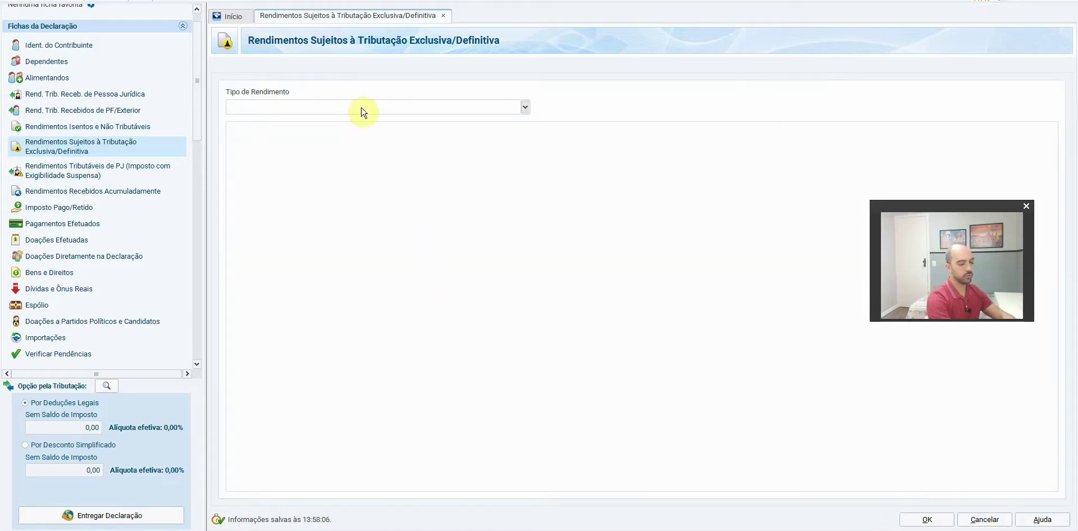
type("juros")
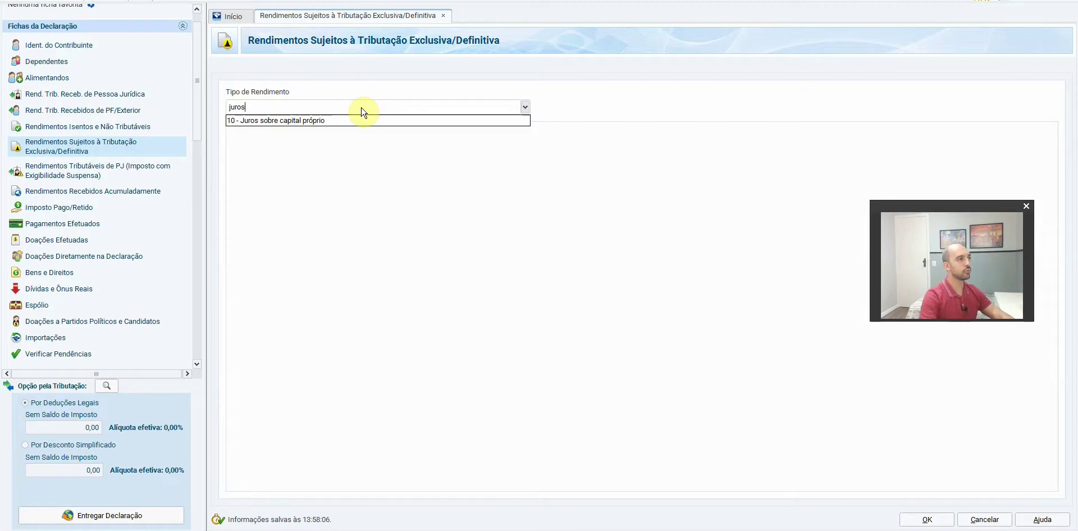
left_click(299, 121)
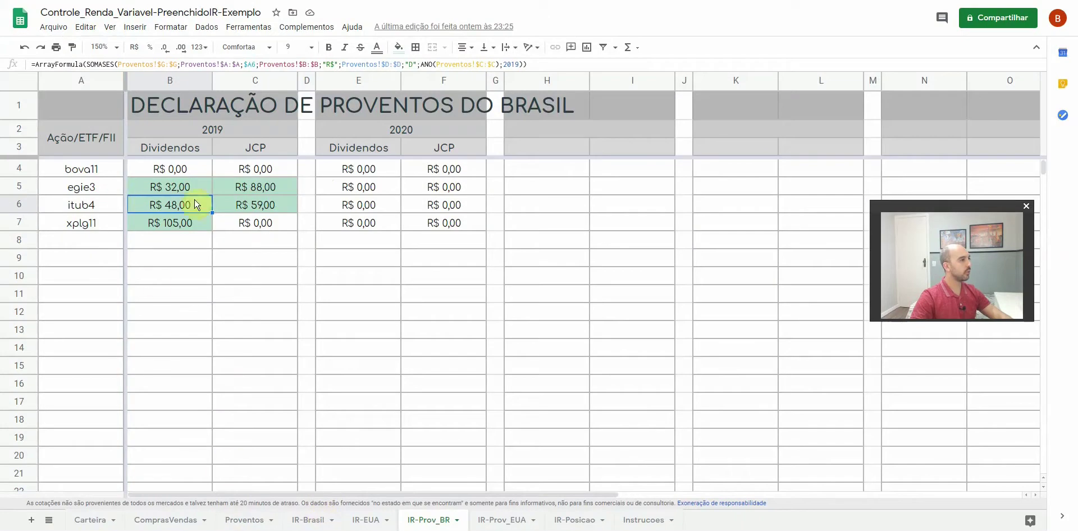
left_click(252, 211)
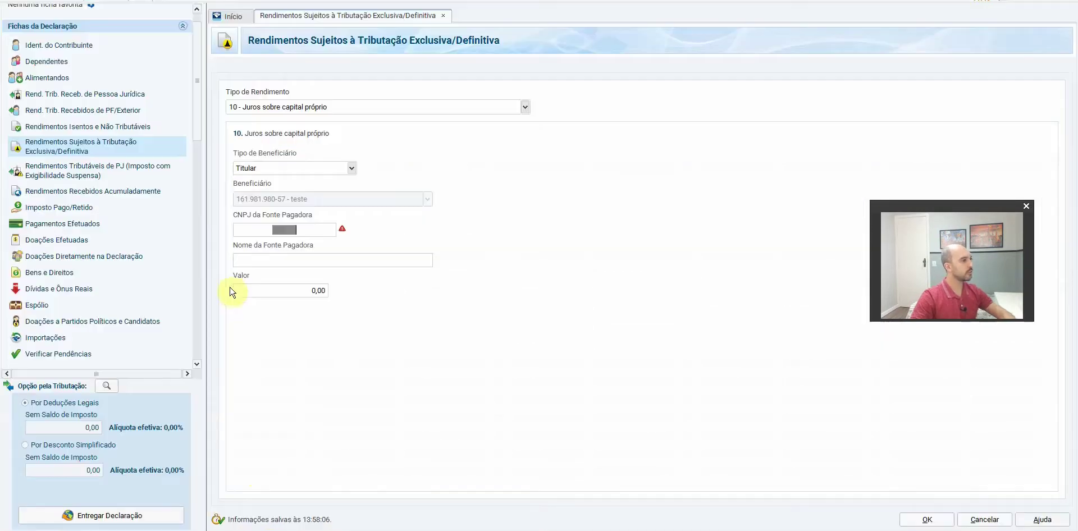
left_click(291, 263)
left_click(267, 293)
type("59")
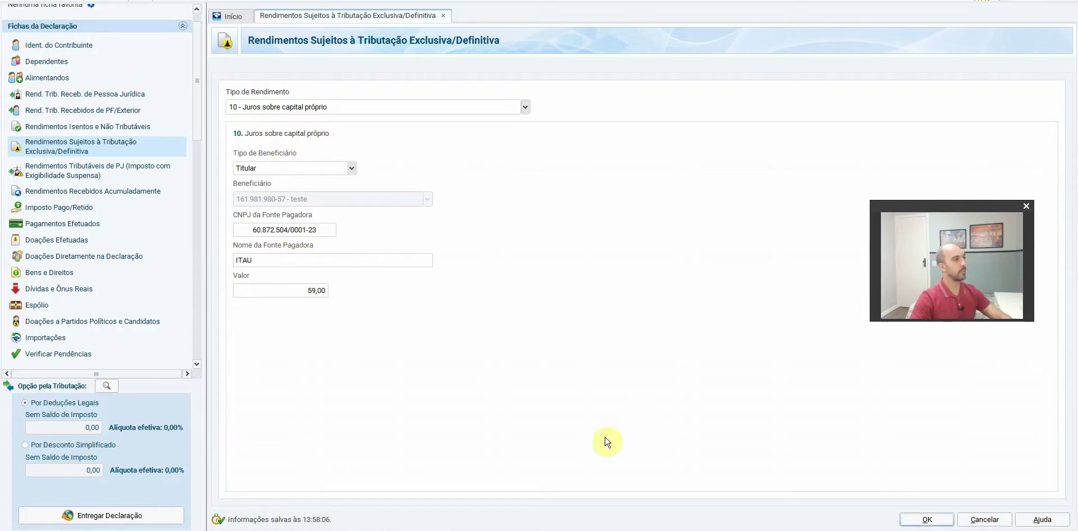
left_click(924, 518)
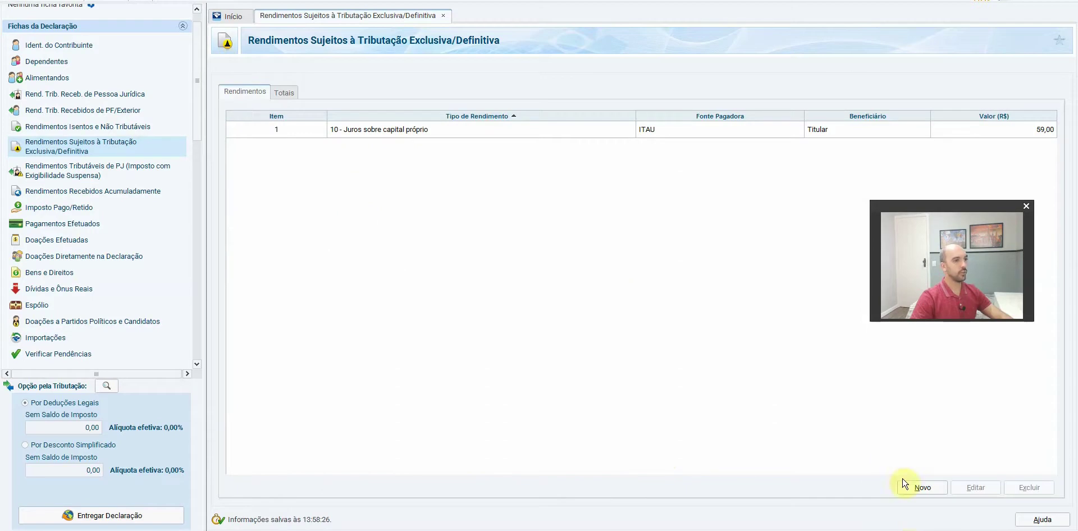
Start a type 10 JCP entry and copy Engie's CNPJ from the EGIE3 Status Invest page
left_click(921, 488)
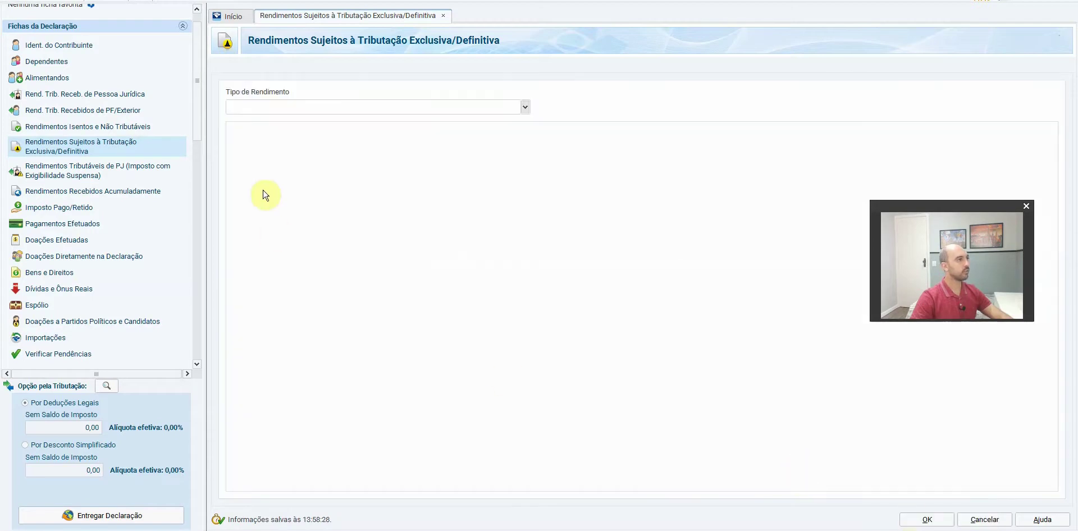
left_click(295, 108)
left_click(313, 121)
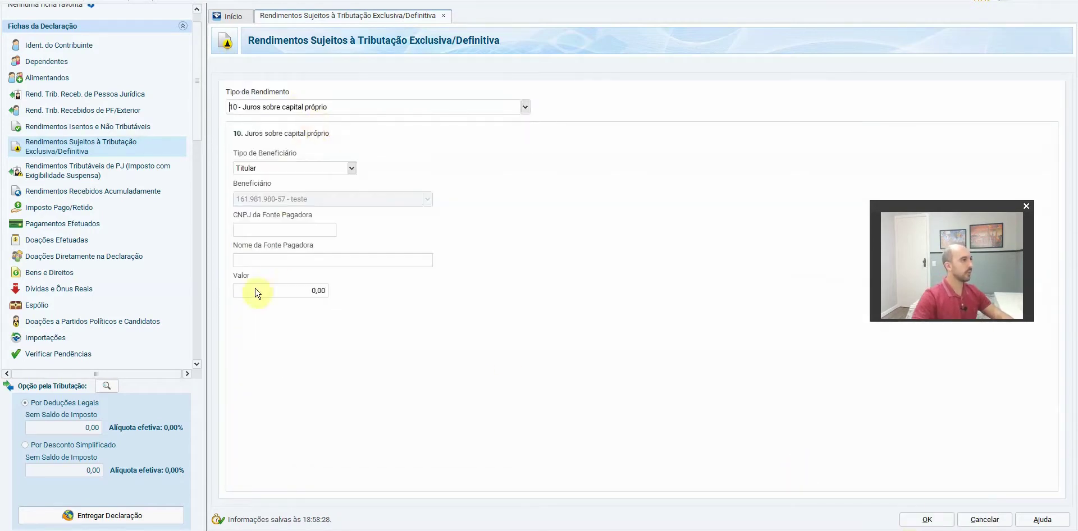
key("alt+Tab")
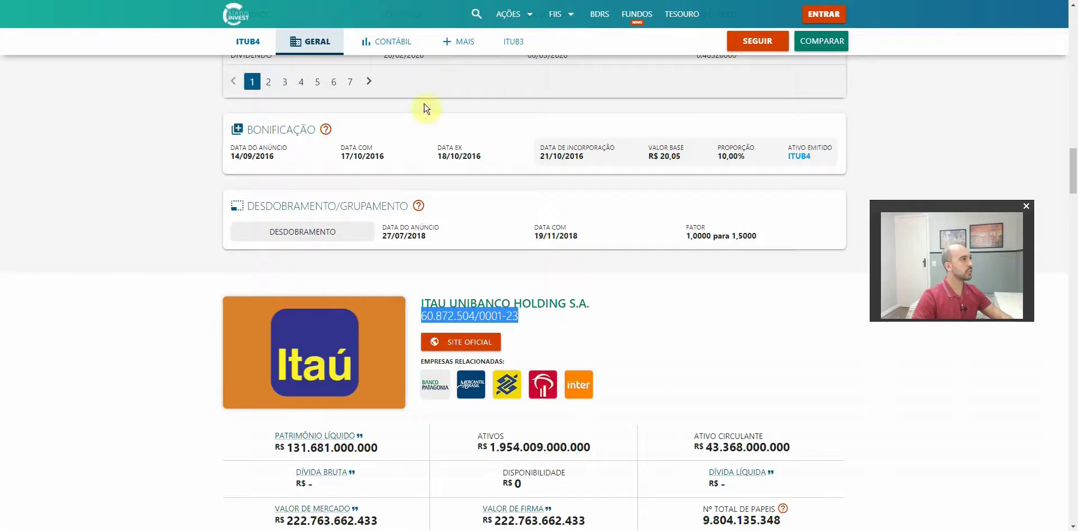
left_click(476, 13)
type("e")
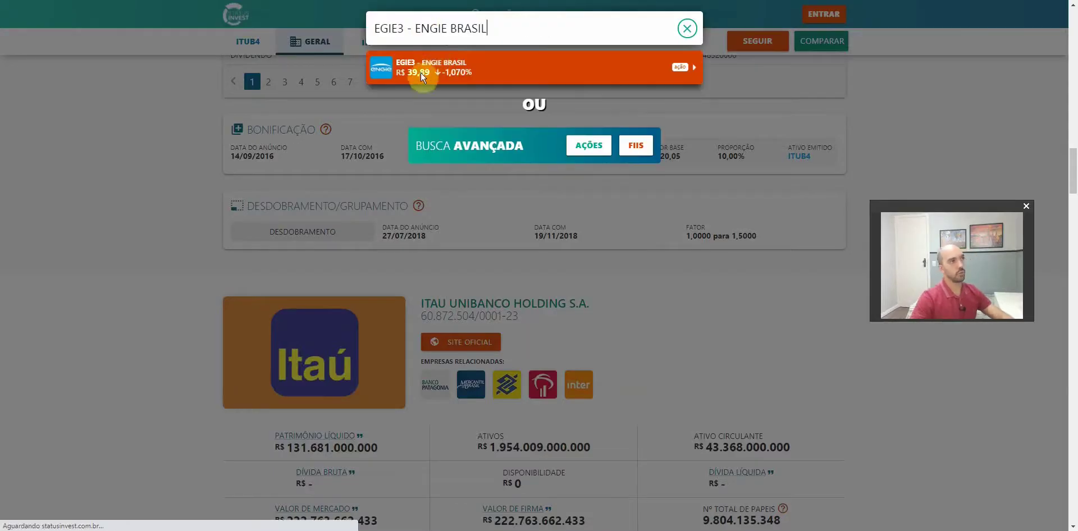
left_click(427, 66)
scroll(183, 210, "down", 20)
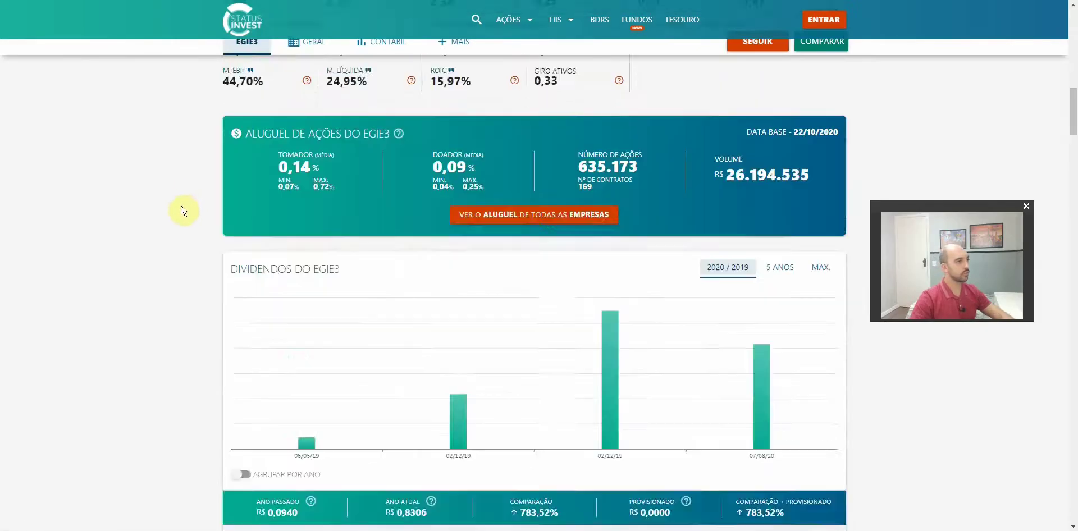
scroll(183, 216, "down", 5)
left_click_drag(427, 204, 516, 210)
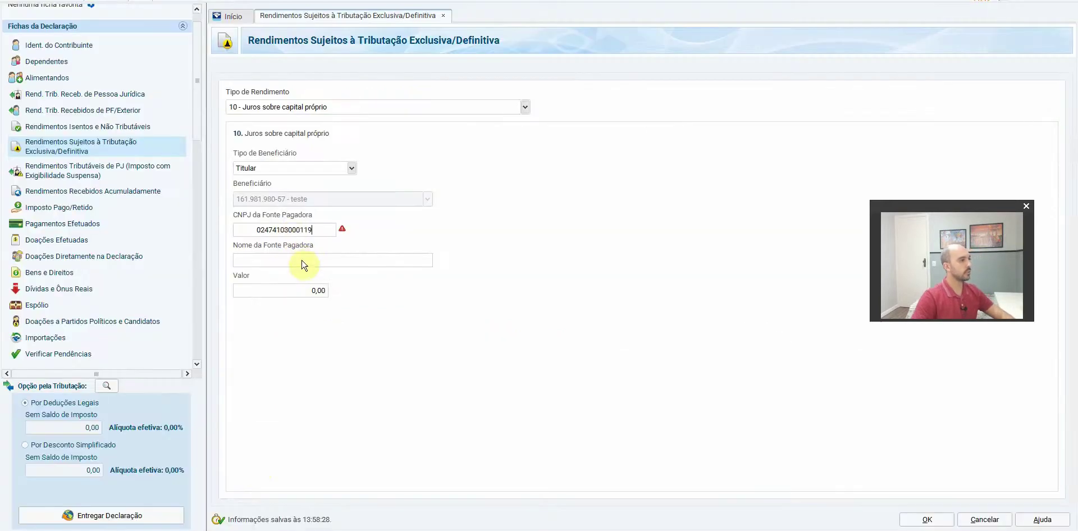
left_click(295, 292)
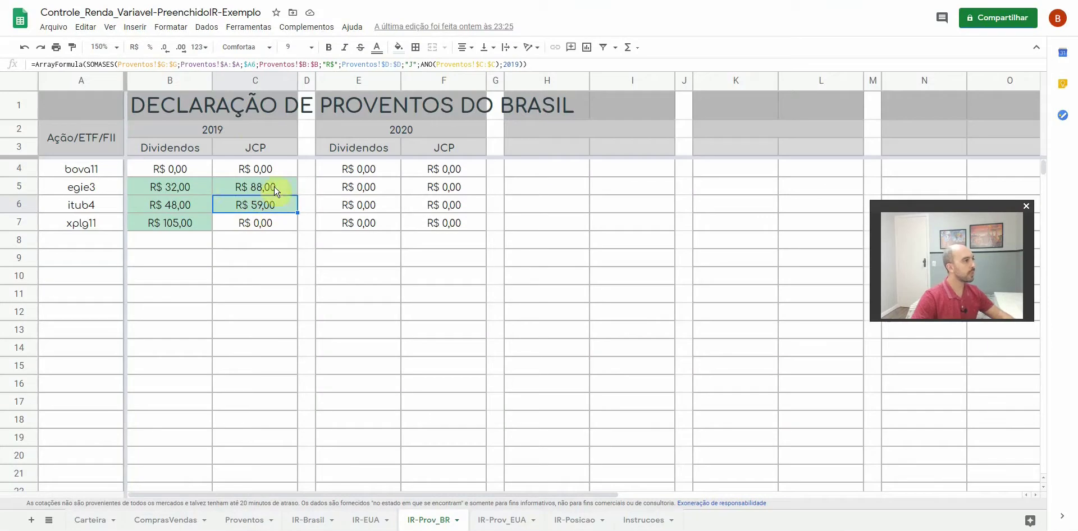
left_click(275, 190)
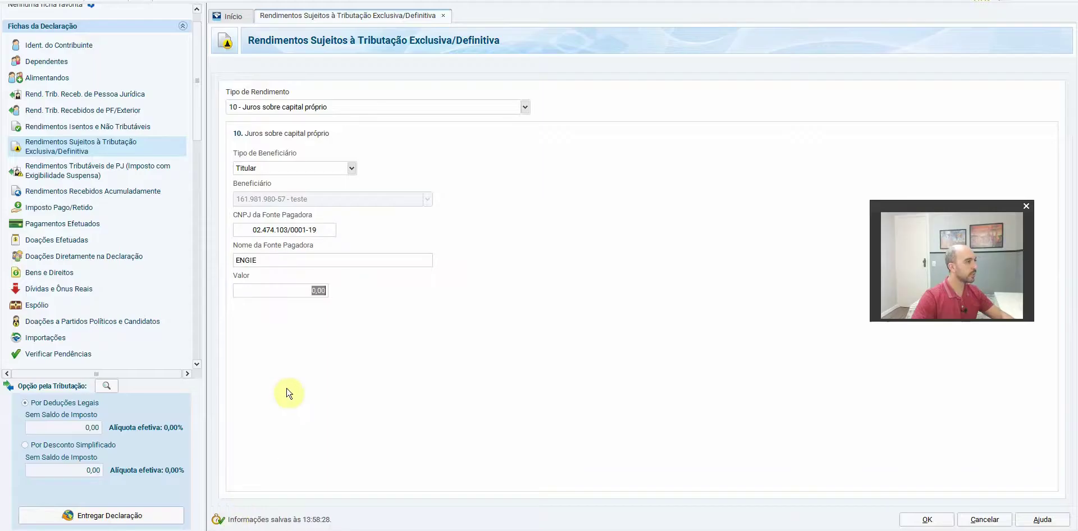
key("ctrl+v")
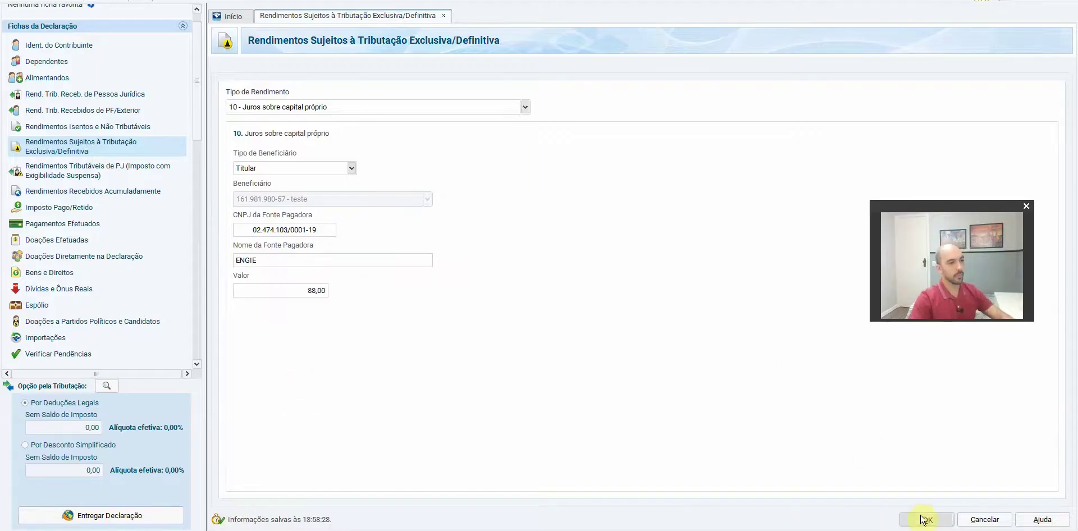
left_click(924, 517)
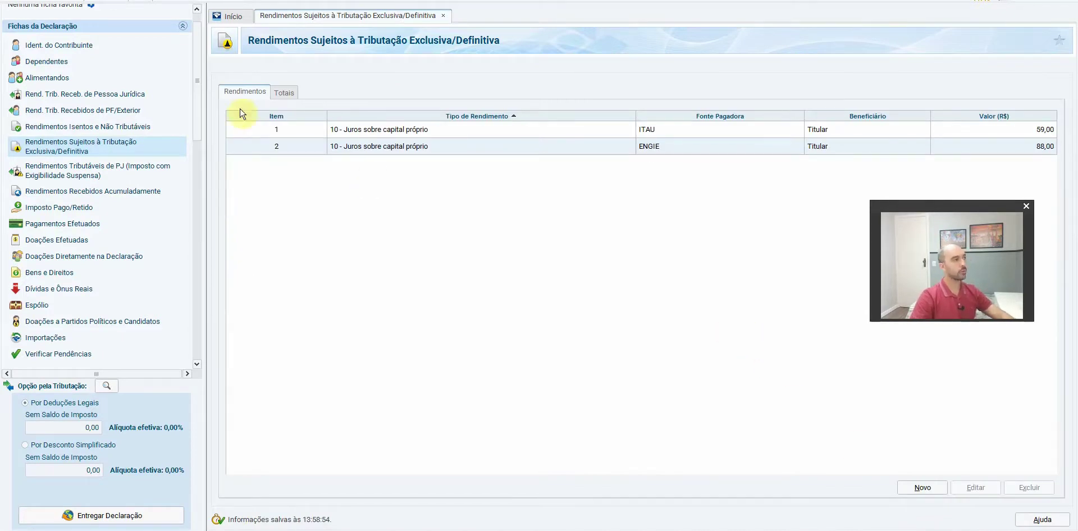
Check the Bens e Direitos, Rendimentos Isentos and Tributação Exclusiva lists, then go back to Google Sheets
left_click(61, 273)
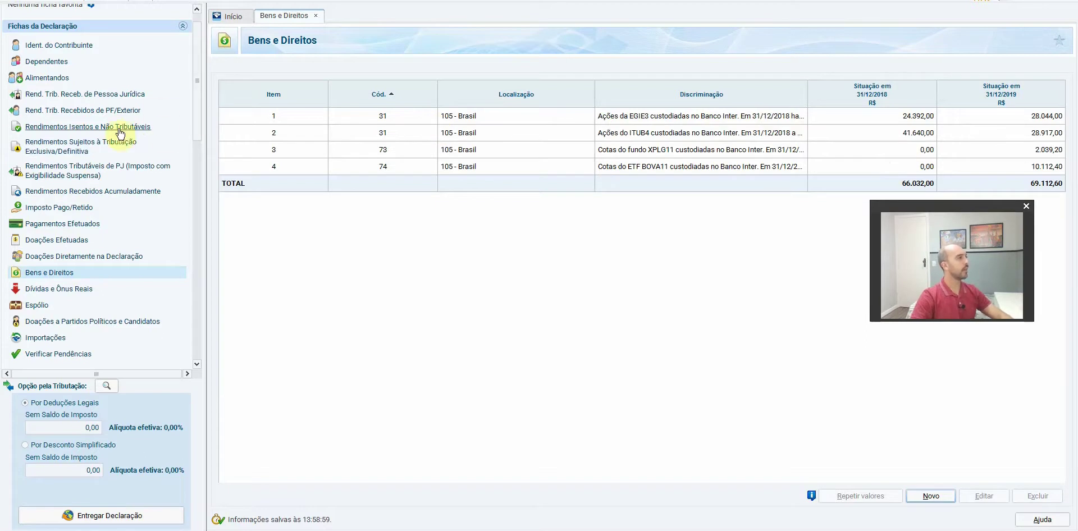
left_click(71, 127)
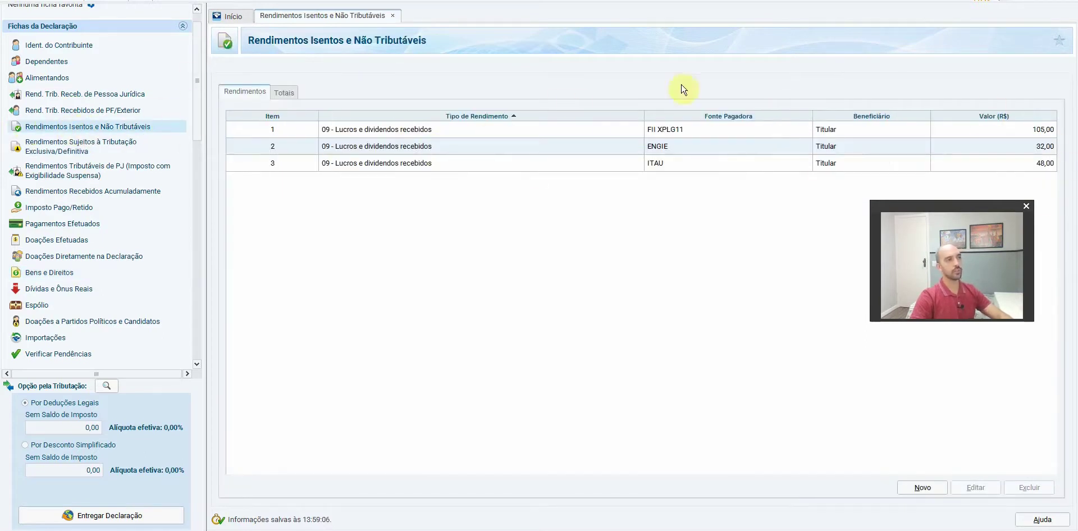
left_click(90, 146)
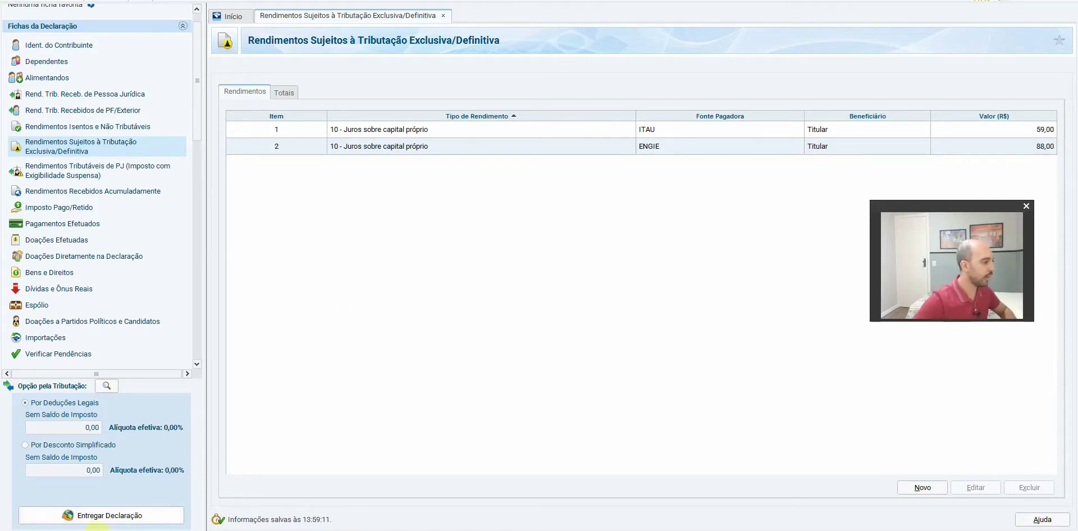
key("alt+Tab")
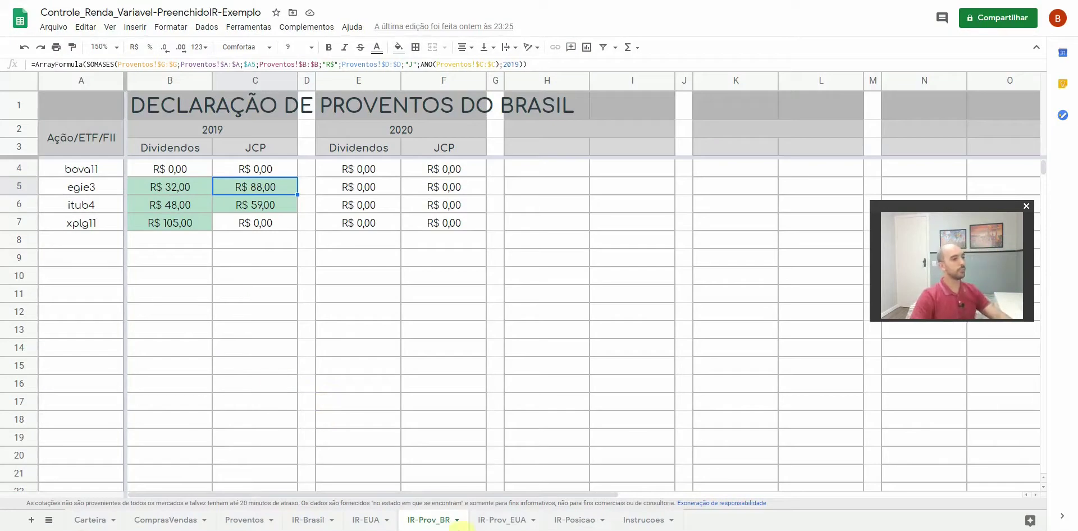
On IR-Brasil, locate March 2019's R$ 7.794,00 stock sales and R$ 1.547,80 profit in D14
left_click(311, 527)
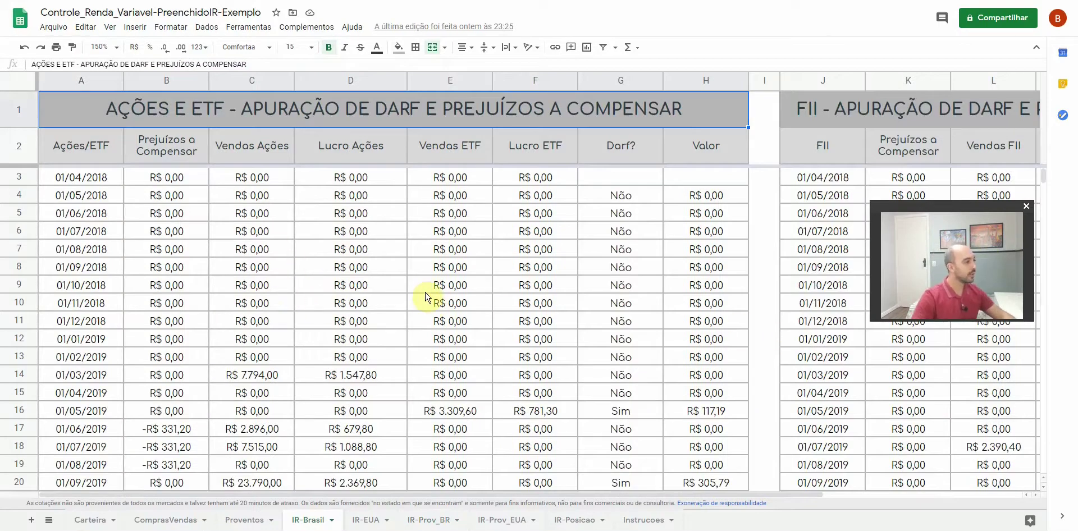
scroll(427, 298, "down", 1)
scroll(426, 297, "down", 1)
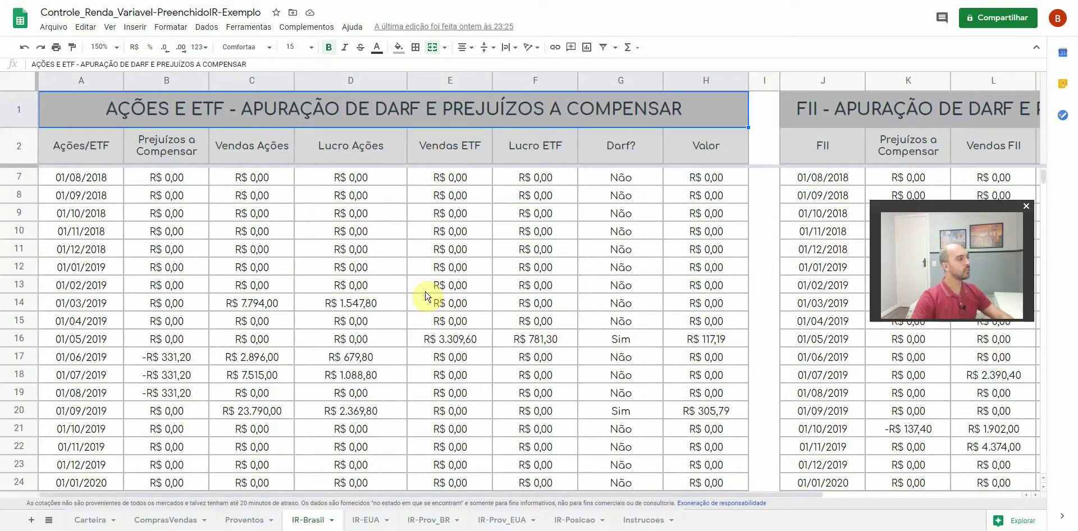
left_click_drag(94, 265, 702, 466)
scroll(326, 357, "down", 1)
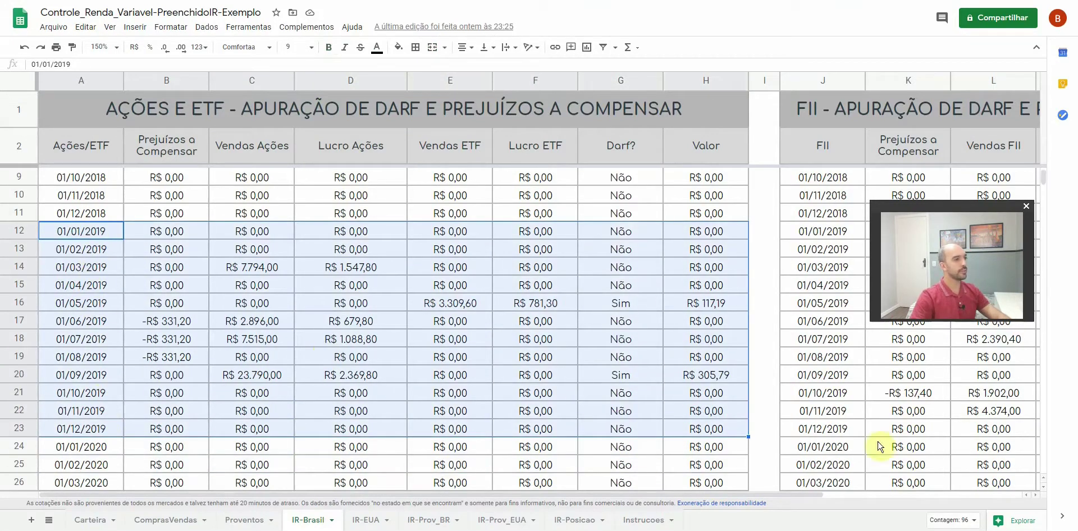
scroll(306, 235, "up", 3)
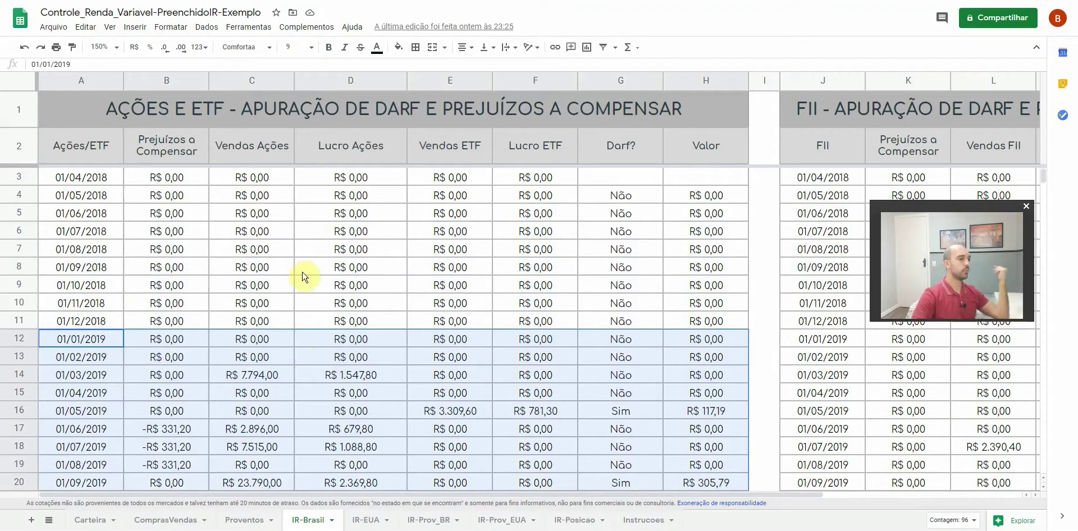
scroll(317, 268, "down", 8)
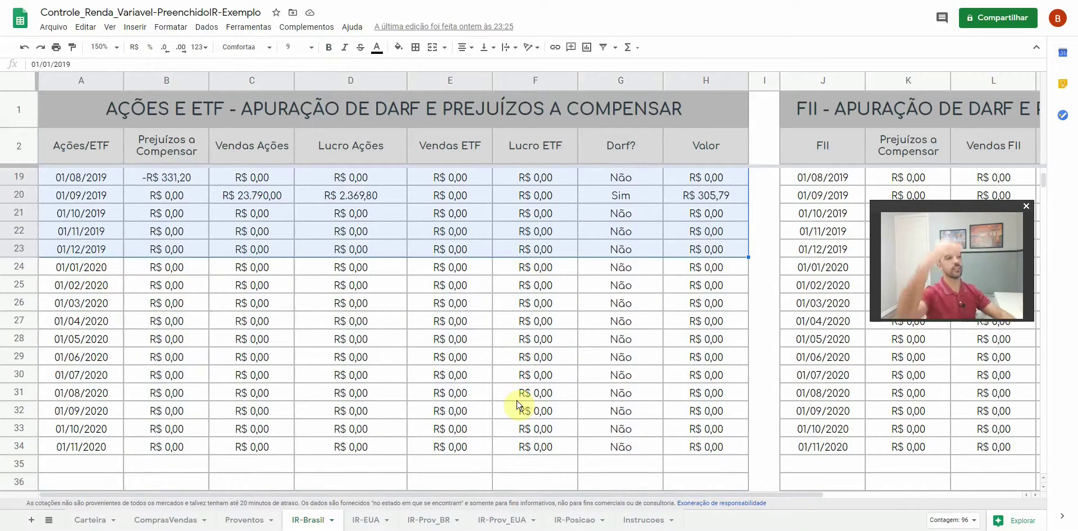
scroll(468, 397, "up", 5)
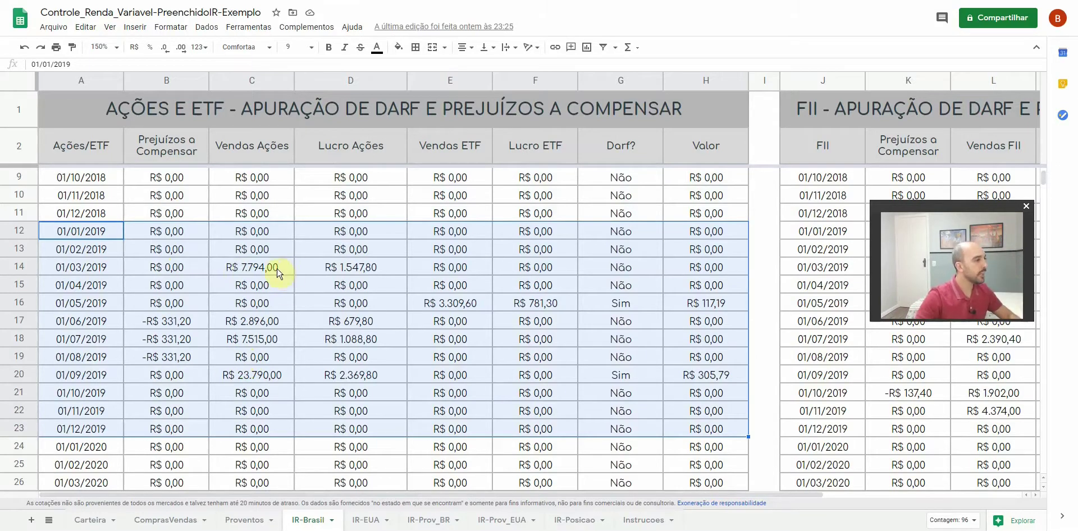
left_click(277, 272)
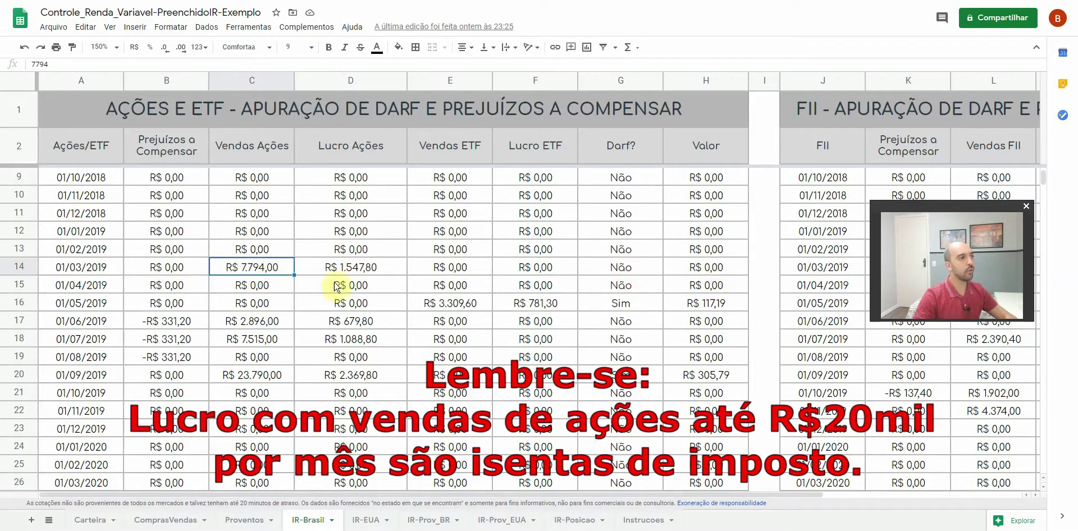
left_click(362, 273)
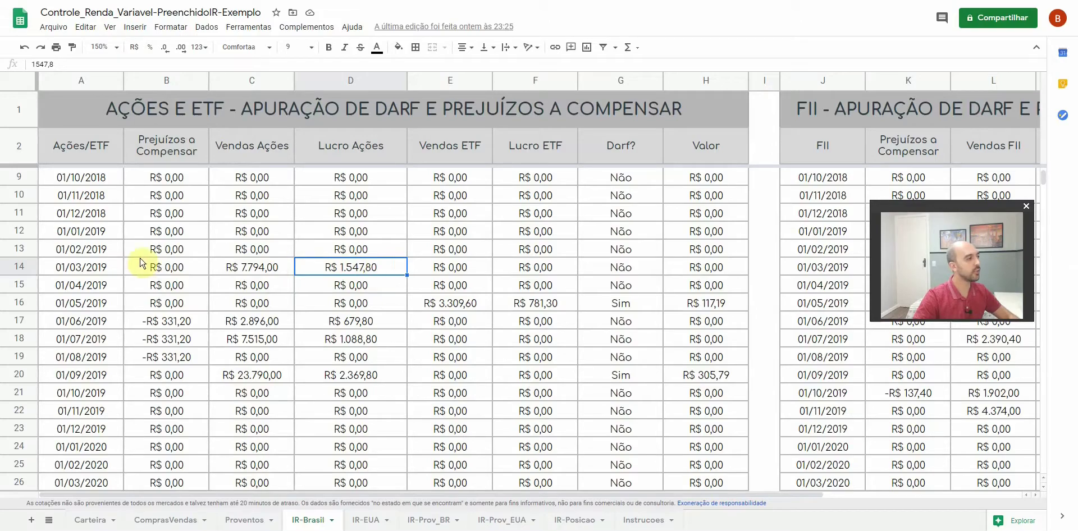
Add a type 20 exempt stock-sale gain entry of 1.547,80 and save it
left_click(257, 530)
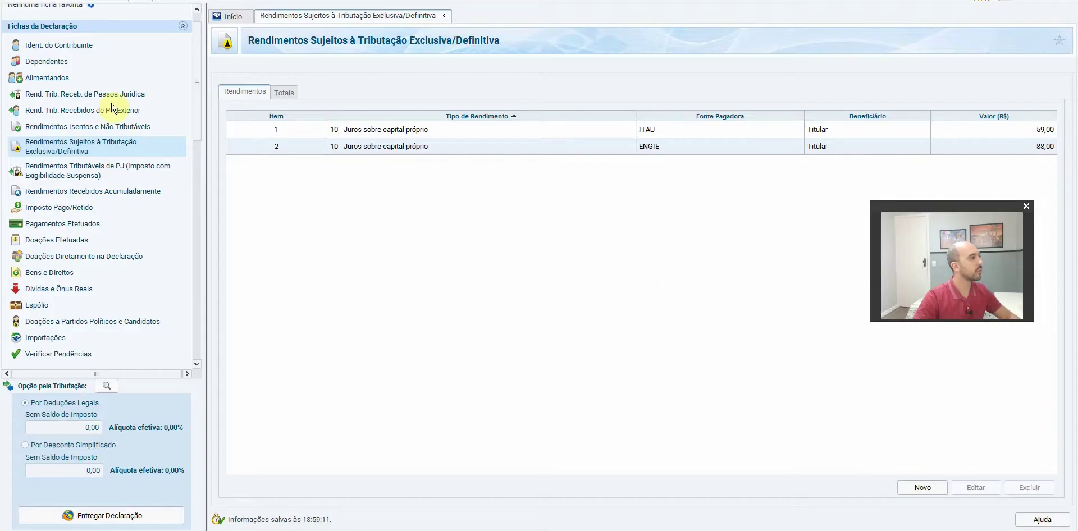
left_click(115, 128)
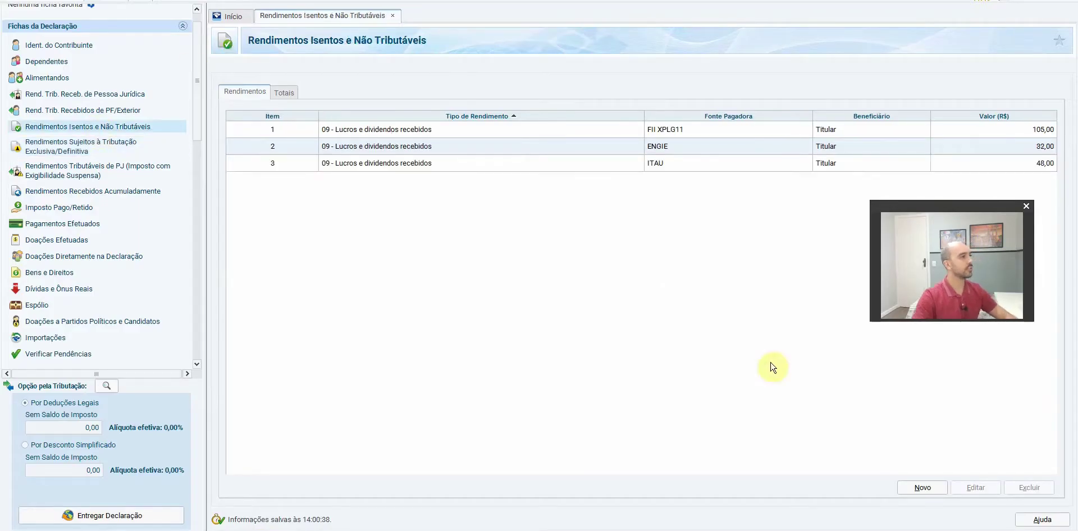
left_click(927, 493)
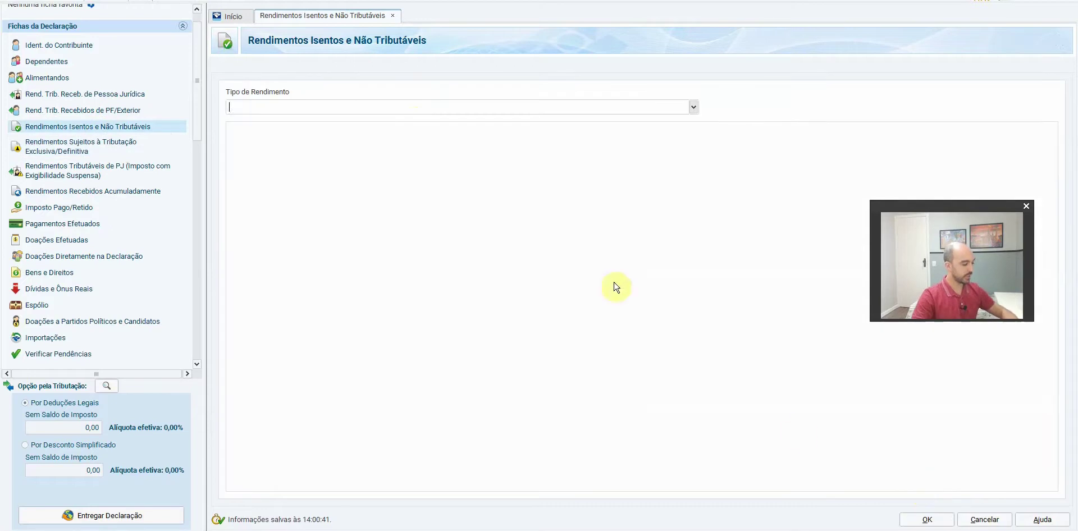
left_click(412, 108)
type("20")
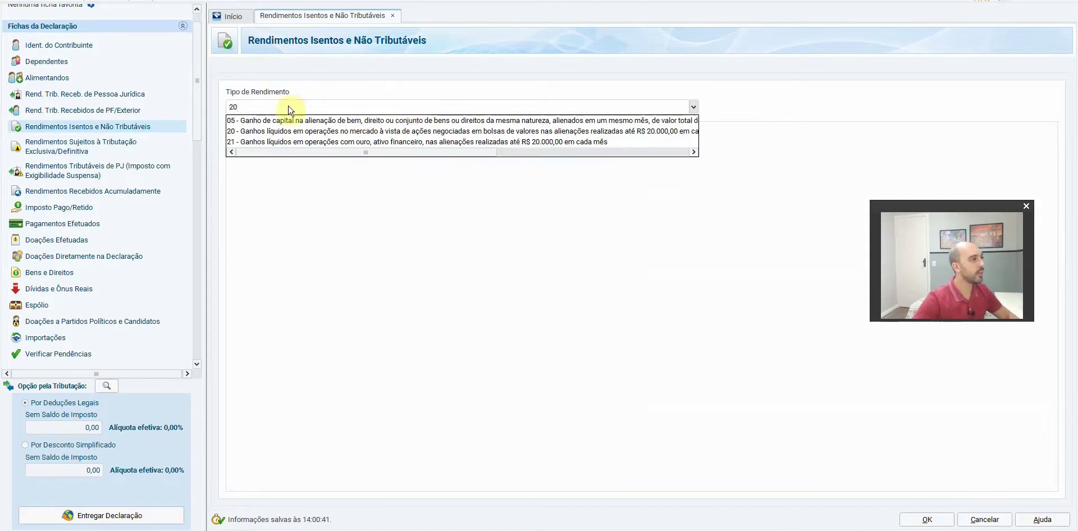
left_click(308, 131)
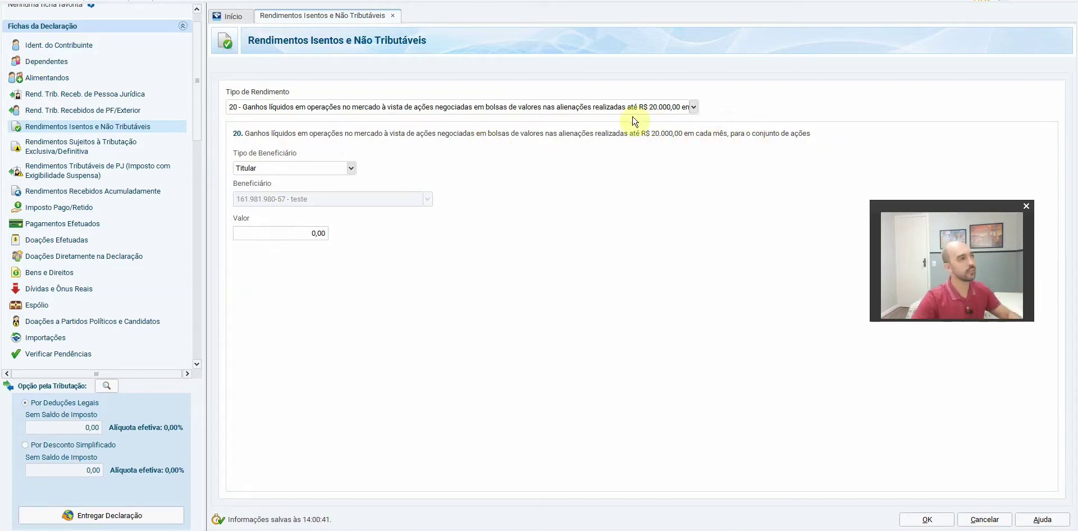
left_click(285, 233)
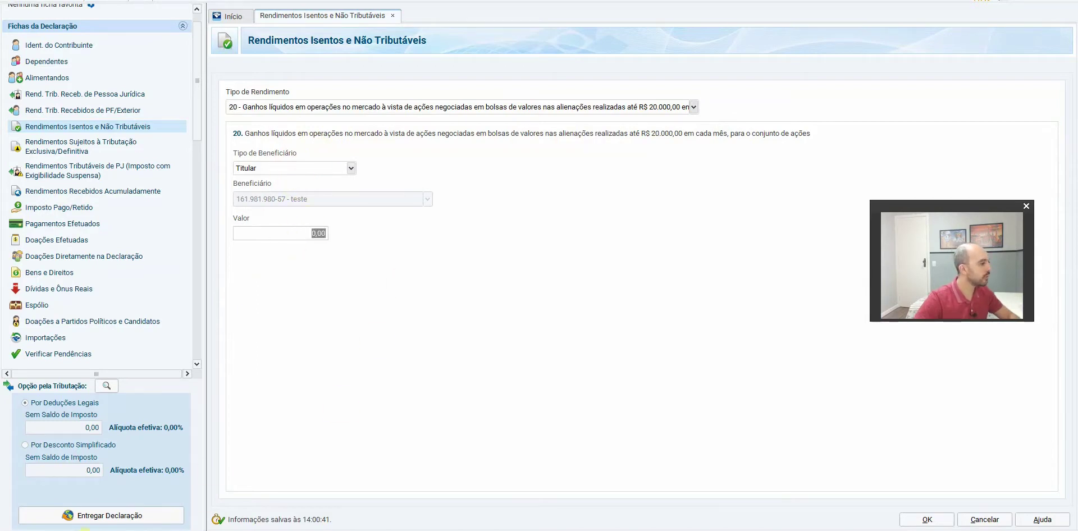
left_click(84, 529)
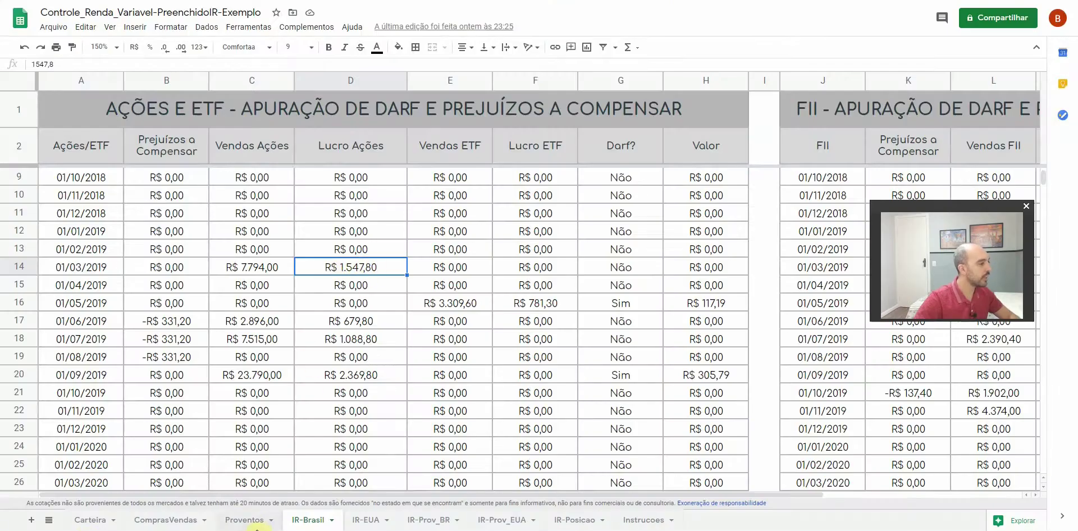
left_click(257, 528)
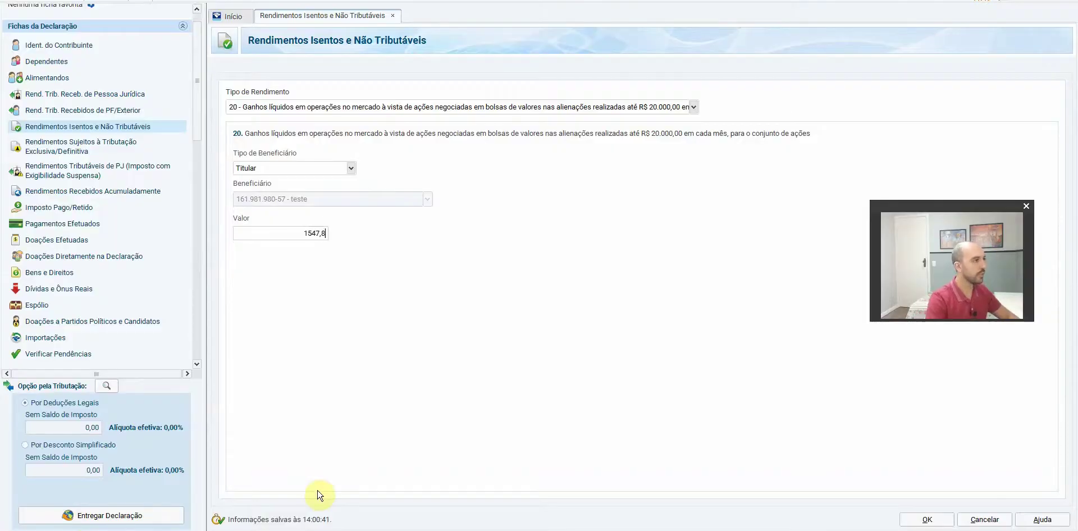
left_click(924, 519)
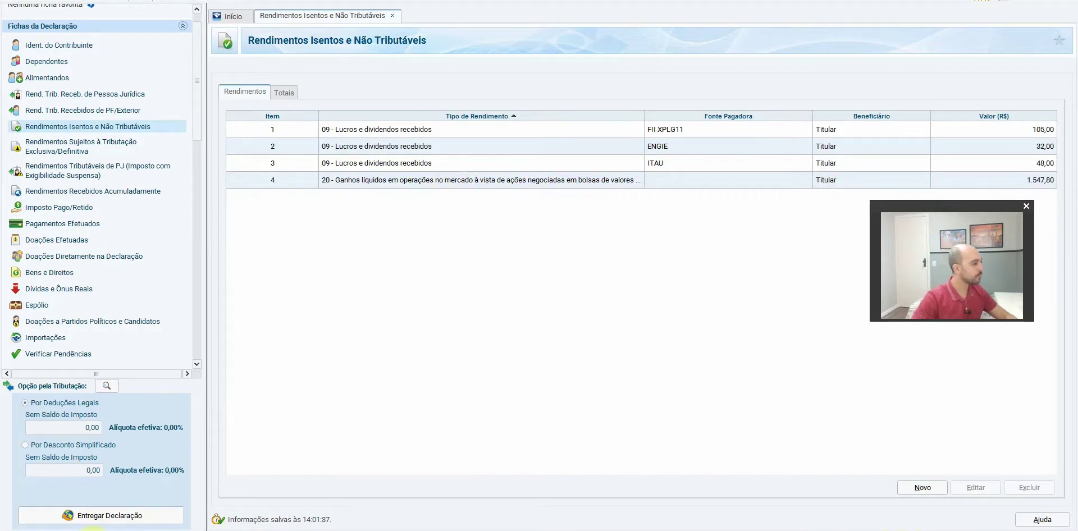
key("alt+Tab")
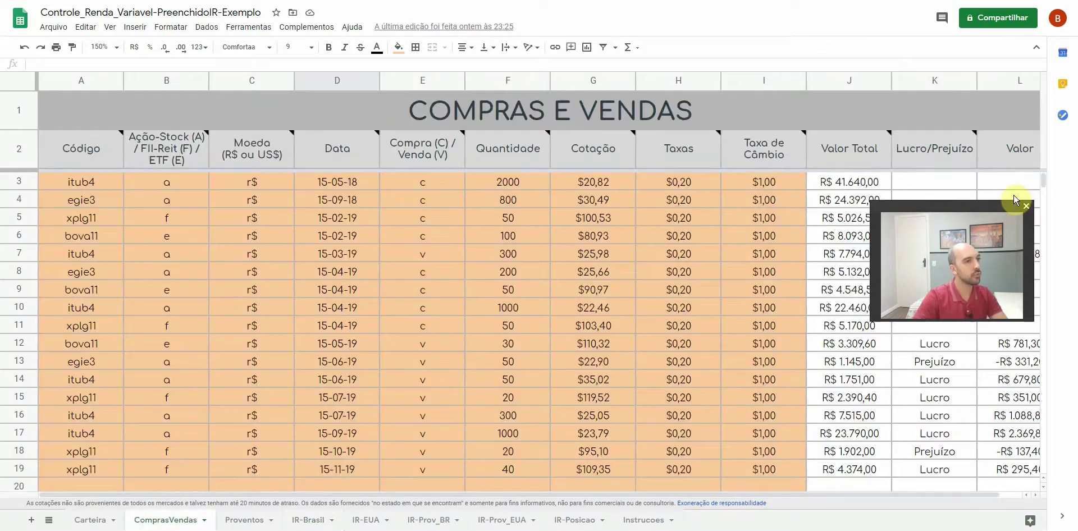
Review the type 20 stock-gain entry of 1.547,80 without changes, then return to the ComprasVendas sheet
left_click_drag(964, 208, 812, 8)
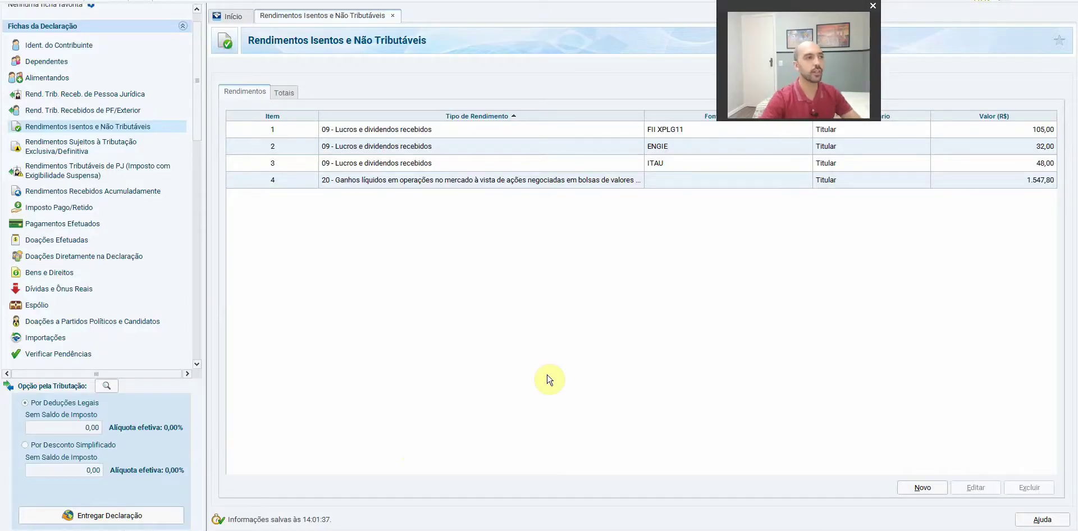
double_click(456, 181)
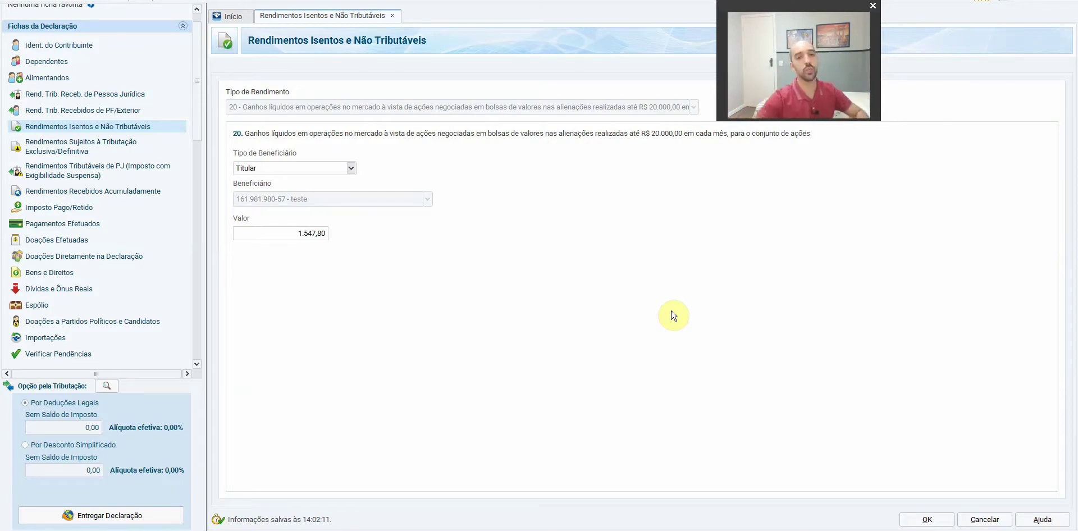
left_click(927, 520)
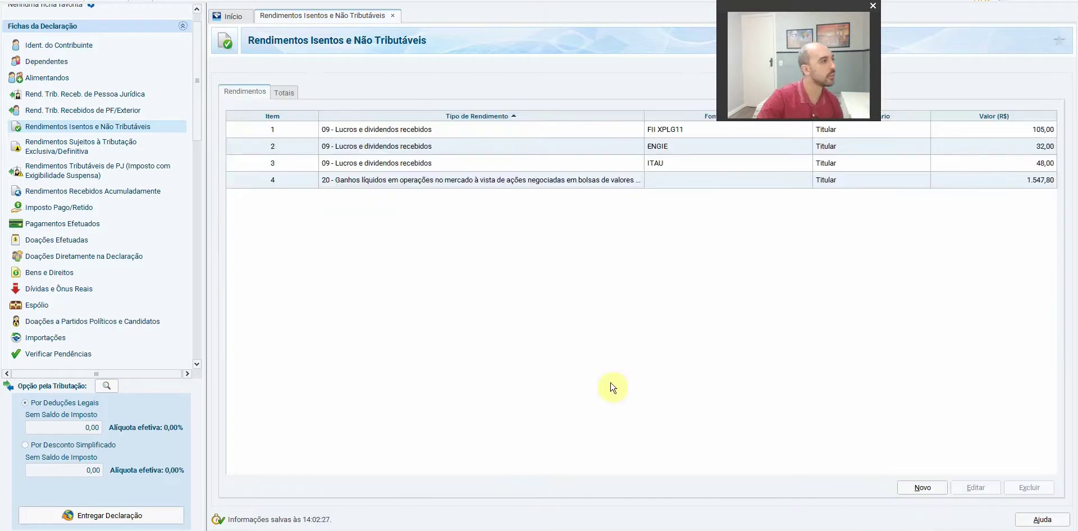
key("alt+Tab")
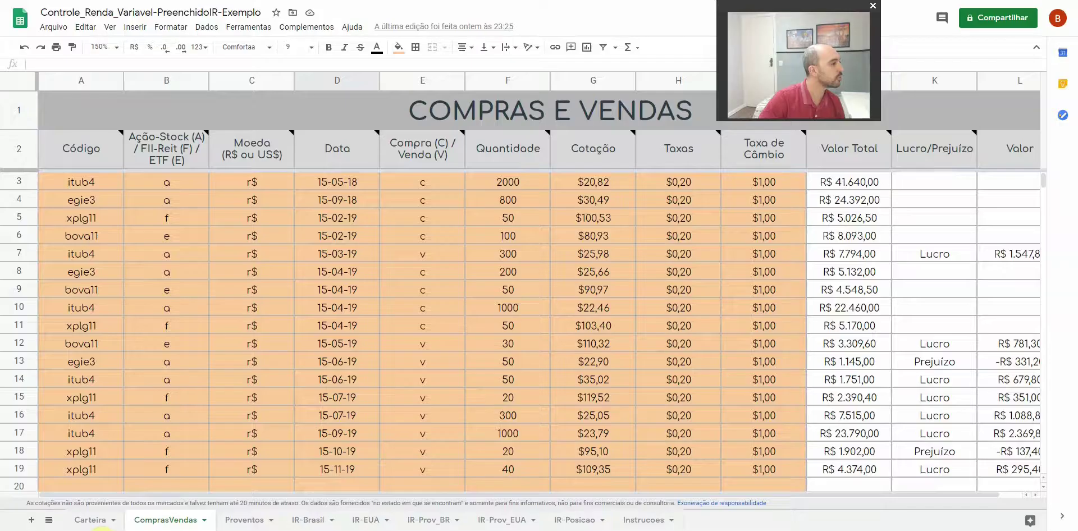
Switch to the IR-Brasil sheet in Google Sheets
left_click(317, 522)
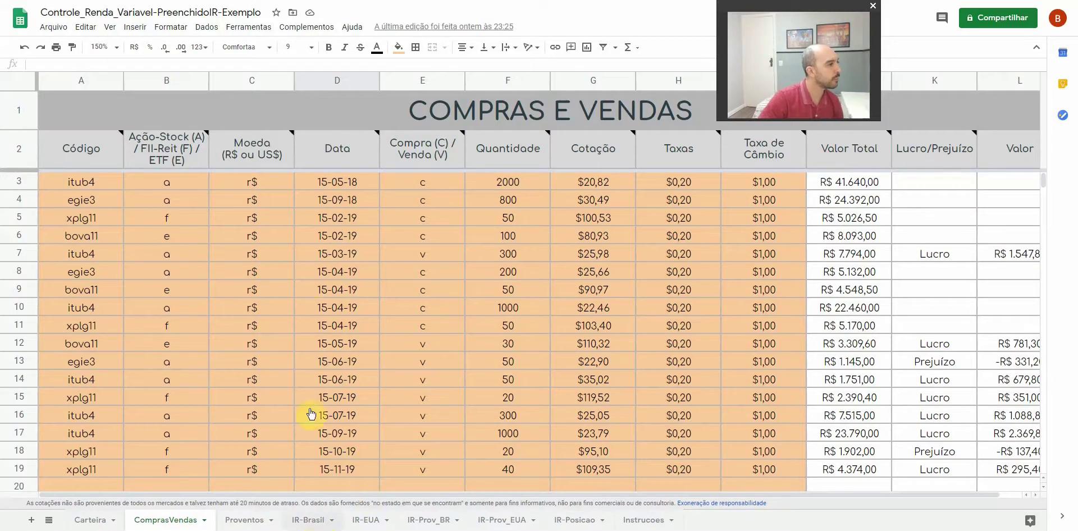
left_click(321, 274)
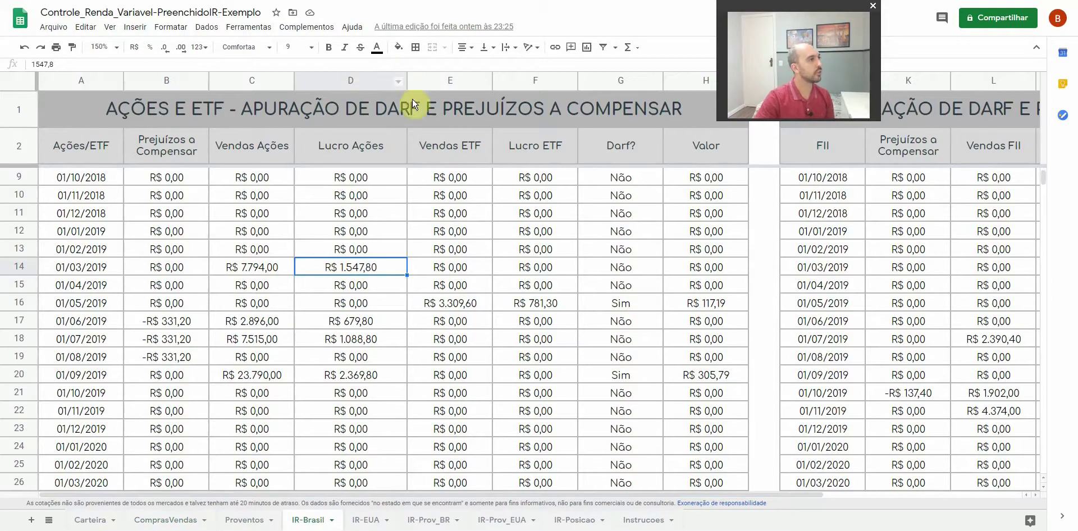
left_click(399, 48)
left_click(399, 48)
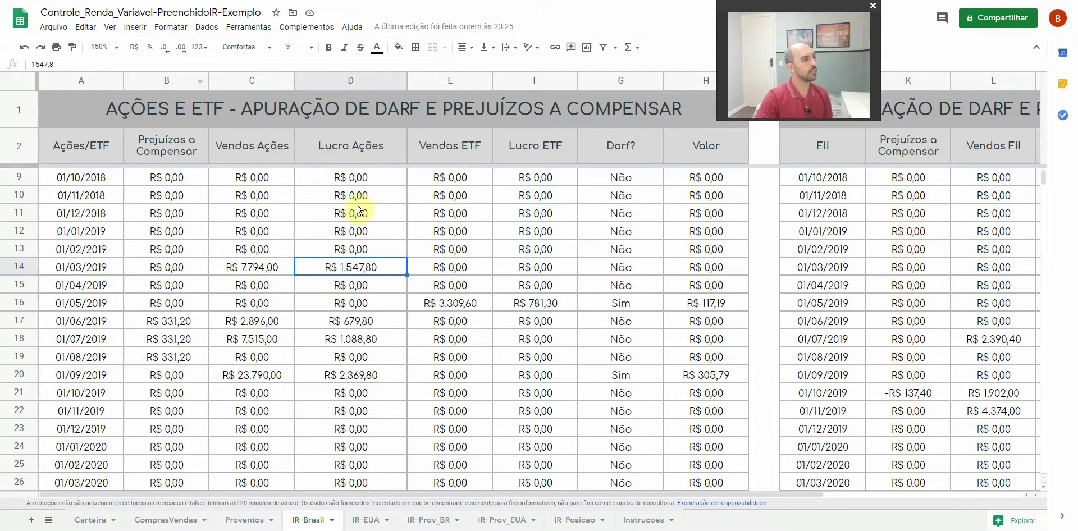
Fill cell D14, the March 2019 stock profit of R$ 1.547,80, bright green
left_click(245, 250)
left_click(372, 272)
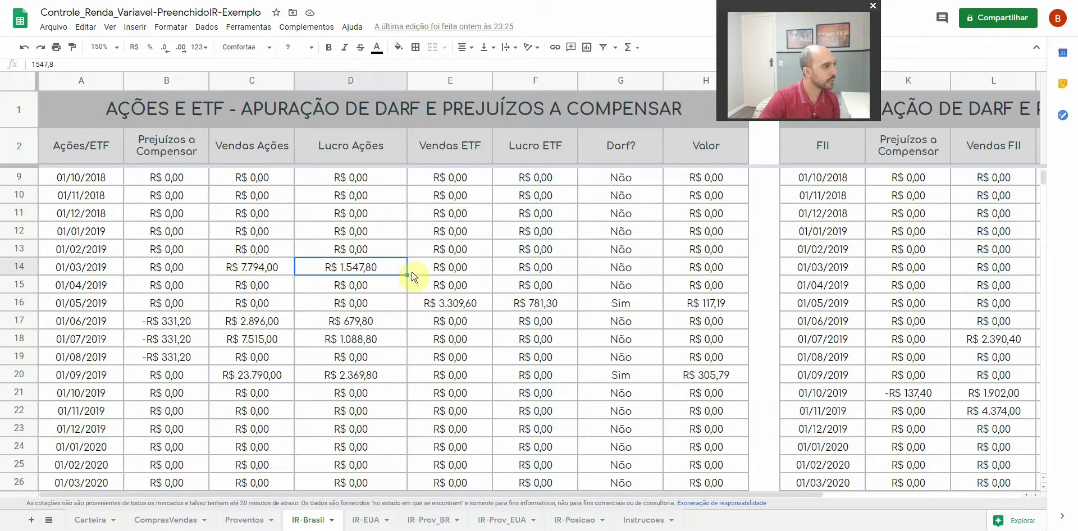
left_click(399, 48)
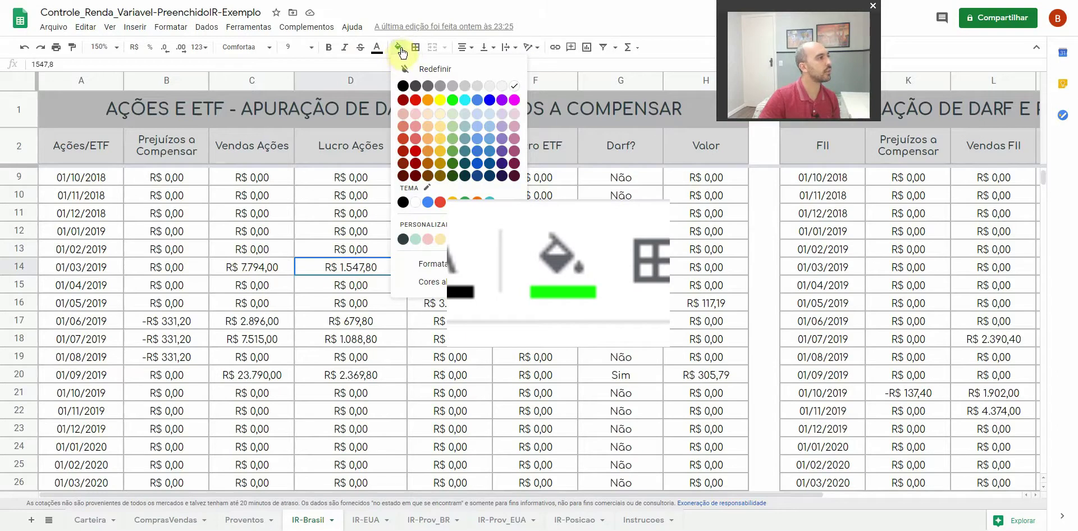
left_click(454, 101)
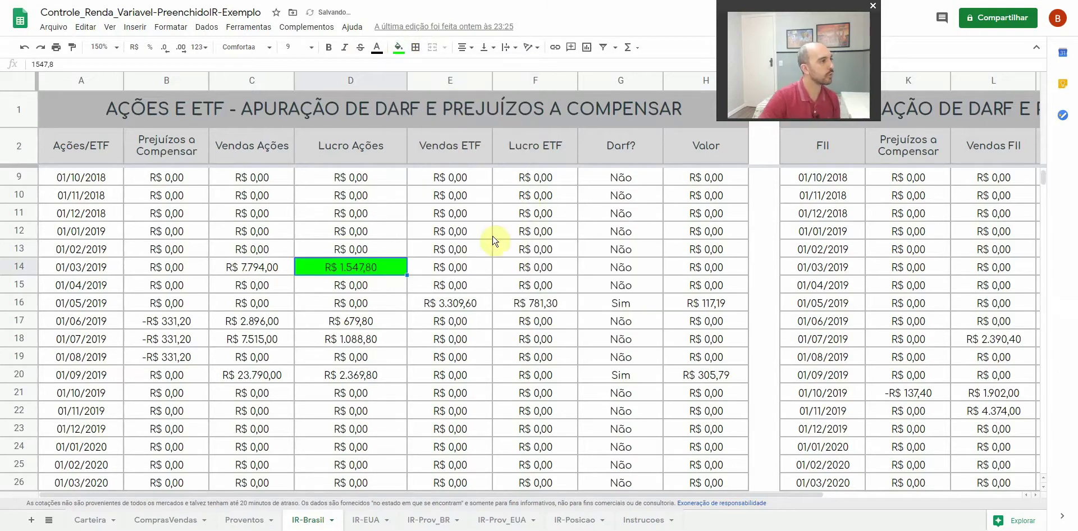
left_click(357, 284)
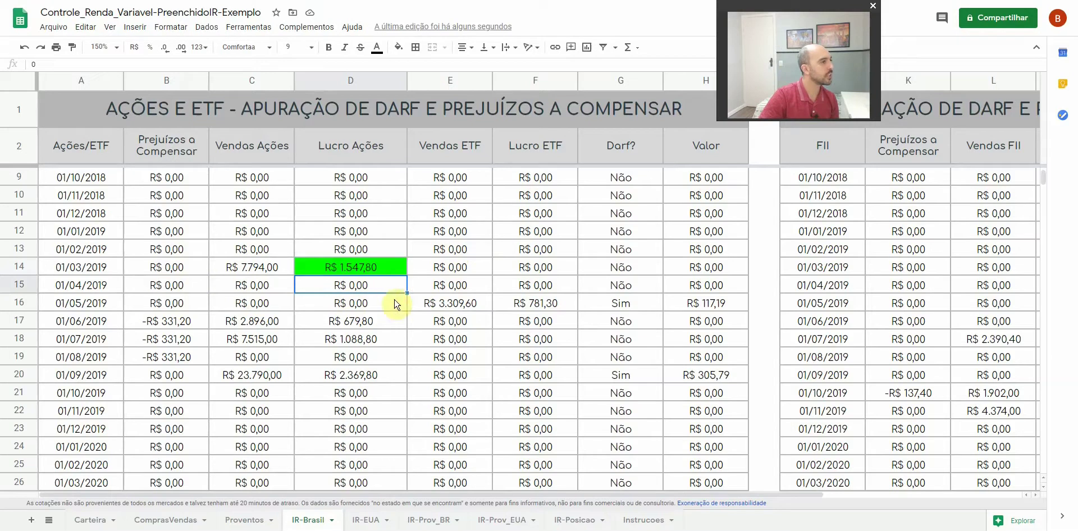
left_click(457, 308)
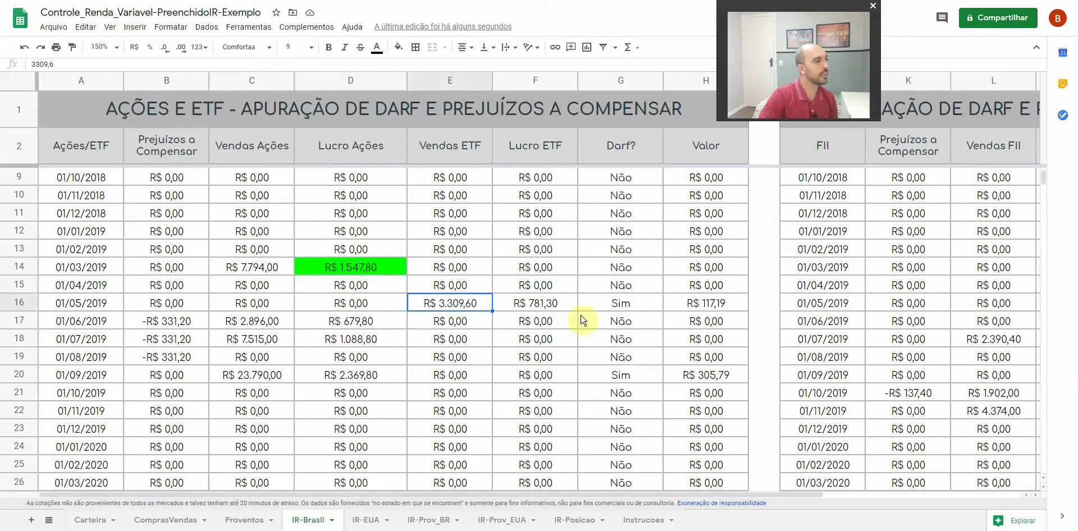
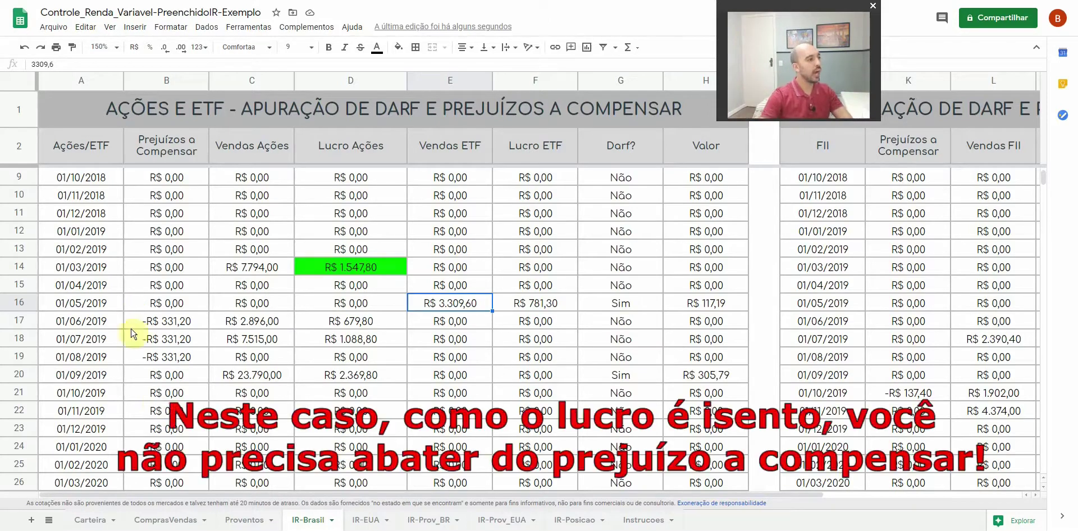
Compare June 2019's 679,80 stock profit with its carried loss on IR-Brasil, then open ComprasVendas
left_click(387, 324)
left_click(185, 322)
left_click(317, 325)
left_click(186, 321, "ctrl")
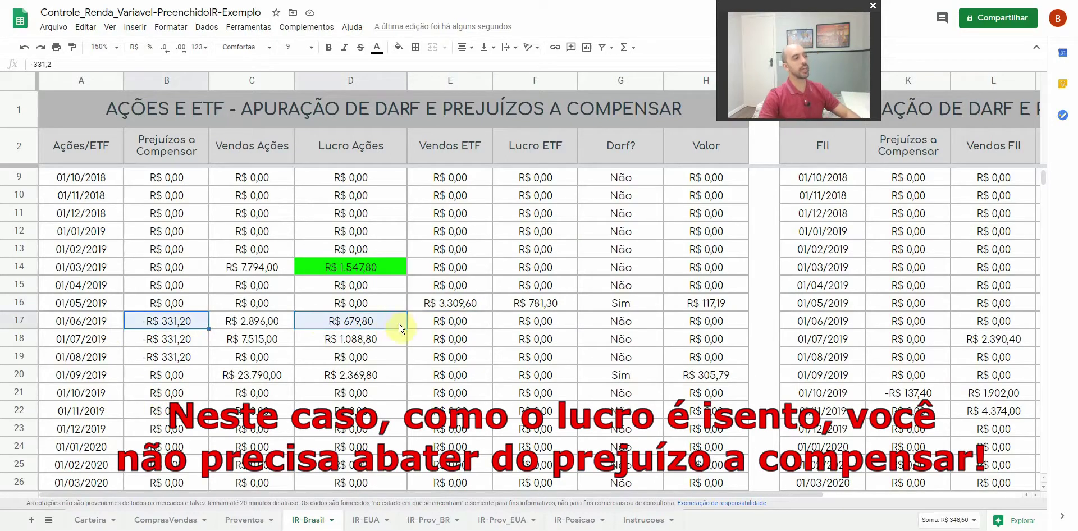
left_click(366, 303)
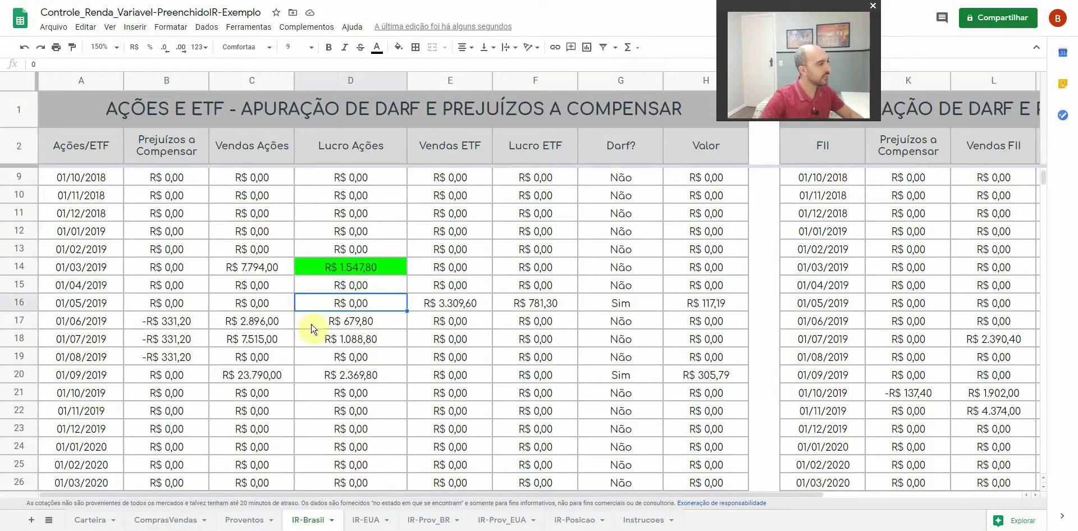
left_click_drag(88, 327, 348, 323)
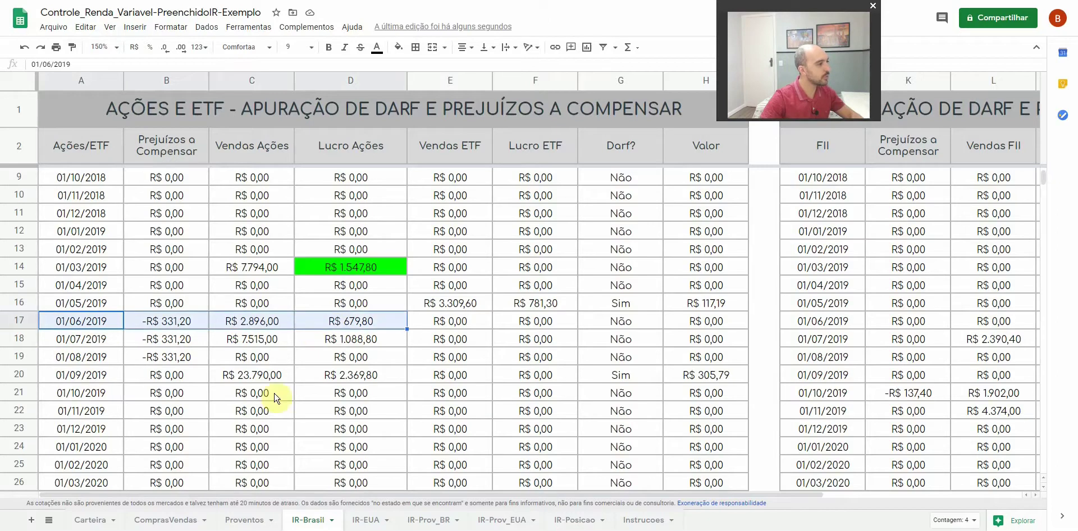
left_click(178, 522)
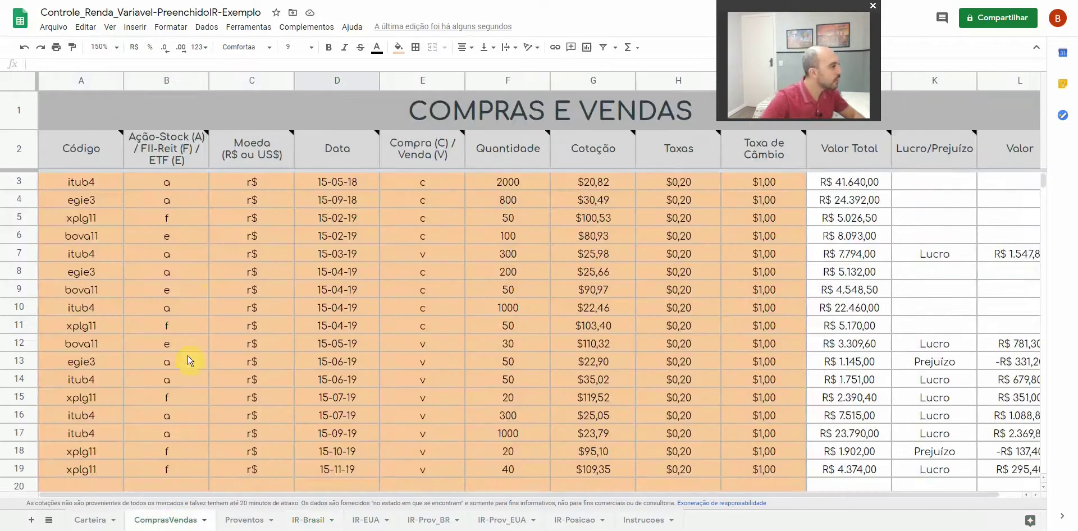
Zoom ComprasVendas to 125%, select the egie3 and itub4 sales of 15-06-19, then return to IR-Brasil D17
left_click(25, 359)
left_click_drag(26, 368, 25, 378)
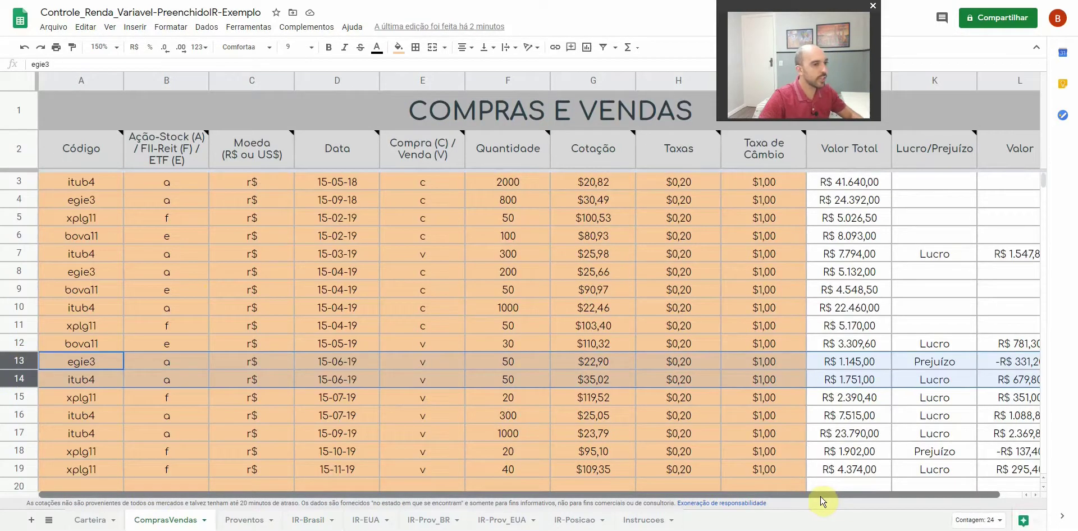
left_click(117, 47)
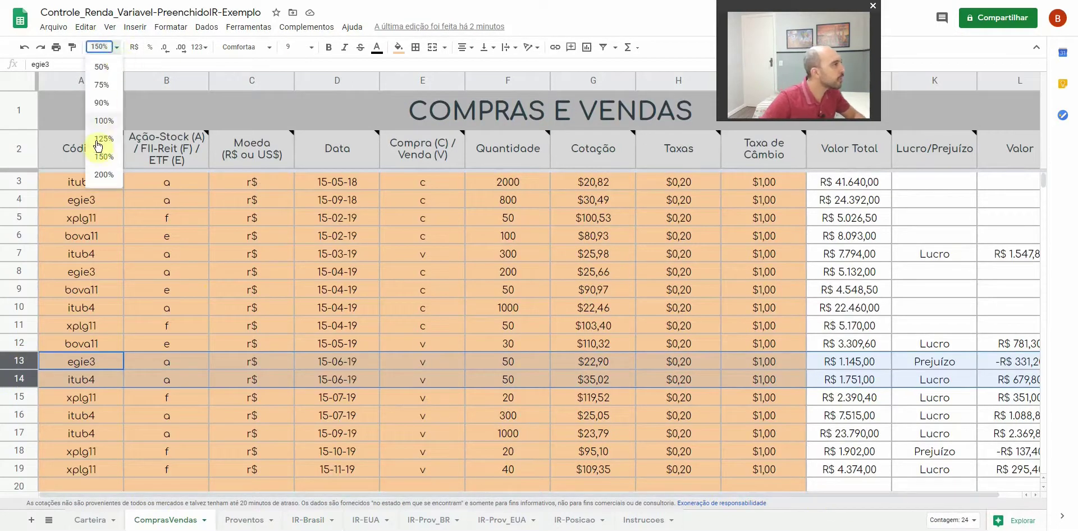
left_click(101, 140)
left_click(845, 296)
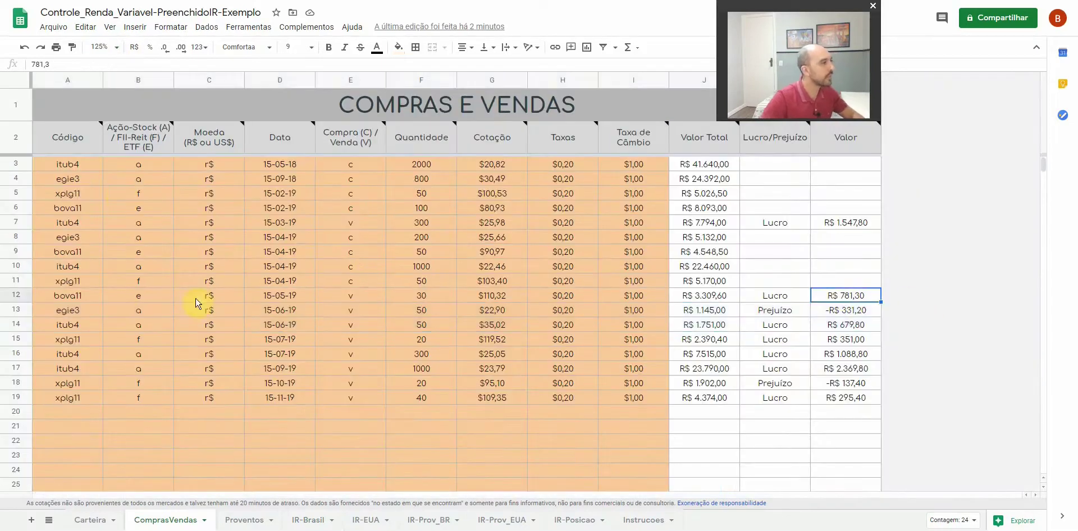
left_click(24, 311)
left_click_drag(24, 314, 24, 325)
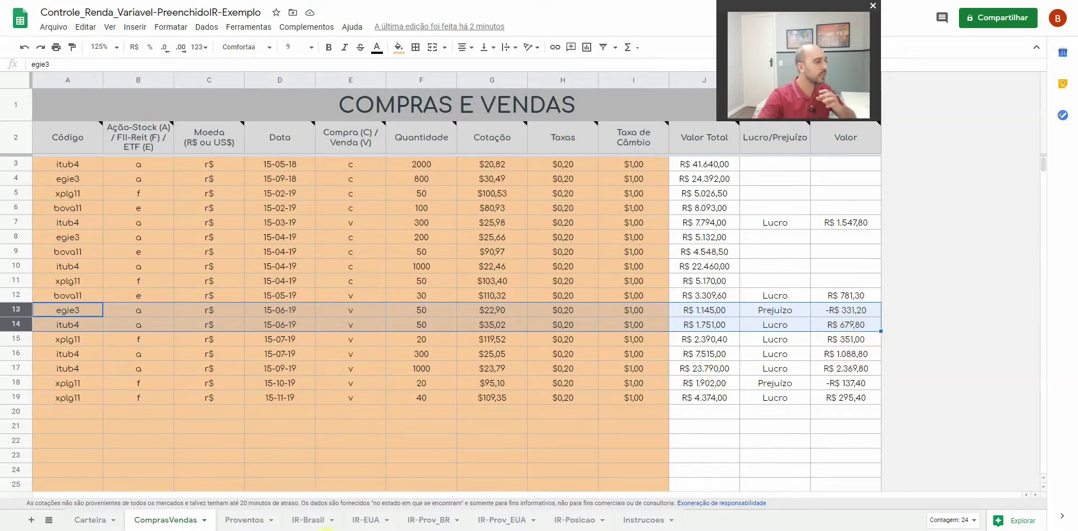
left_click(310, 520)
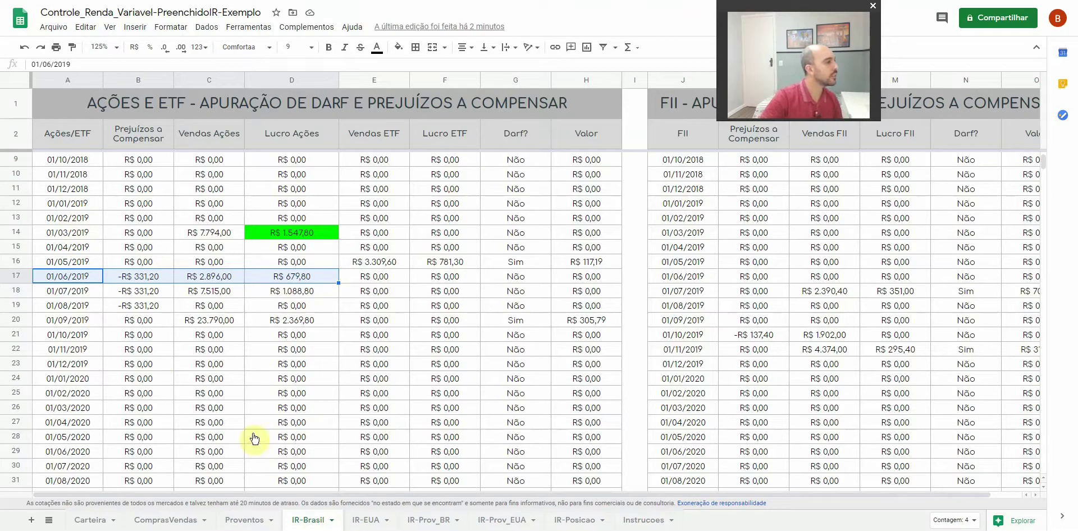
left_click(296, 278)
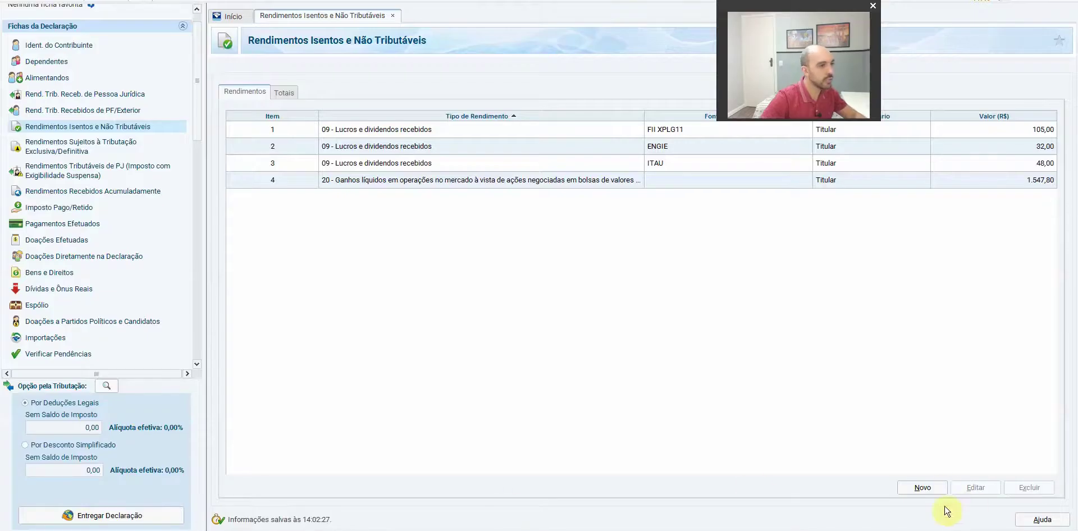
Add a type 20 exempt-income entry for stock sale gains worth 679,80
left_click(923, 487)
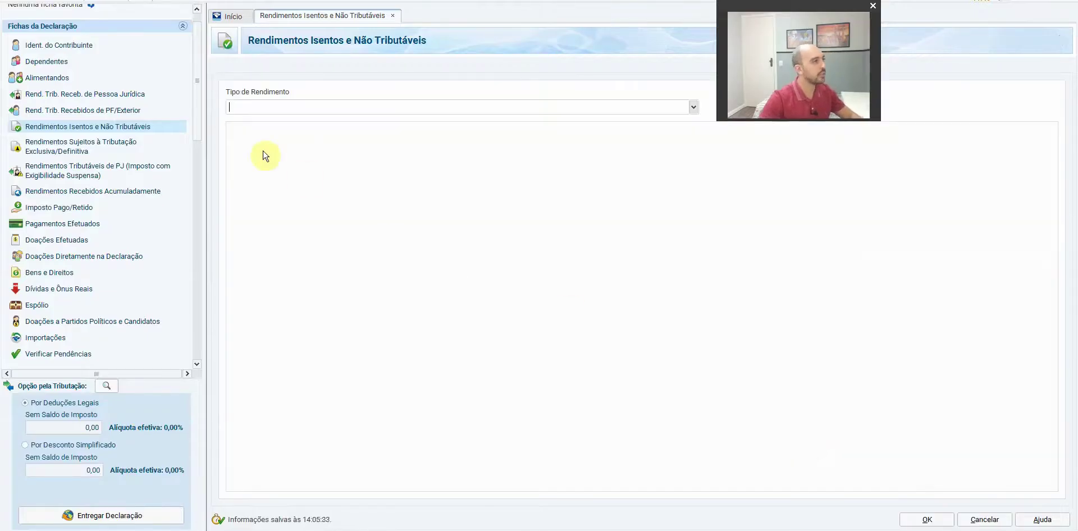
type("ganho")
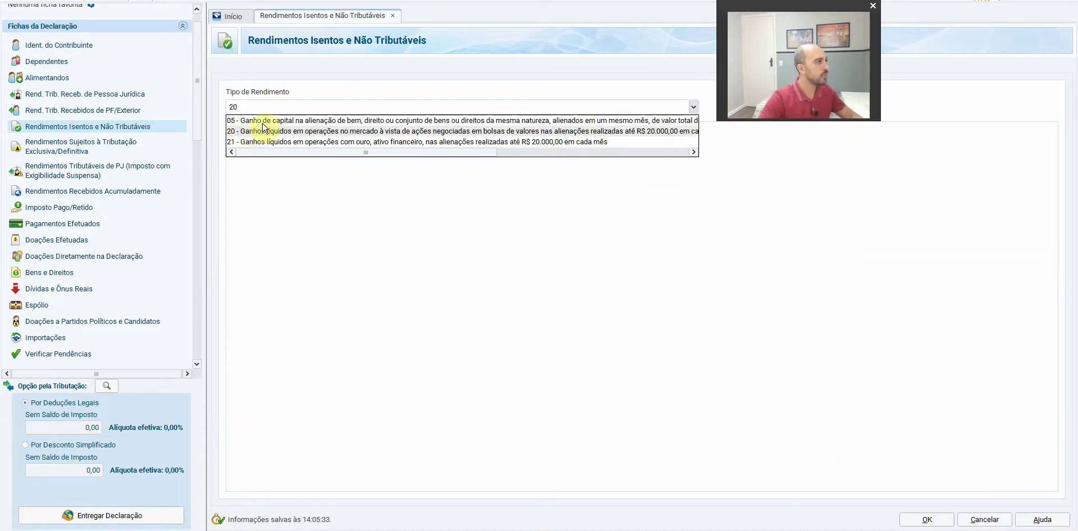
left_click(281, 128)
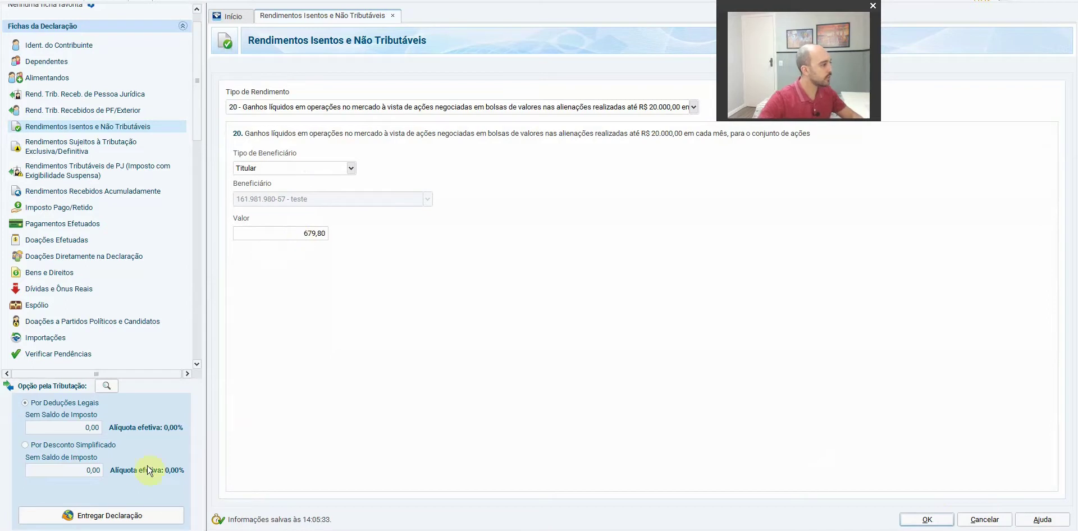
key("alt+Tab")
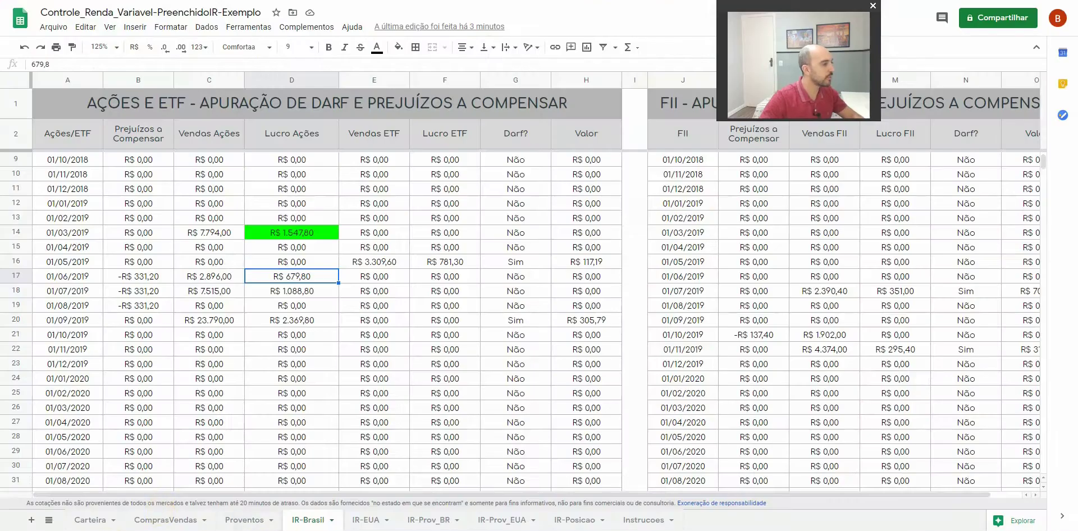
key("alt+Tab")
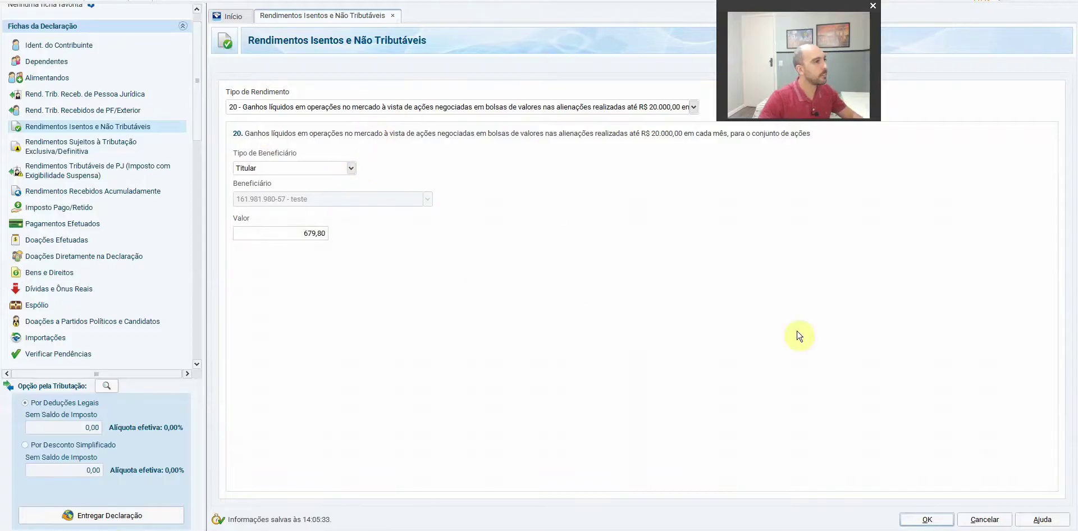
left_click(927, 519)
key("alt+Tab")
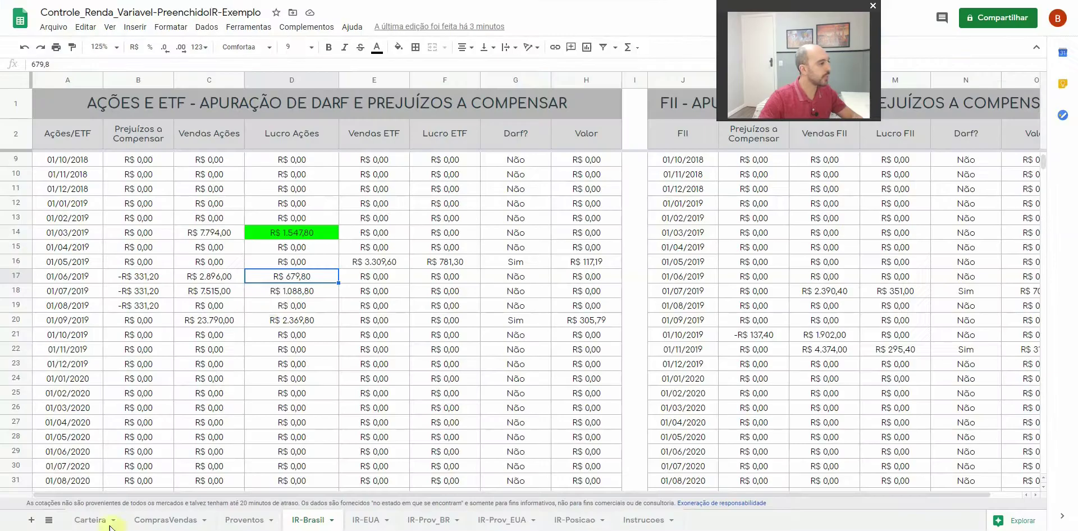
Fill June's profit cell D17 bright green and review July 2019's sales, 1.088,80 profit and loss
left_click(398, 46)
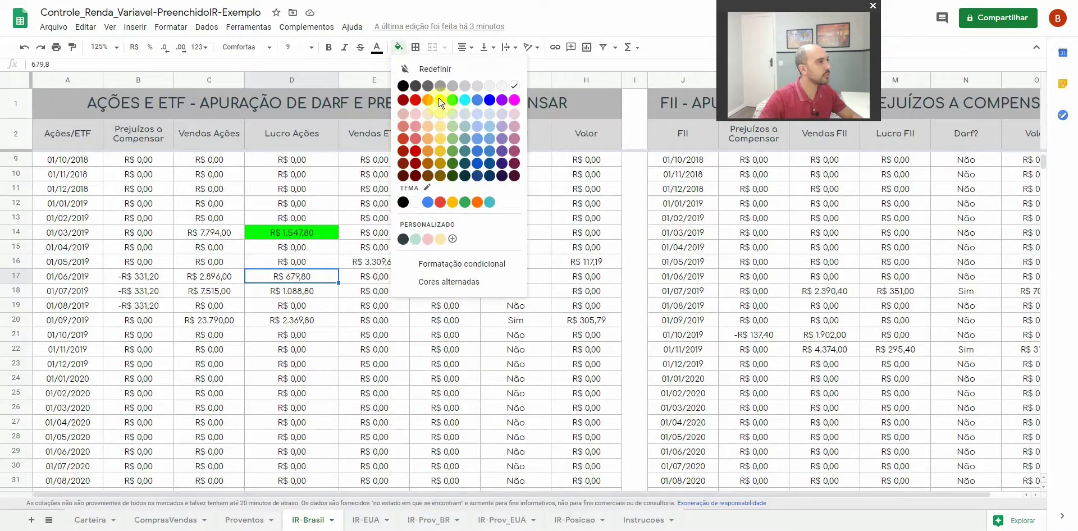
left_click(452, 100)
left_click(205, 292)
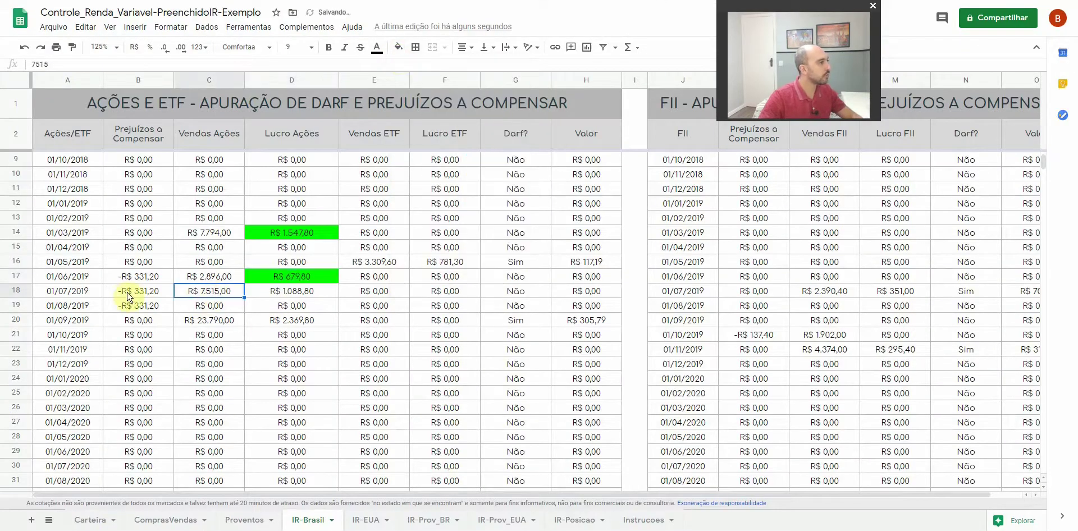
left_click(291, 297)
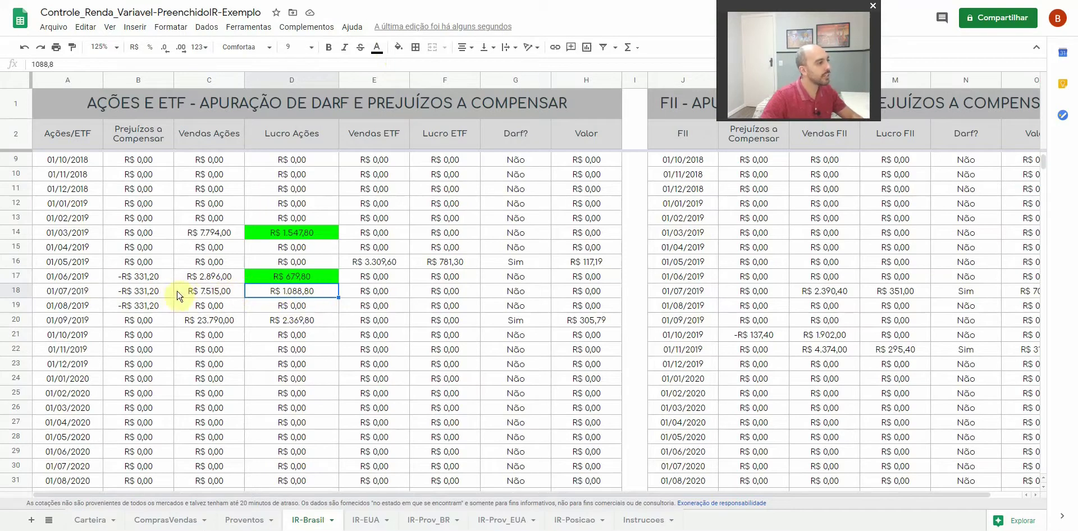
left_click(133, 291)
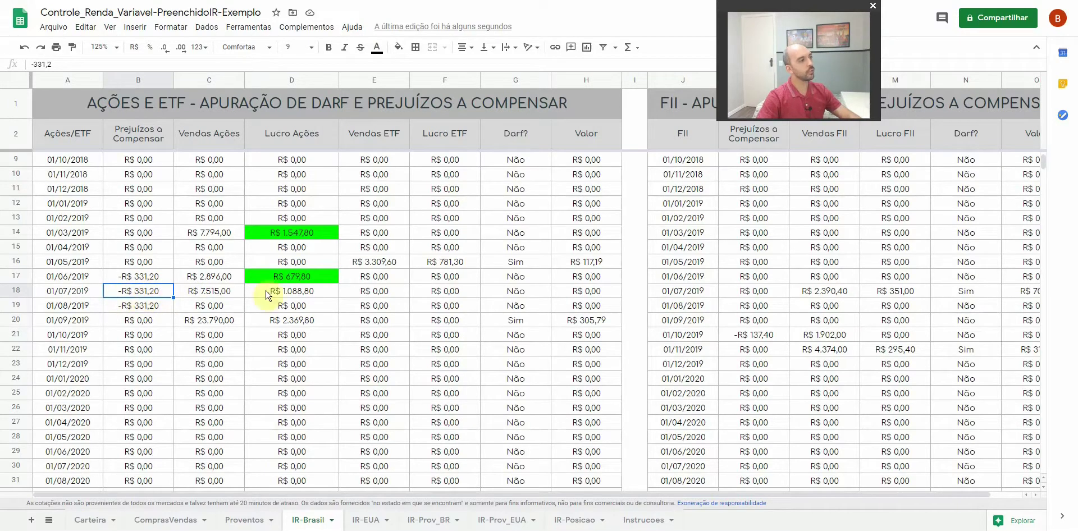
left_click_drag(191, 292, 288, 293)
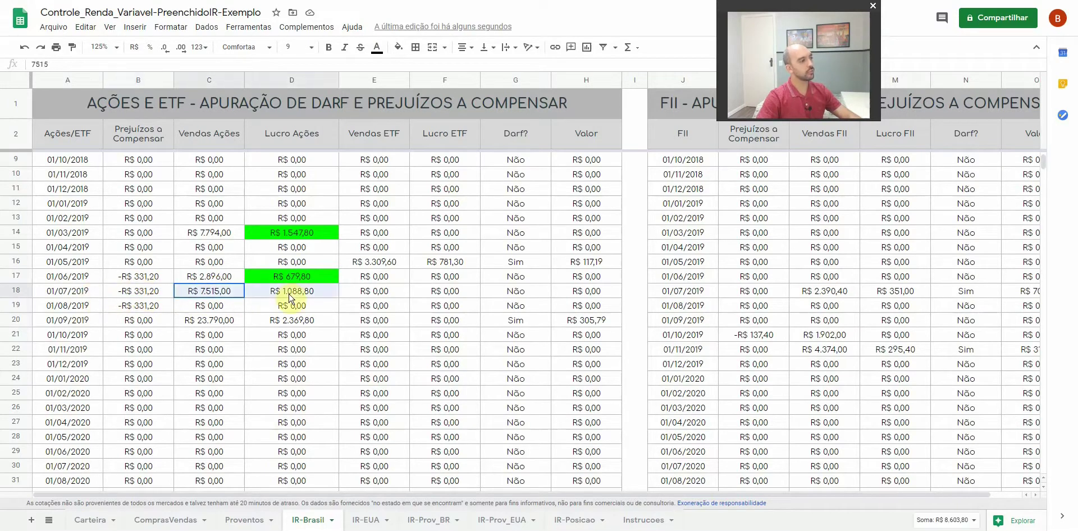
Check the xplg11 and itub4 sales of 15-07-19 in ComprasVendas, then return to the declaration
left_click(159, 521)
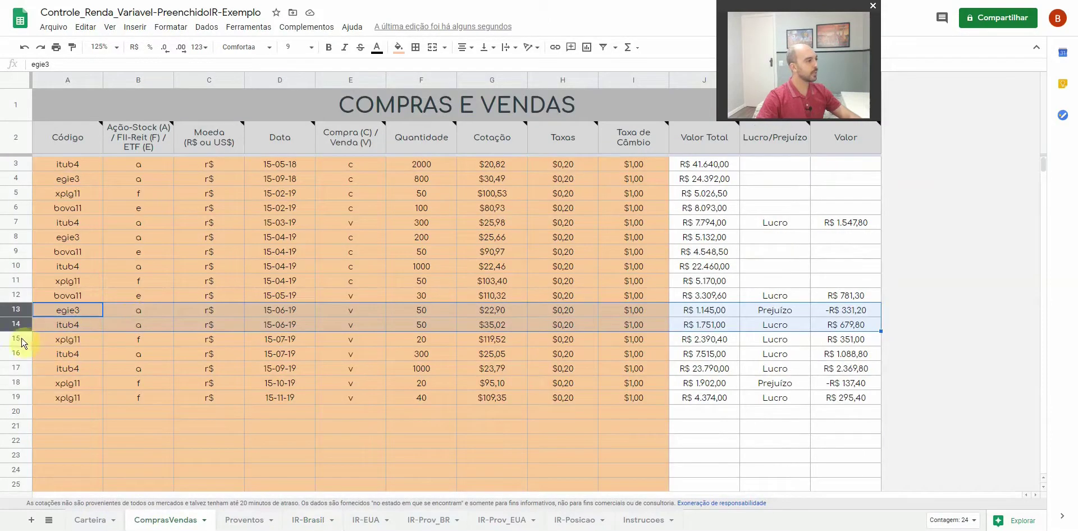
left_click(22, 340)
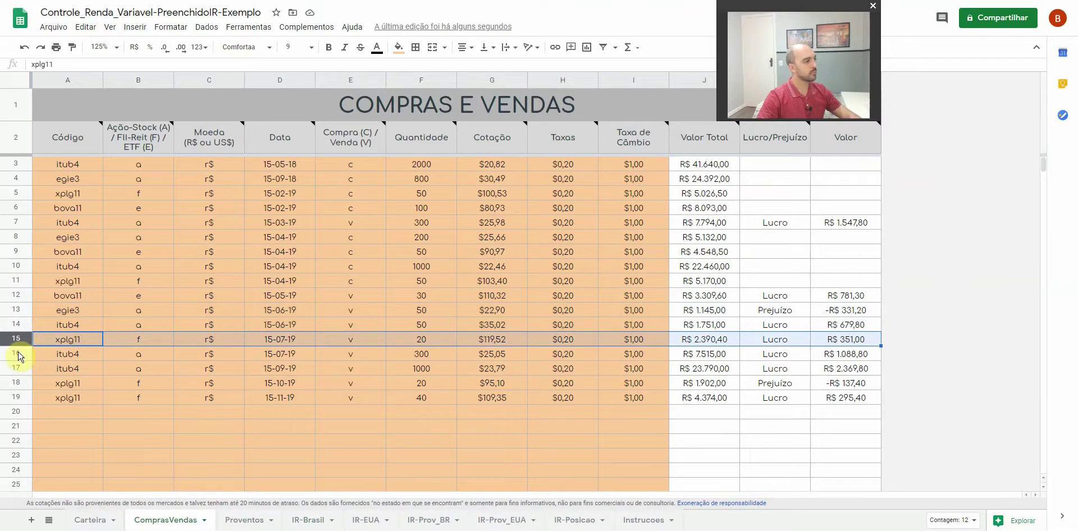
left_click(18, 352)
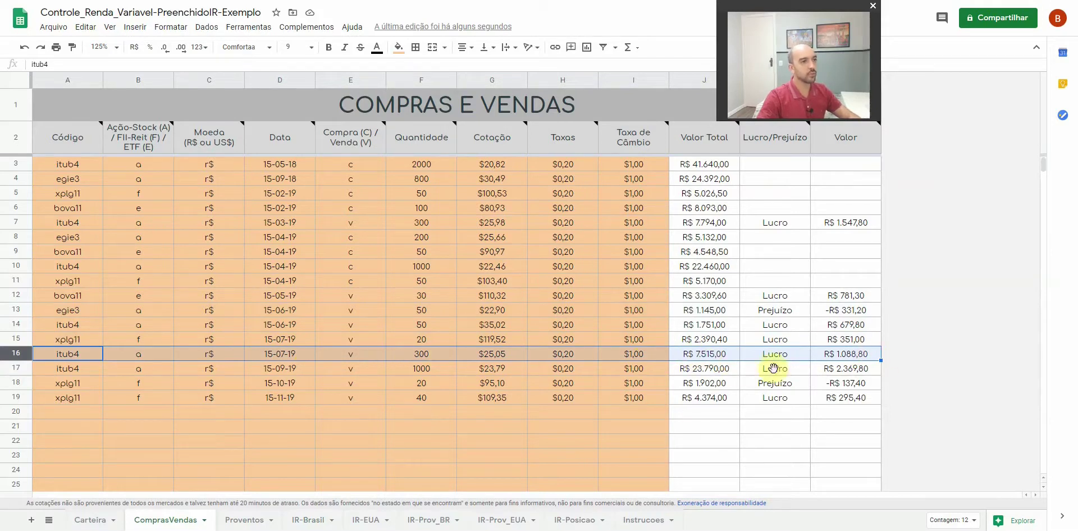
left_click(309, 520)
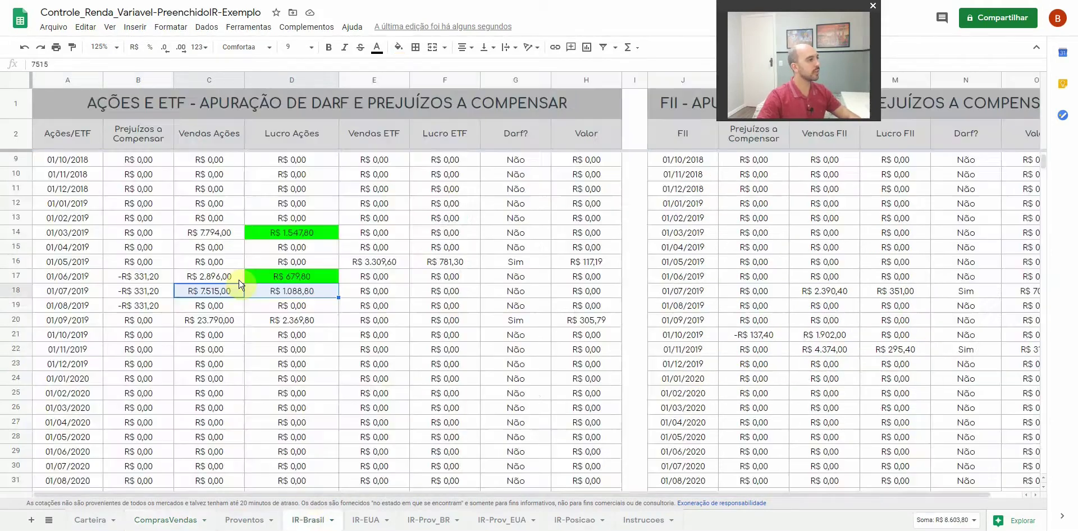
key("alt+Tab")
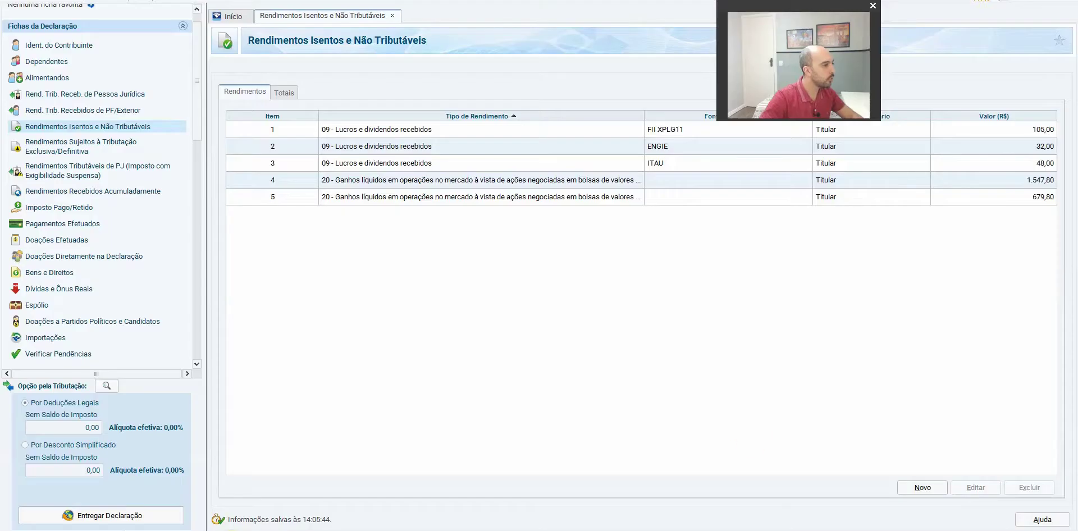
Add a sixth exempt-income entry of type 20 stock gains worth 1.088,80
left_click(921, 488)
type("20")
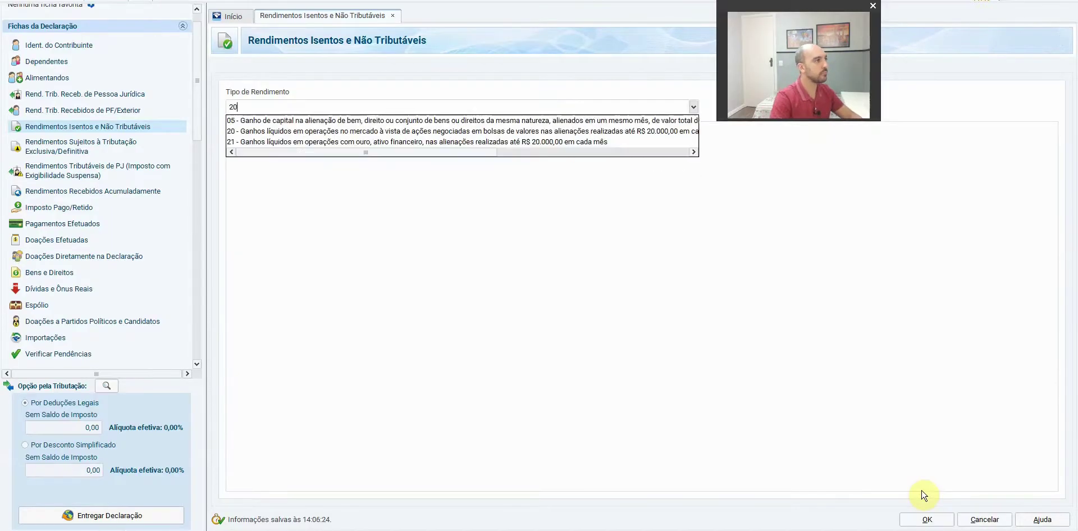
left_click(254, 137)
left_click(284, 233)
type("108")
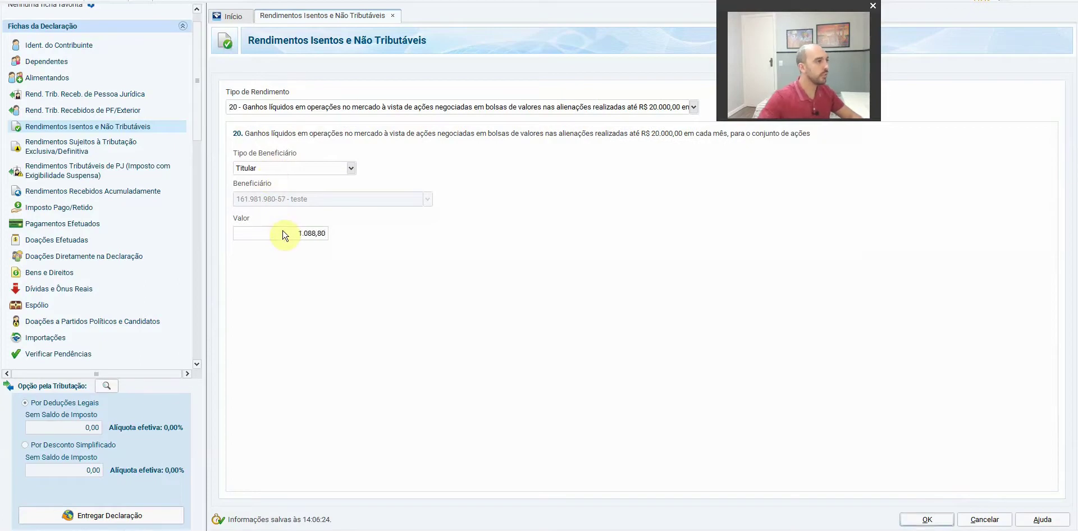
left_click(927, 519)
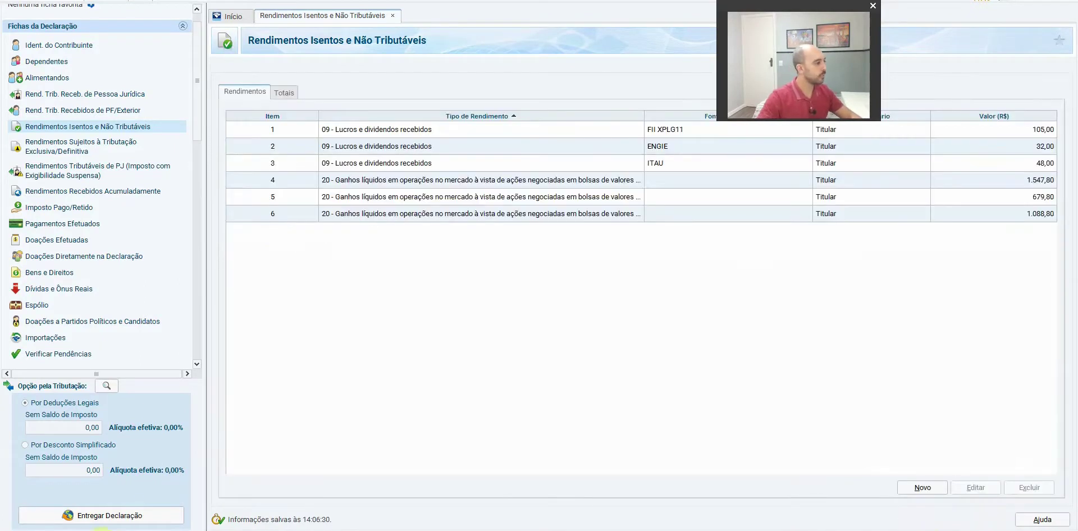
key("alt+Tab")
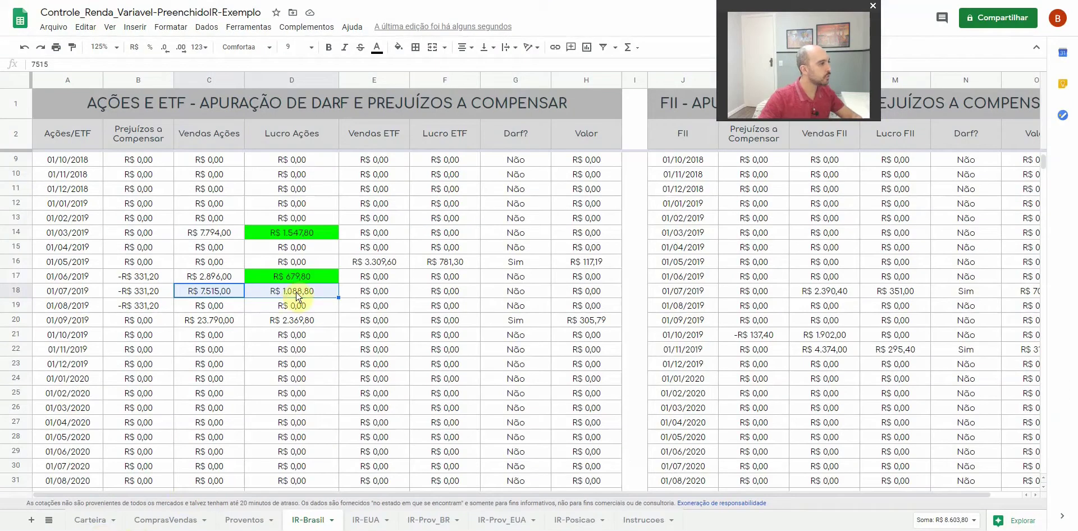
Fill July's R$ 1.088,80 profit in D18 bright green, then select September's profit cell D20
left_click(298, 296)
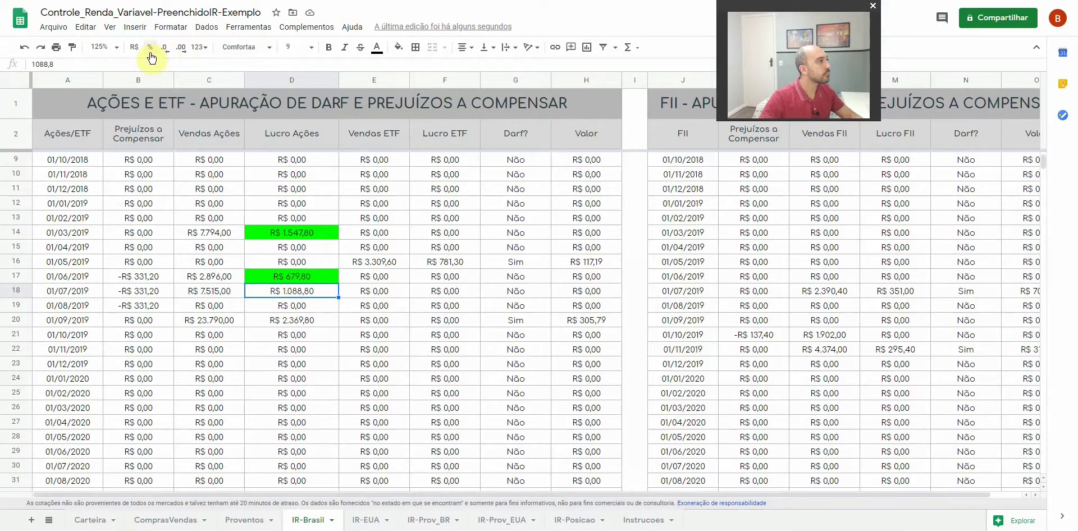
left_click(398, 47)
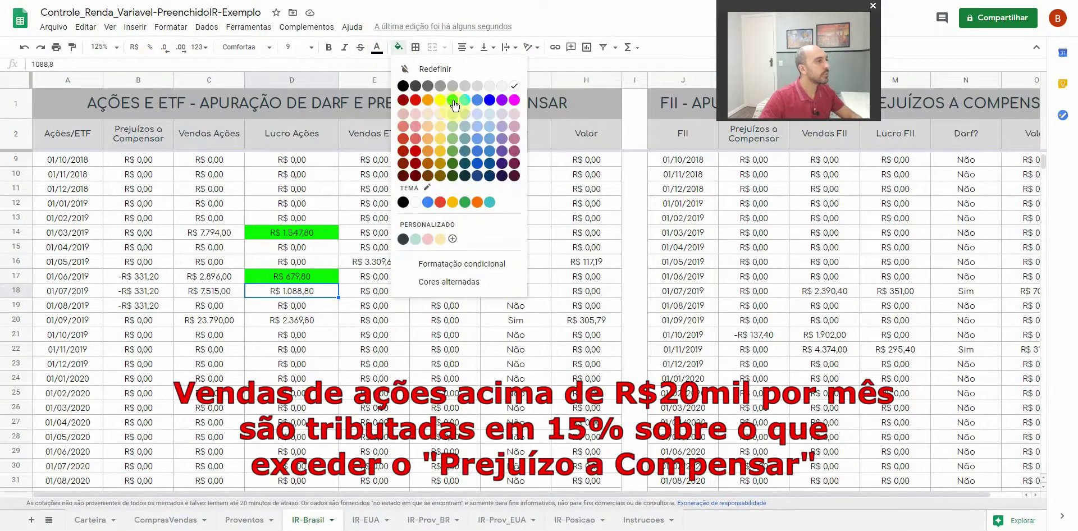
left_click(452, 101)
left_click(285, 323)
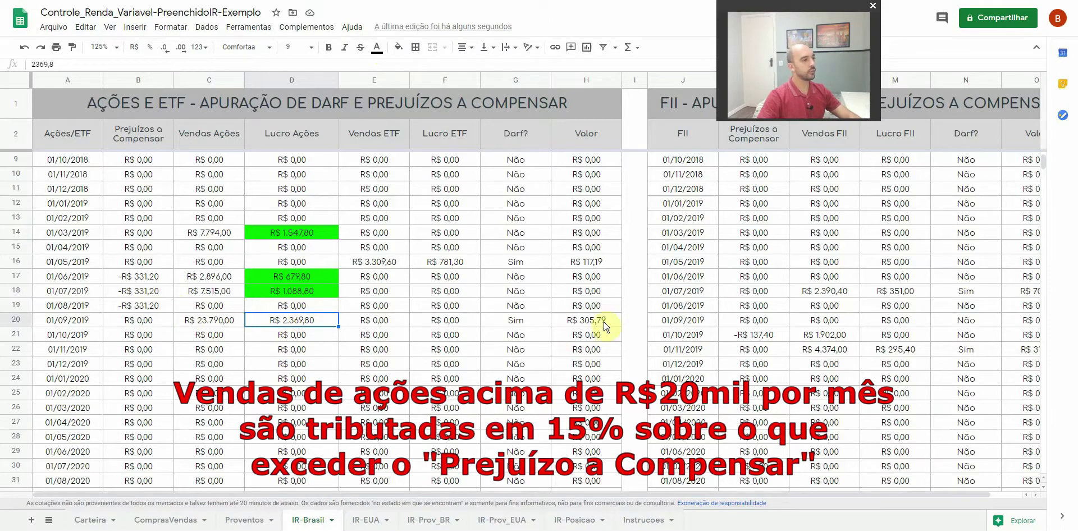
Compute September's tax in Calculator: 2369,80 minus 331,20, times 15%, giving 305,79
key("XF86Calculator")
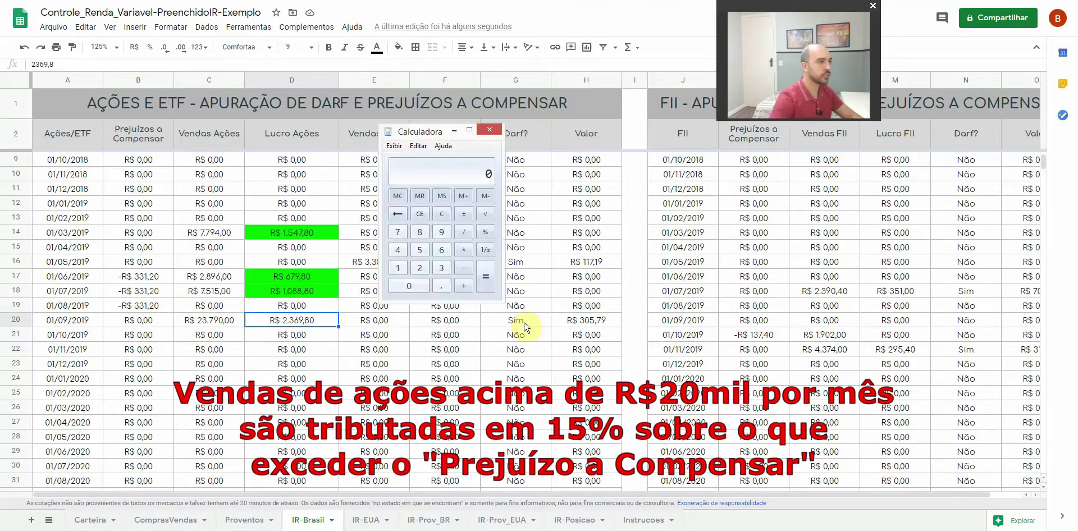
left_click_drag(438, 132, 449, 236)
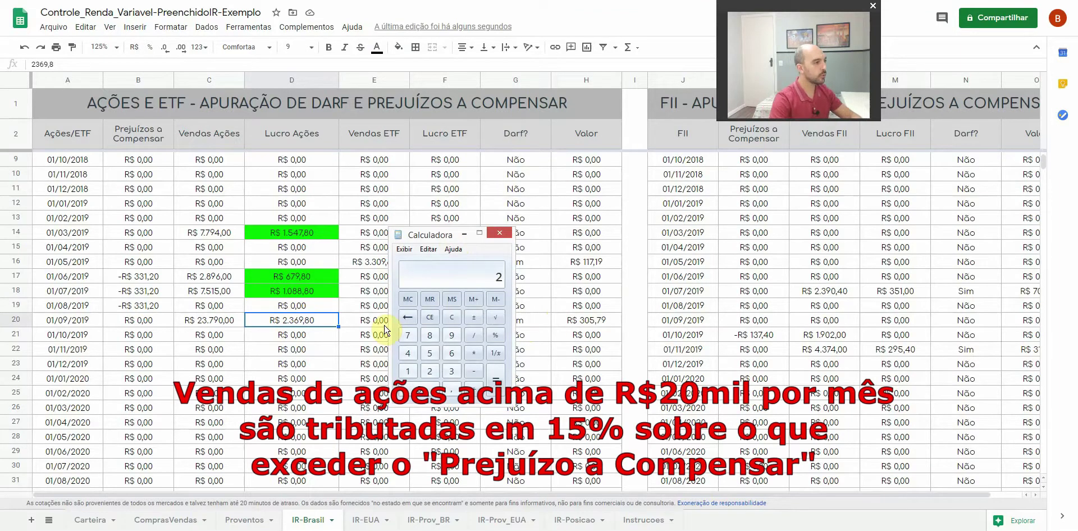
type("2369,80")
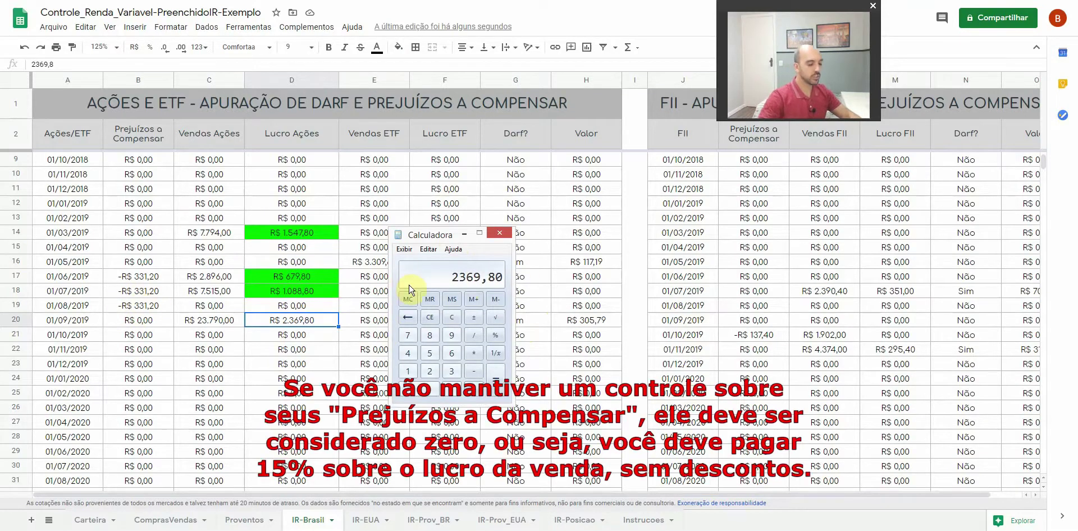
key("minus")
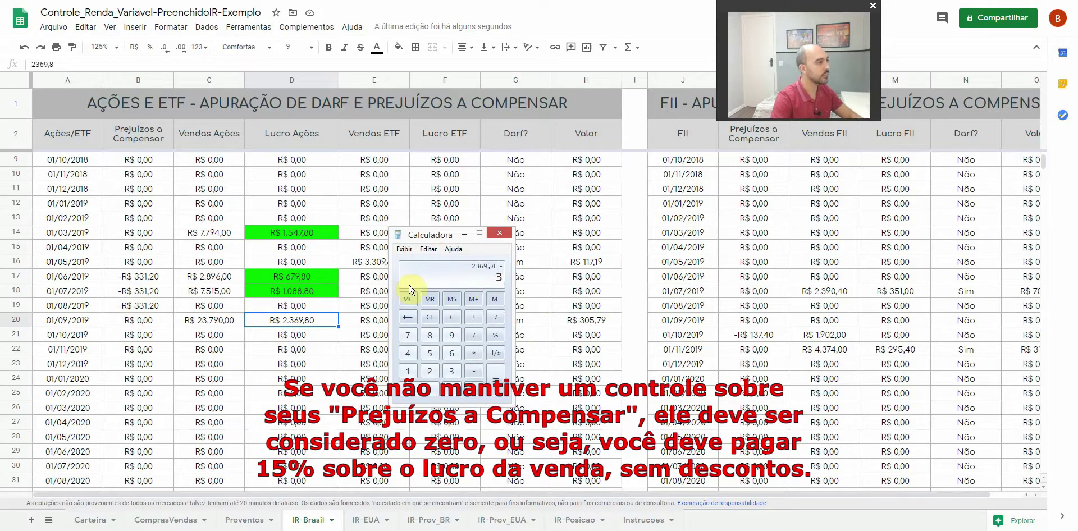
key("Return")
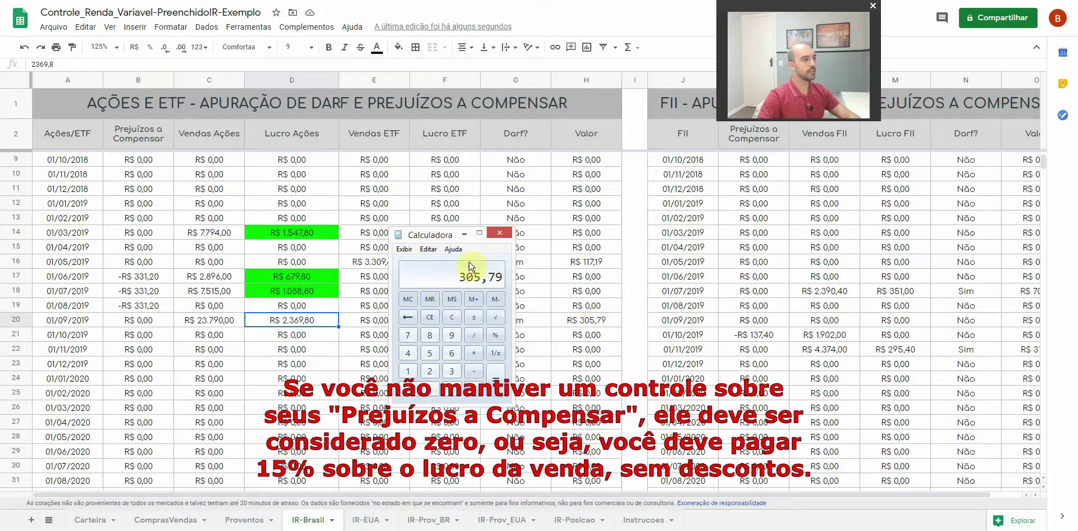
left_click(499, 233)
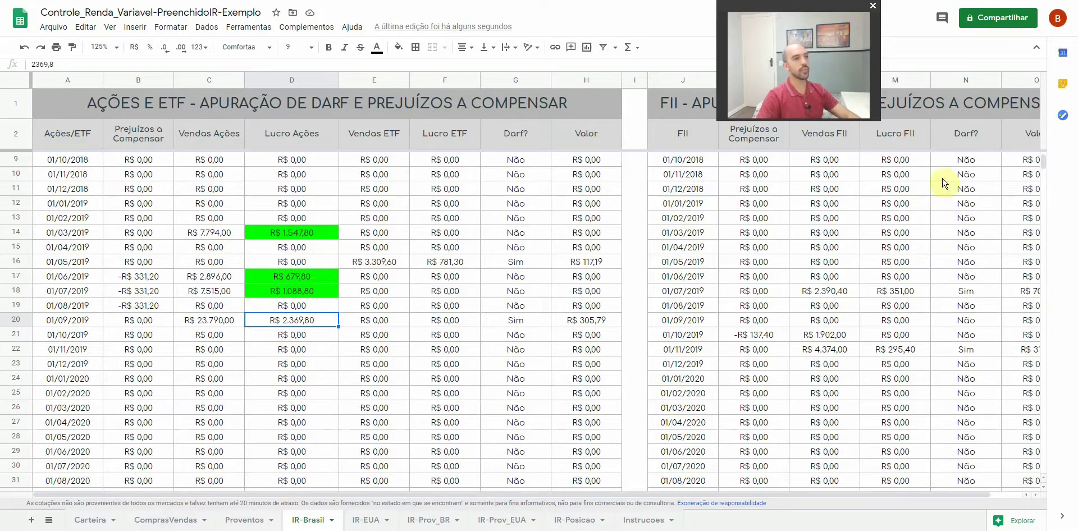
left_click_drag(888, 496, 919, 502)
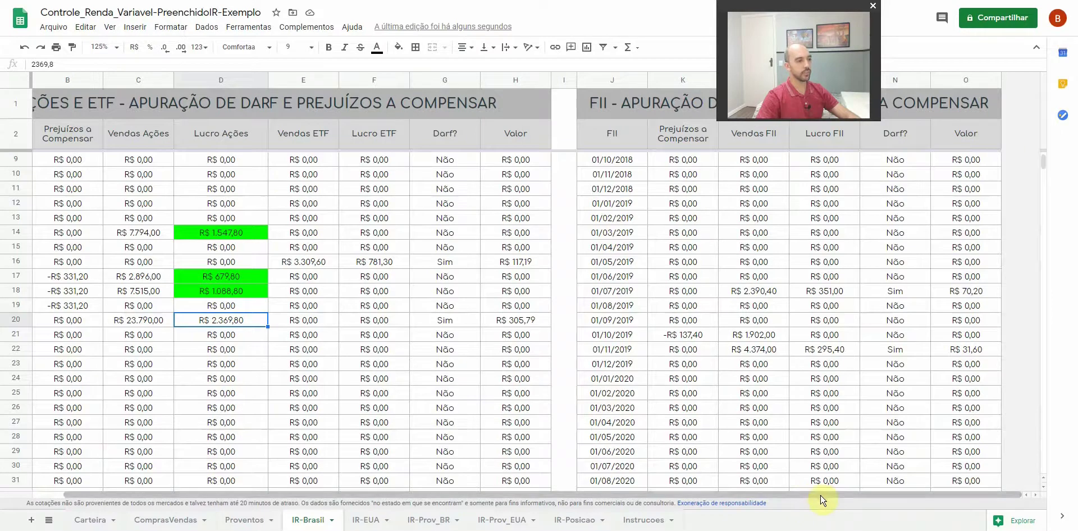
left_click_drag(820, 497, 664, 510)
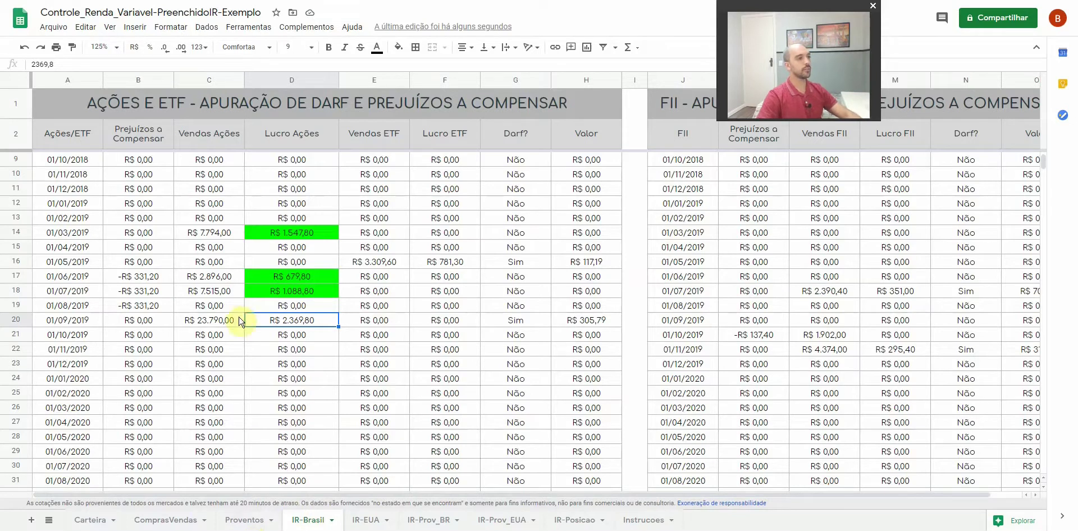
key("alt+Tab")
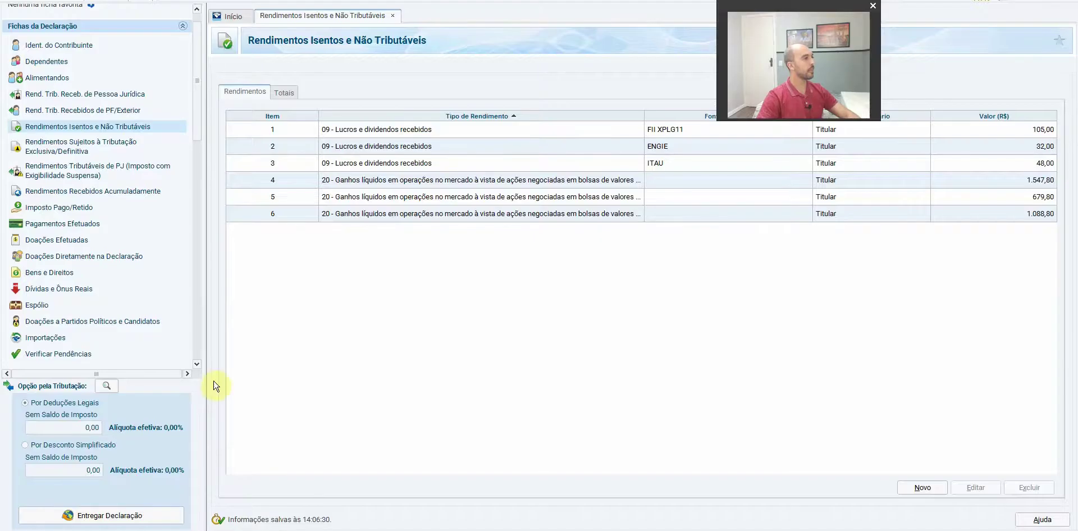
Open the Renda Variável Operações Comuns / Day-Trade form from the Fichas da Declaração sidebar
left_click_drag(801, 6, 805, 287)
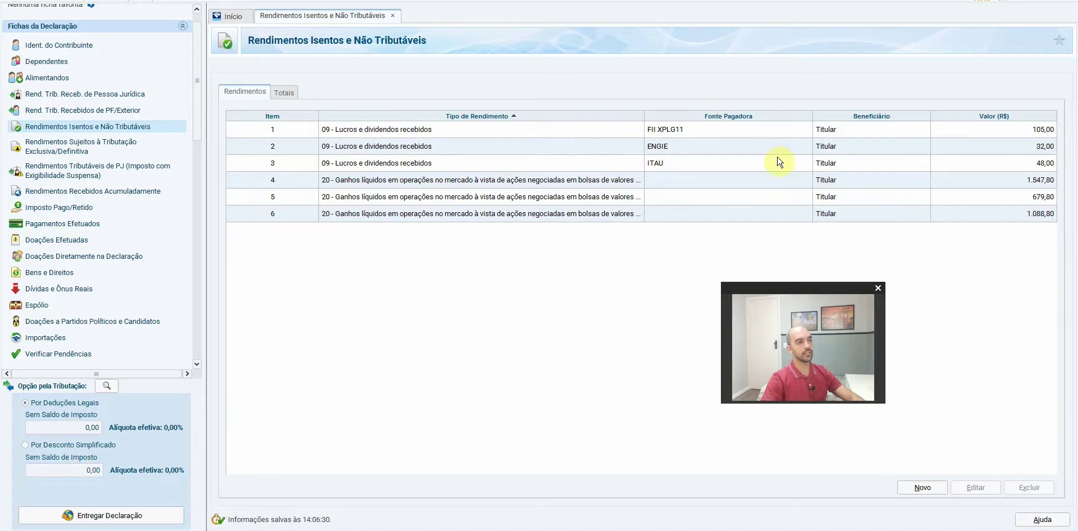
left_click_drag(196, 65, 202, 133)
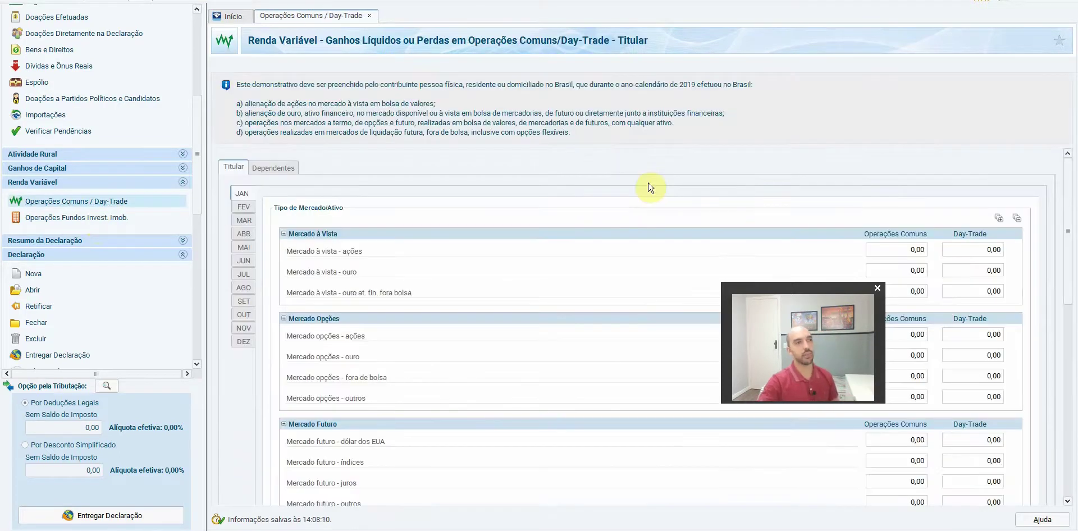
left_click_drag(808, 288, 908, 27)
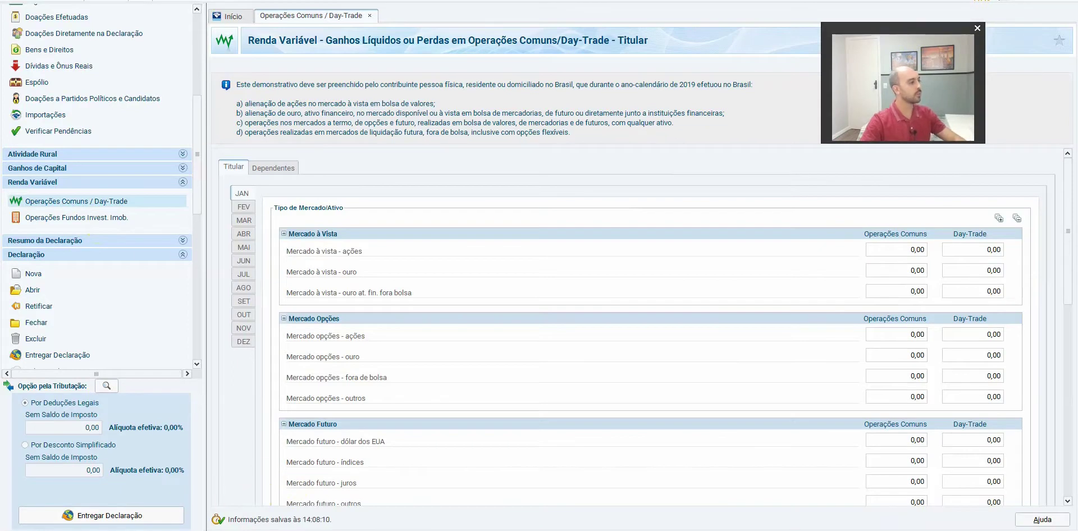
key("alt+Tab")
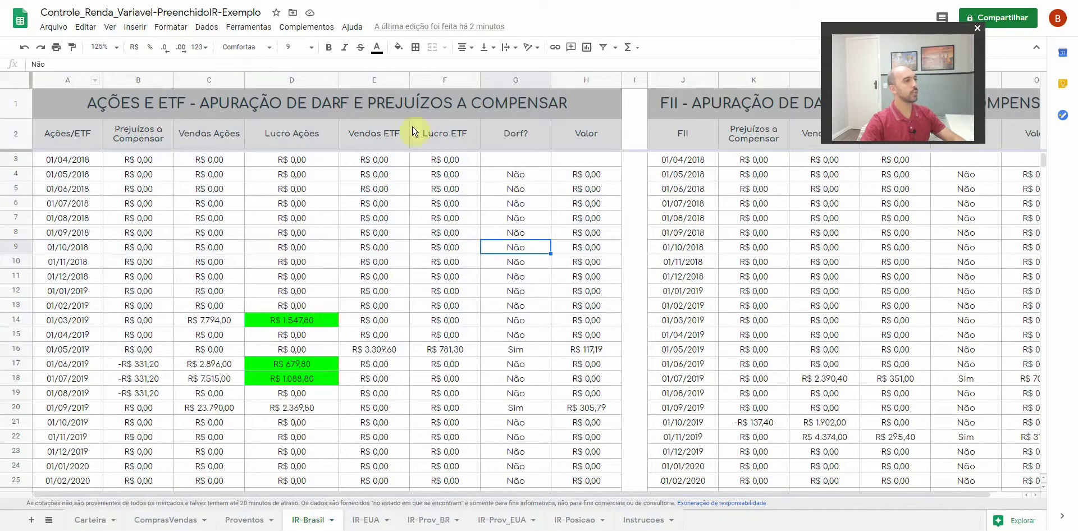
left_click_drag(690, 106, 781, 407)
left_click(448, 295)
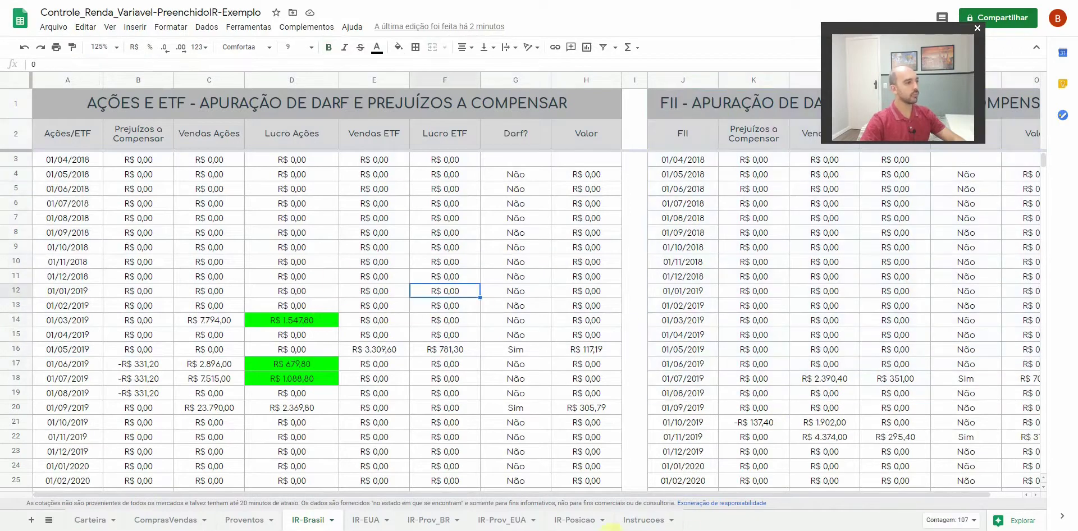
left_click(121, 53)
left_click(106, 139)
scroll(415, 290, "down", 1)
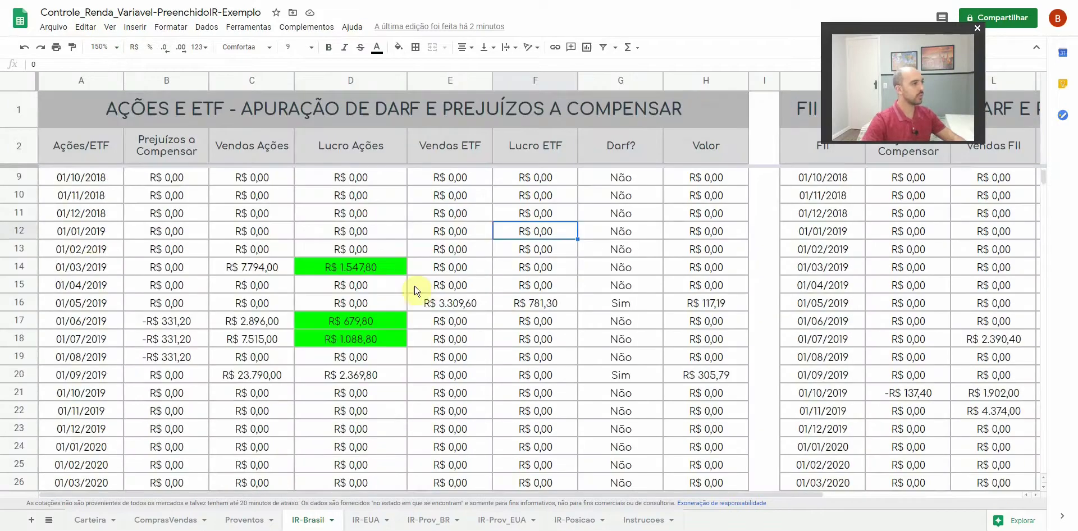
left_click_drag(90, 235, 664, 430)
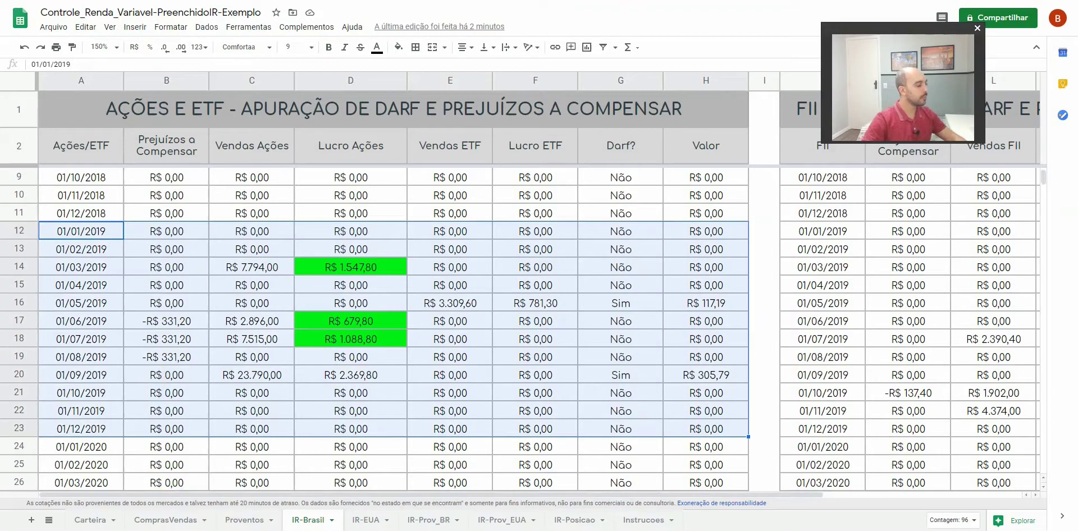
key("alt+Tab")
left_click_drag(1074, 230, 1049, 218)
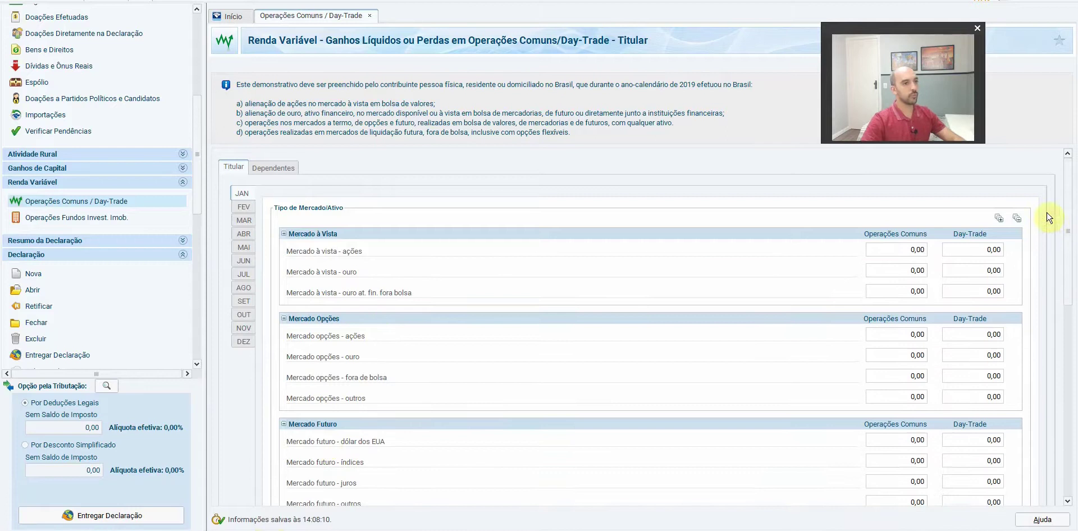
Collapse all market sections, then expand only Mercado à Vista and Resultados
left_click(1017, 218)
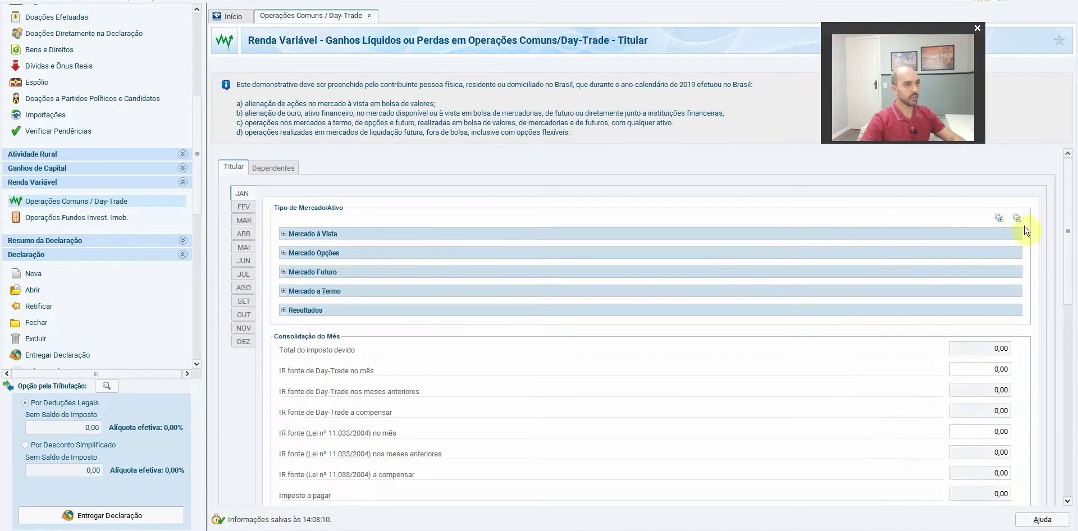
left_click(285, 234)
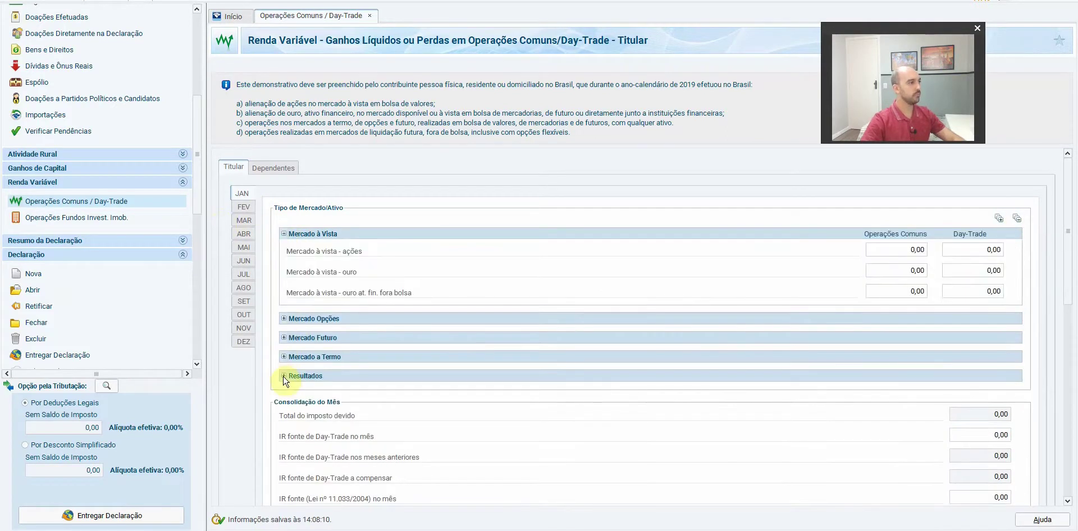
left_click(285, 376)
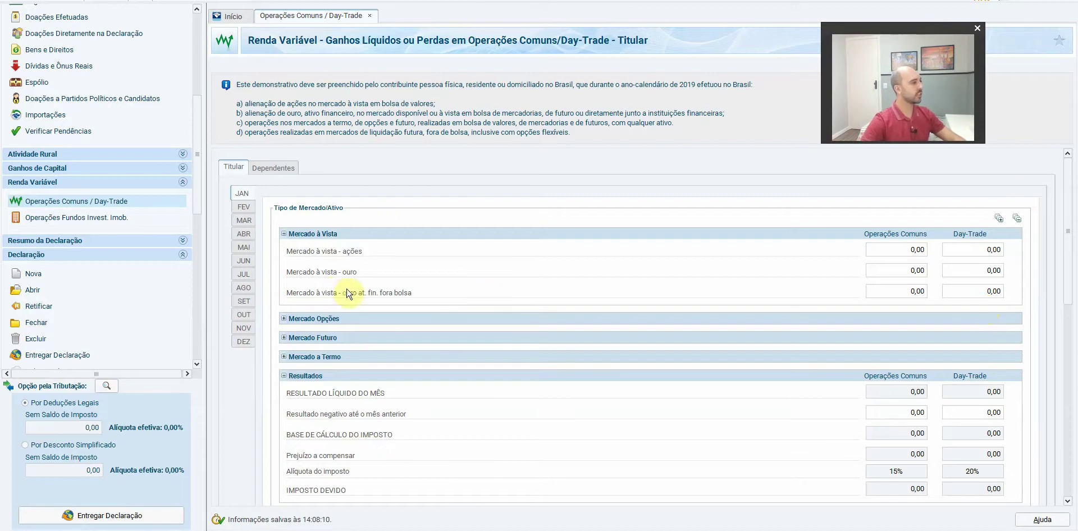
key("alt+Tab")
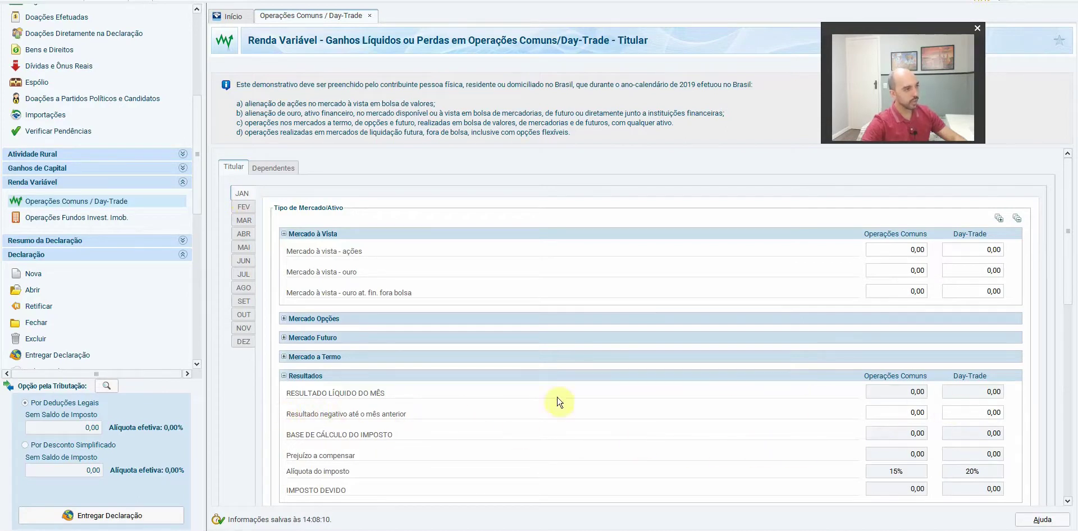
Enter a 1.000,00 prior-month loss for January in Operações Comuns, then show February
left_click(910, 415)
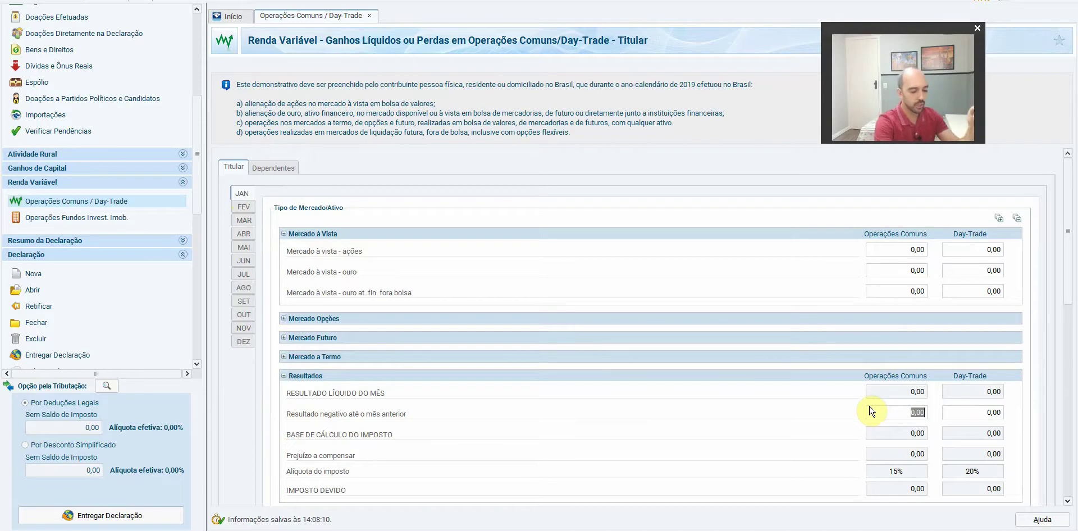
type("1000")
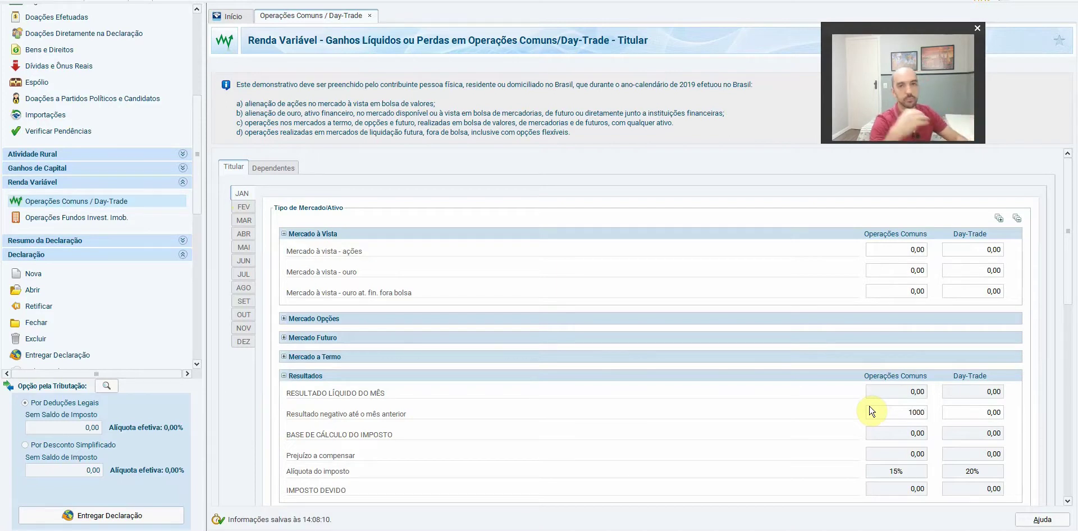
key("Tab")
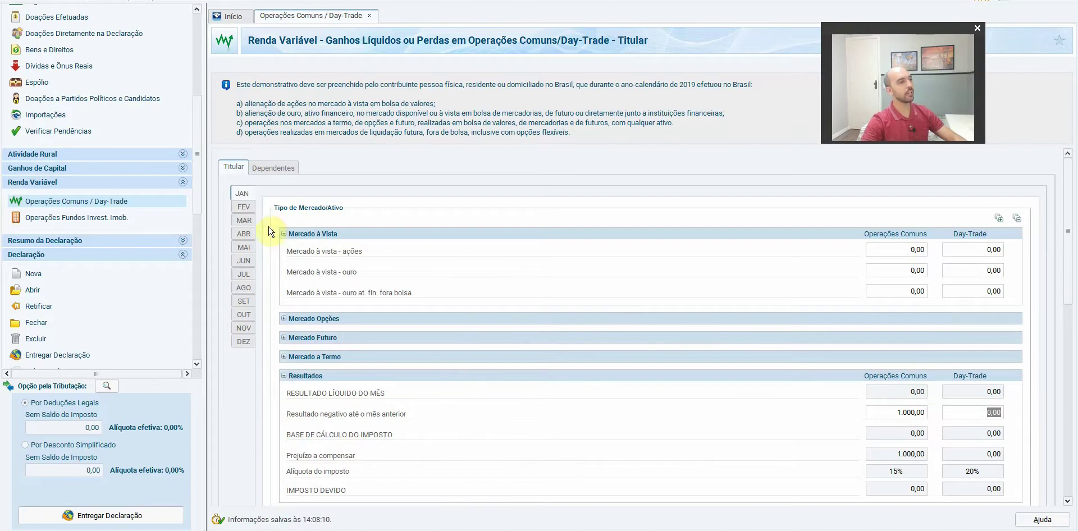
left_click(245, 209)
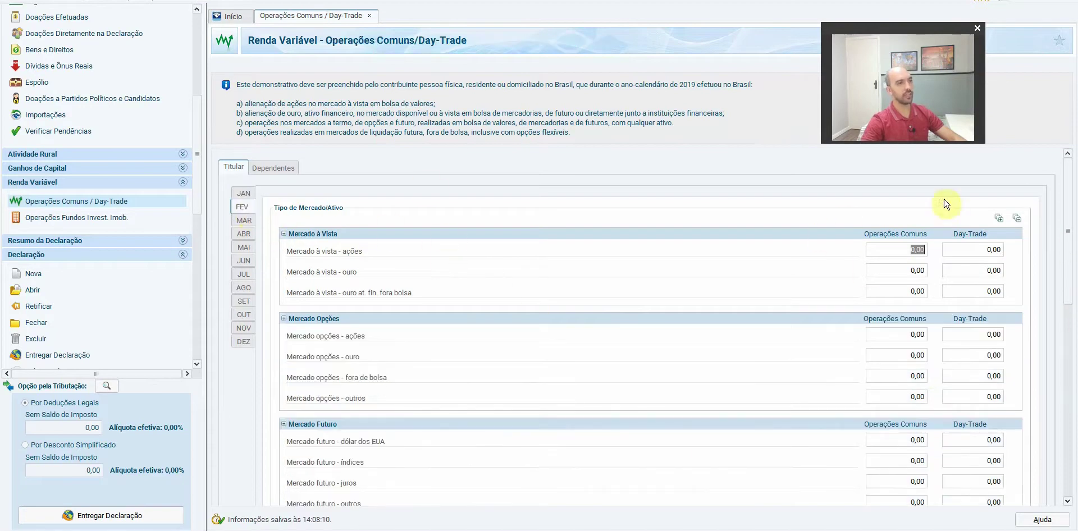
Expand the spot-market Resultados and reset February's 1.500,00 stock sales to 0
left_click(1017, 218)
left_click(284, 234)
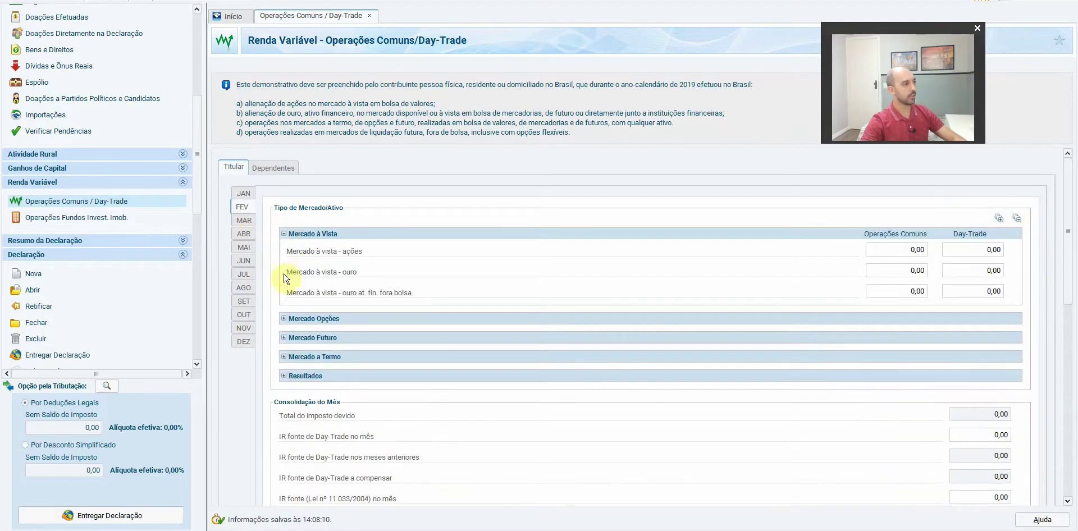
left_click(284, 376)
left_click(910, 415)
left_click(904, 417)
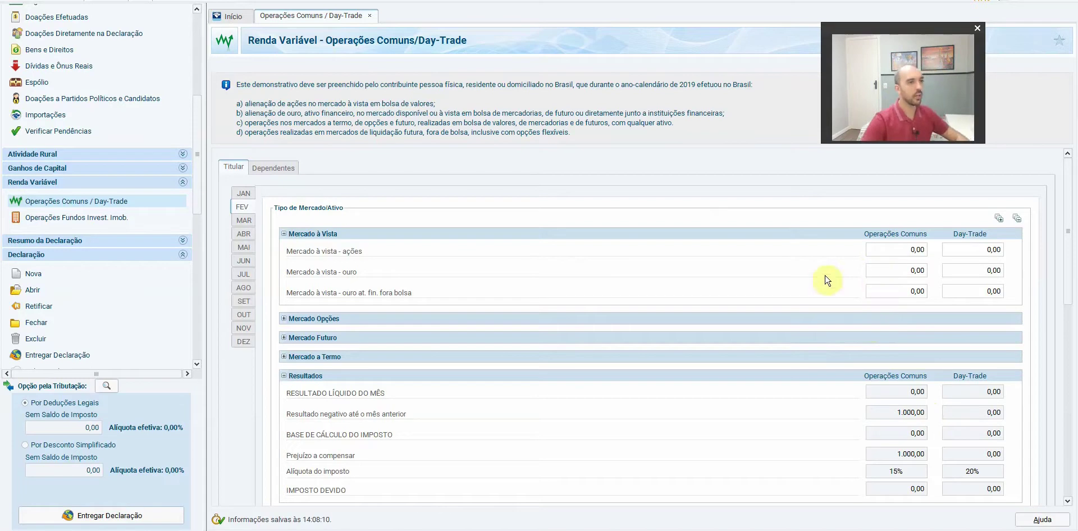
key("Tab")
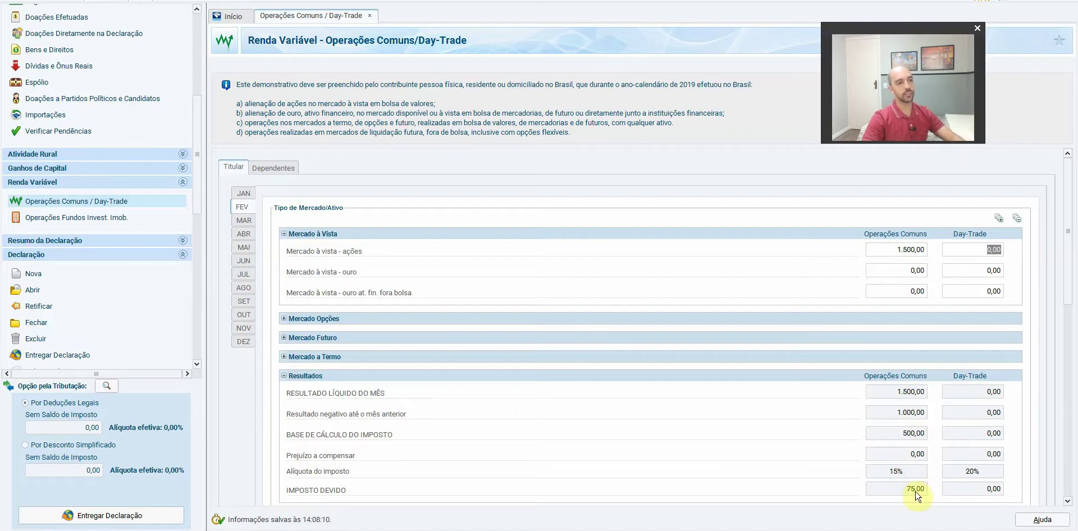
left_click(907, 250)
type("0")
Reset January's 1.000,00 prior-month loss to 0, check February and March, then return to IR-Brasil
left_click(243, 193)
left_click(895, 414)
type("0")
key("Tab")
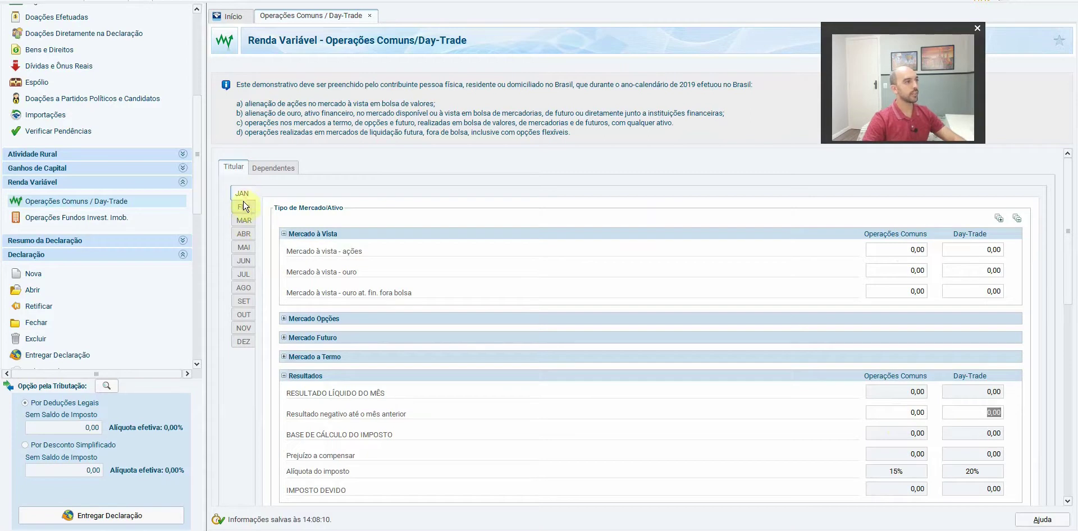
left_click(243, 207)
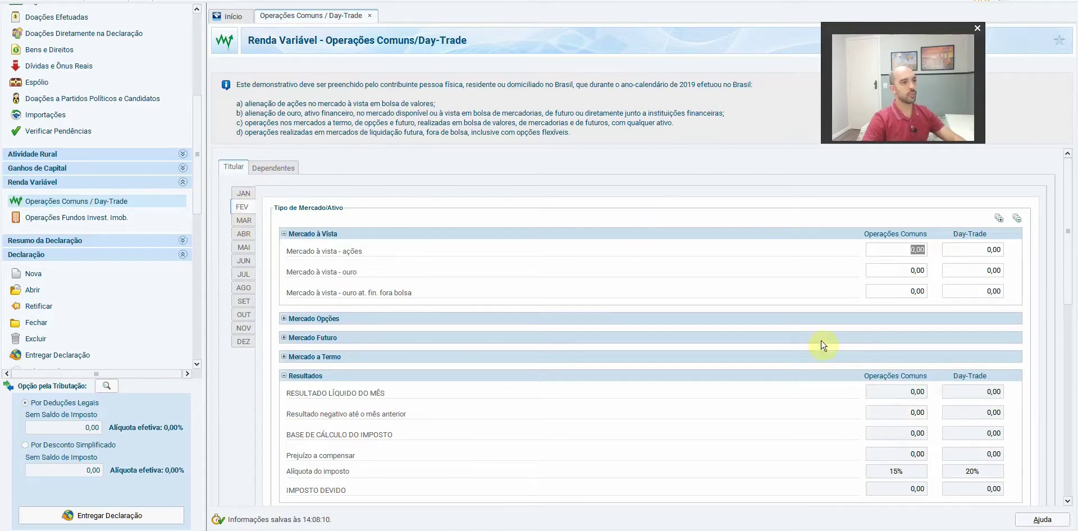
left_click(244, 221)
left_click(82, 530)
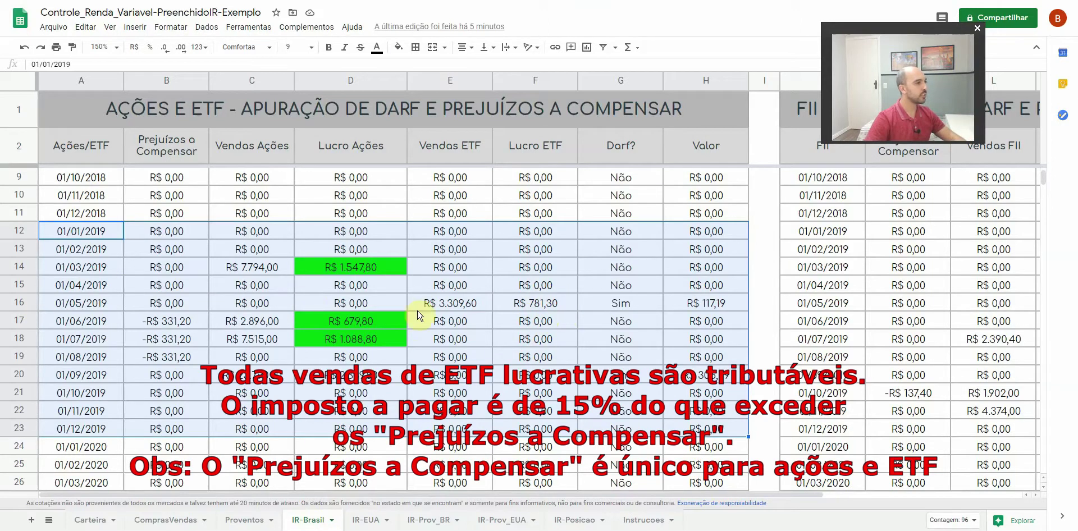
Enter 781,30 as May's spot-market stock result under Operações Comuns in IRPF
key("alt+Tab")
left_click(244, 248)
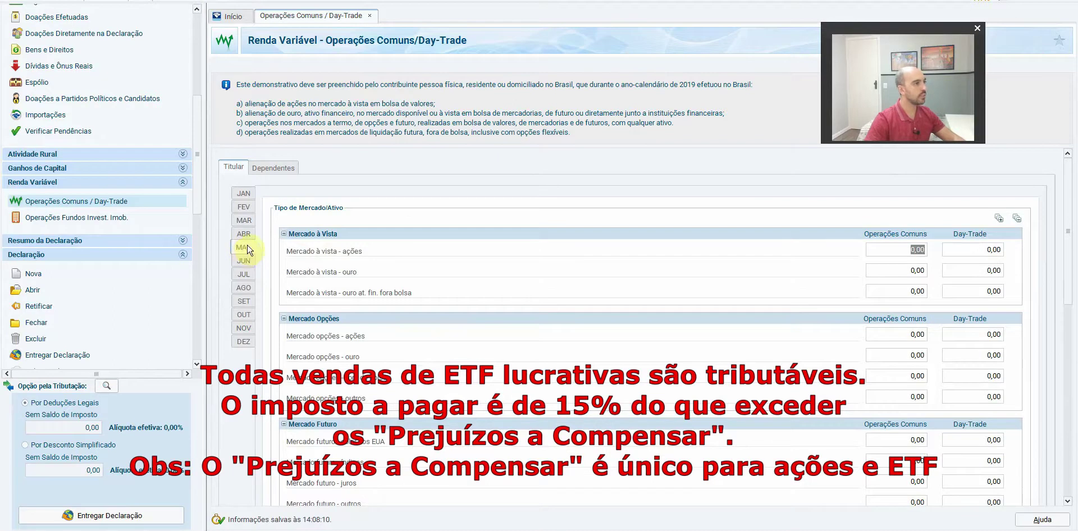
left_click(1020, 222)
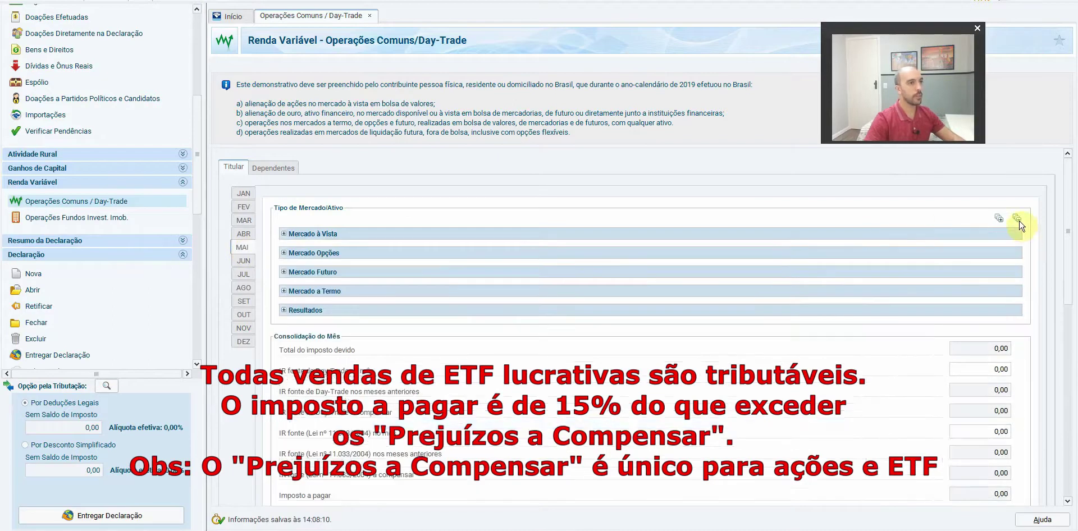
left_click(284, 234)
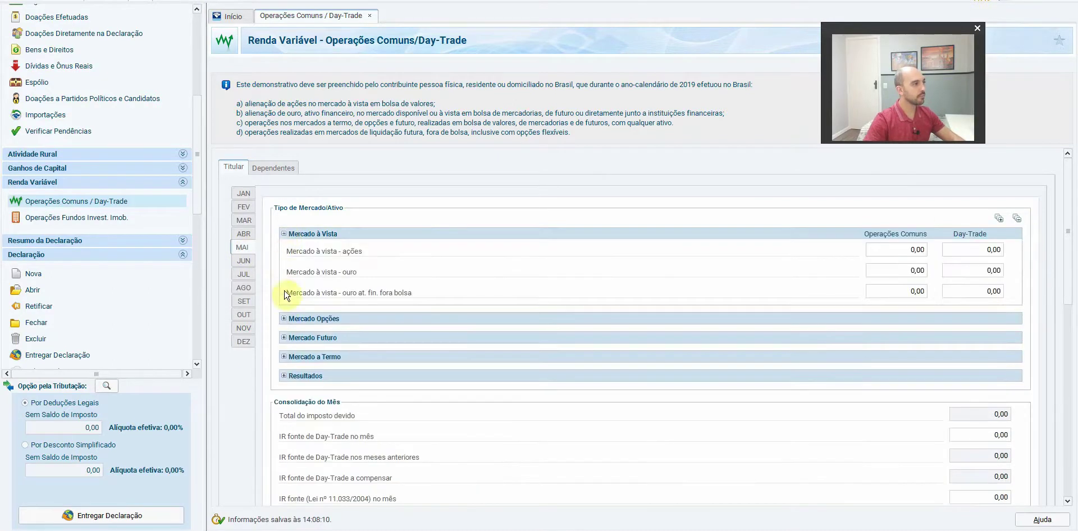
left_click(284, 377)
left_click(890, 254)
type("781,3")
key("Tab")
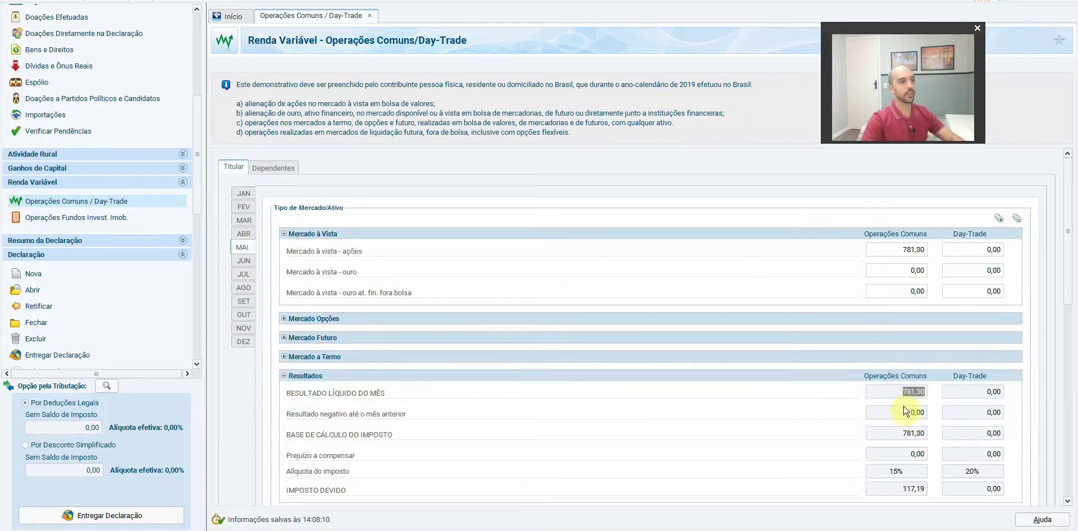
Check May's 117,19 tax due against cell H16 on the IR-Brasil sheet
scroll(915, 404, "down", 1)
left_click(913, 459)
left_click_drag(1072, 202, 1074, 296)
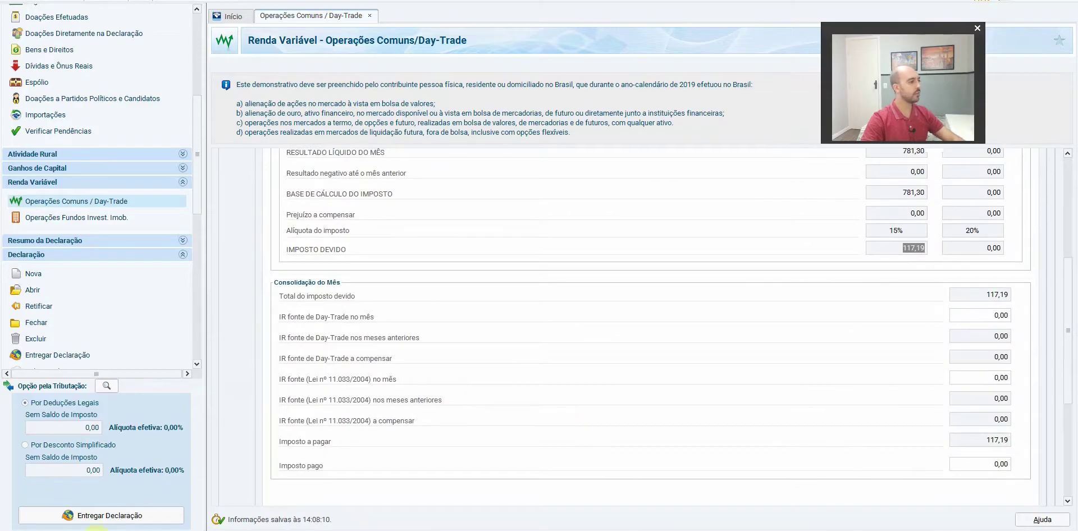
left_click(115, 529)
left_click(712, 306)
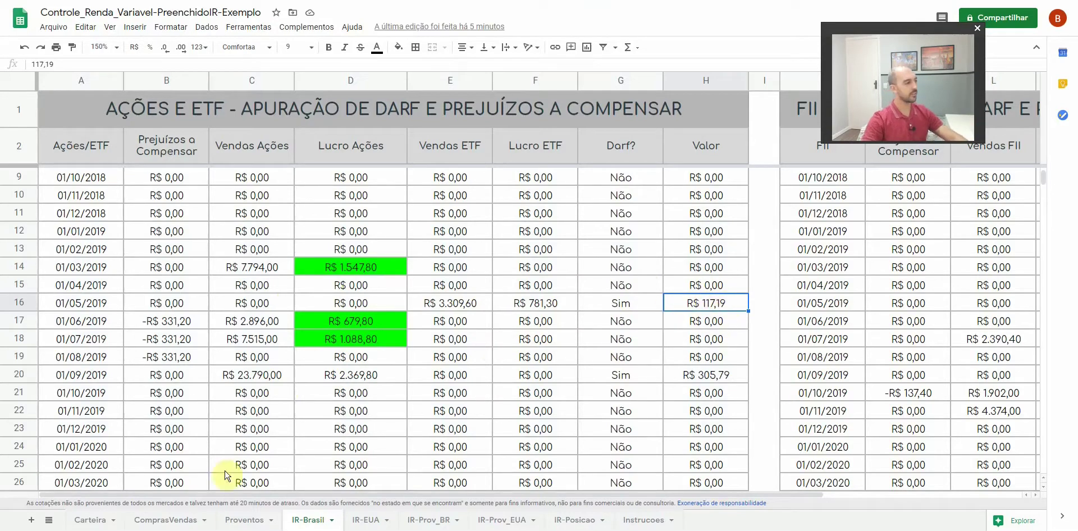
Record 117,19 as May's tax paid in IRPF, then select cell F16 in the sheet
key("alt+Tab")
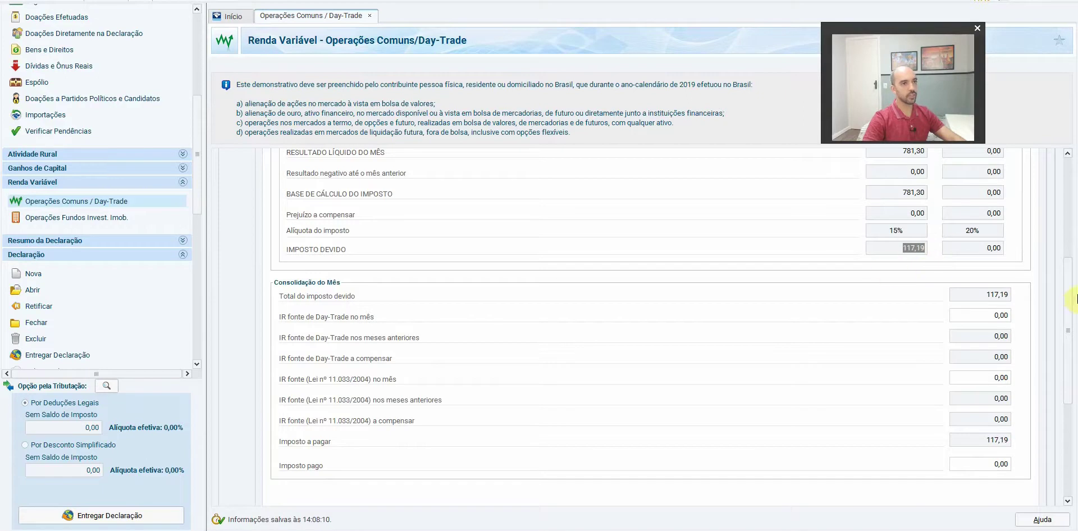
left_click_drag(1071, 311, 1067, 346)
left_click(990, 419)
type("117,19")
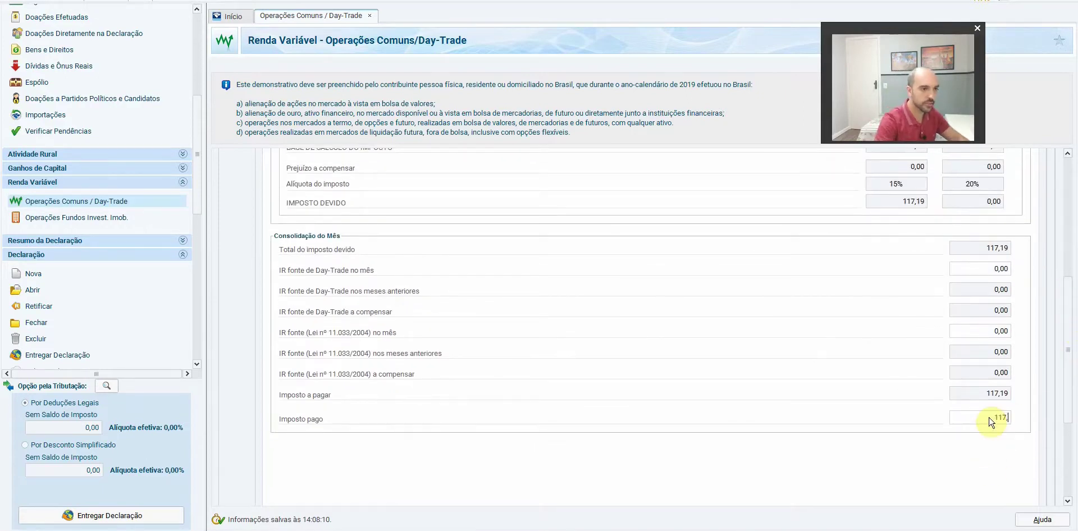
left_click_drag(1070, 306, 1069, 190)
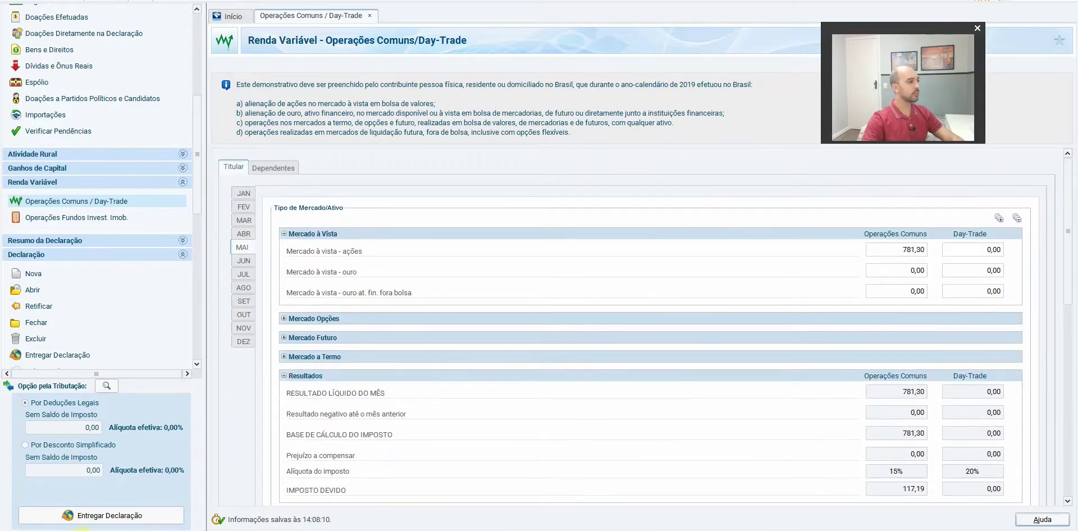
key("alt+Tab")
left_click(548, 306)
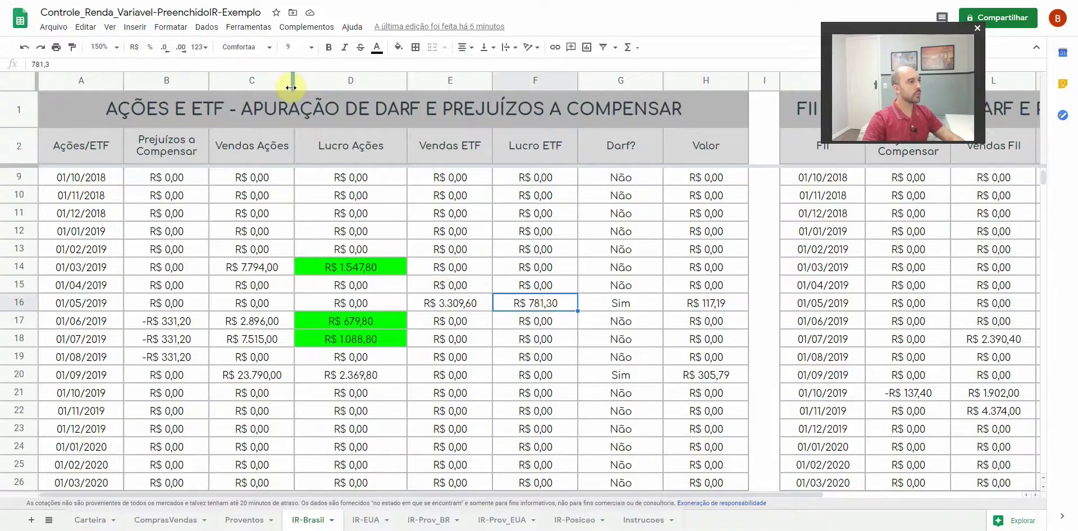
Fill May's R$ 781,30 profit cell F16 bright green and bring up June's IRPF figures
left_click(398, 47)
left_click(453, 100)
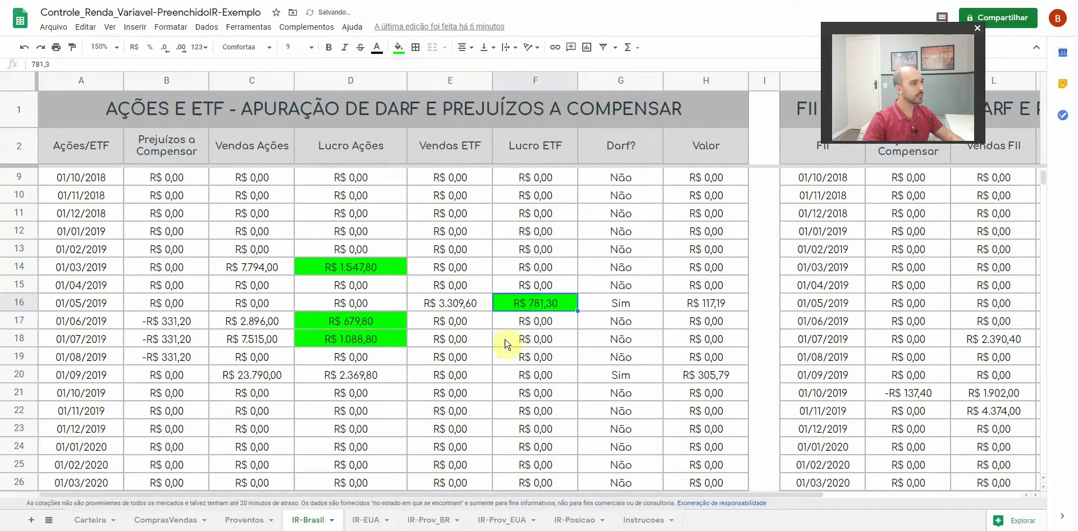
left_click(83, 325)
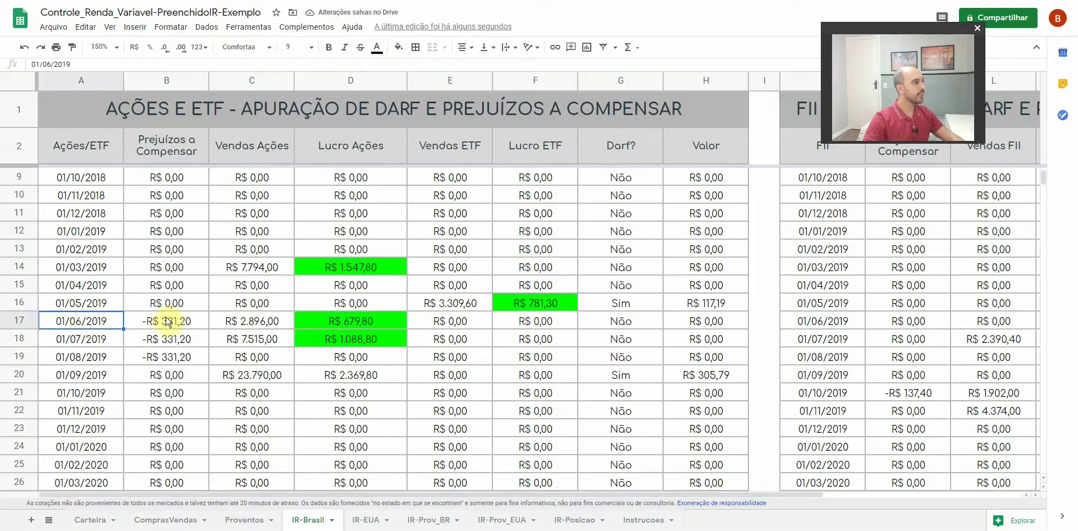
left_click(26, 321)
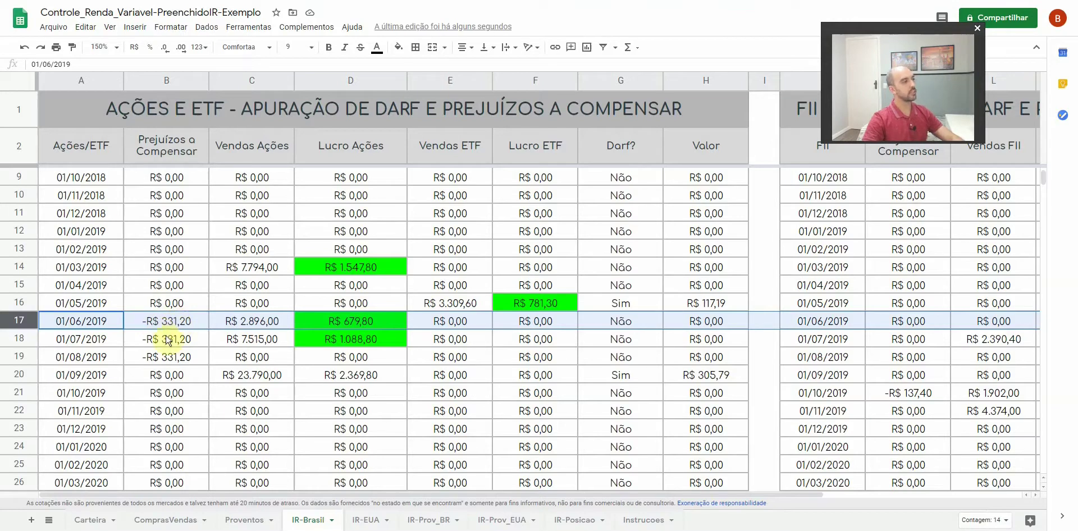
left_click(270, 530)
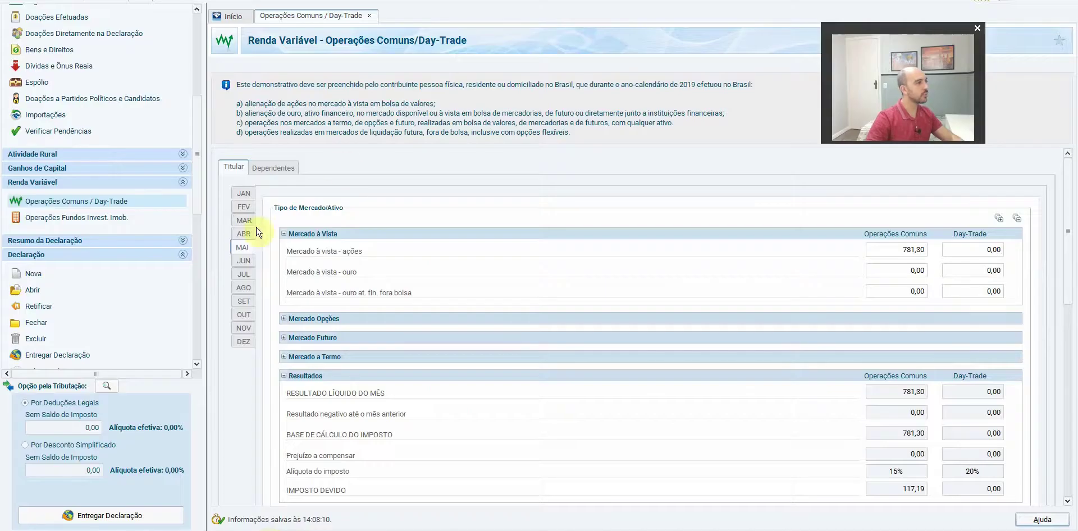
left_click(248, 262)
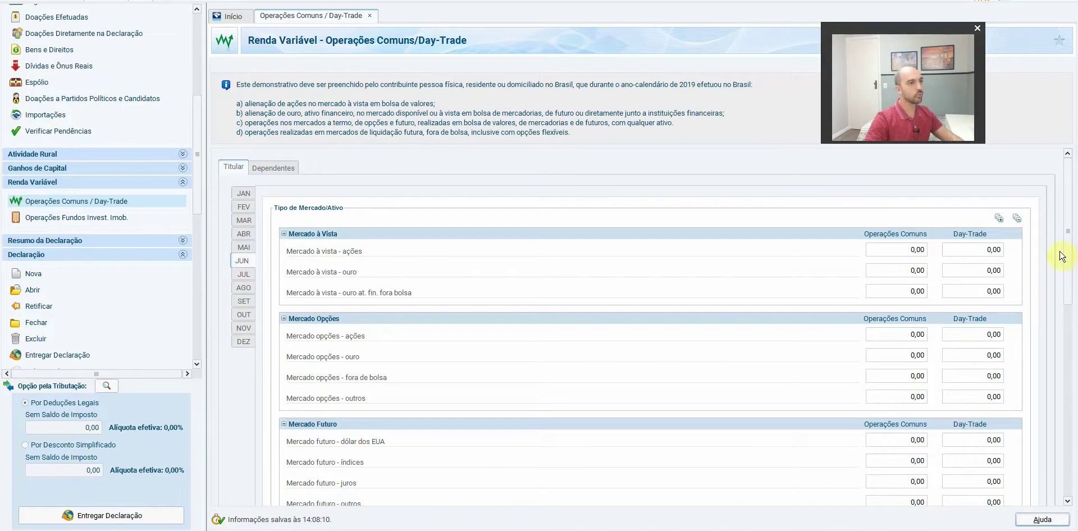
Enter -331,20 as June's spot-market stock result in IRPF
left_click(1017, 219)
left_click(285, 234)
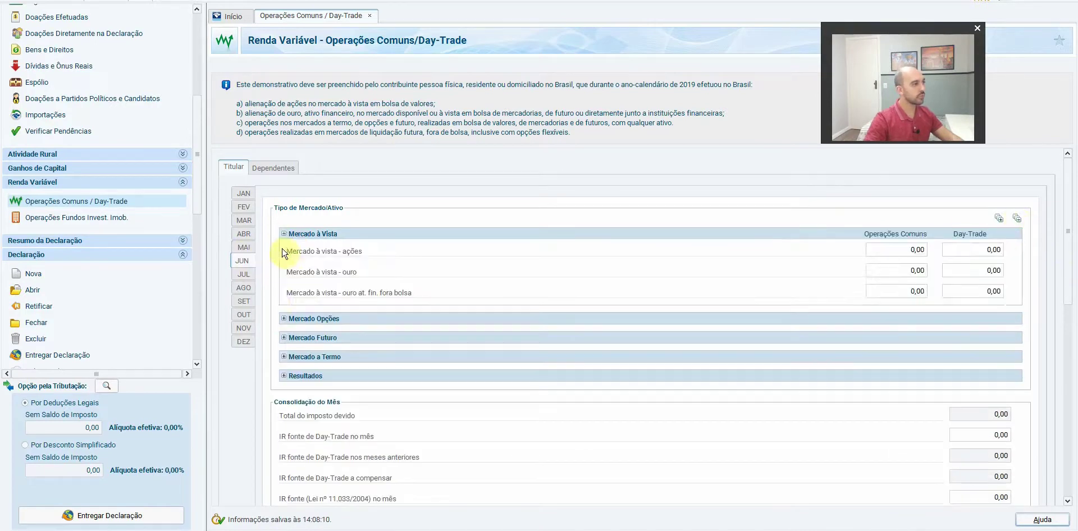
left_click(285, 375)
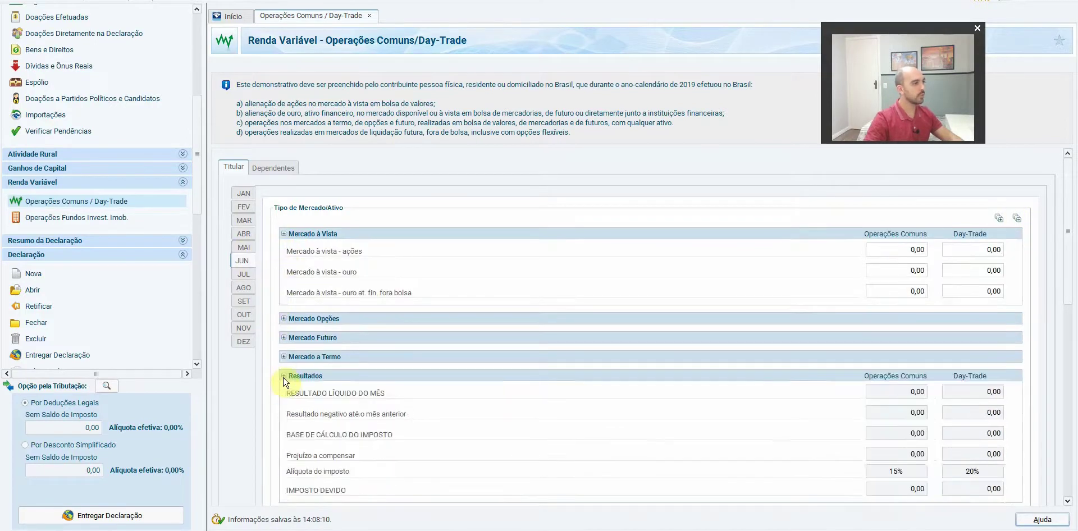
left_click(898, 251)
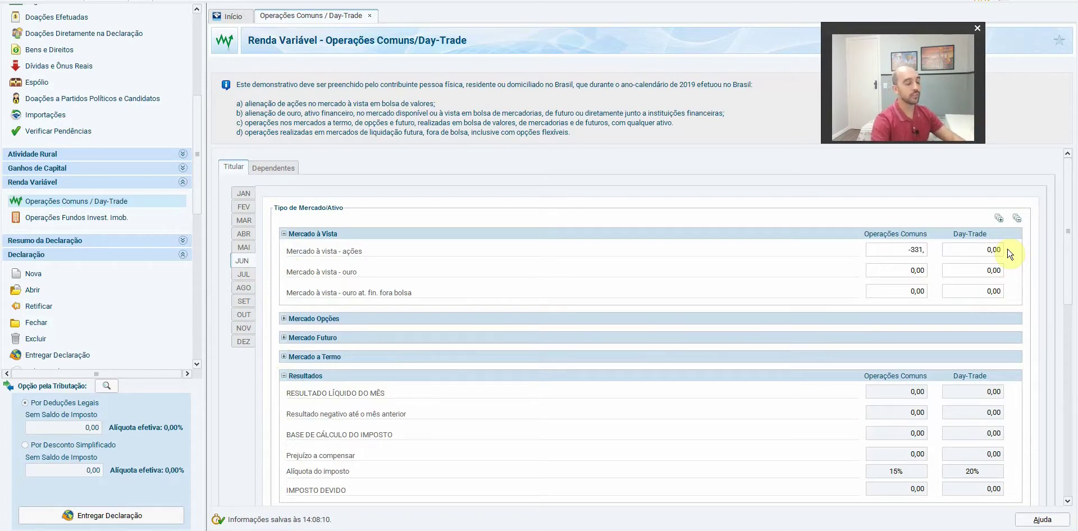
key("Tab")
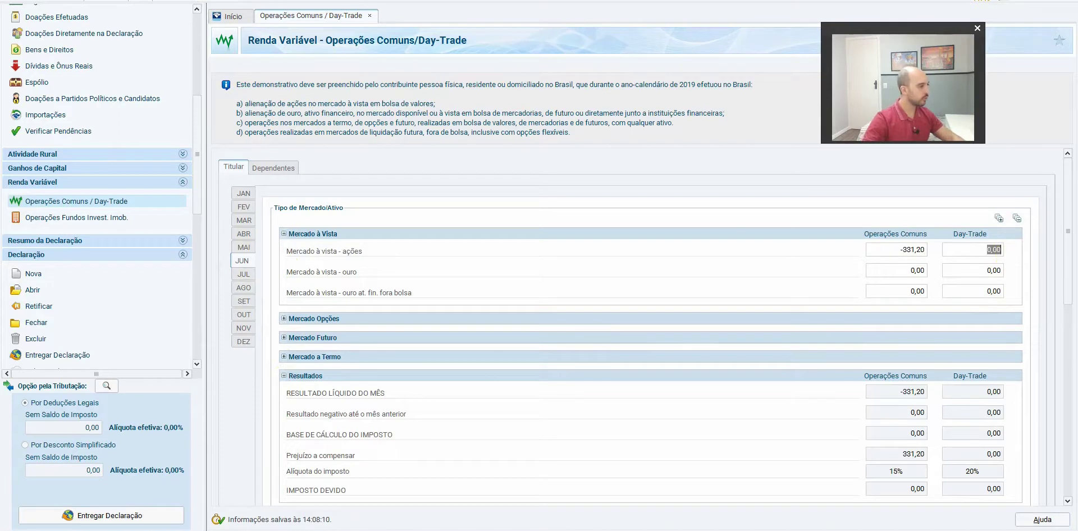
Compare the sheet's -R$ 331,20 loss with July's carried-over loss in IRPF Resultados
key("alt+Tab")
left_click(167, 325)
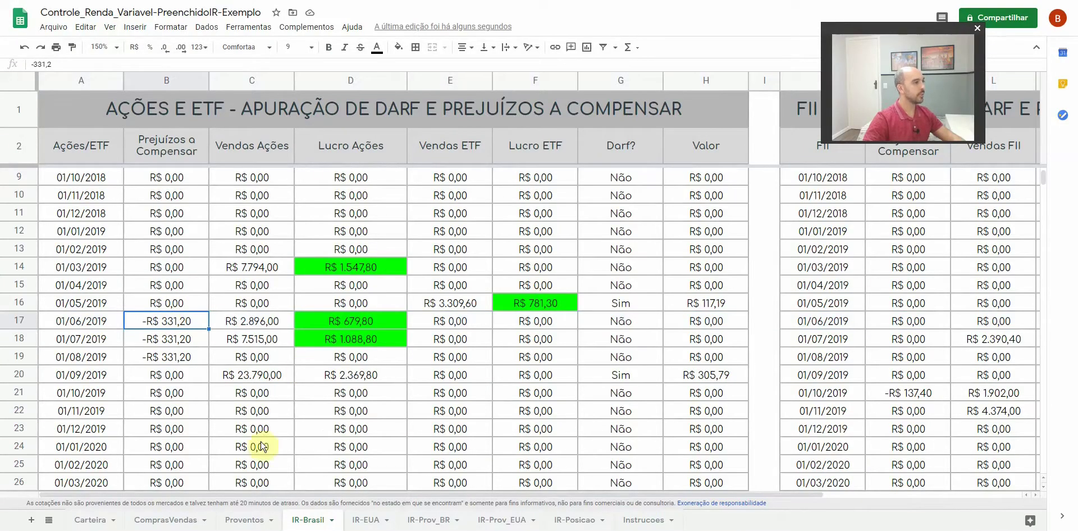
key("alt+Tab")
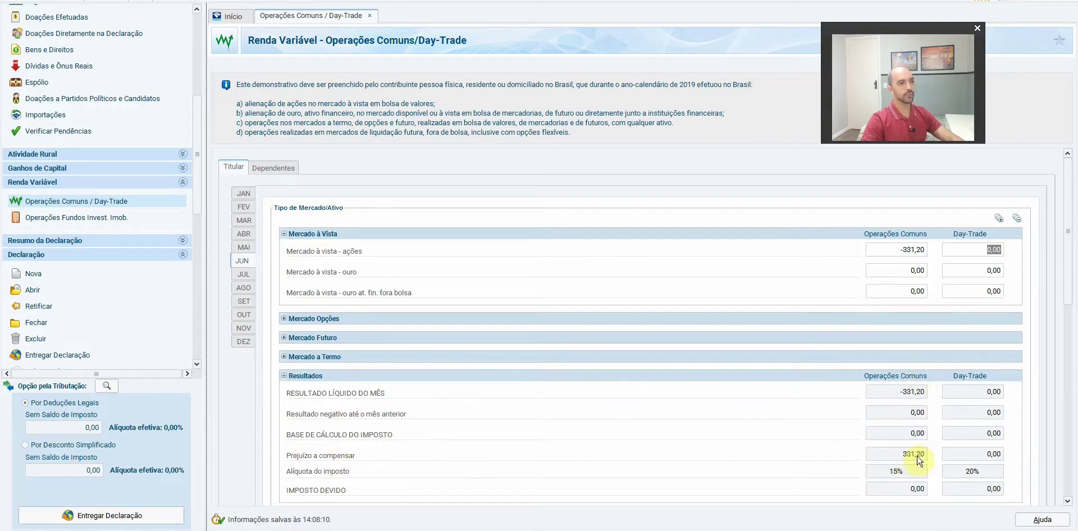
left_click(243, 276)
scroll(826, 364, "down", 2)
left_click_drag(1072, 258, 1067, 363)
left_click_drag(928, 340, 817, 349)
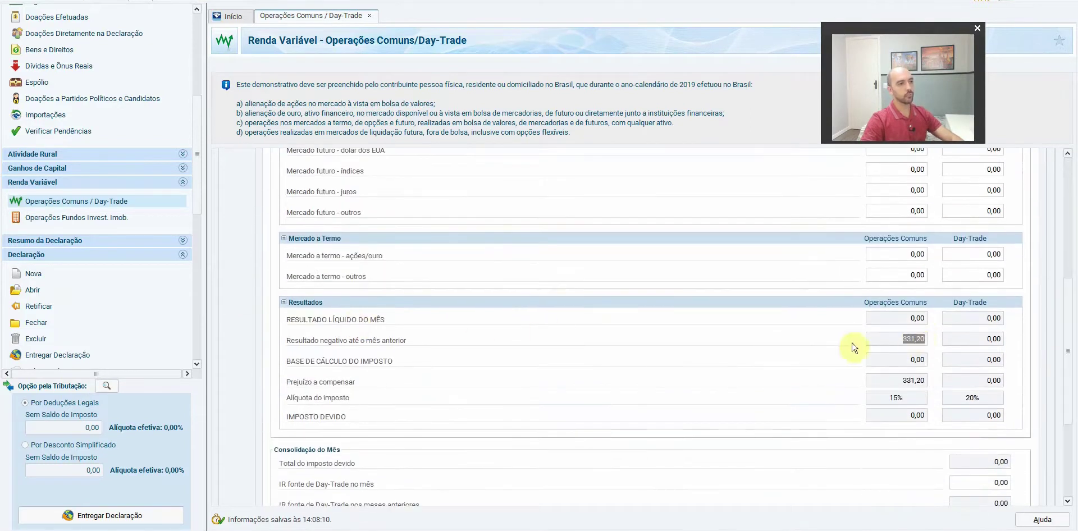
left_click_drag(1068, 325, 556, 166)
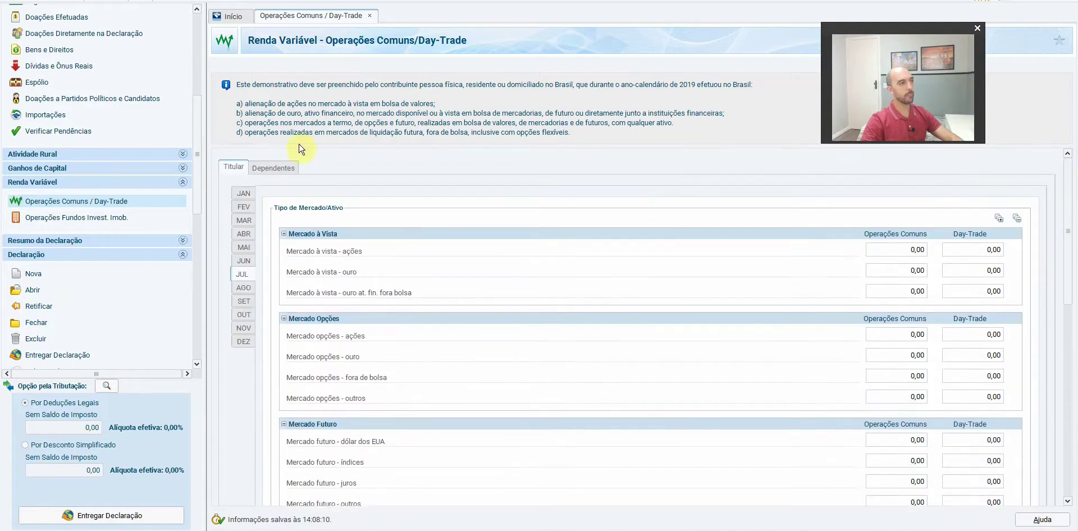
left_click(242, 261)
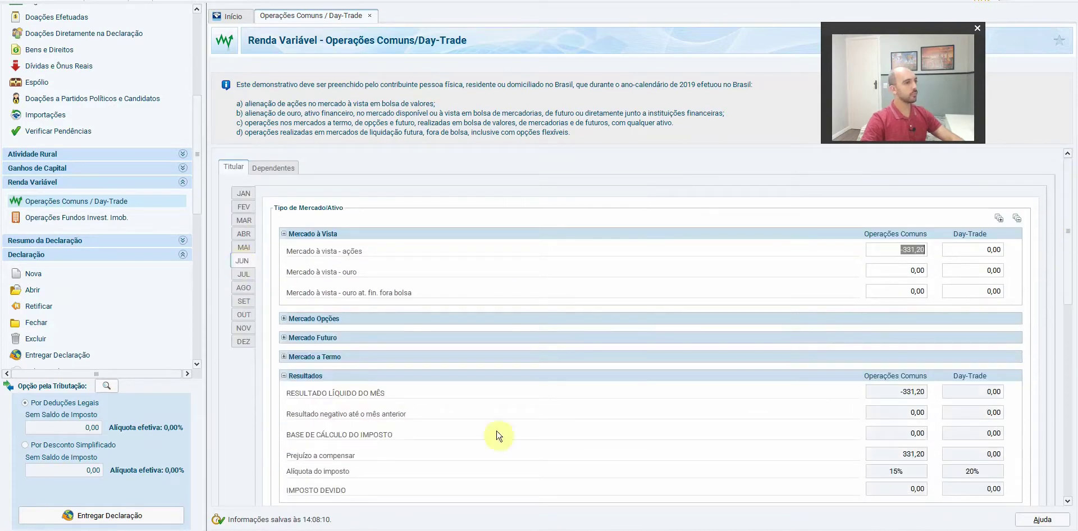
key("alt+Tab")
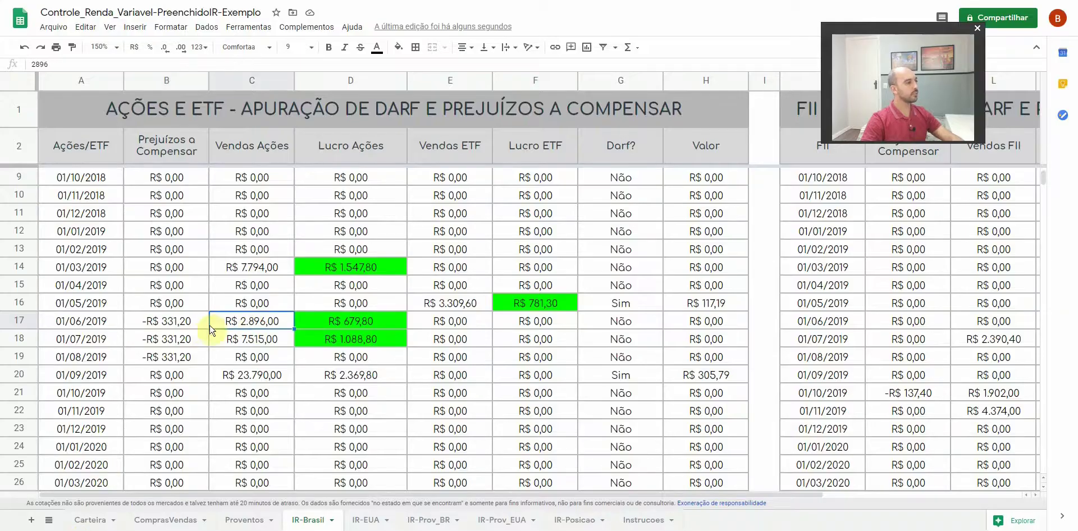
Fill June's -R$ 331,20 loss cell bright green and review July's row
left_click(398, 48)
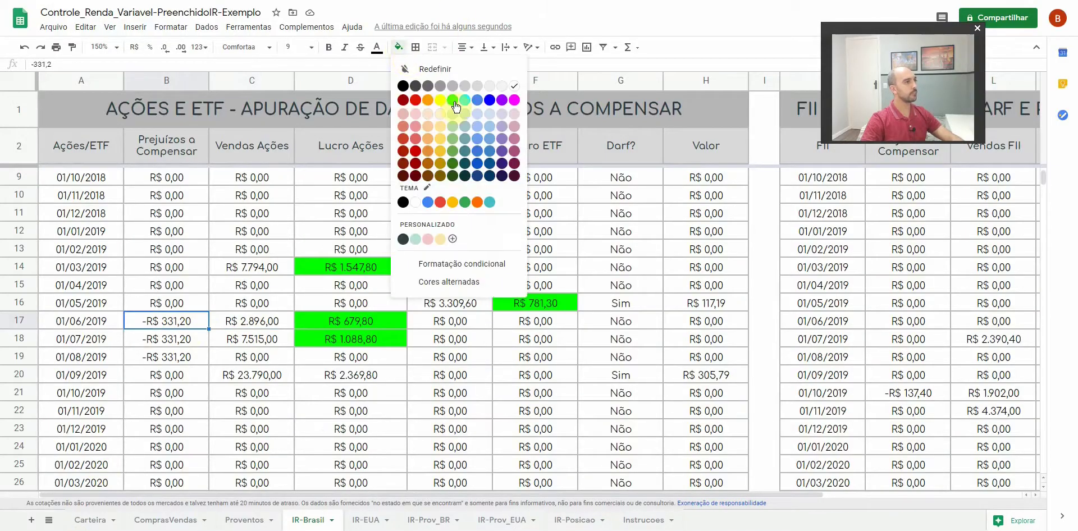
left_click(403, 170)
left_click_drag(81, 323, 663, 328)
left_click_drag(114, 342, 349, 340)
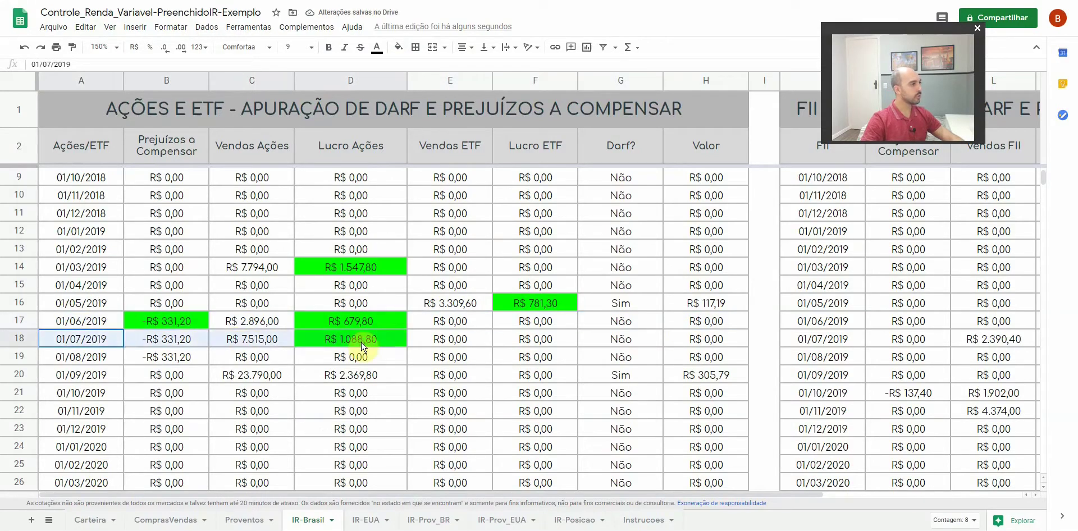
left_click(173, 342)
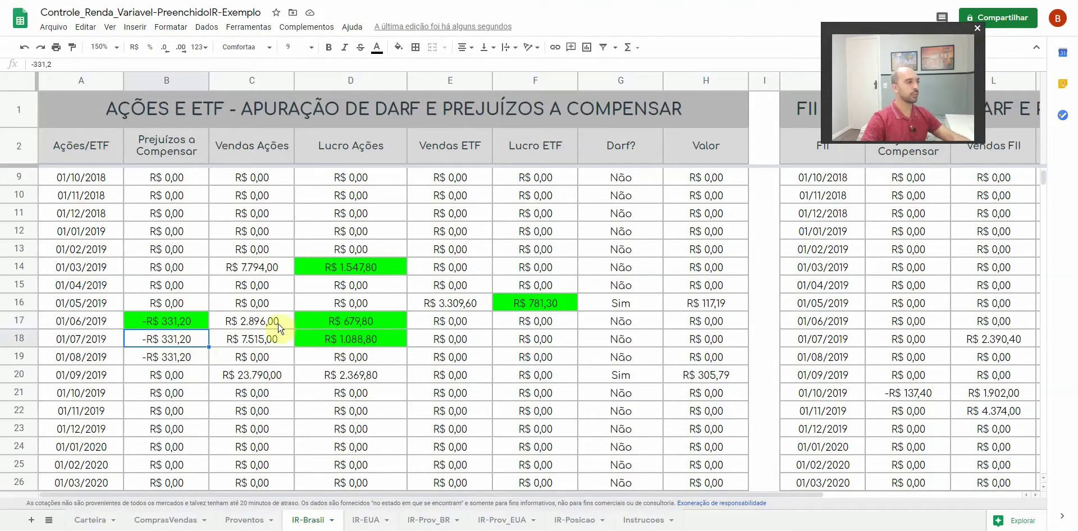
left_click(370, 338)
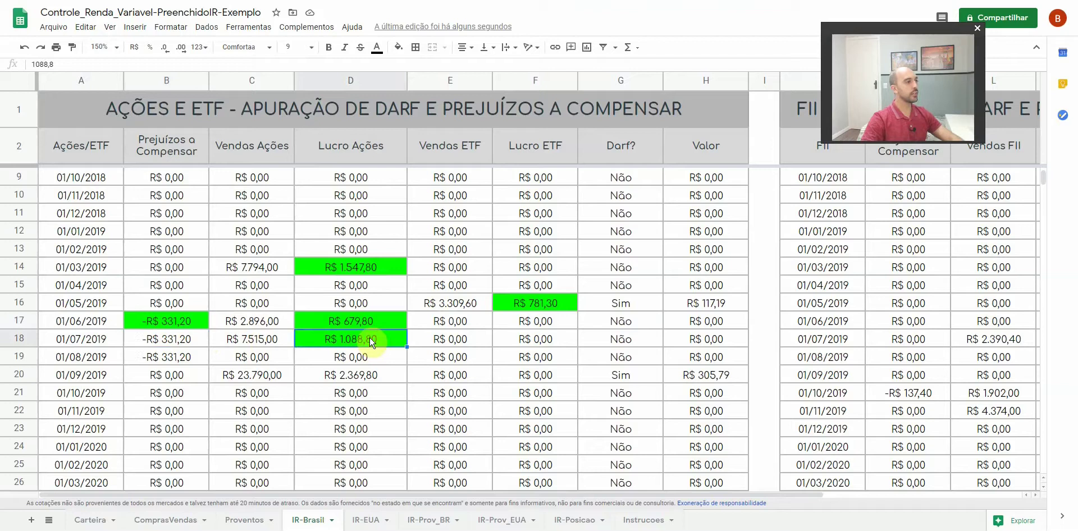
left_click(190, 340)
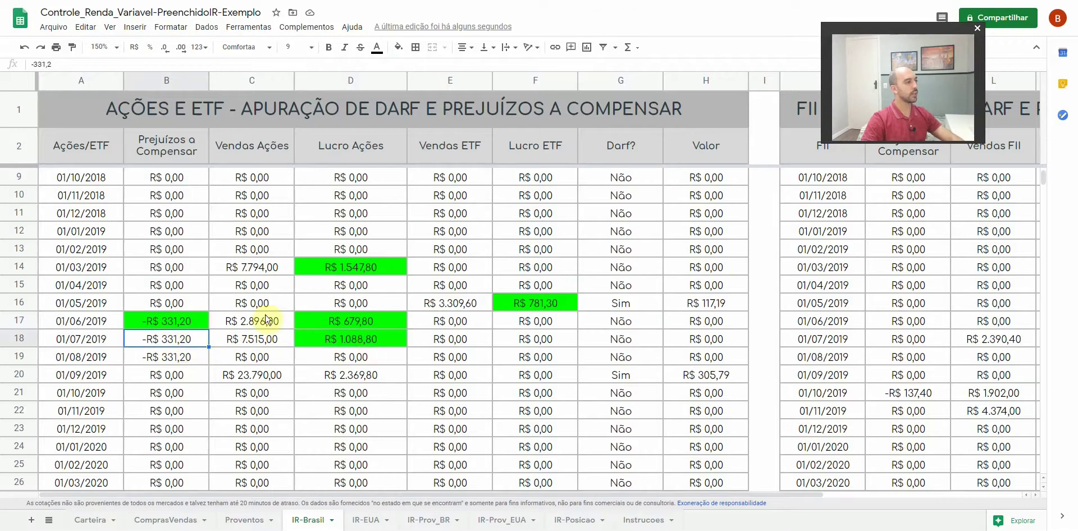
Fill July's B18 and August's B19 loss cells bright green
left_click(398, 49)
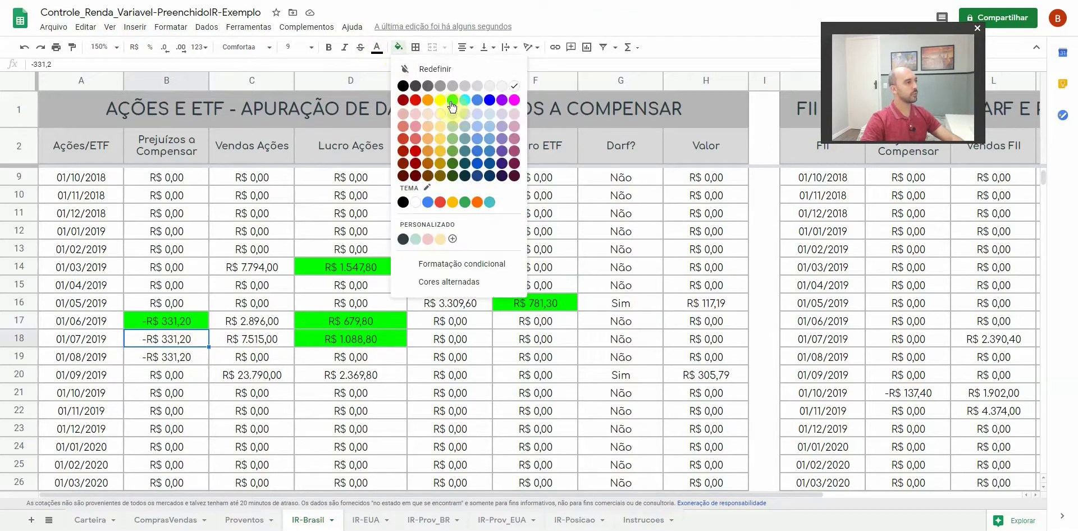
left_click(452, 102)
left_click(171, 360)
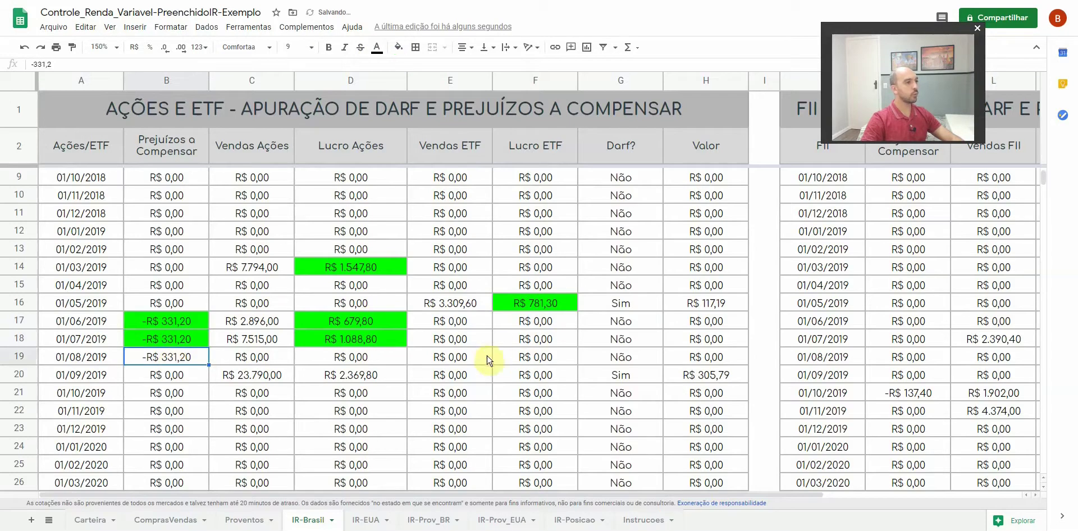
left_click(398, 48)
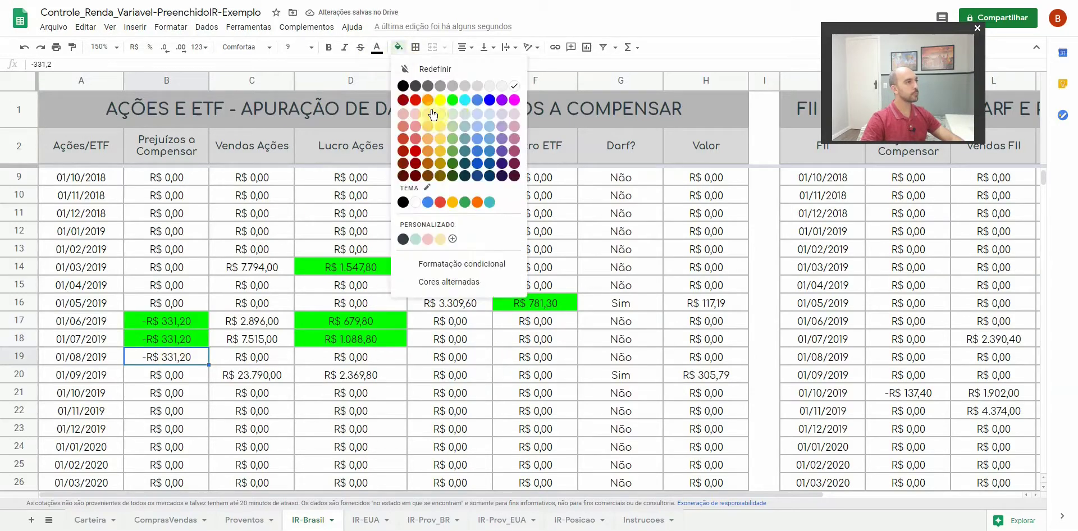
left_click(453, 100)
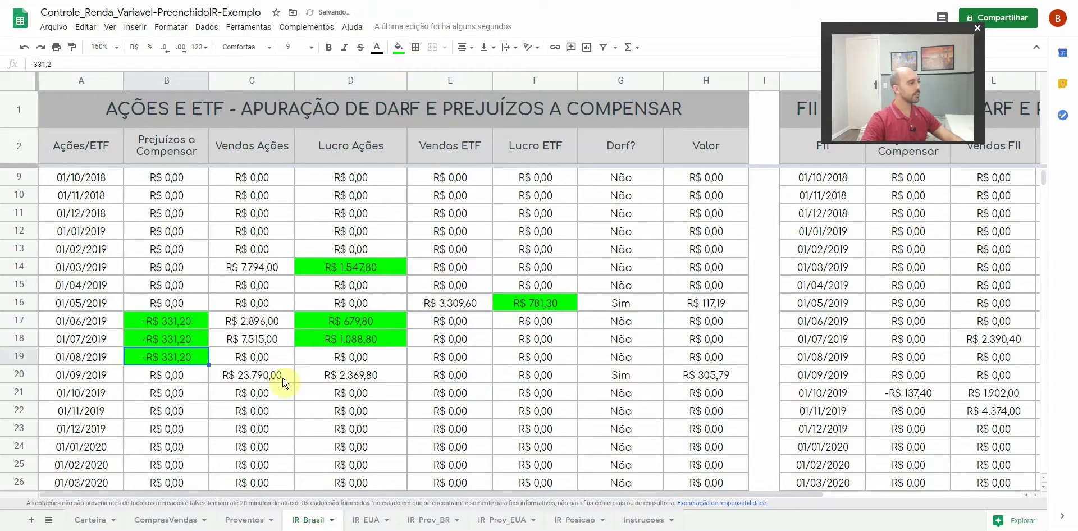
left_click(249, 380)
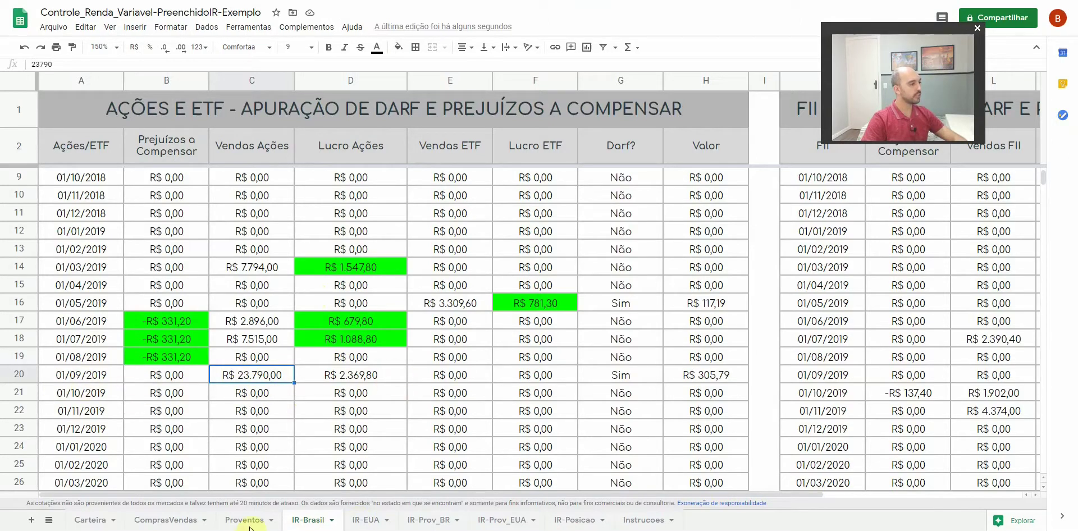
key("alt+Tab")
Enter 2.369,80 as September's spot-market stock result, leaving 305,79 tax due
left_click(243, 303)
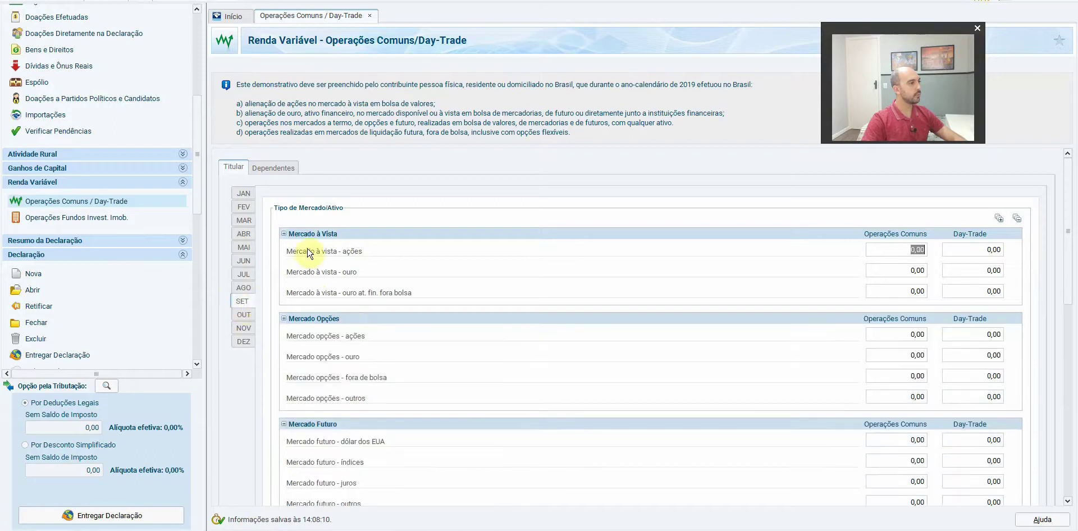
left_click(283, 319)
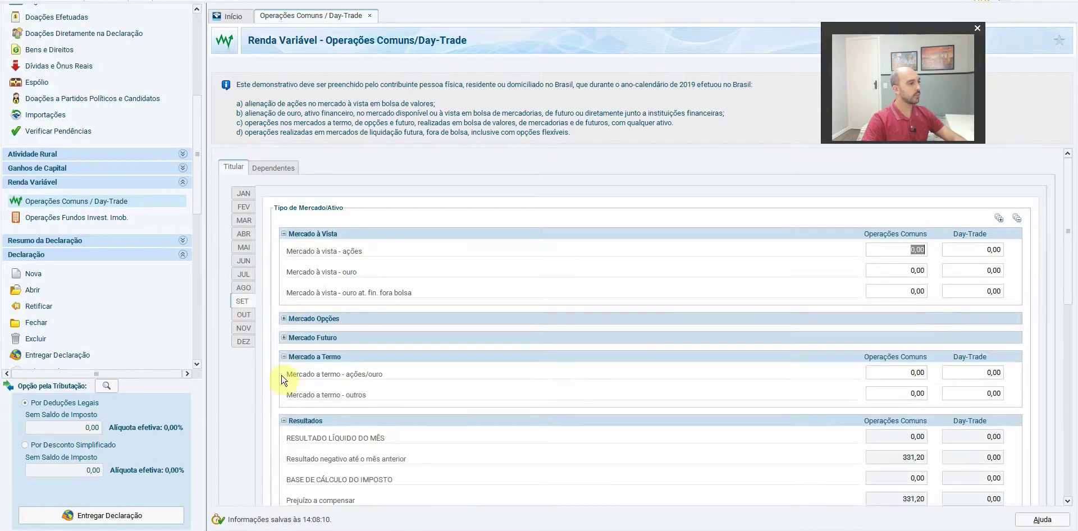
left_click(285, 357)
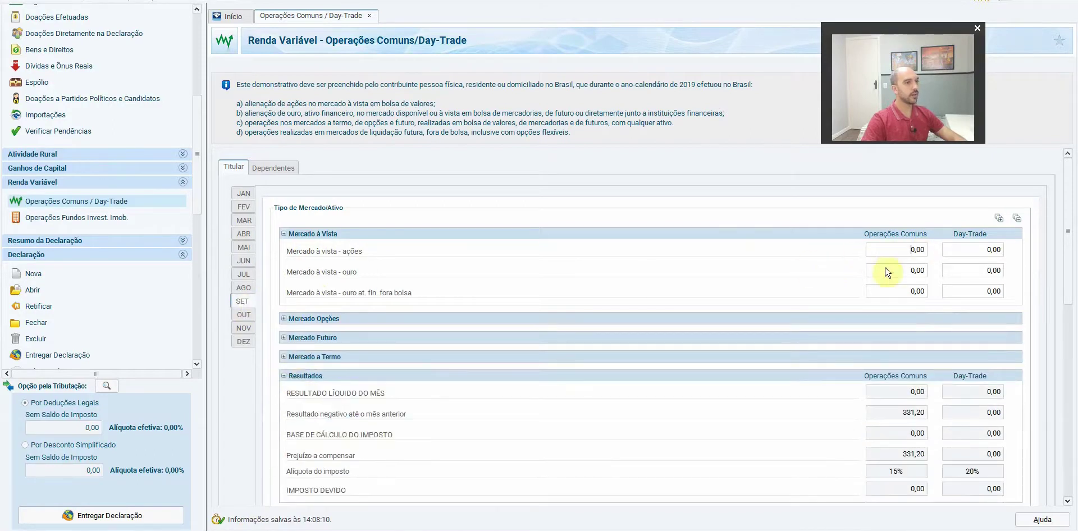
key("alt+Tab")
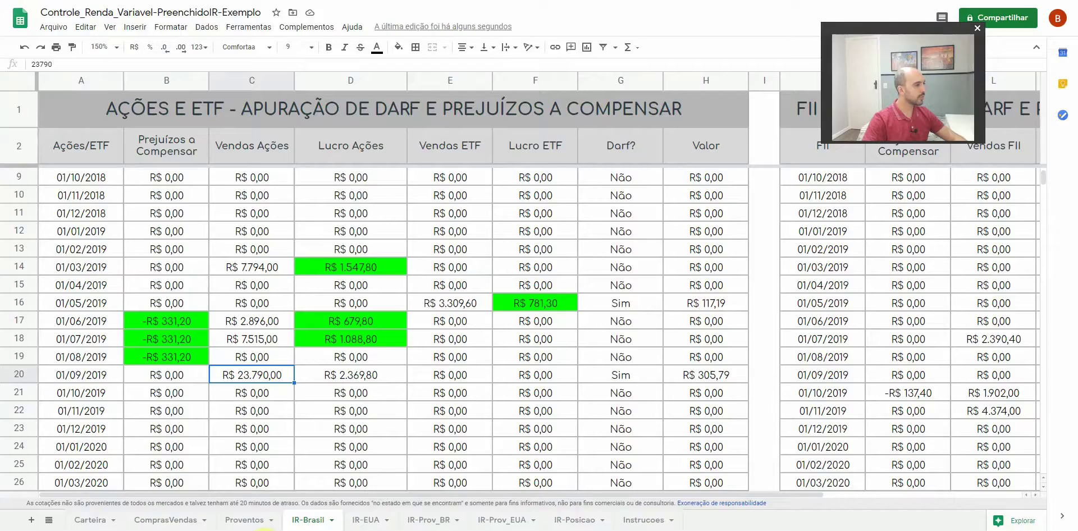
key("alt+Tab")
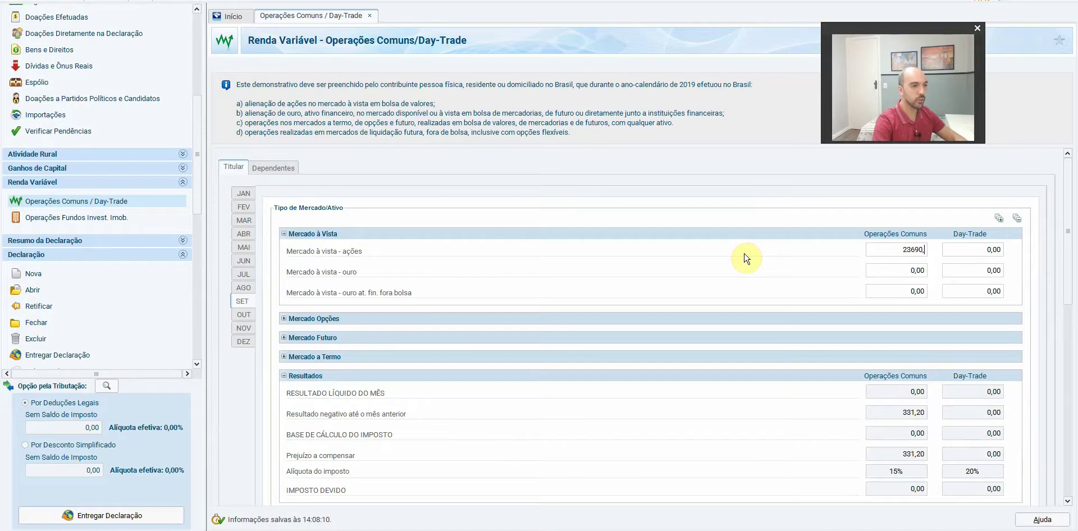
key("Tab")
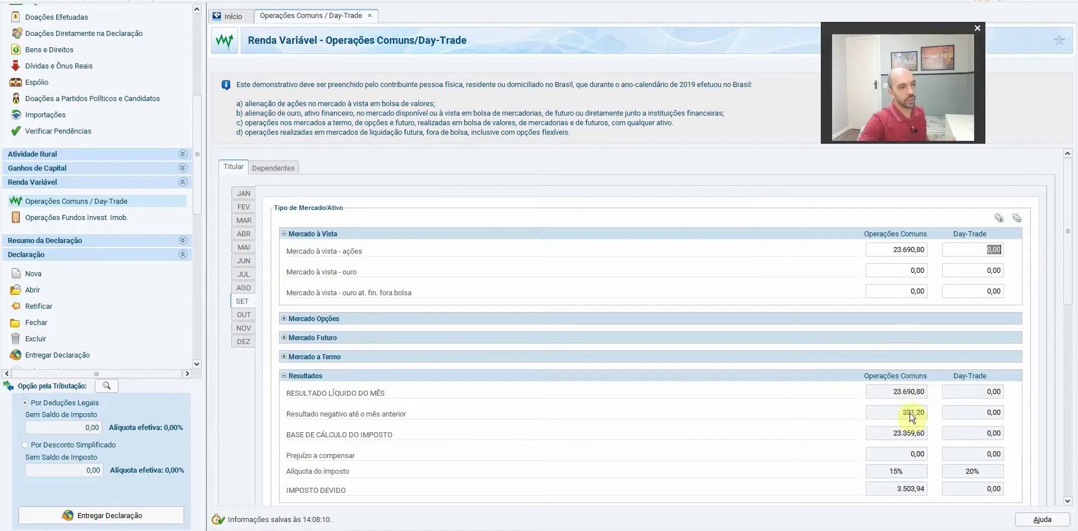
left_click(920, 253)
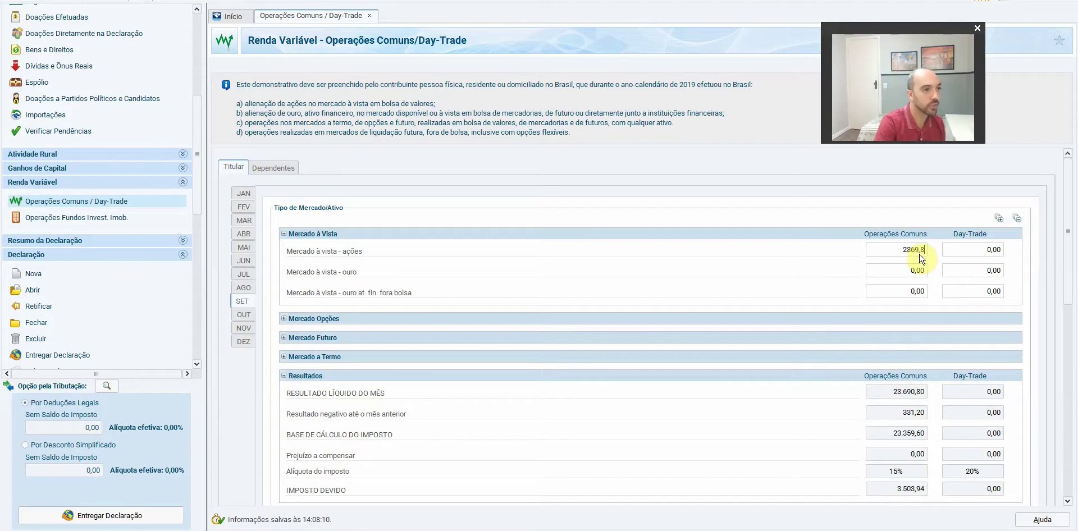
left_click(912, 272)
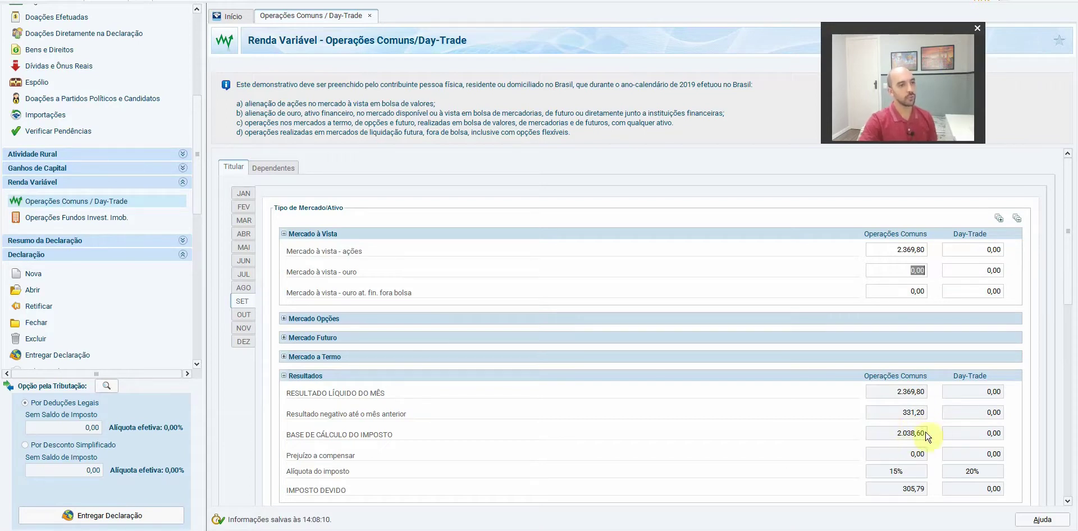
scroll(1065, 257, "down", 3)
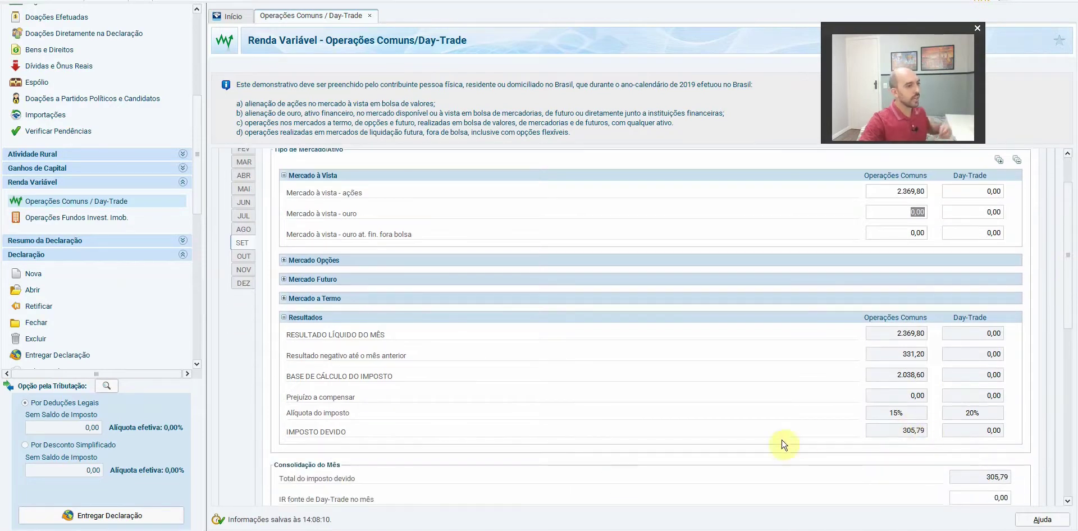
key("alt+Tab")
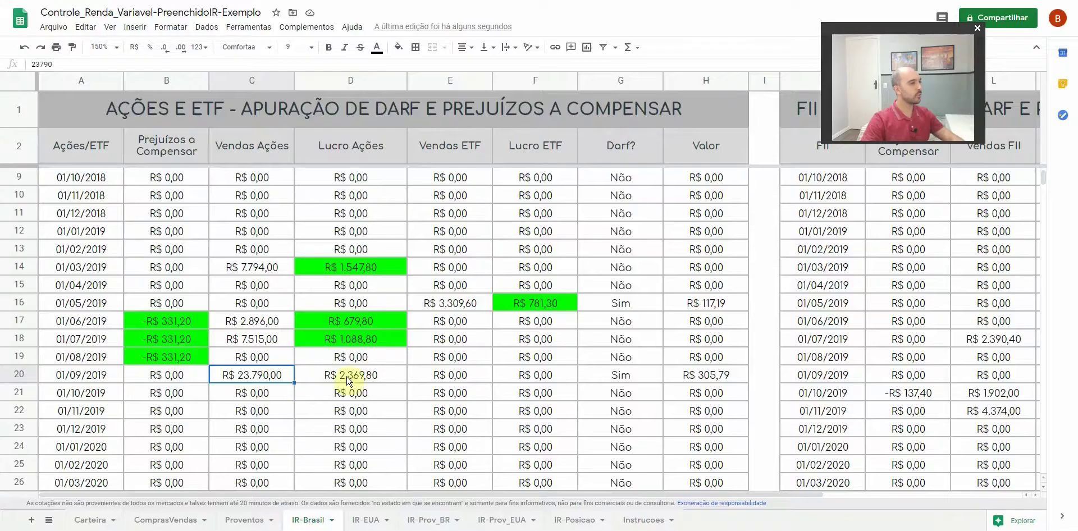
Compare September's R$ 305,79 tax and fill the R$ 2.369,80 profit cell D20 green
left_click(719, 382)
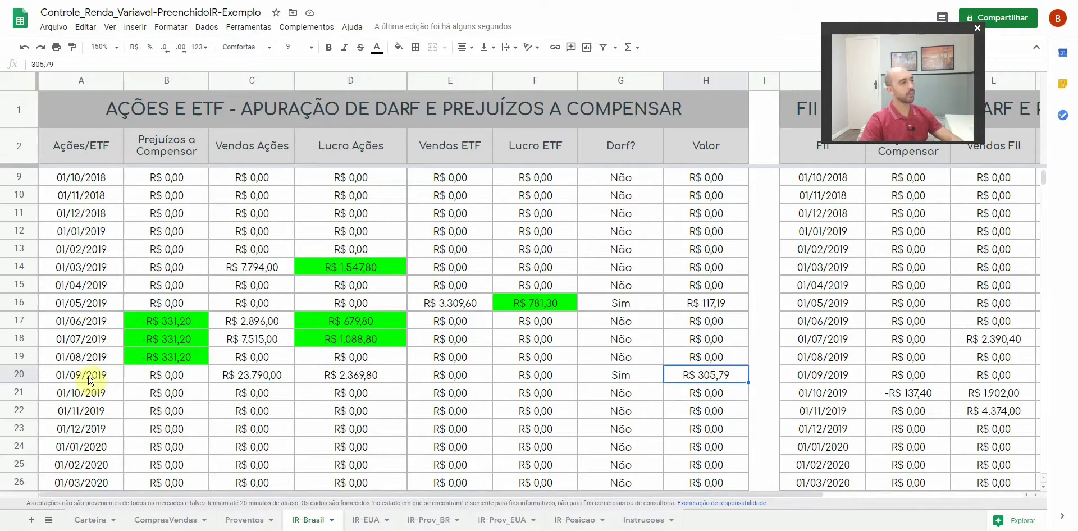
left_click(765, 373)
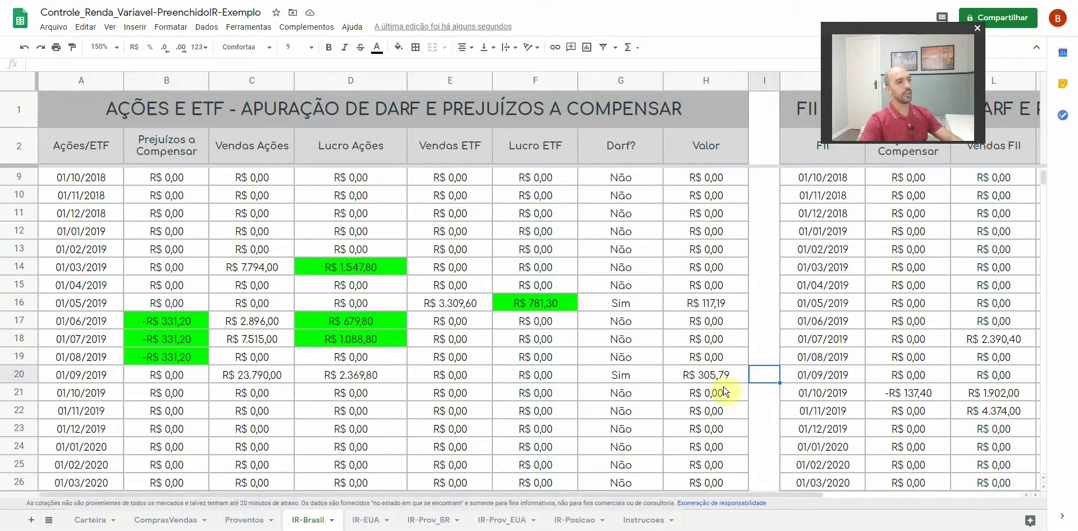
left_click(374, 375)
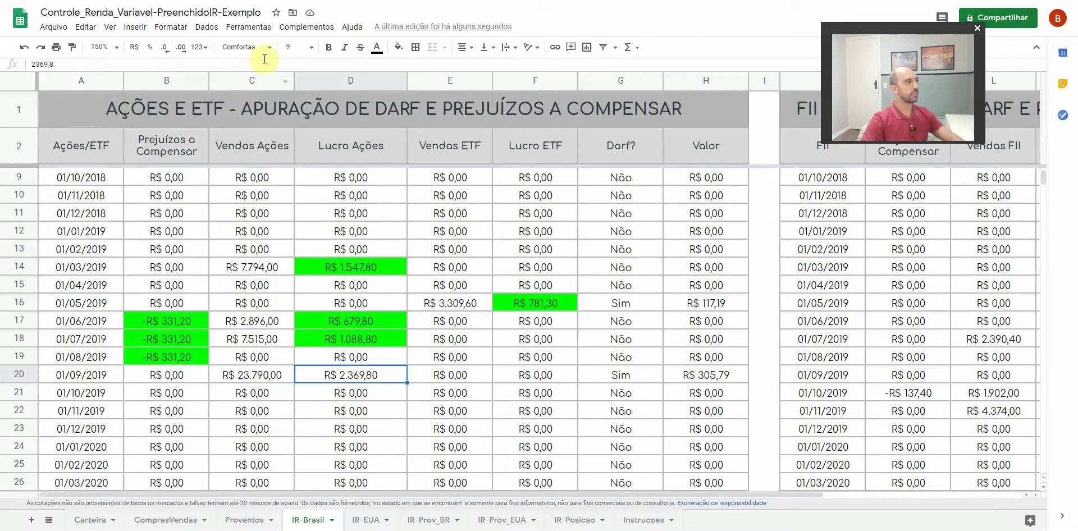
left_click(399, 48)
left_click(453, 102)
left_click(712, 377)
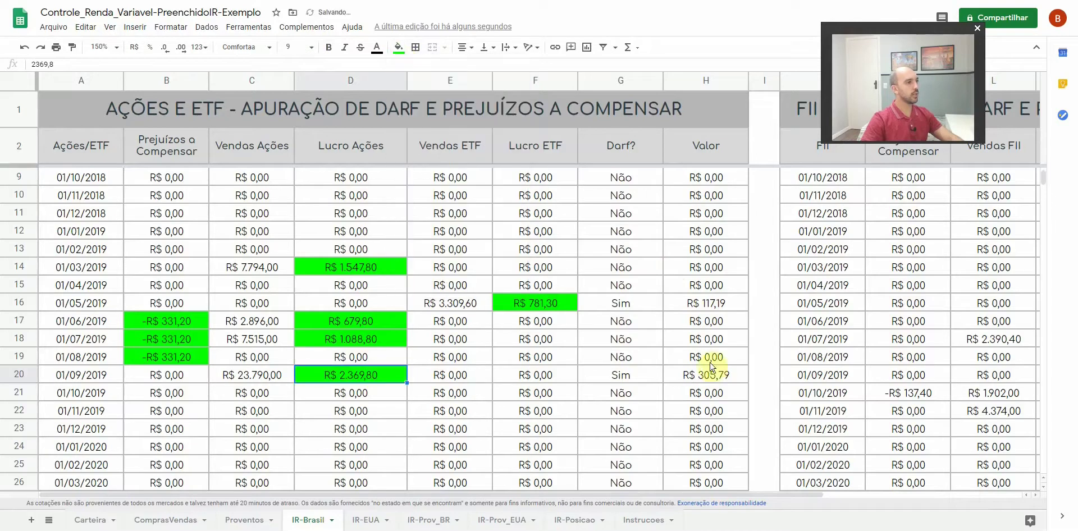
left_click(254, 525)
scroll(1071, 301, "down", 5)
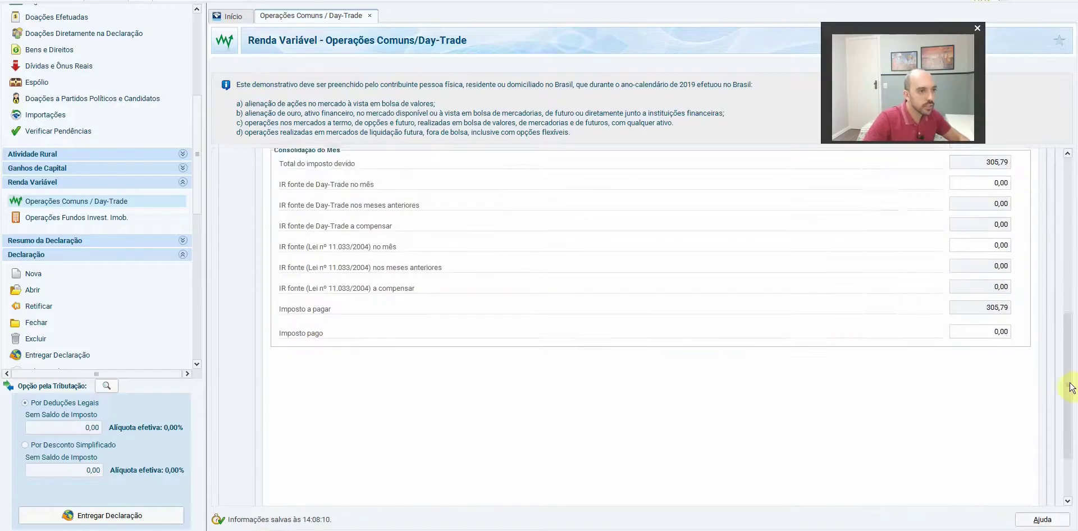
Enter 305,79 as September's tax paid under Consolidação do Mês
left_click(1005, 392)
type("305,77")
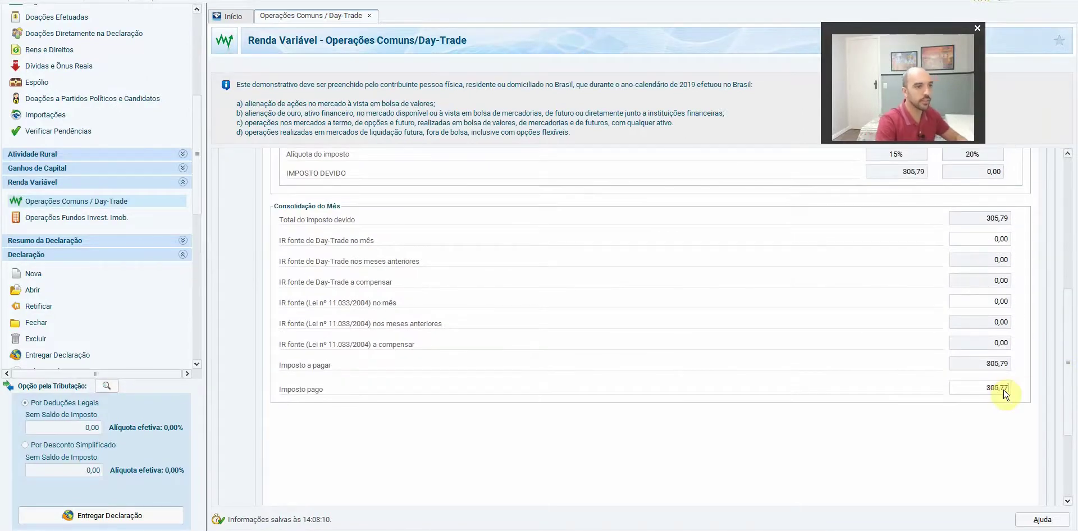
key("BackSpace")
type("9")
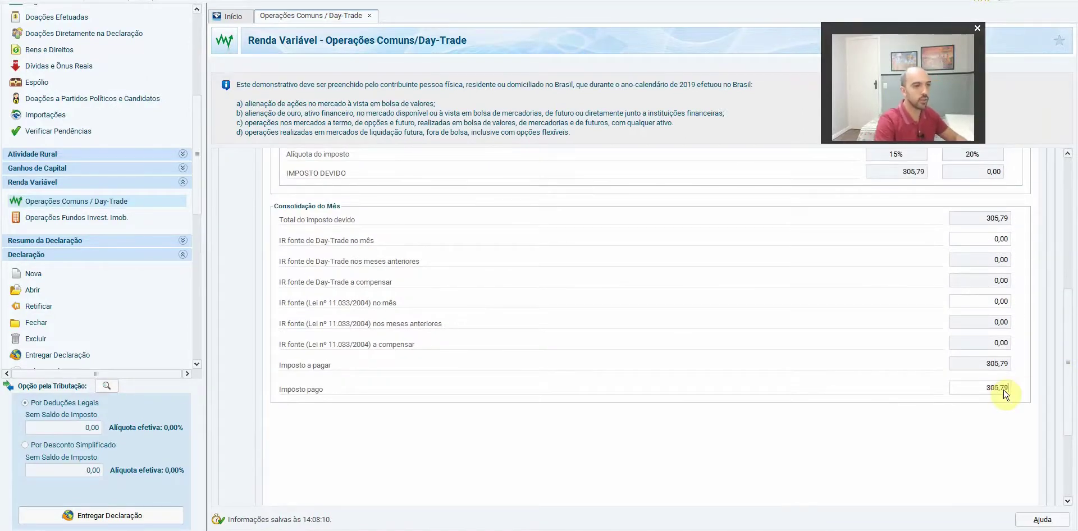
scroll(1069, 307, "up", 6)
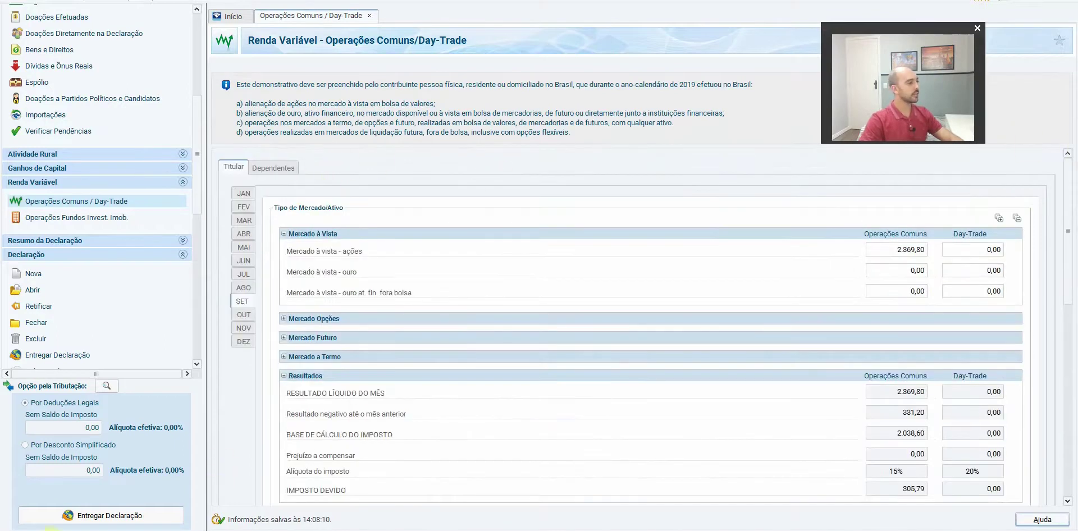
key("alt+Tab")
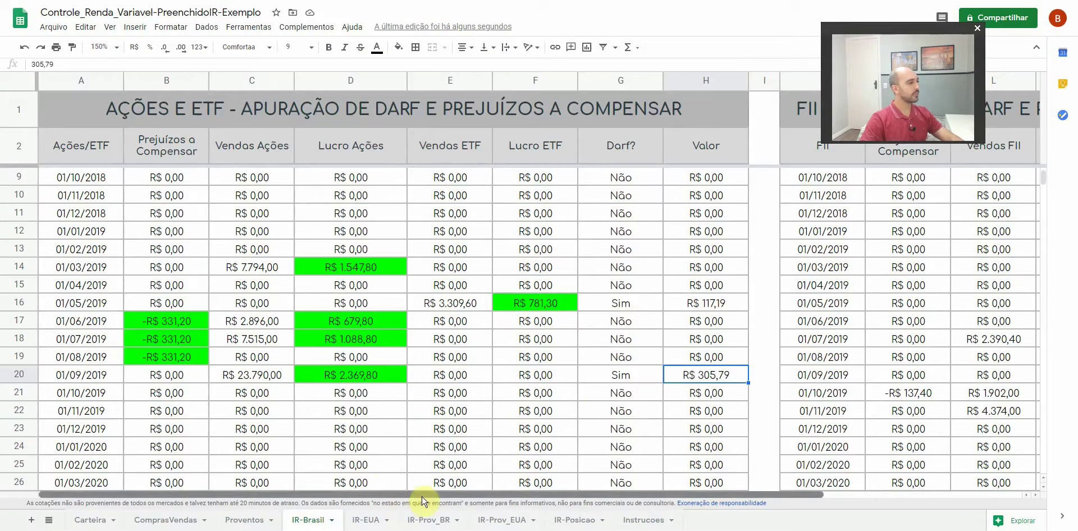
Highlight the October–December 2019 rows A21:E23, which have no stock sales
left_click_drag(115, 431, 702, 413)
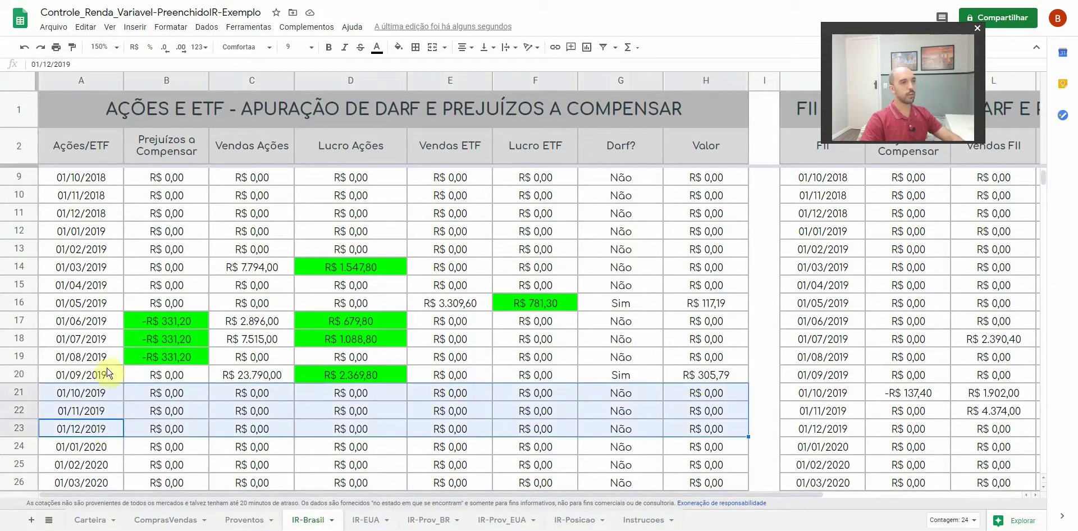
key("alt+Tab")
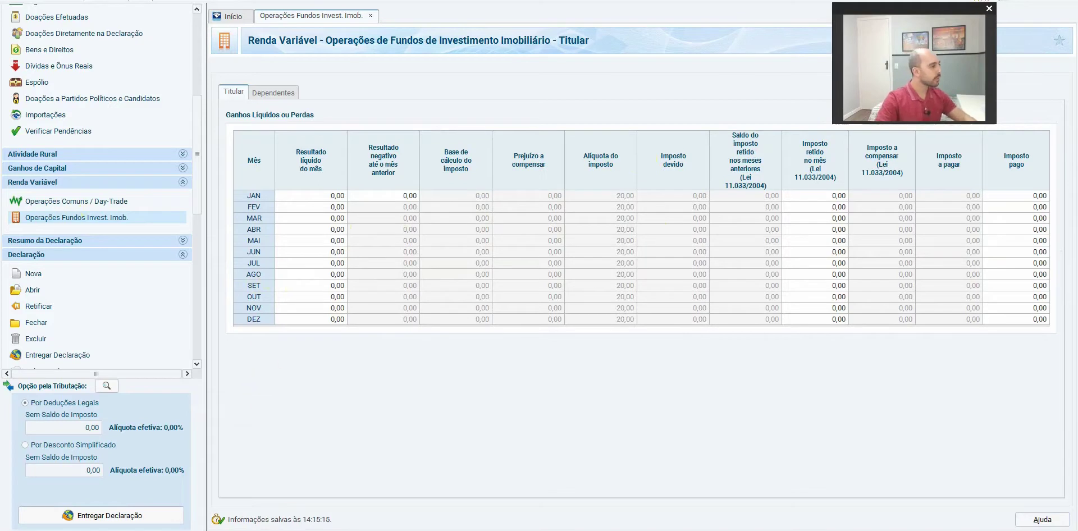
Scroll the IR-Brasil sheet right to the FII table showing July's R$ 351,00 profit
key("alt+Tab")
left_click_drag(794, 494, 1072, 494)
left_click_drag(922, 15, 436, 36)
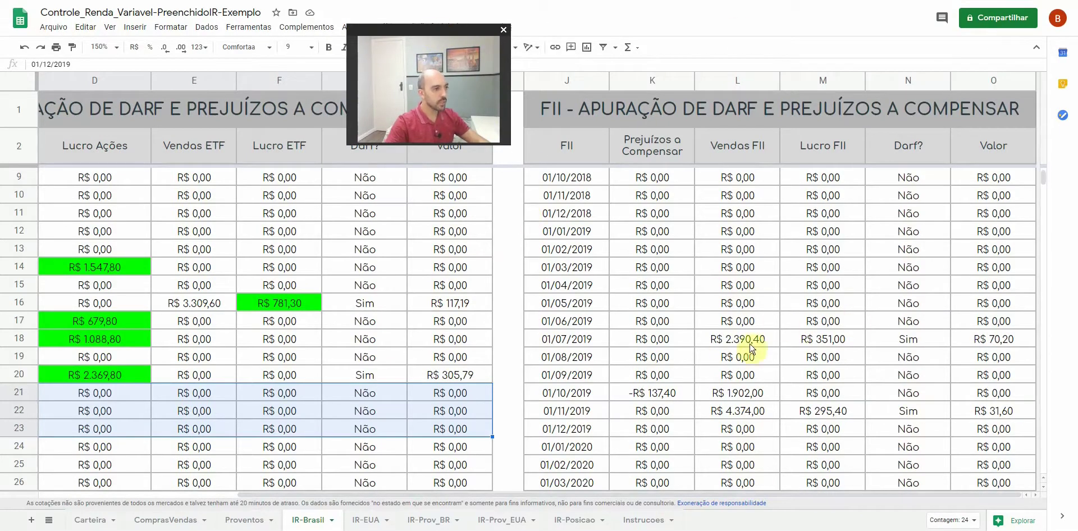
Select the 2019 FII months J12:O23 and compare them with IRPF's FII form
left_click_drag(575, 236, 936, 430)
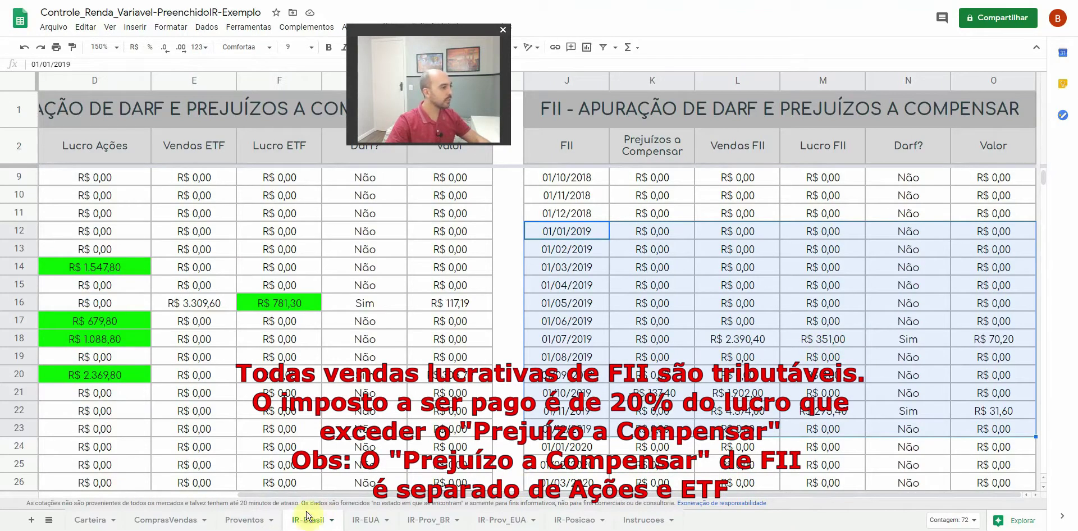
key("alt+Tab")
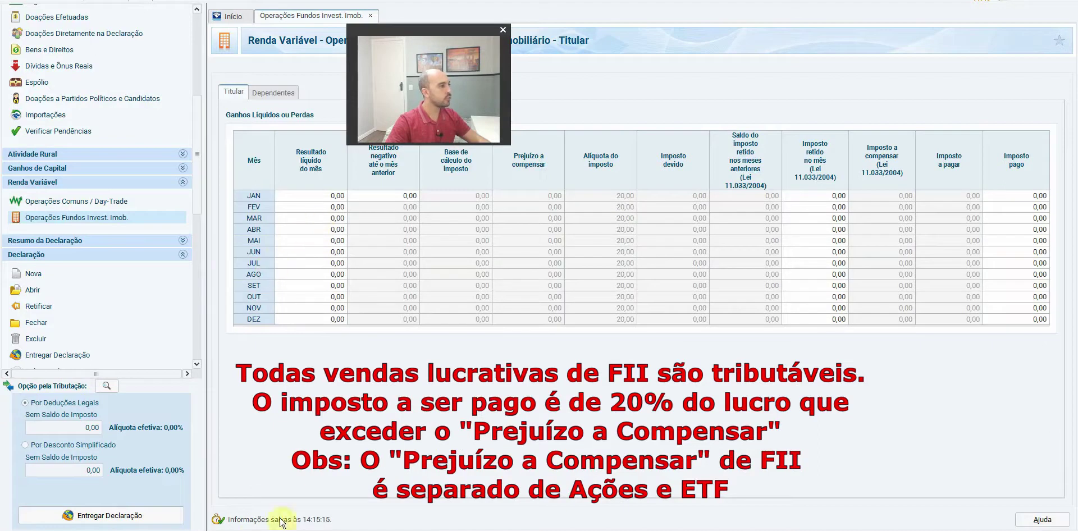
key("alt+Tab")
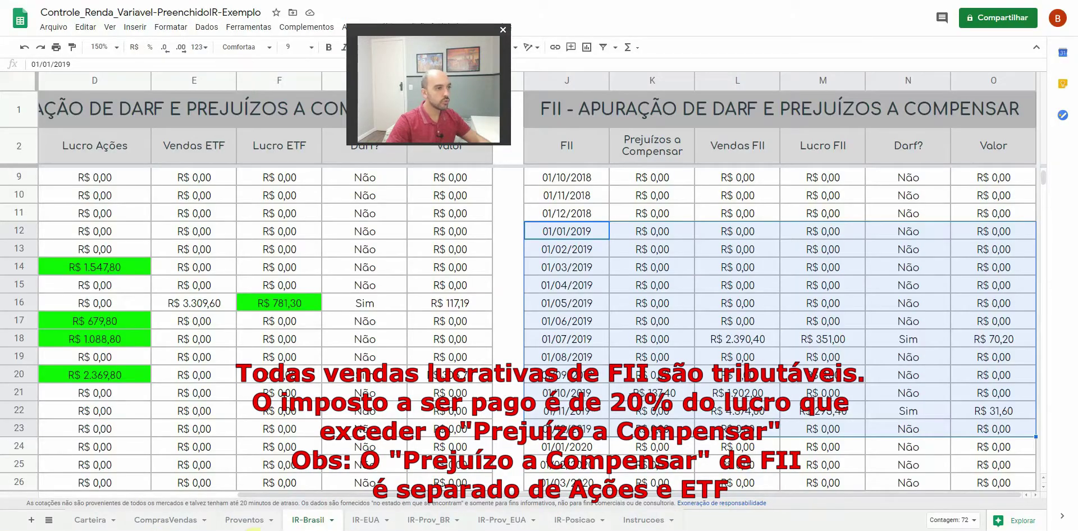
key("alt+Tab")
Enter 351 as July's FII net result in IRPF 2020, producing 70,20 tax due
left_click(318, 263)
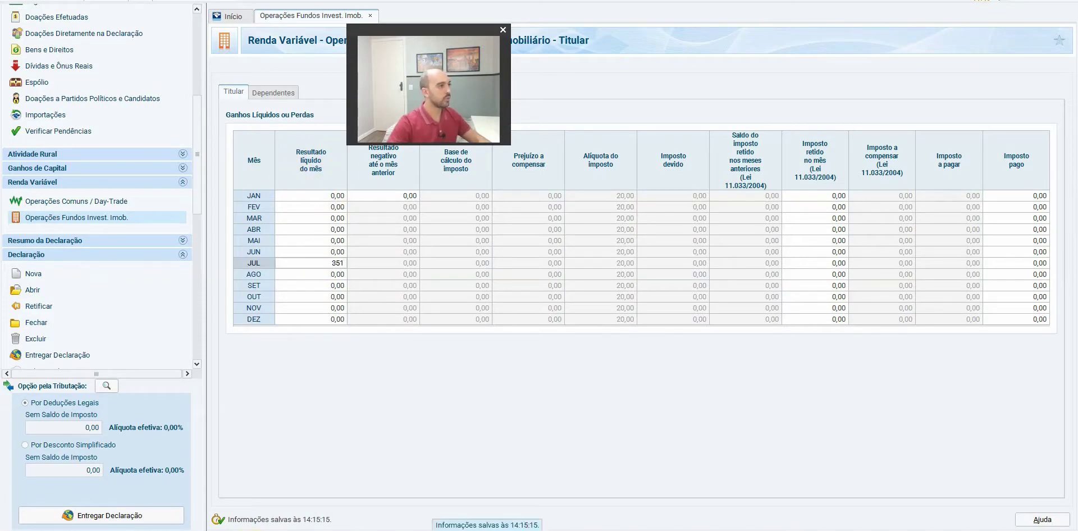
type("351")
key("Tab")
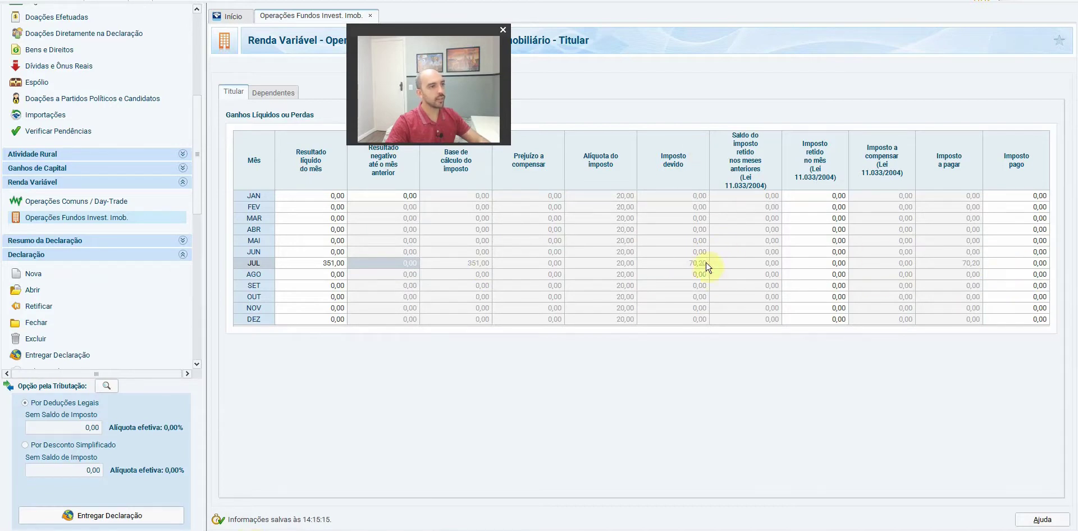
Check the spreadsheet's July 2019 FII DARF value of R$ 70,20
left_click(1034, 264)
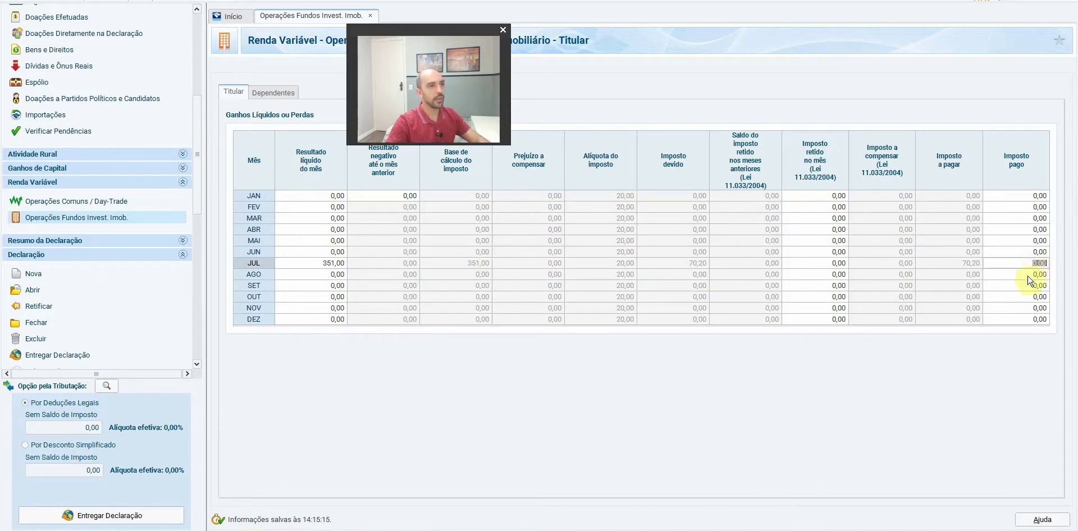
left_click(140, 522)
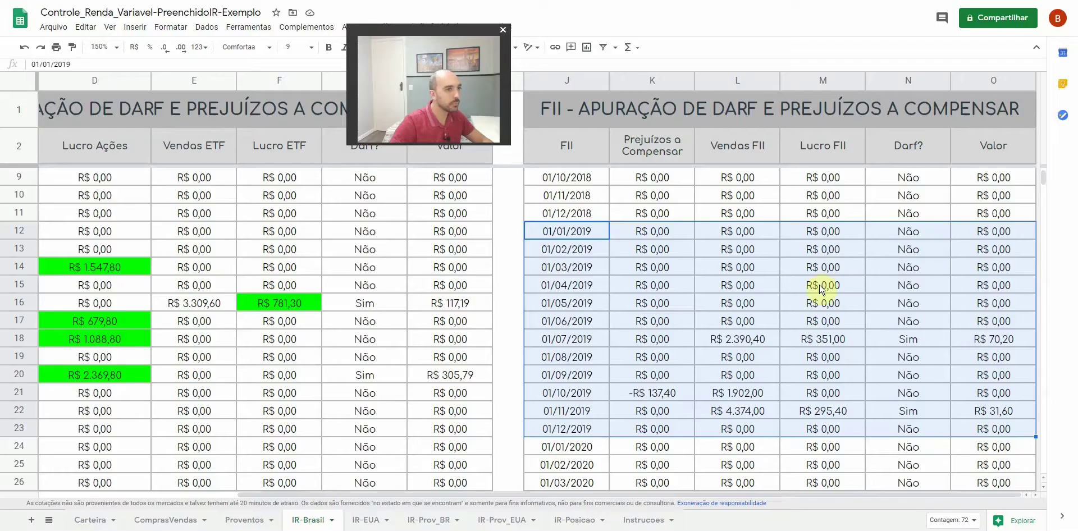
left_click(1002, 341)
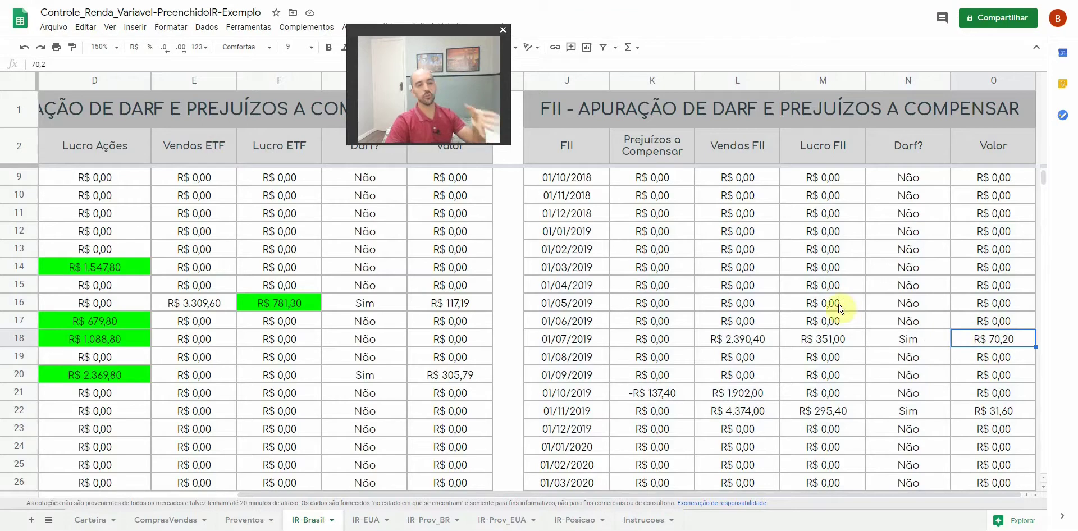
Fill July 2019's R$ 351,00 FII profit cell green in Google Sheets
left_click(827, 338)
mouse_move(461, 36)
left_mouse_down()
mouse_move(177, 76)
mouse_move(254, 63)
left_mouse_up()
left_click(398, 47)
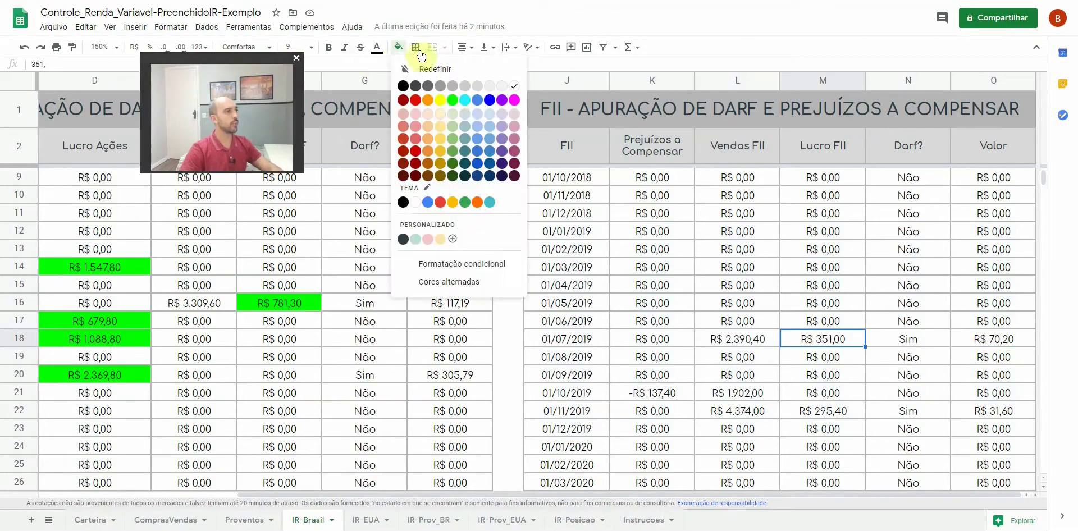
left_click(453, 100)
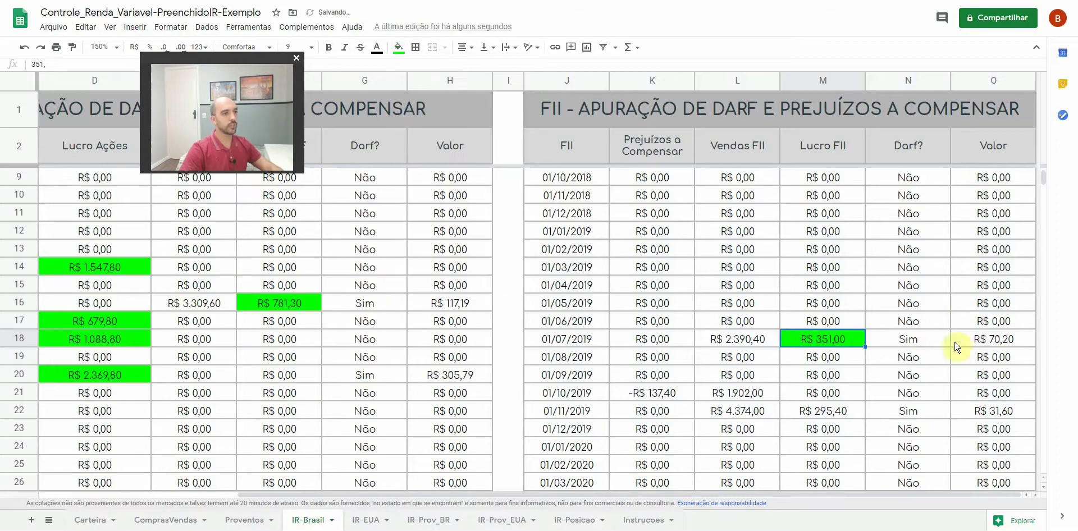
Record the R$ 70,20 DARF amount as July's FII tax paid in IRPF 2020
left_click(989, 341)
key("alt+Tab")
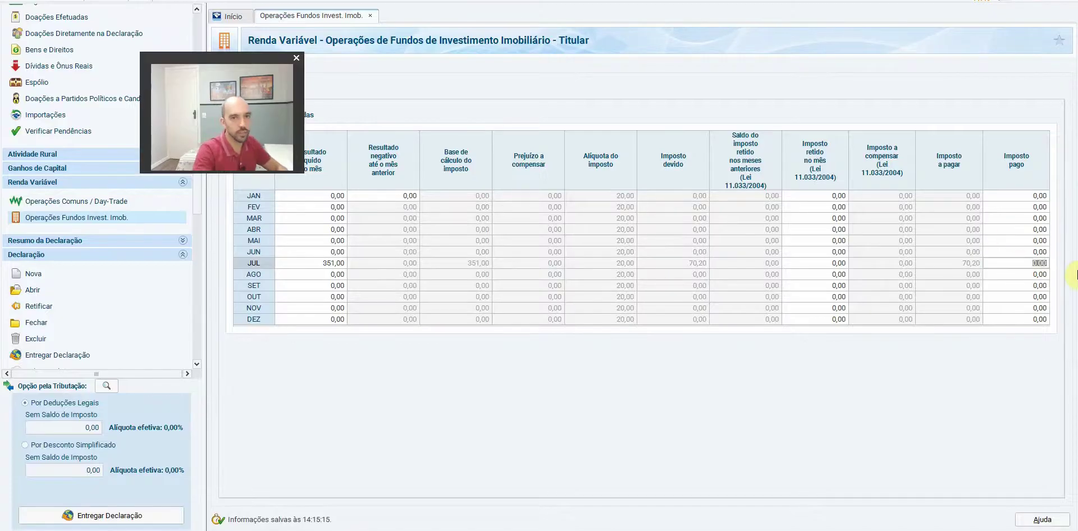
type("70,2")
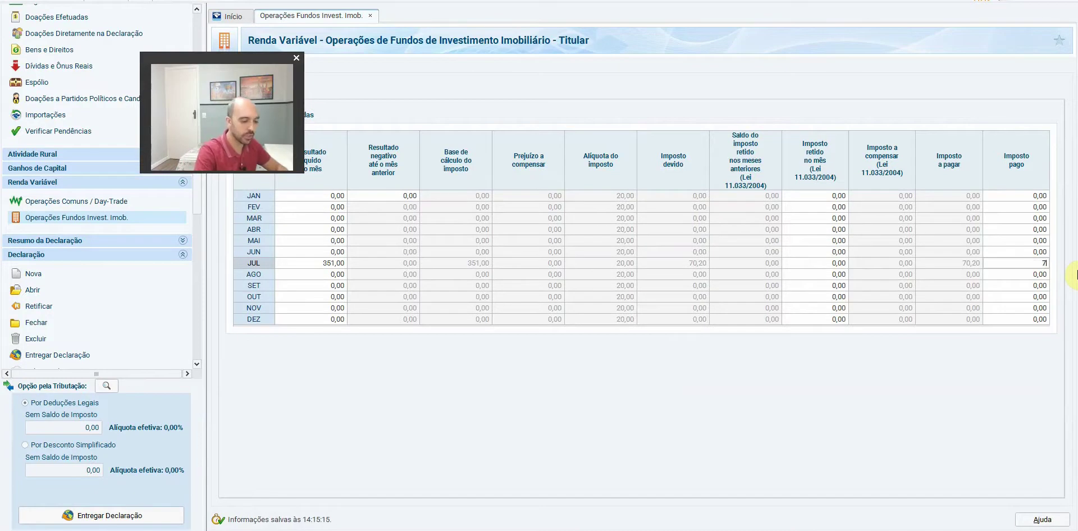
key("Return")
key("Left")
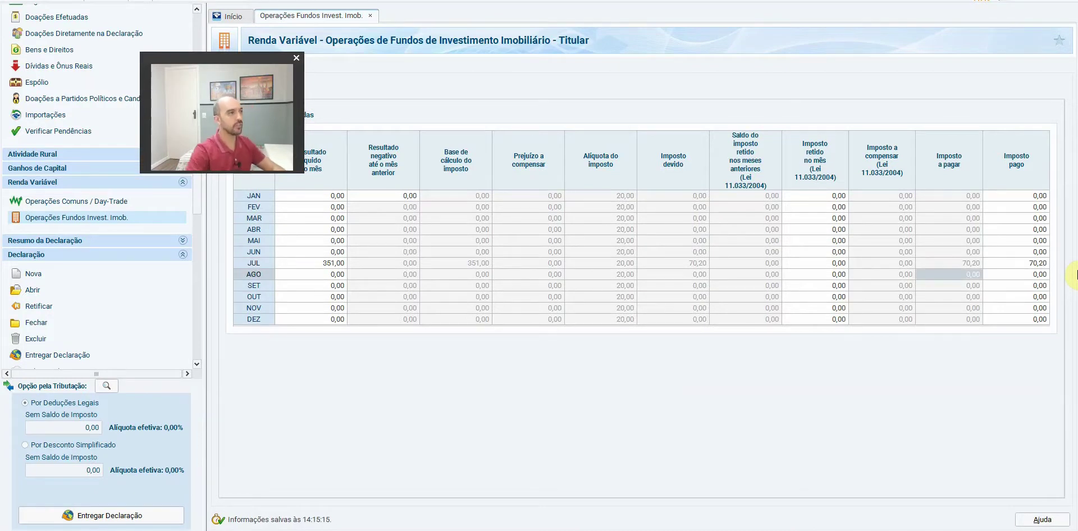
left_click(119, 527)
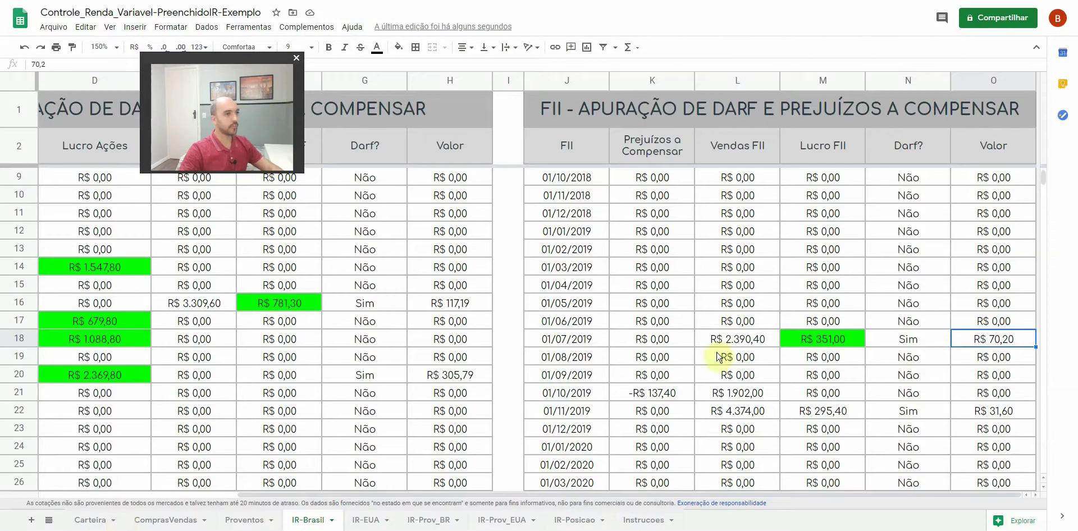
Review the August, September and October 2019 FII rows, noting October's -R$ 137,40 loss
left_click_drag(587, 359, 957, 366)
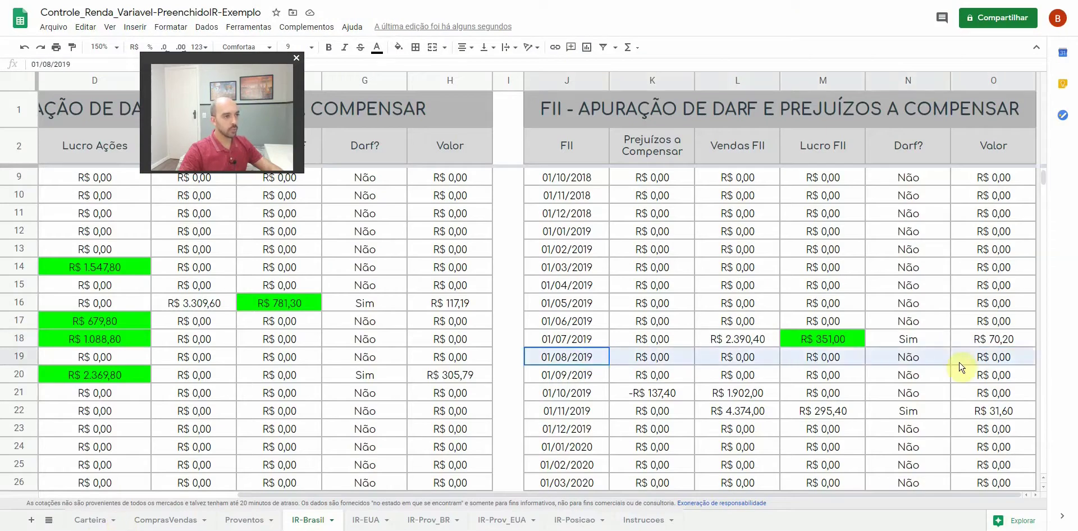
left_click(579, 377)
left_click_drag(739, 384, 965, 375)
left_click_drag(585, 395, 798, 399)
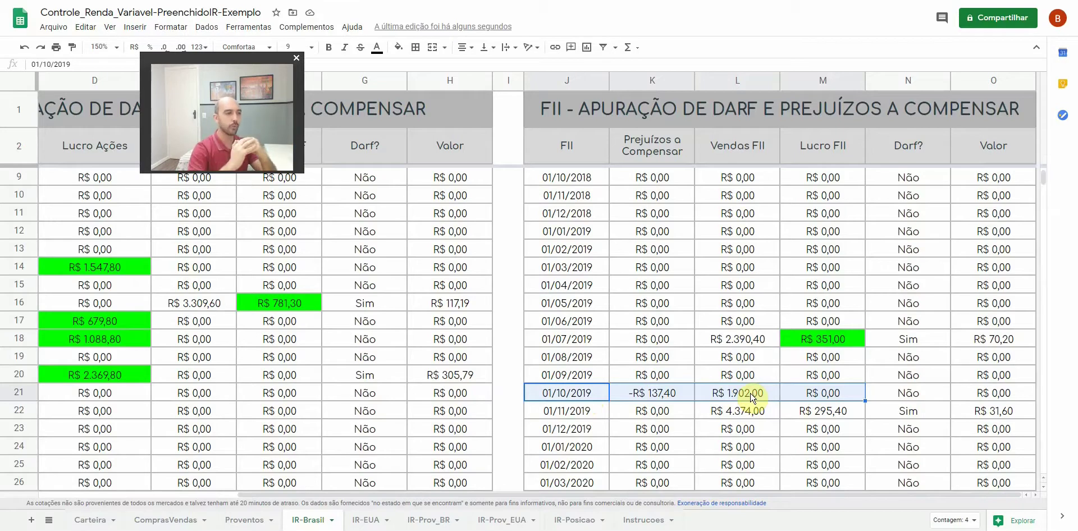
left_click(663, 394)
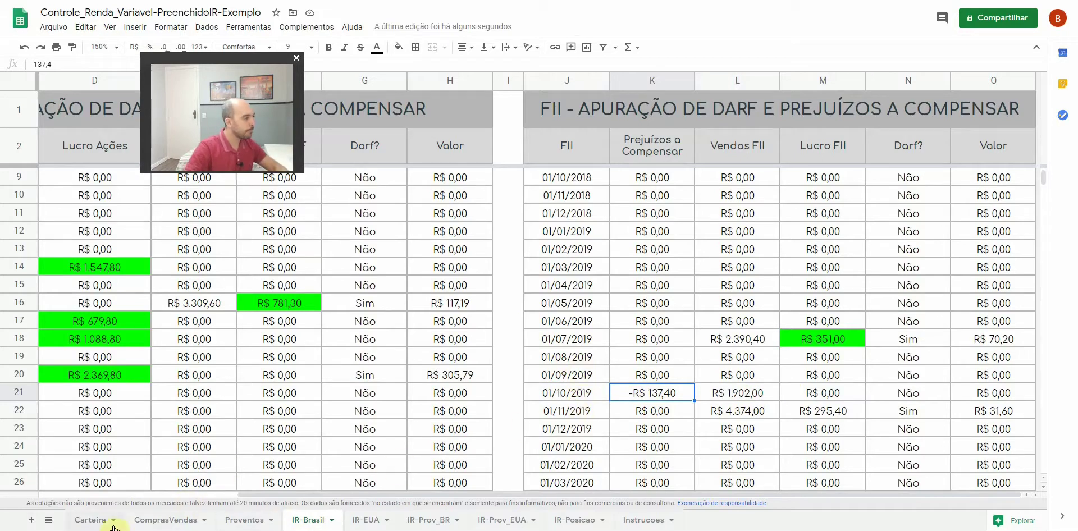
key("alt+Tab")
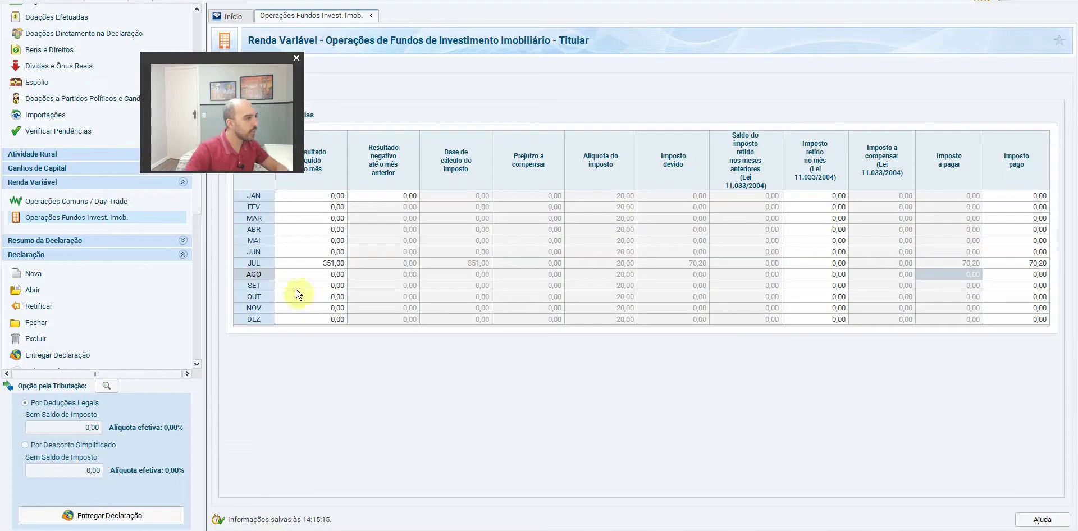
Enter -137,40 as October's FII net result, carrying a 137,40 loss into November and December
left_click(309, 299)
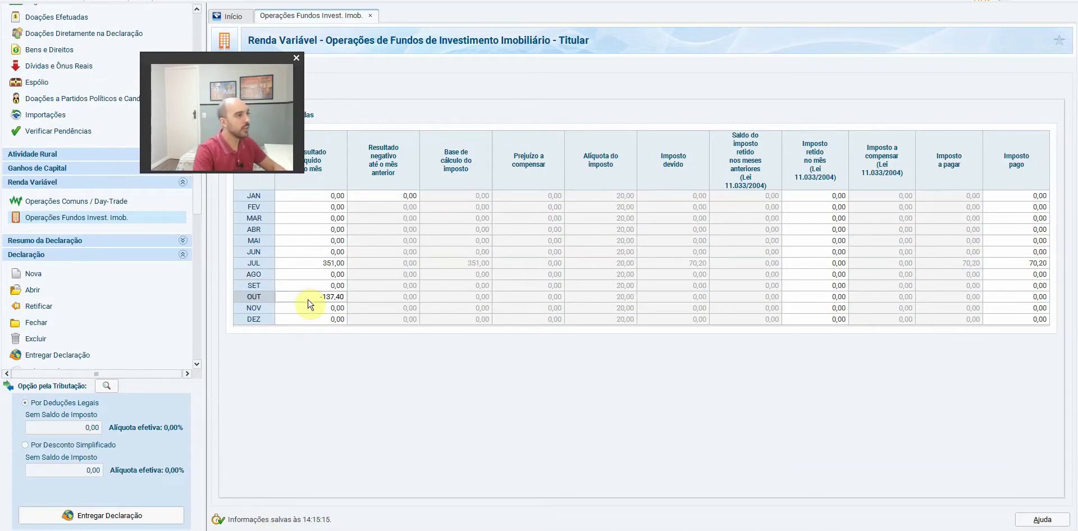
key("Tab")
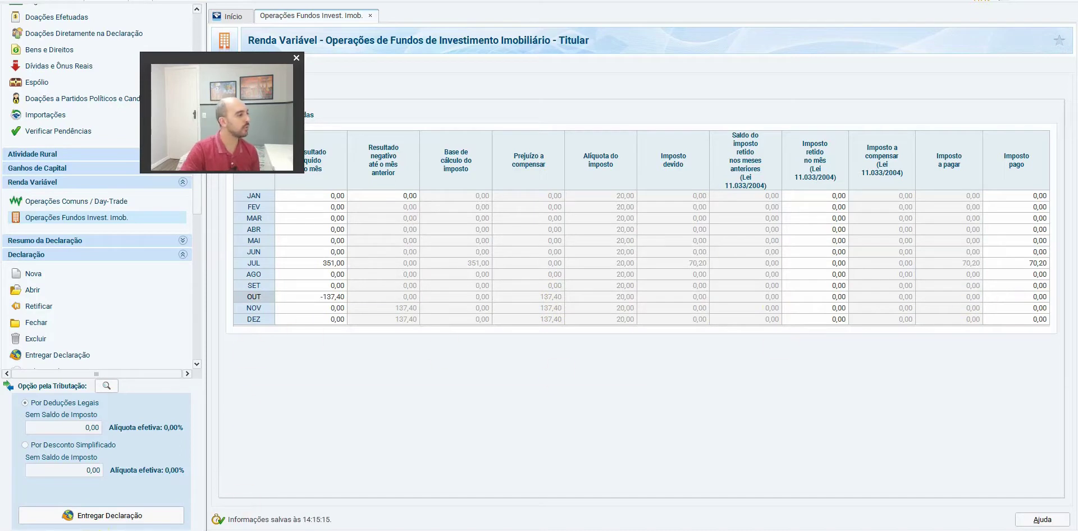
key("alt+Tab")
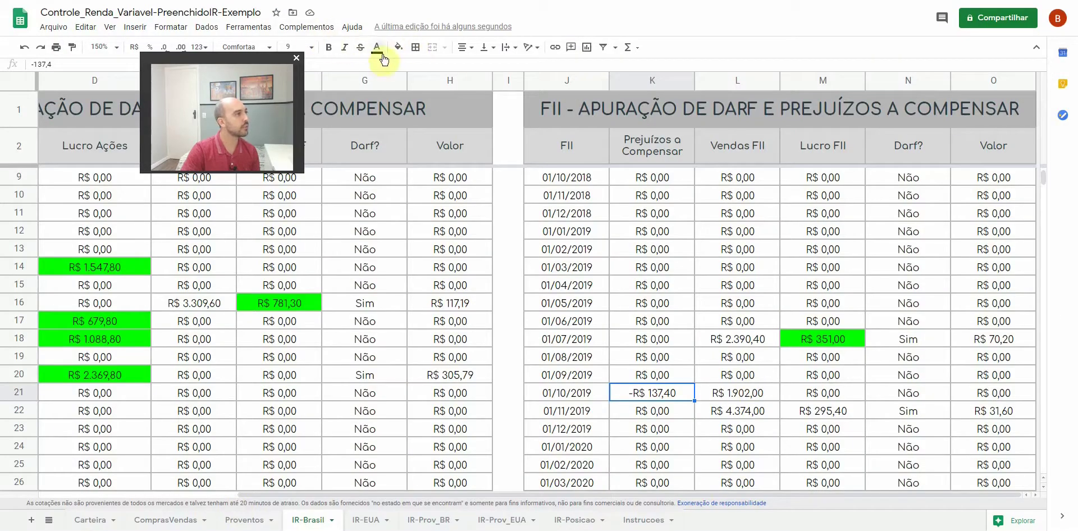
Fill October's -R$ 137,40 loss cell bright green and look up November's R$ 295,40 profit
left_click(398, 47)
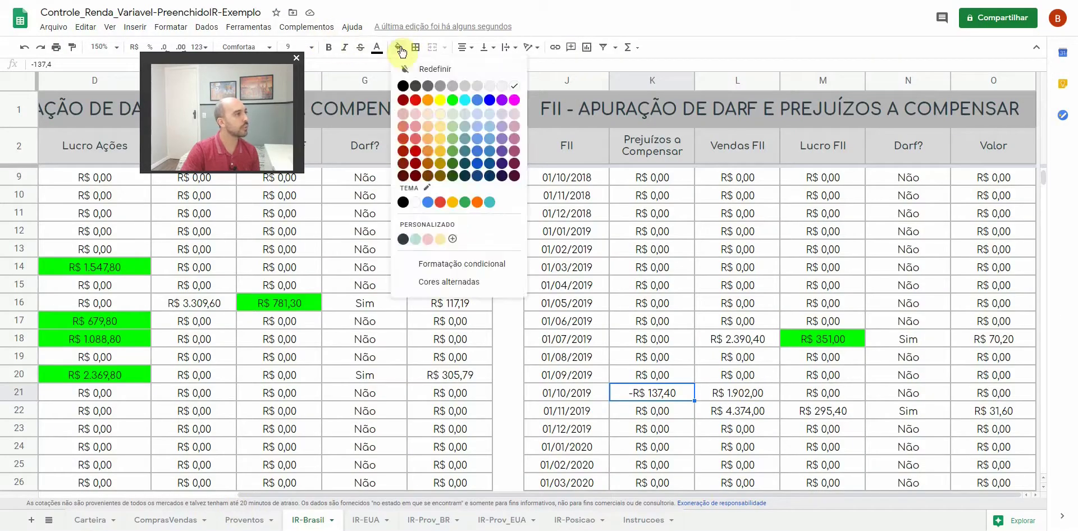
left_click(453, 101)
left_click_drag(597, 414, 992, 414)
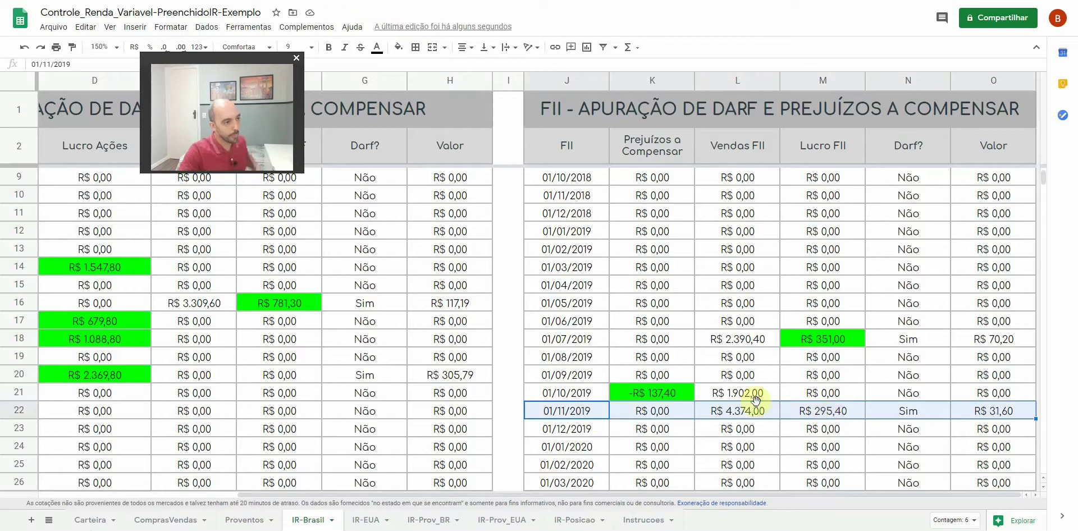
left_click(830, 415)
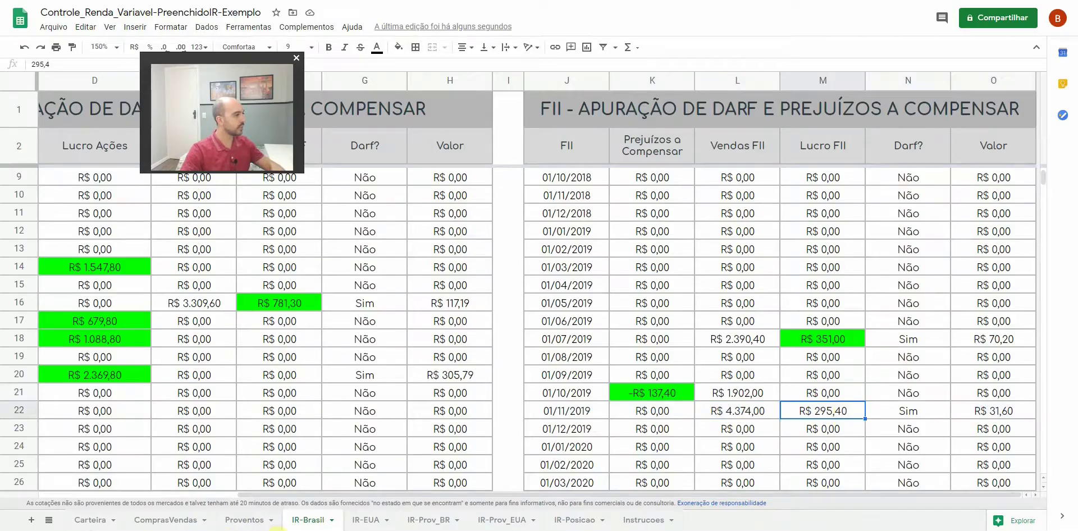
Type 295,40 as November's FII net result in IRPF 2020
key("alt+Tab")
left_click(329, 307)
type("295,40")
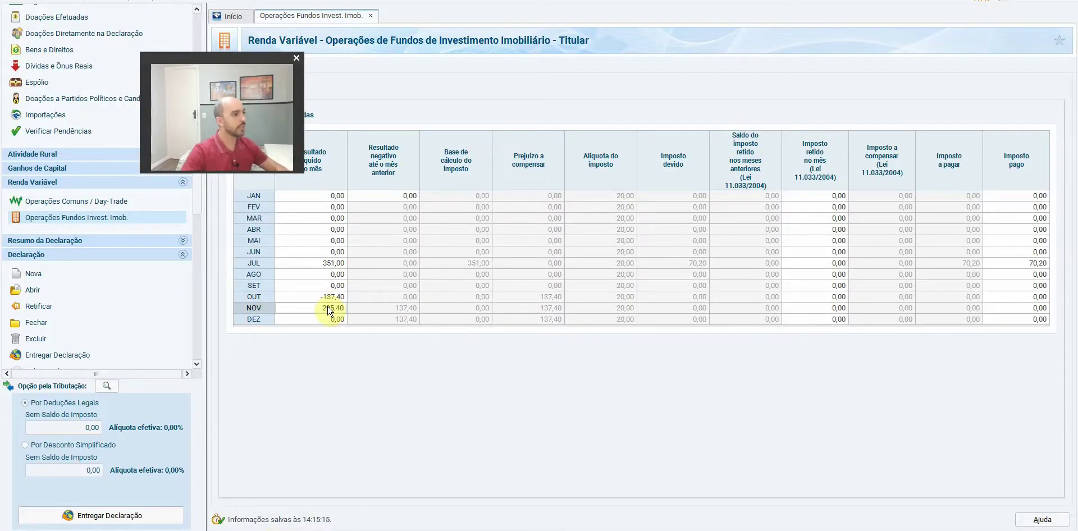
Commit November's 295,40 result, offsetting the 137,40 carried loss for 158,00 base and 31,60 tax
left_click(378, 297)
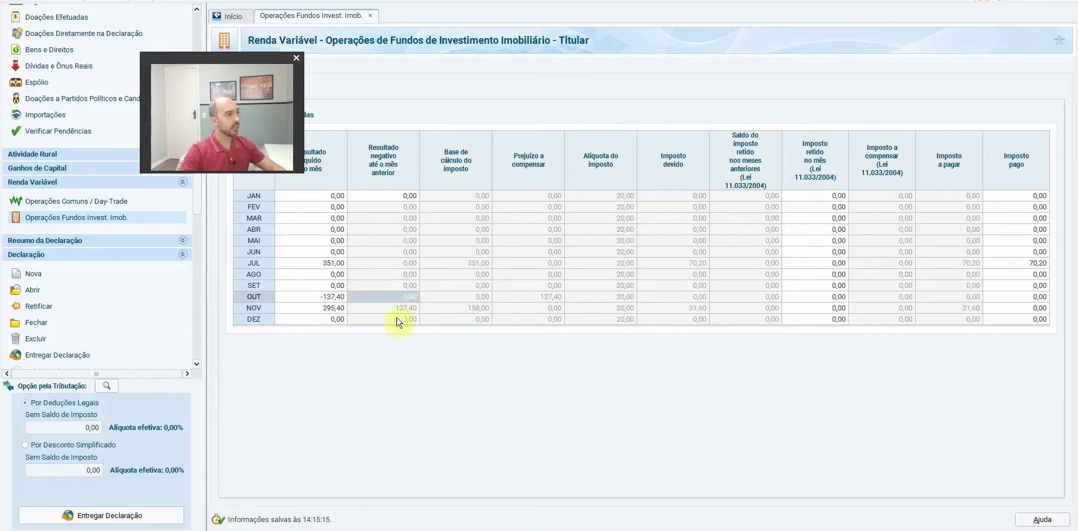
left_click(407, 312)
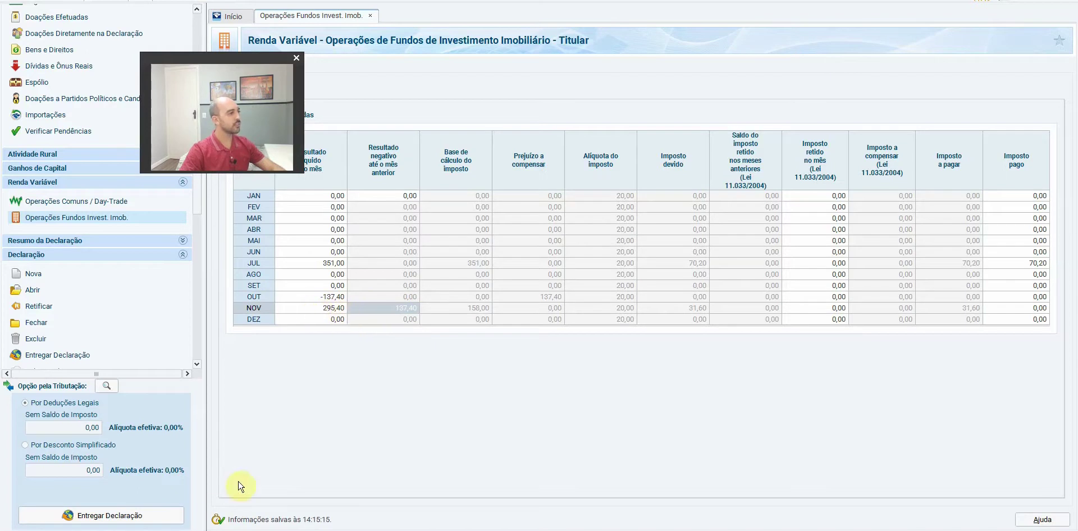
key("alt+Tab")
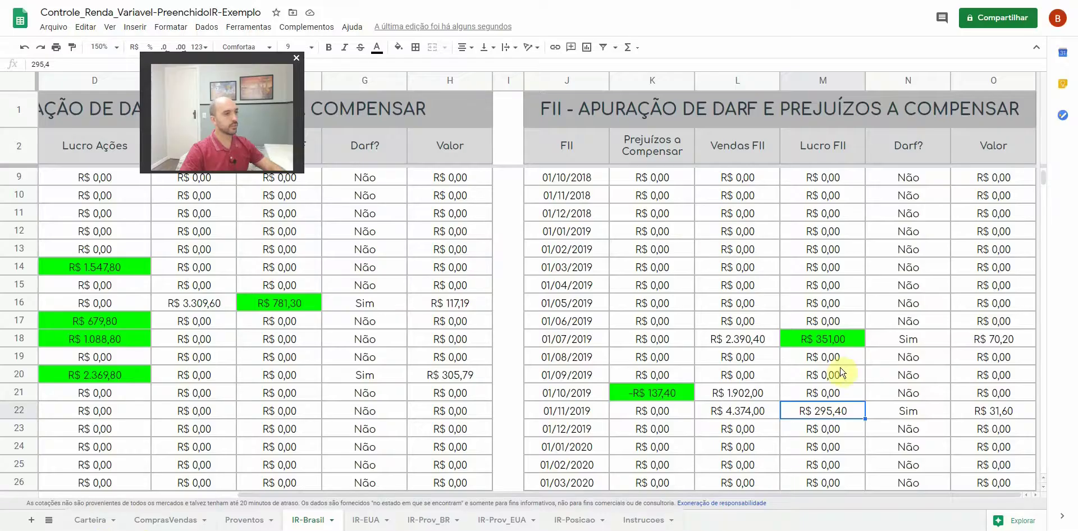
Confirm on the calculator that 295,40 minus the 137,40 carried loss equals 158
left_click(674, 394)
left_click(809, 413)
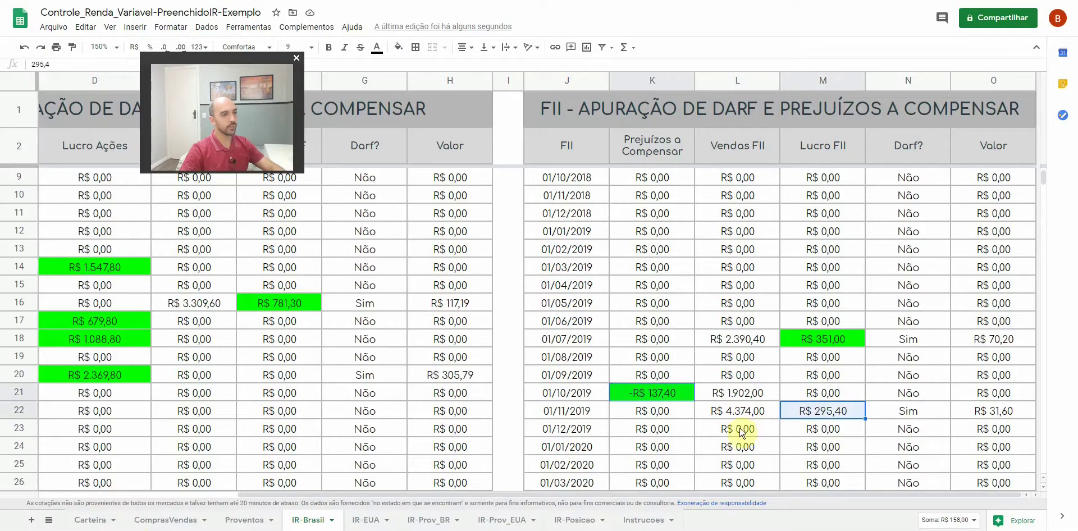
left_click(646, 321)
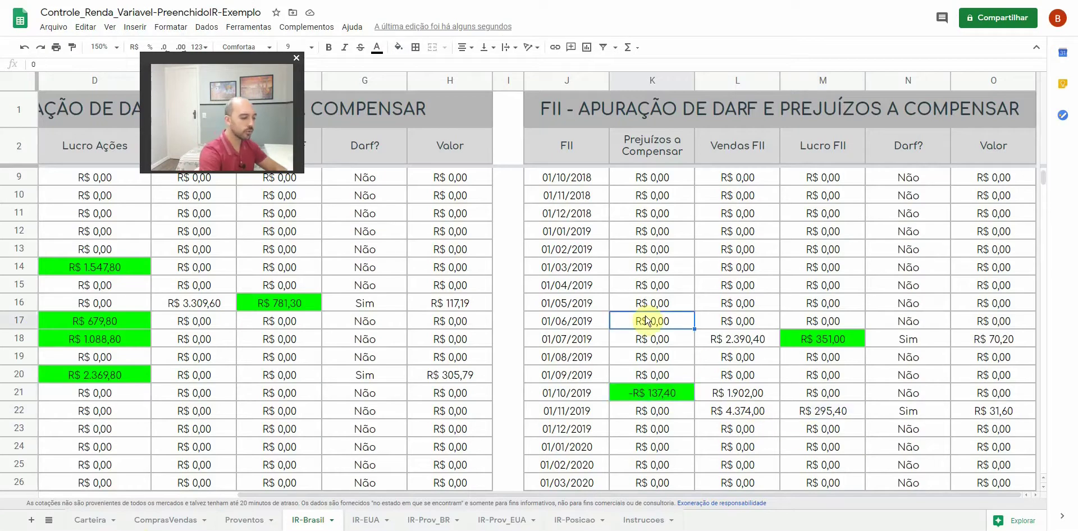
key("XF86Calculator")
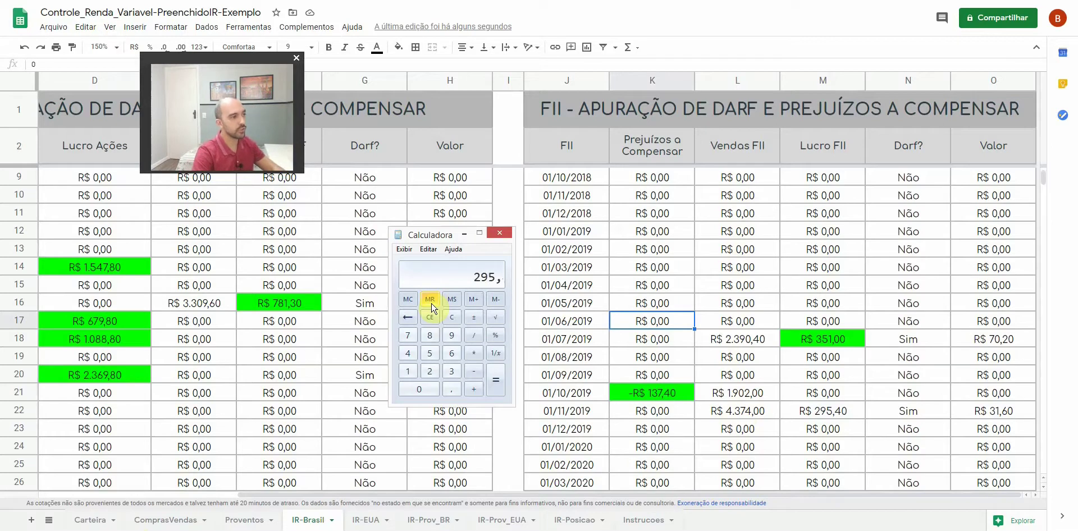
key("minus")
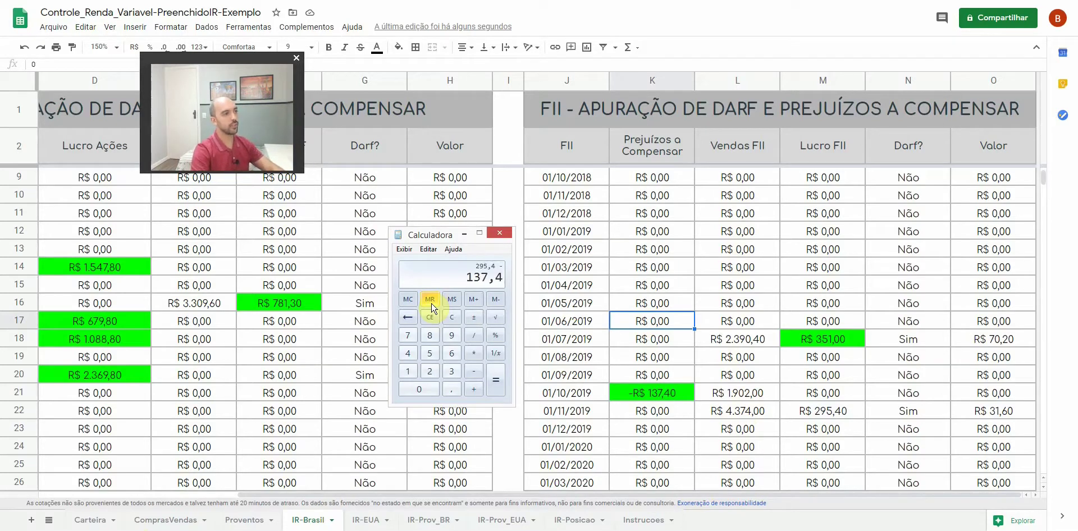
key("Return")
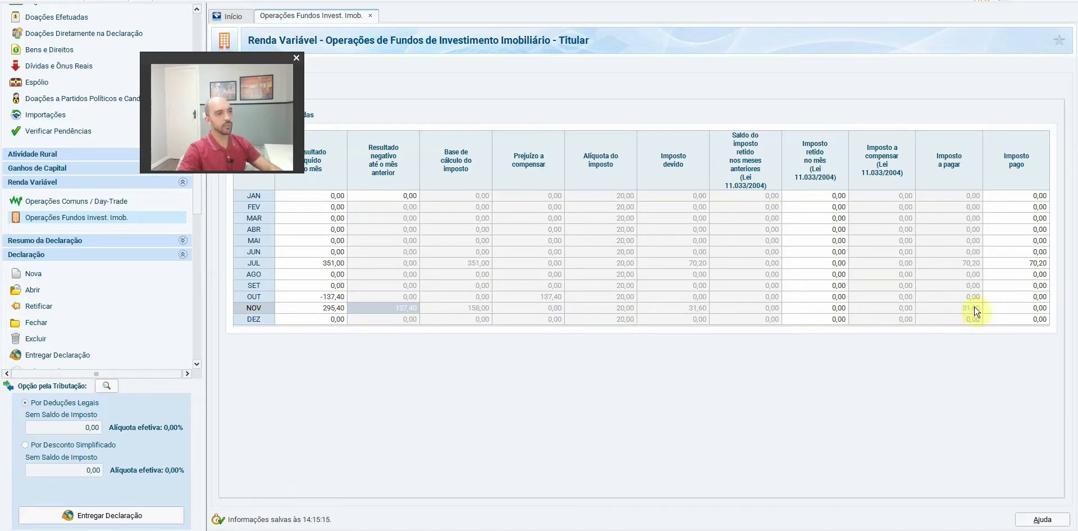
Record 31,60 as November's FII tax paid in IRPF 2020 and close the calculator
left_click(1028, 308)
type("31,60")
key("Return")
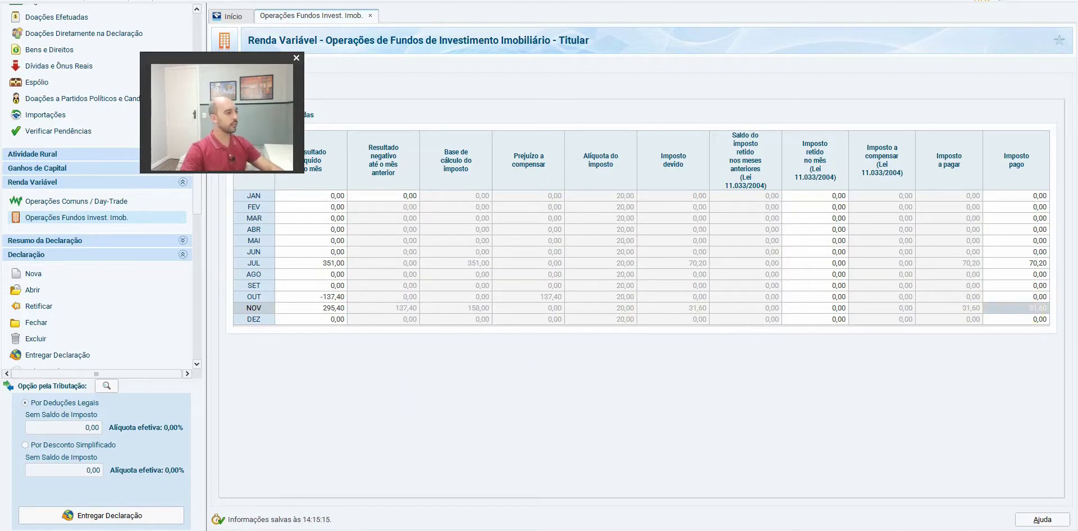
key("alt+Tab")
left_click(501, 232)
Fill November 2019's R$ 295,40 FII profit cell bright green in Google Sheets
key("alt+Tab")
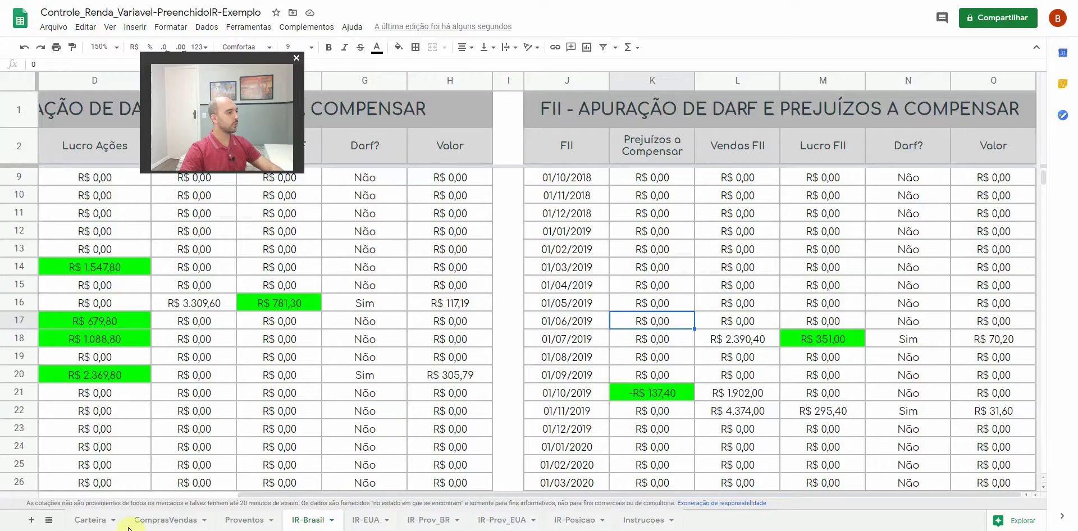
left_click(757, 416)
left_click(821, 417)
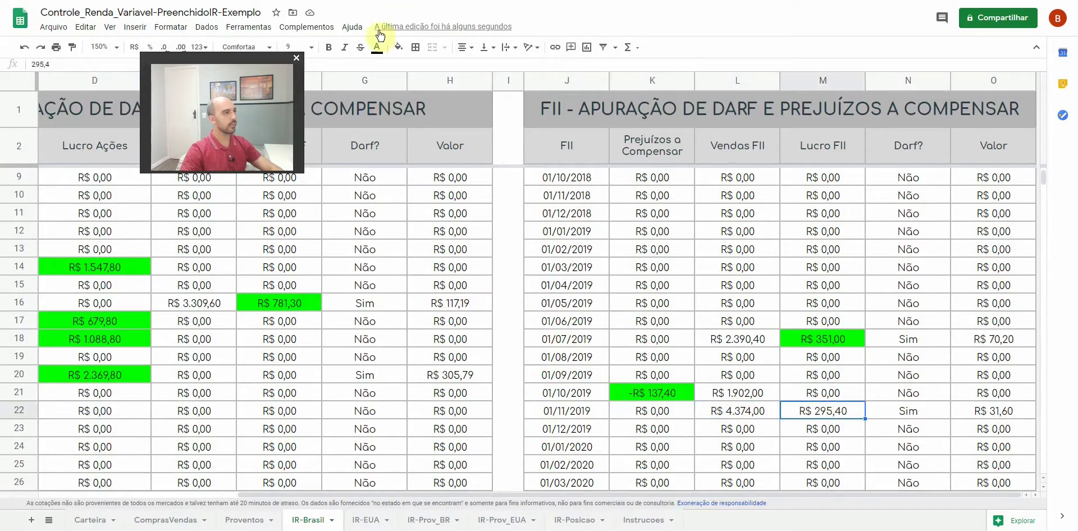
left_click(398, 47)
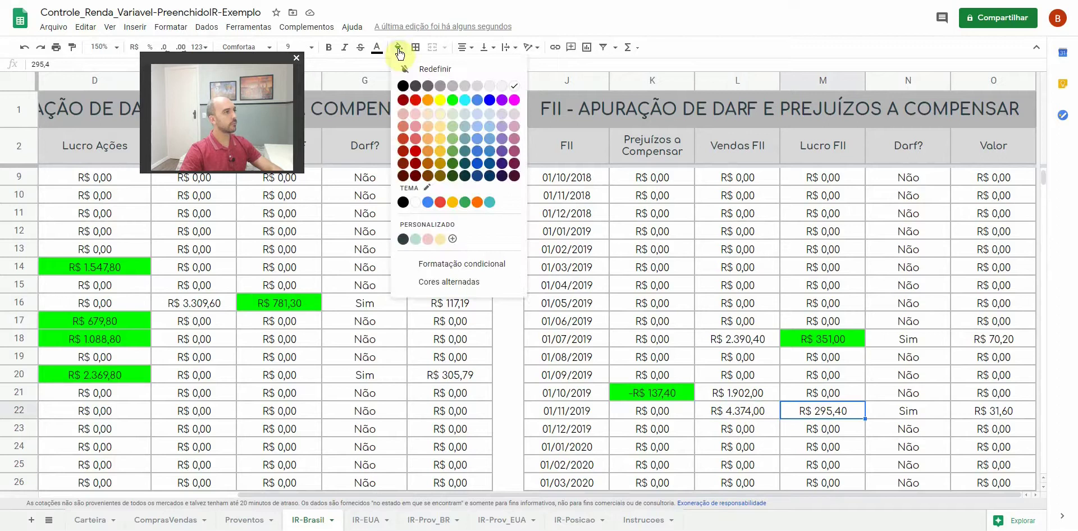
left_click(460, 101)
left_click(742, 339)
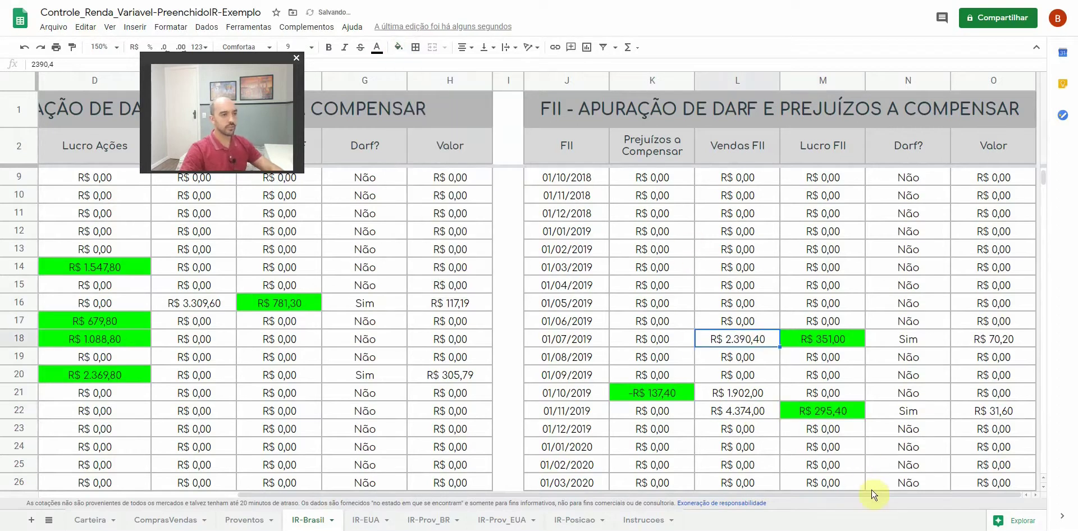
left_click_drag(854, 496, 698, 495)
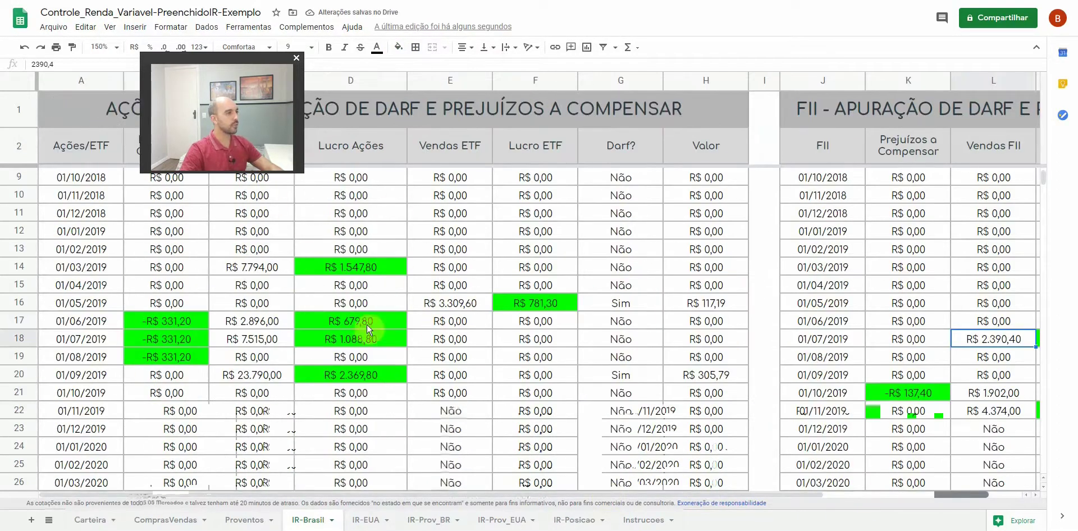
left_click_drag(808, 500, 775, 502)
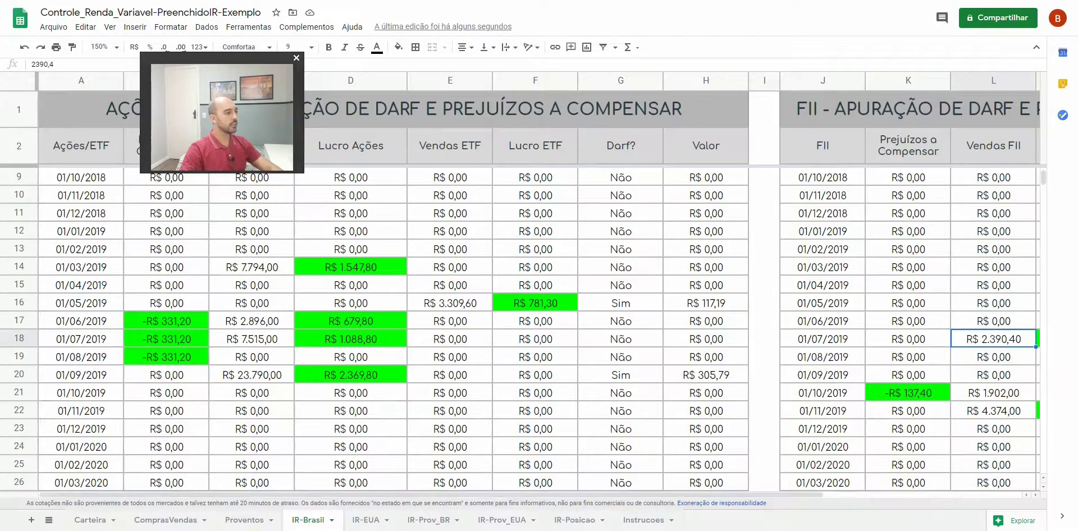
key("alt+Tab")
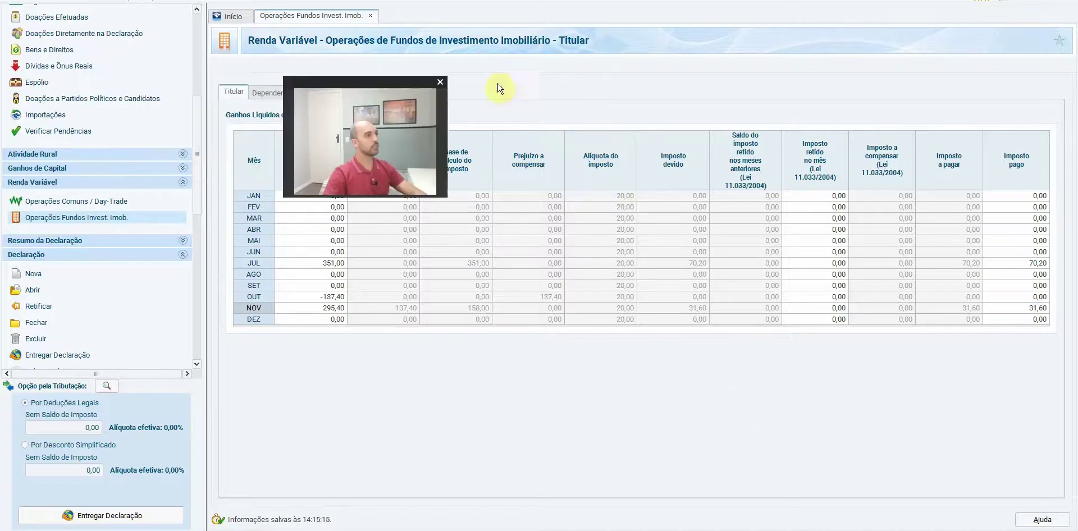
Browse Bens e Direitos, exempt income, and exclusively taxed income with the ITAU and ENGIE interest-on-equity entries
scroll(200, 124, "up", 5)
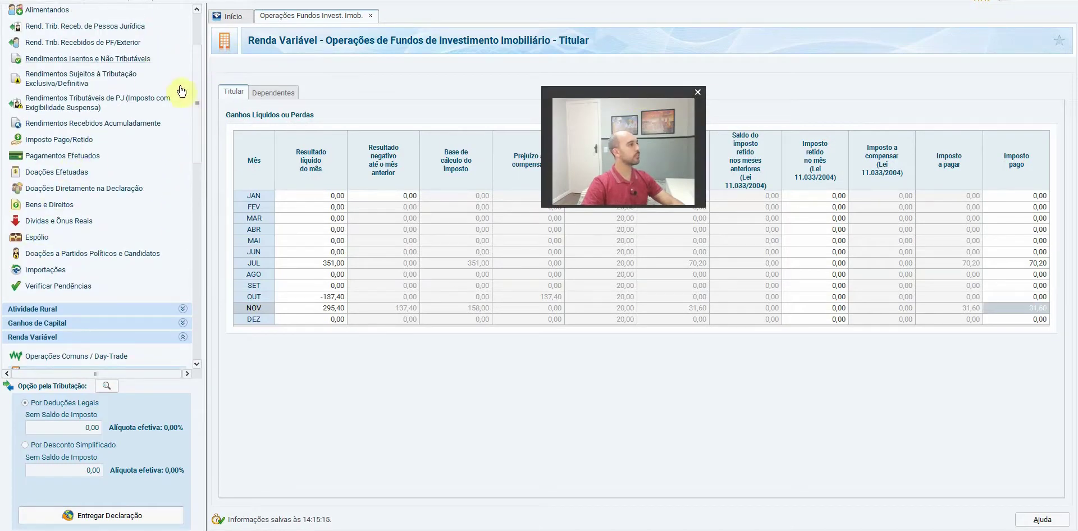
scroll(201, 102, "up", 2)
scroll(201, 103, "up", 1)
left_click(50, 262)
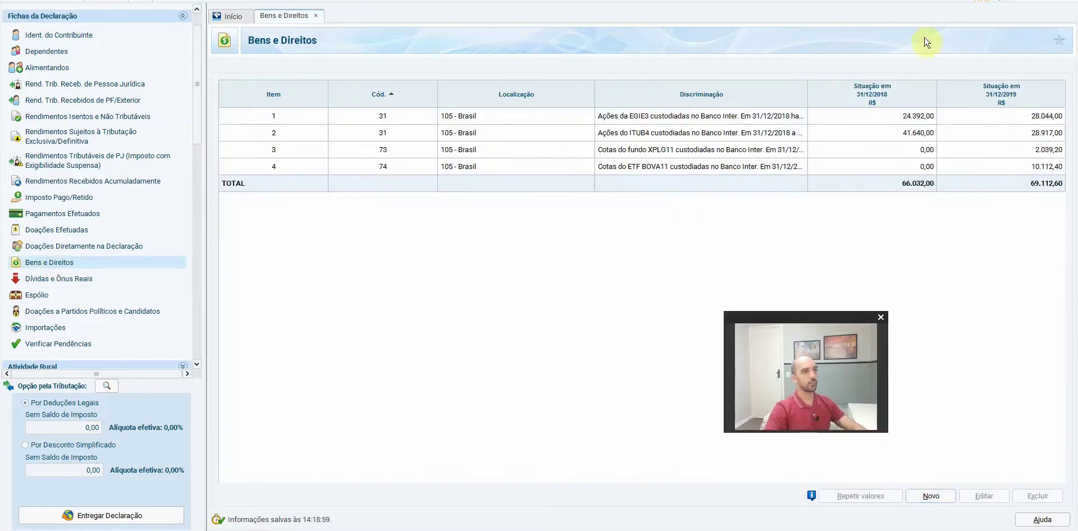
left_click(56, 117)
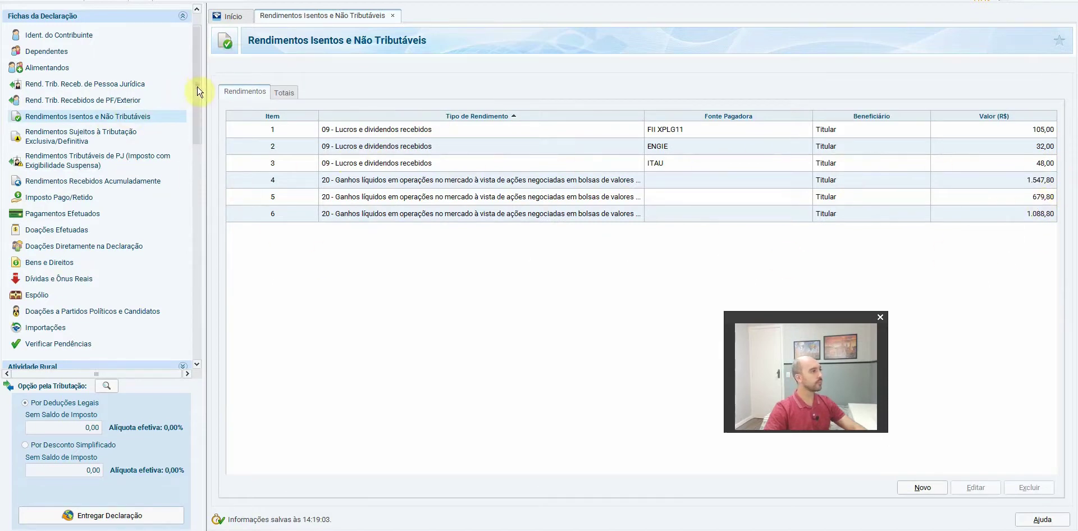
scroll(199, 98, "down", 4)
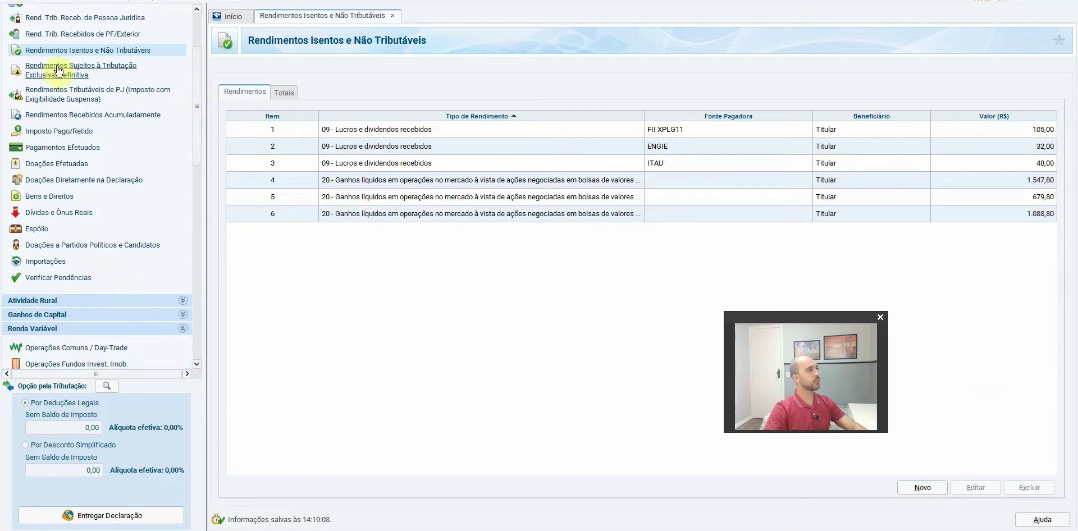
left_click(58, 70)
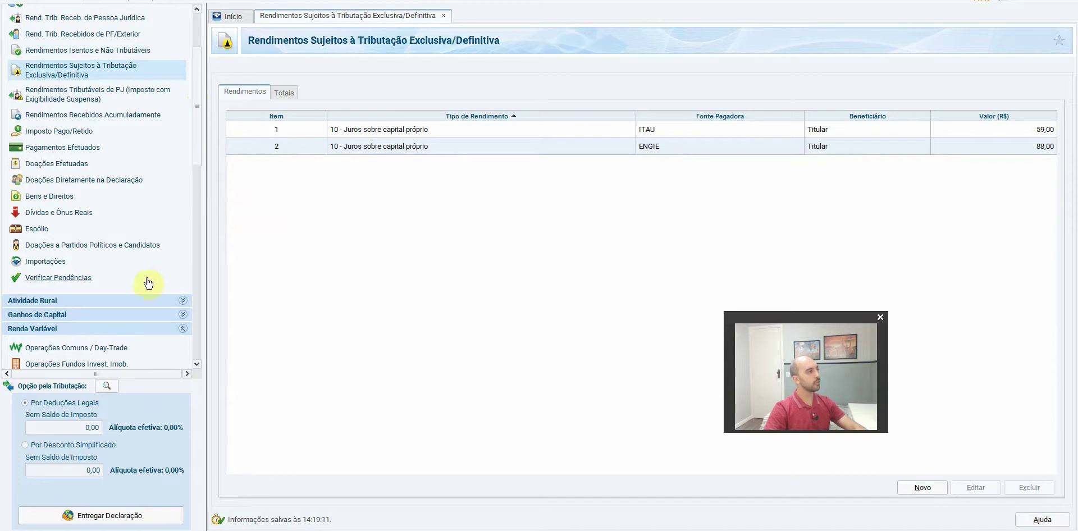
scroll(198, 172, "down", 6)
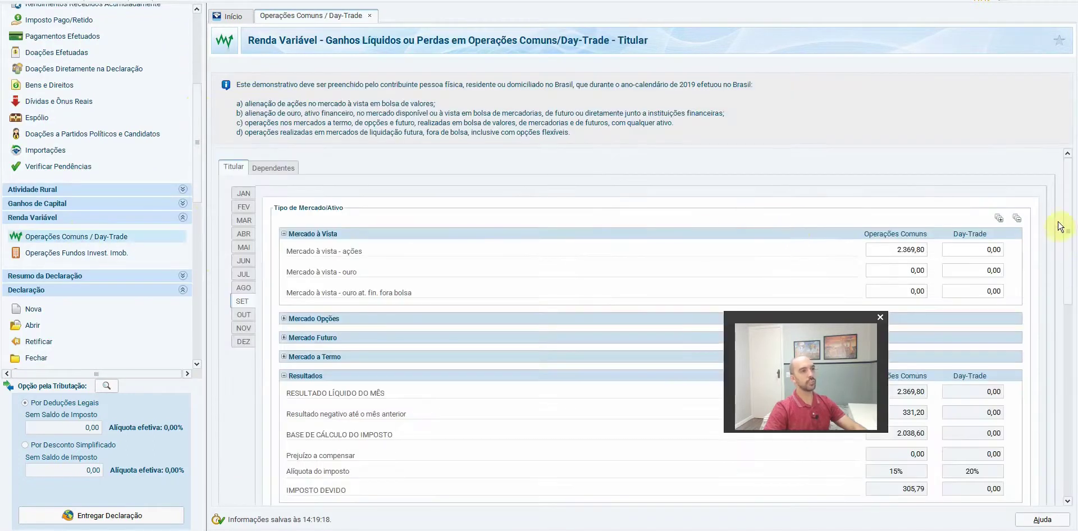
Open Operações Fundos Invest. Imob. to review all 2019 monthly FII results and taxes paid
mouse_move(1069, 220)
left_mouse_down()
mouse_move(1069, 271)
mouse_move(1068, 220)
left_mouse_up()
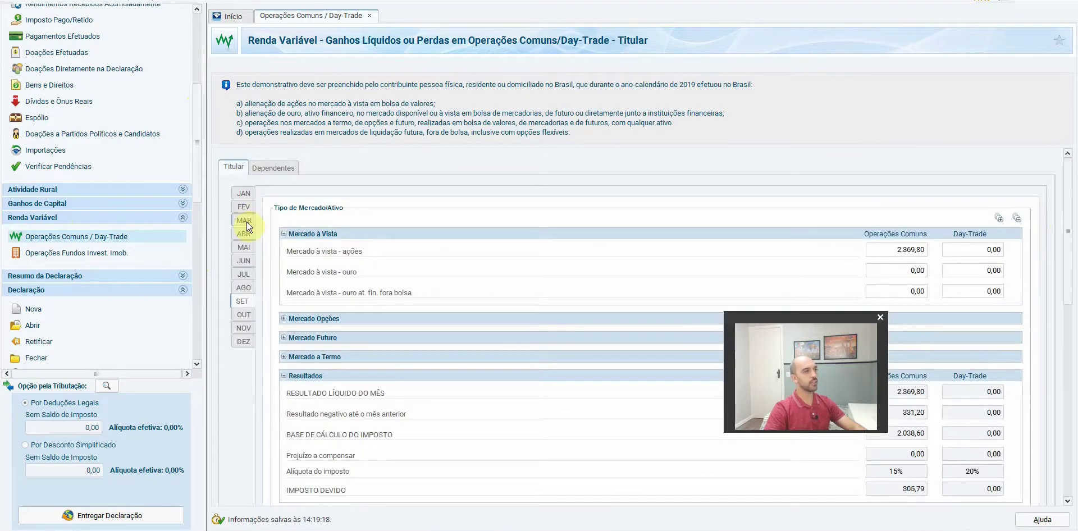
left_click(86, 253)
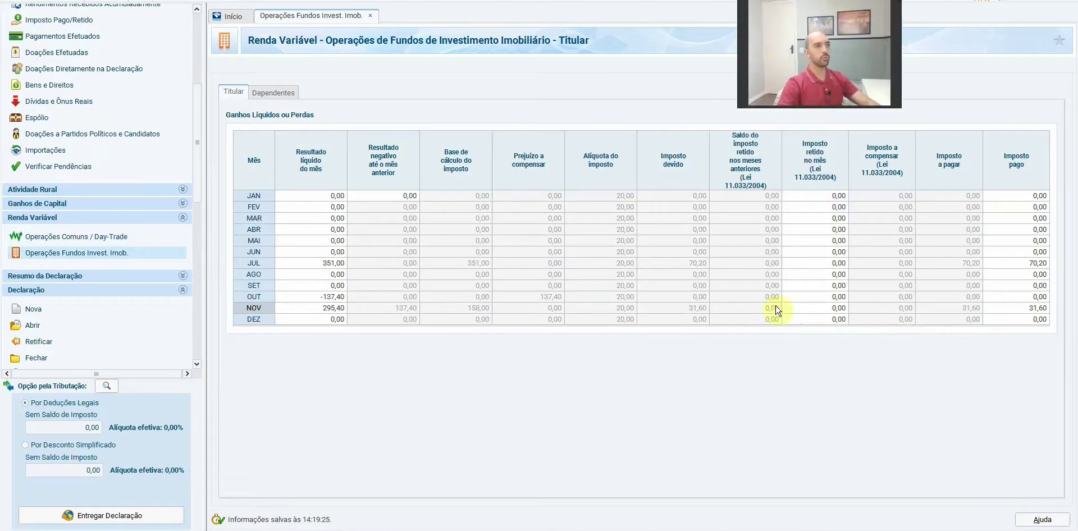
left_click_drag(739, 107, 285, 434)
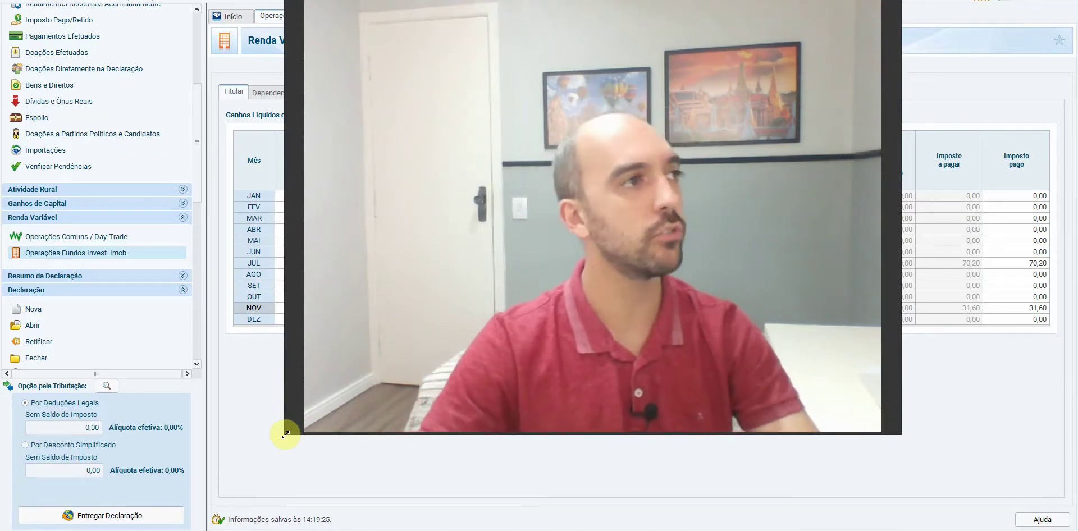
left_click_drag(621, 12, 554, 37)
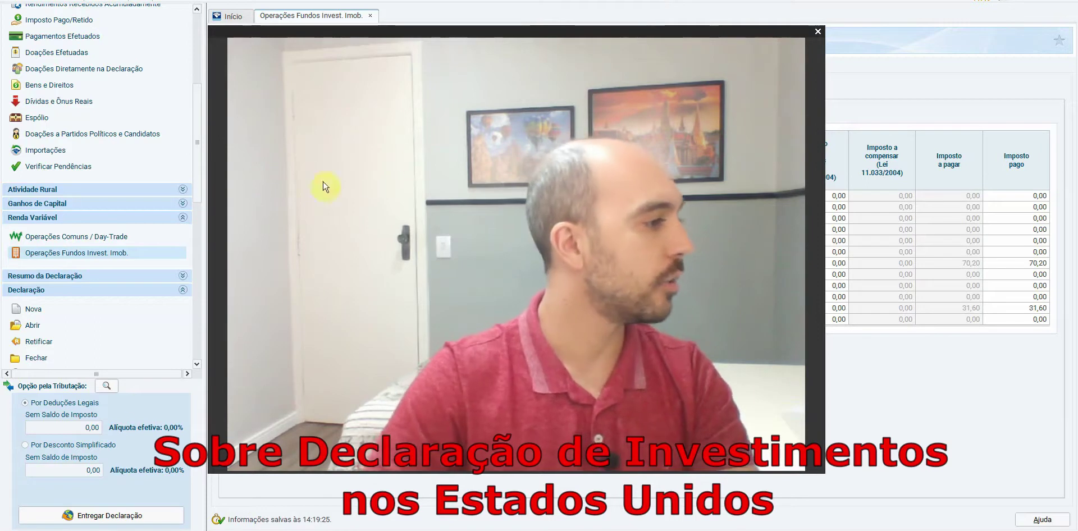
Return to the investment spreadsheet, open the Proventos sheet and select row 18
key("alt+Tab")
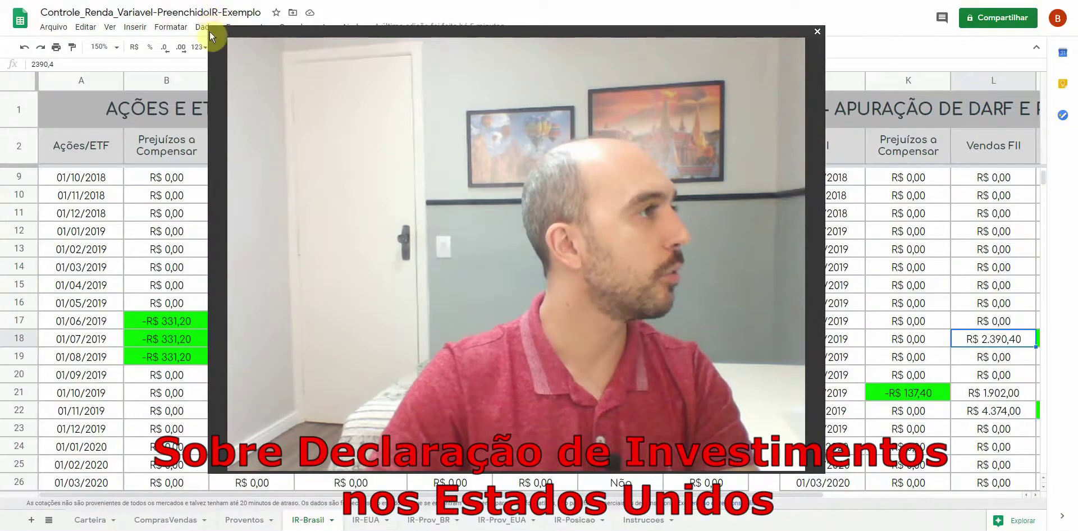
left_click_drag(211, 24, 584, 293)
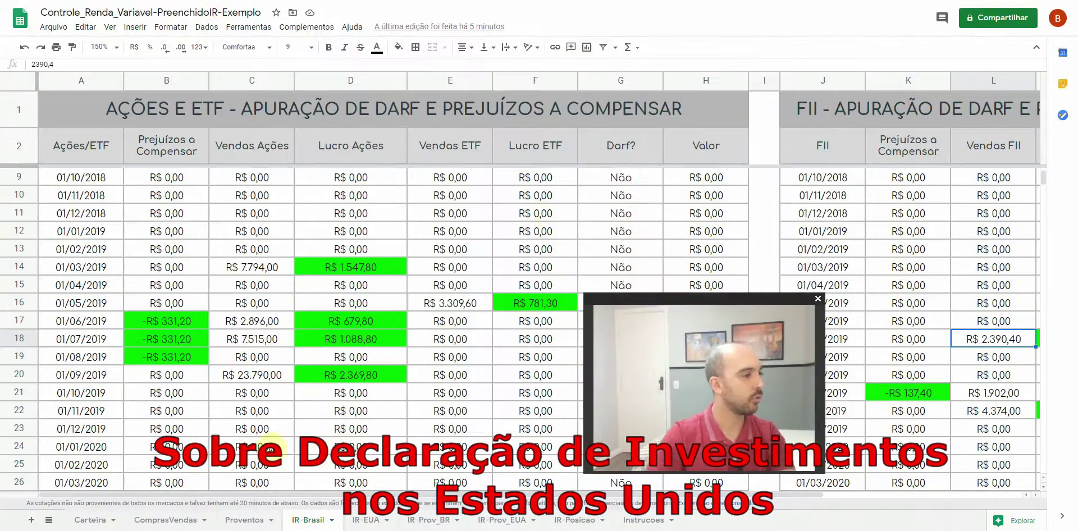
key("ctrl+shift+Page_Up")
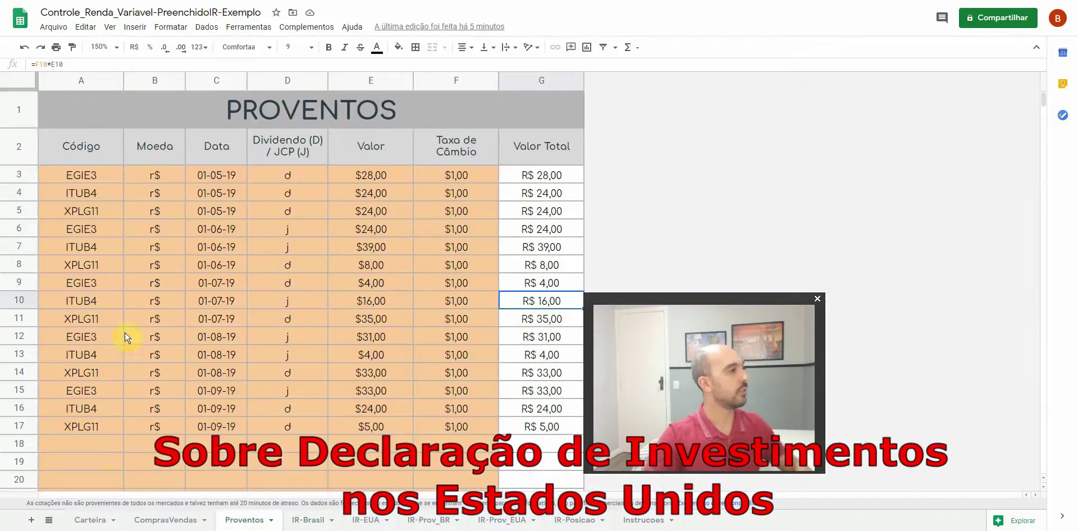
left_click(109, 449)
left_click_drag(715, 363, 761, 167)
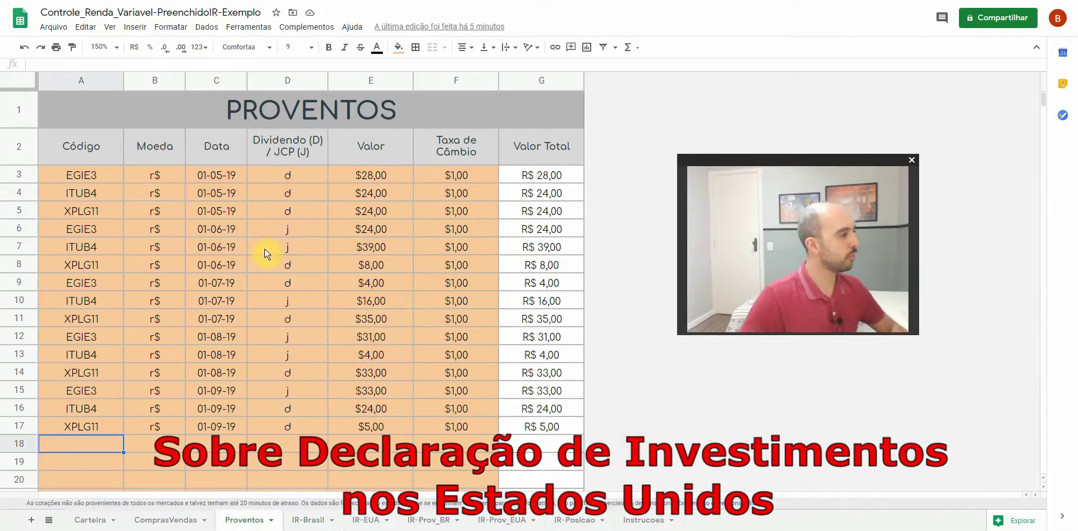
Fill row 18 with qqq, us$, 01/10/19, type d, value 10 and exchange rate 5,35
type("qqq")
key("Tab")
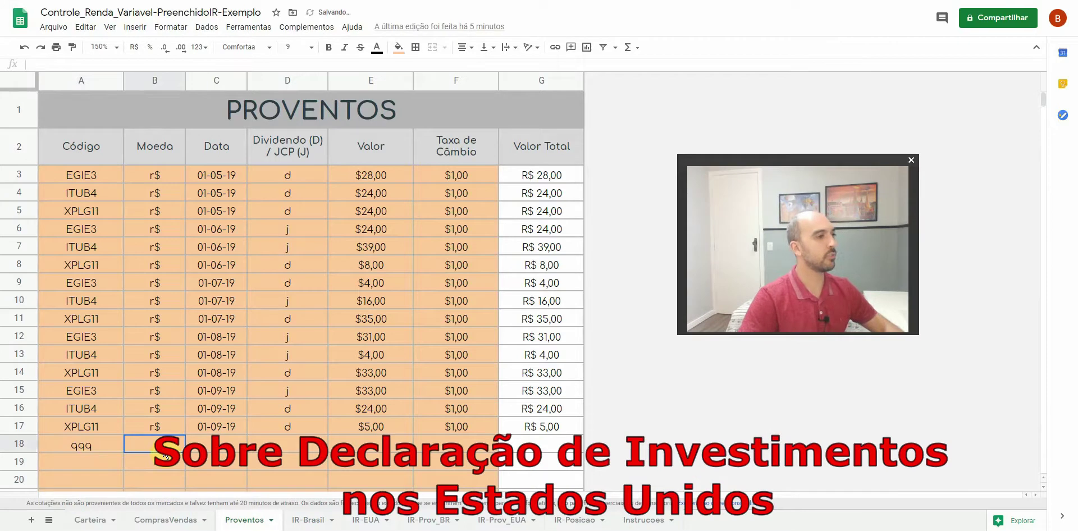
type("us$")
key("Tab")
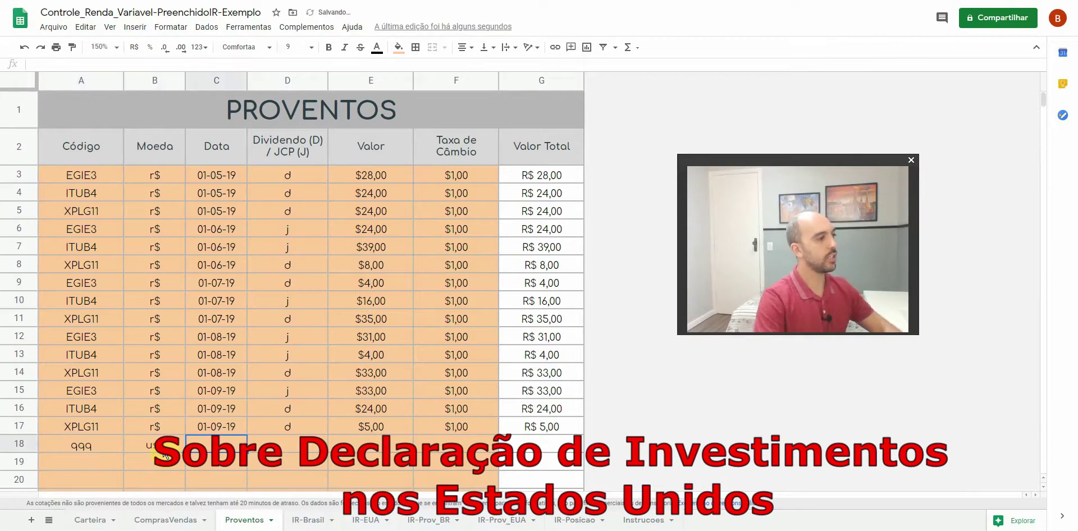
type("01/10/19")
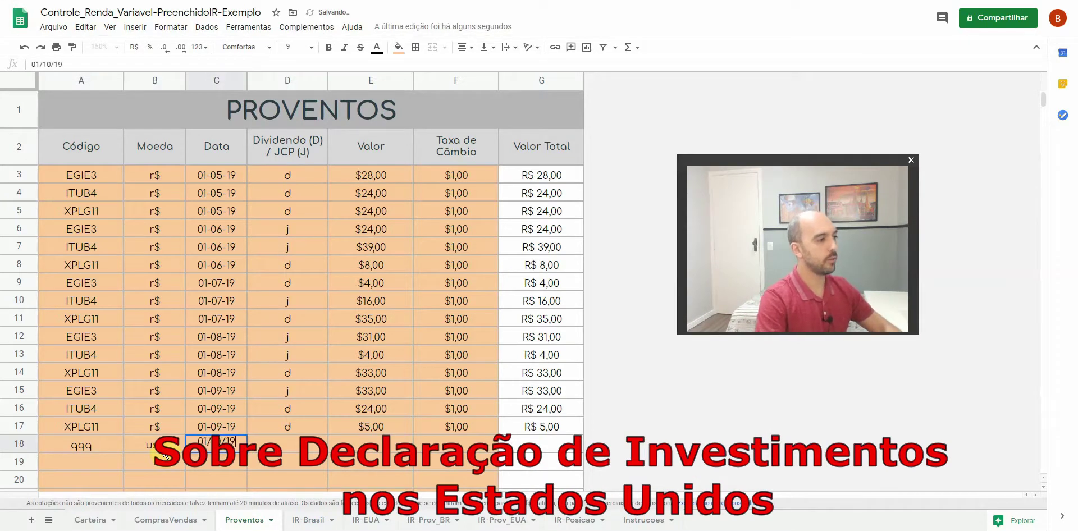
key("Tab")
type("d")
key("Tab")
type("10")
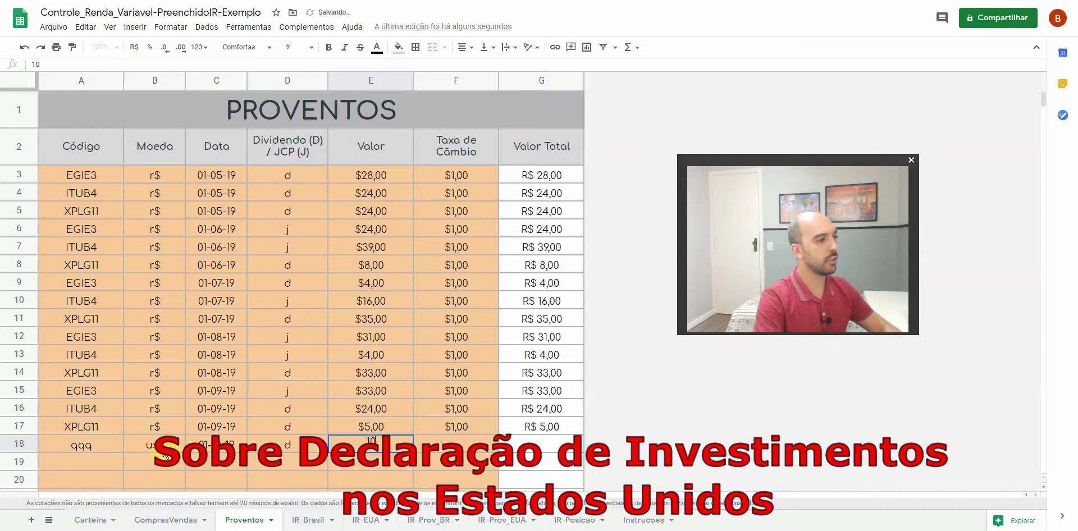
key("Tab")
type("5,35")
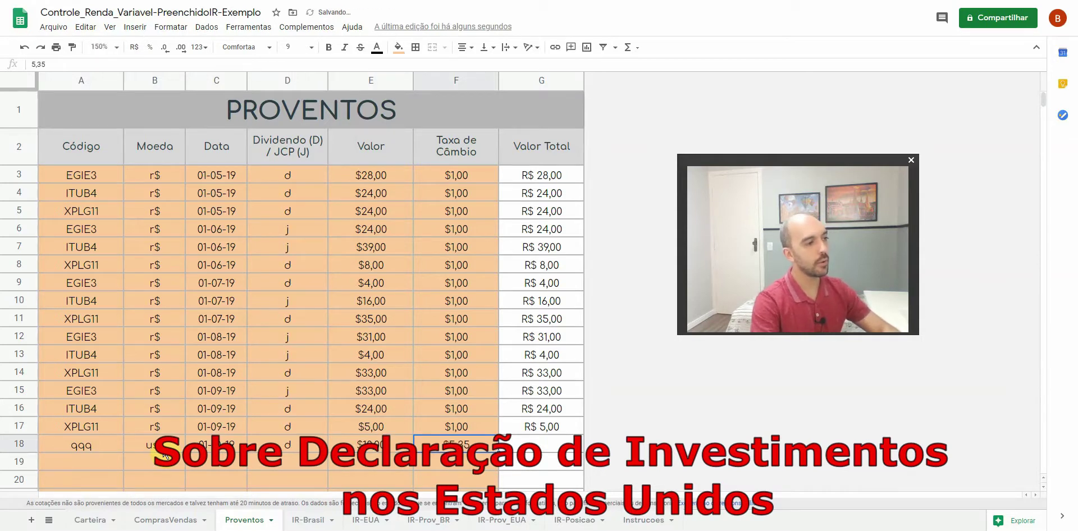
key("Tab")
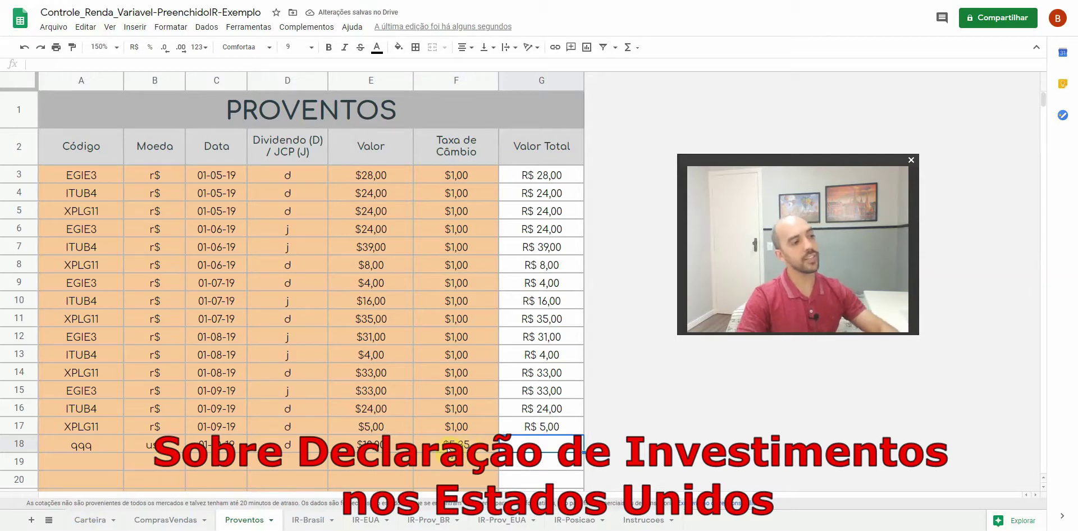
left_click(464, 448)
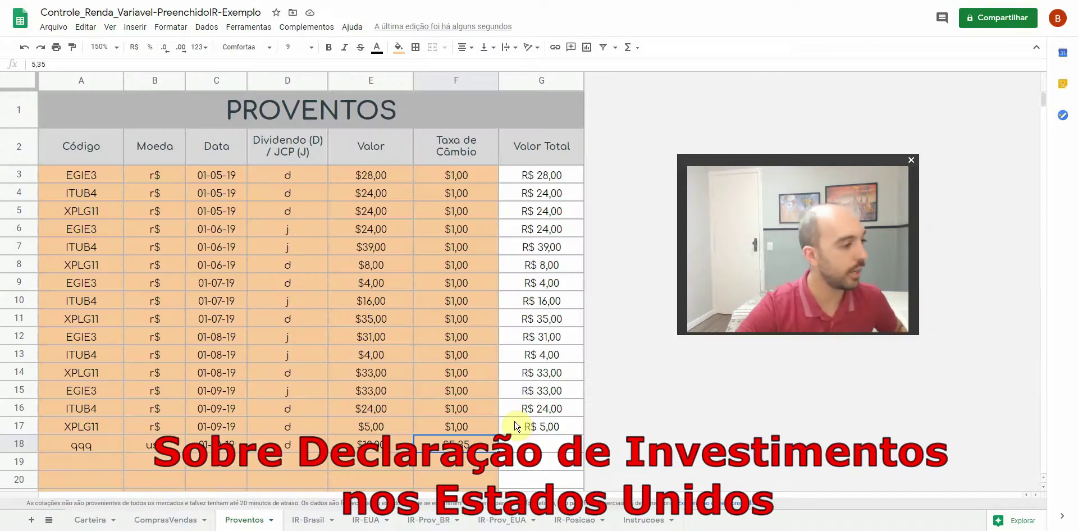
Go to the ComprasVendas sheet and select cell A20 for a new purchase row
left_click(568, 527)
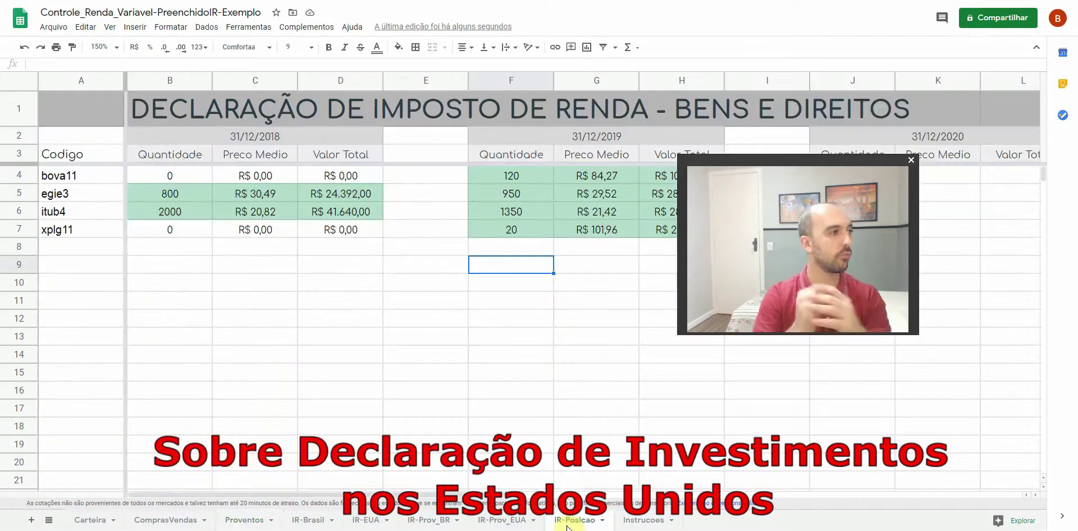
left_click(155, 526)
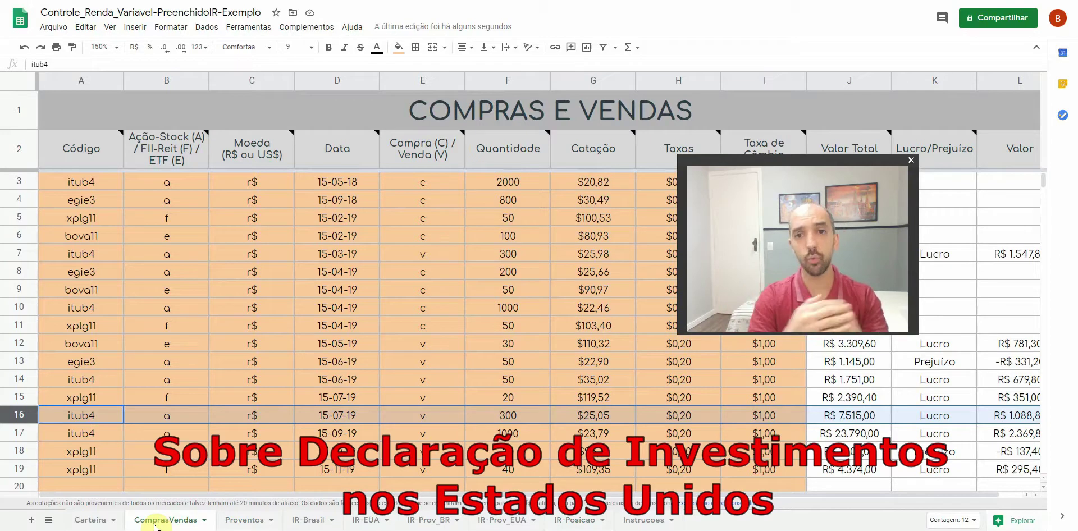
scroll(162, 456, "down", 2)
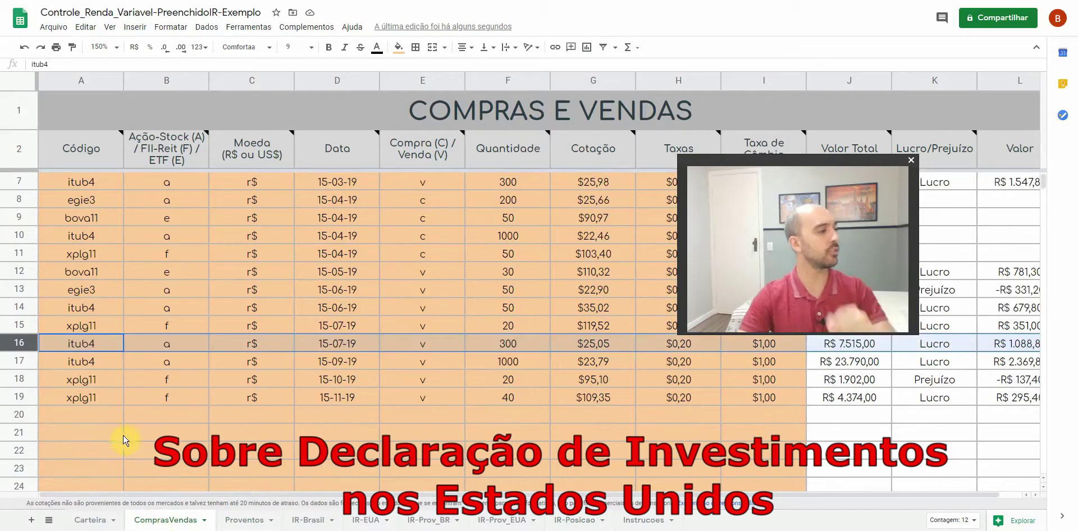
left_click(104, 415)
Enter code qqq, asset type e, currency us$ and date 16/11/19 in row 20
type("qqq")
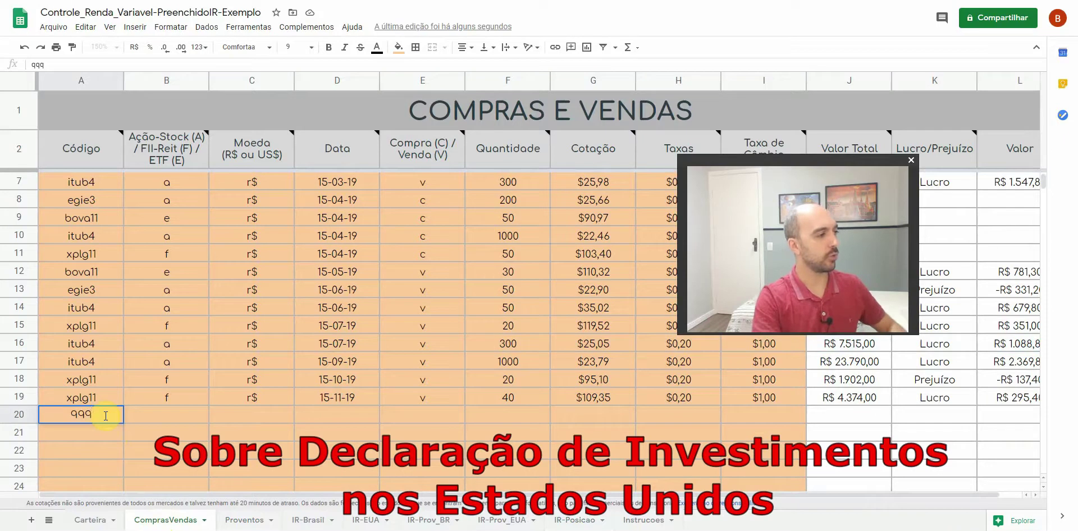
key("Tab")
type("e")
key("Tab")
type("us$")
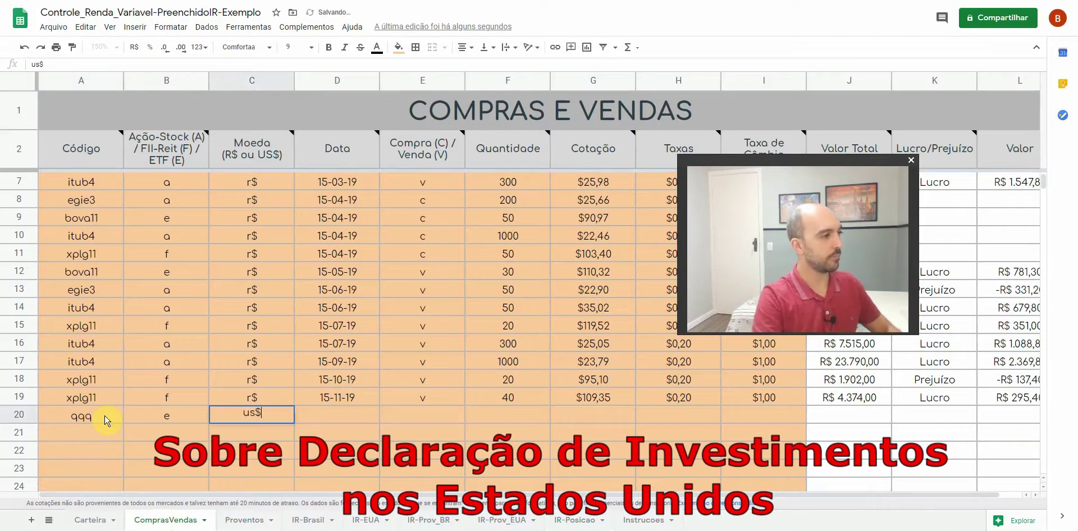
key("Tab")
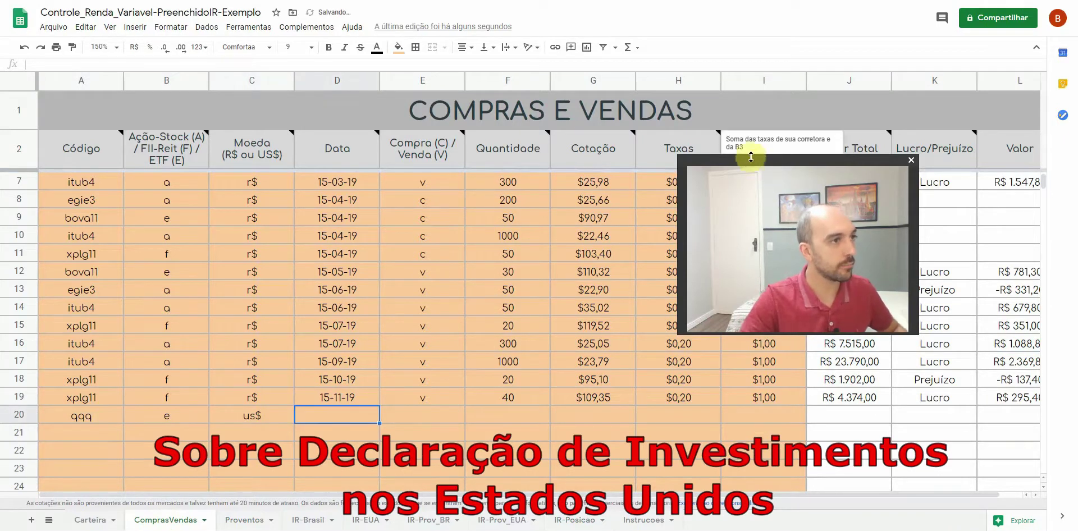
left_click_drag(740, 157, 731, 2)
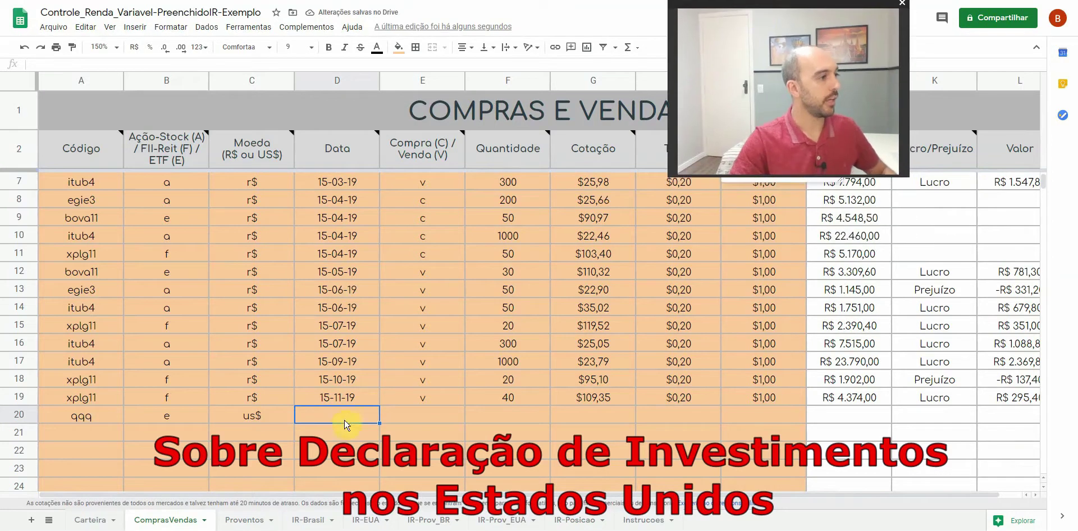
type("16/11/19")
key("Tab")
Record it as purchase c of 10 units at 300, with $0,00 and $5,75 costs
type("c")
key("Tab")
type("10")
key("Tab")
type("30")
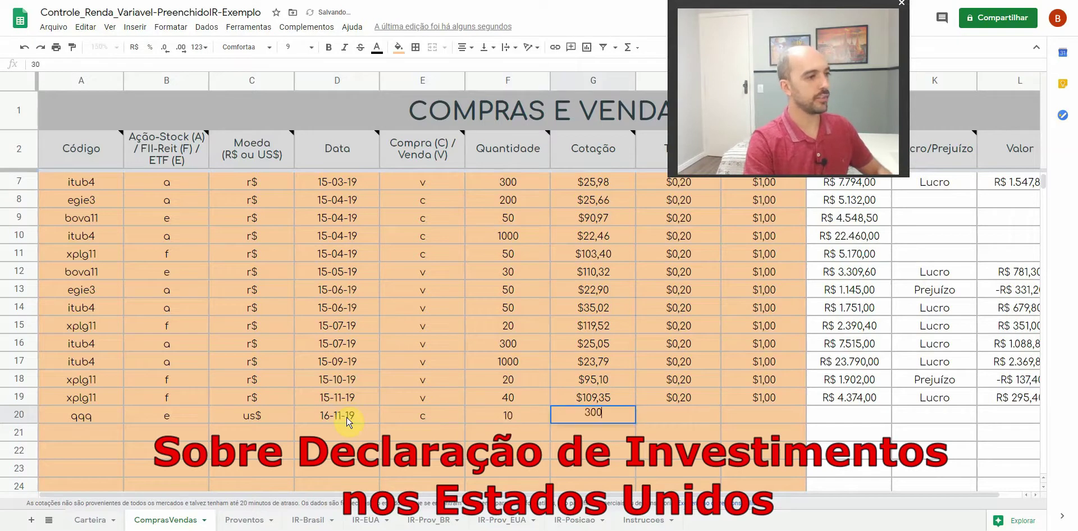
type("0")
key("Tab")
type("0")
key("Return")
key("Up")
key("Right")
type("5,75")
key("Return")
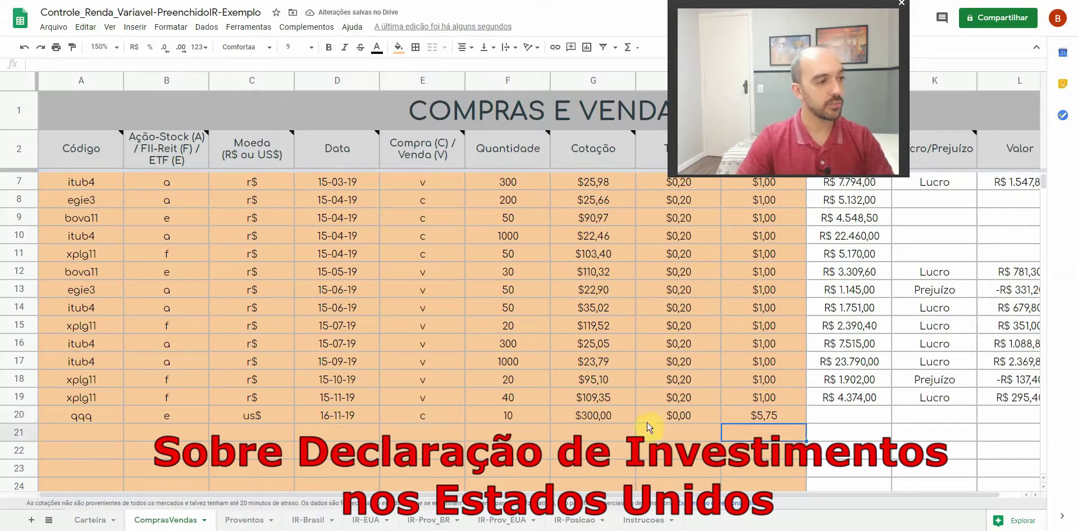
Select the quantity and price cells of row 20 to check their sum
left_click(595, 416)
left_click(506, 415)
left_click(573, 417, "shift")
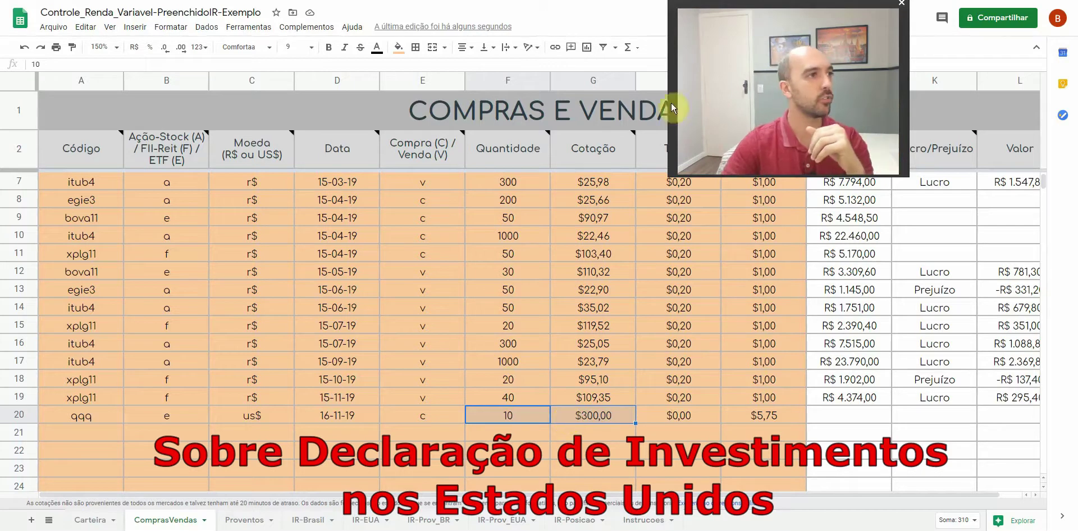
left_click_drag(668, 175, 429, 356)
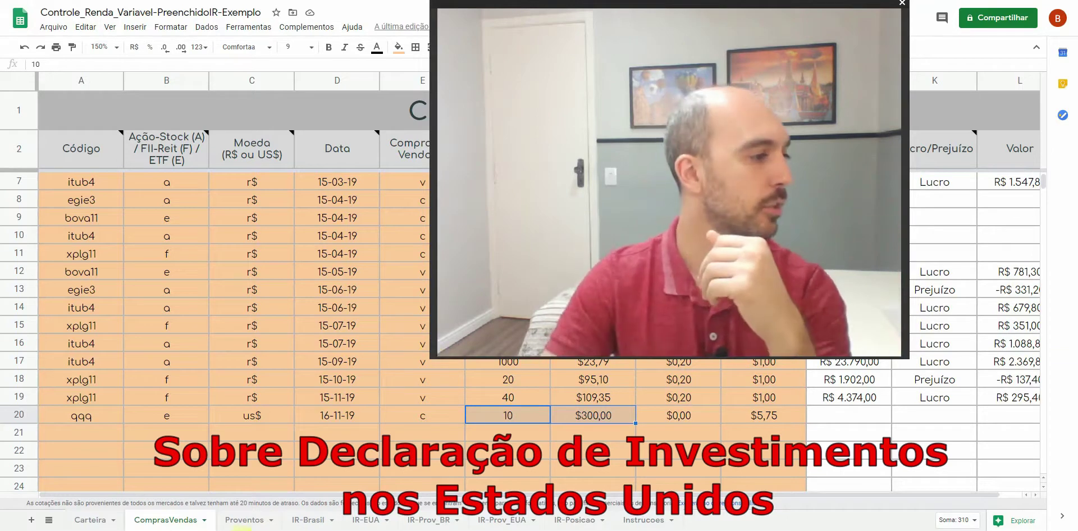
key("alt+Tab")
left_click_drag(628, 1, 597, 56)
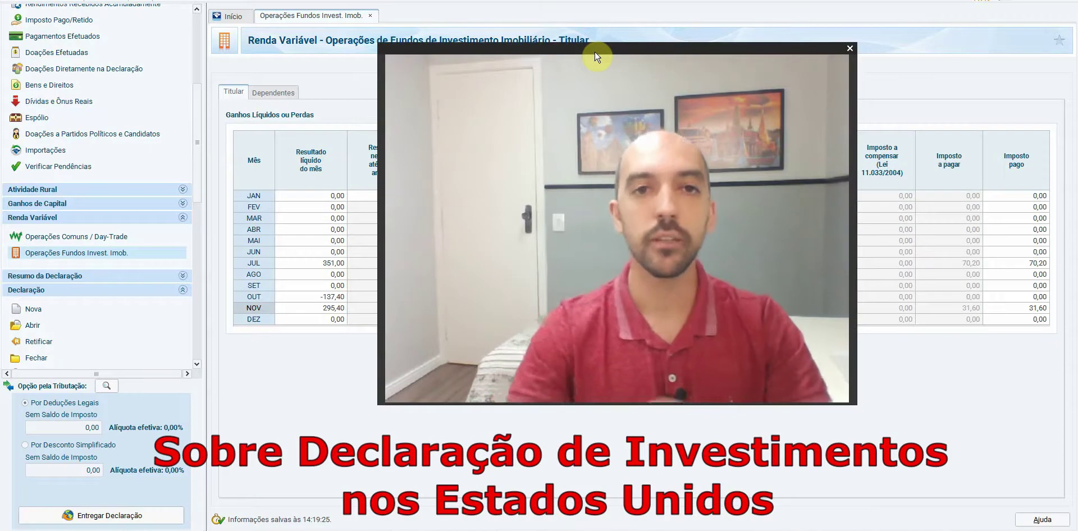